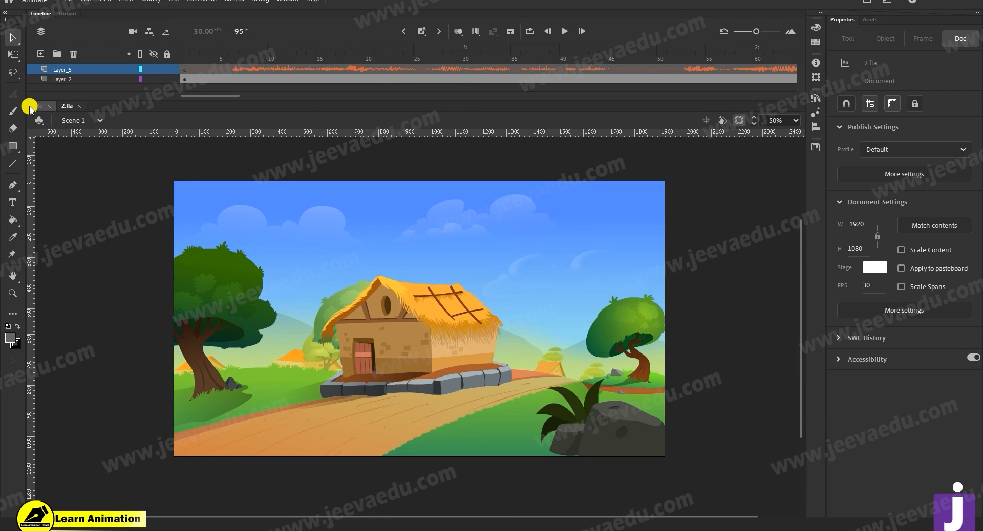
- Play the walk animation in 1.fla and open the moustached character's symbol to examine its keyframes
{"action": "key", "text": "Return"}
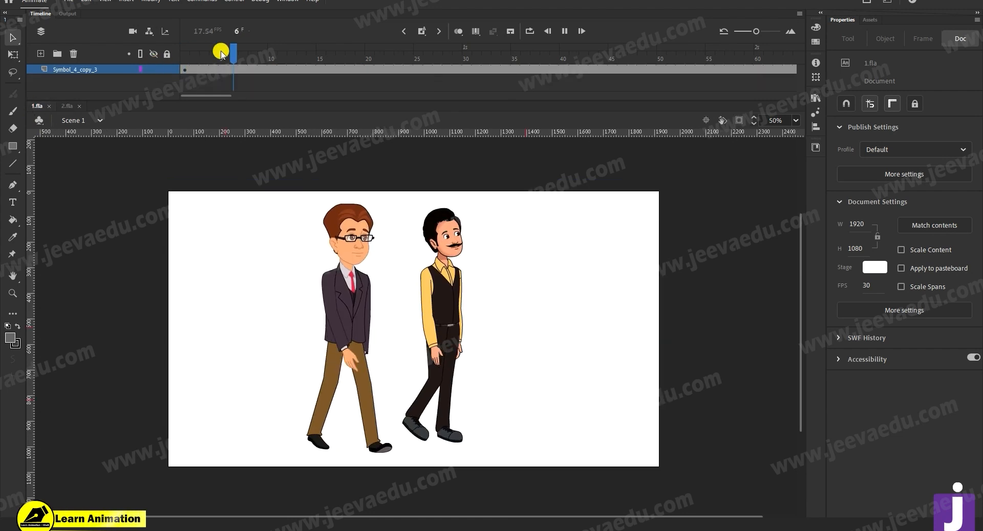
{"action": "left_click", "coordinate": [223, 59]}
{"action": "double_click", "coordinate": [451, 318]}
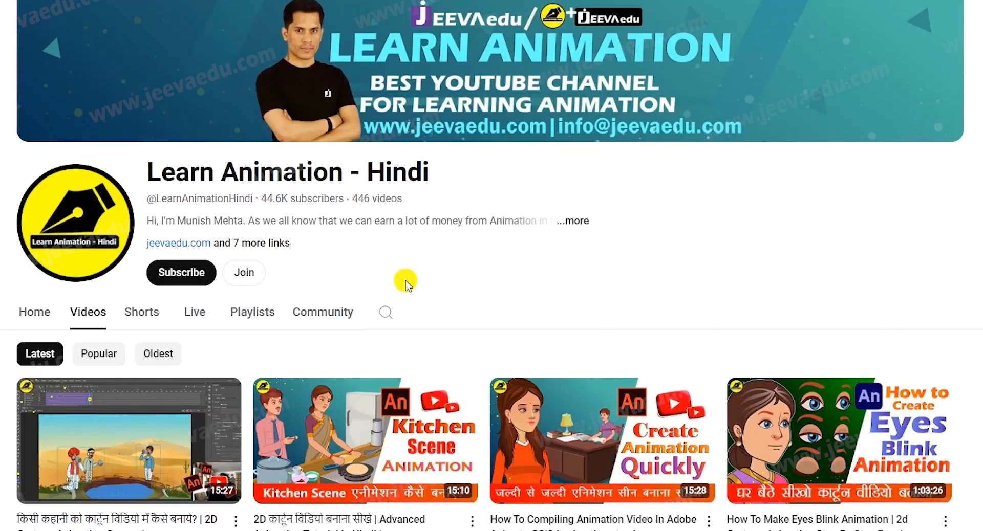
{"action": "left_click", "coordinate": [183, 271]}
{"action": "left_click", "coordinate": [180, 274]}
{"action": "left_click", "coordinate": [187, 299]}
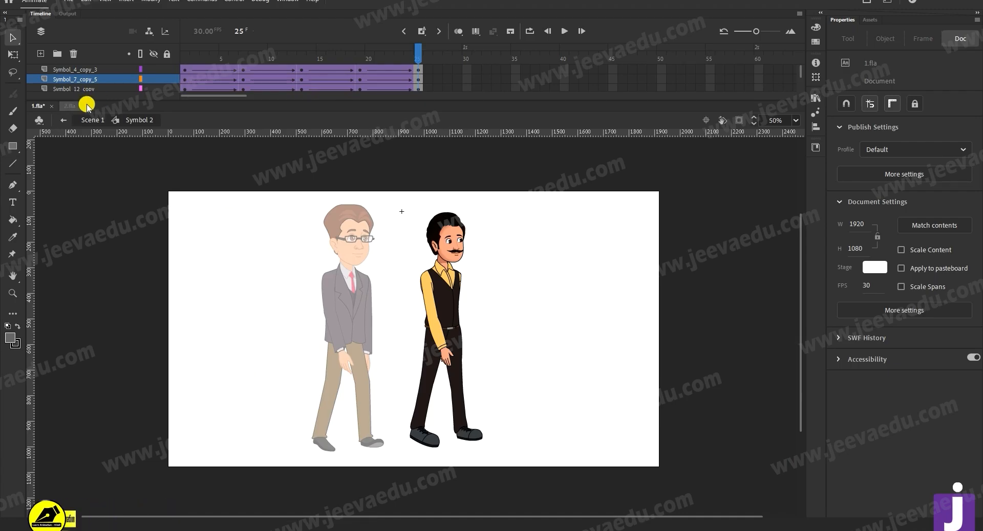
- Return to Scene 1 of 1.fla and copy both walking characters together
{"action": "left_click", "coordinate": [69, 107]}
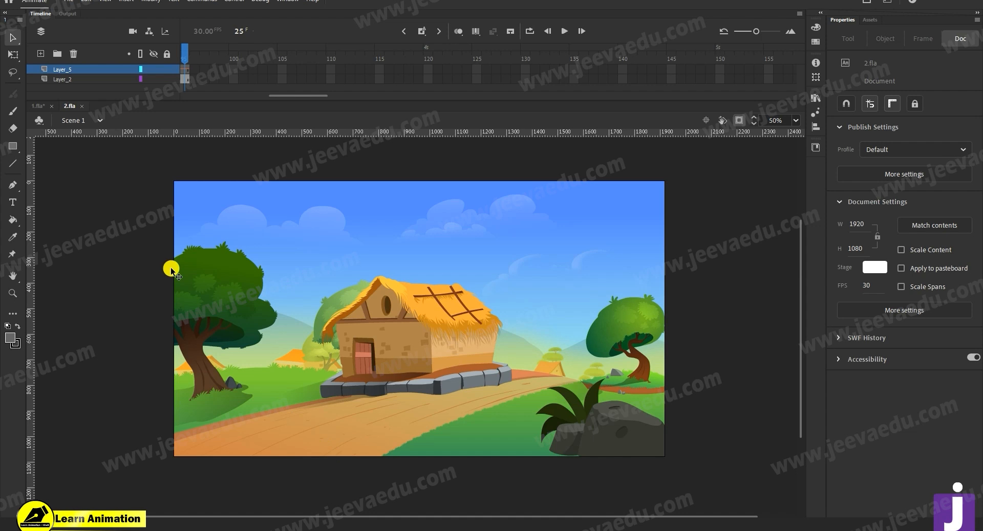
{"action": "left_click", "coordinate": [38, 106]}
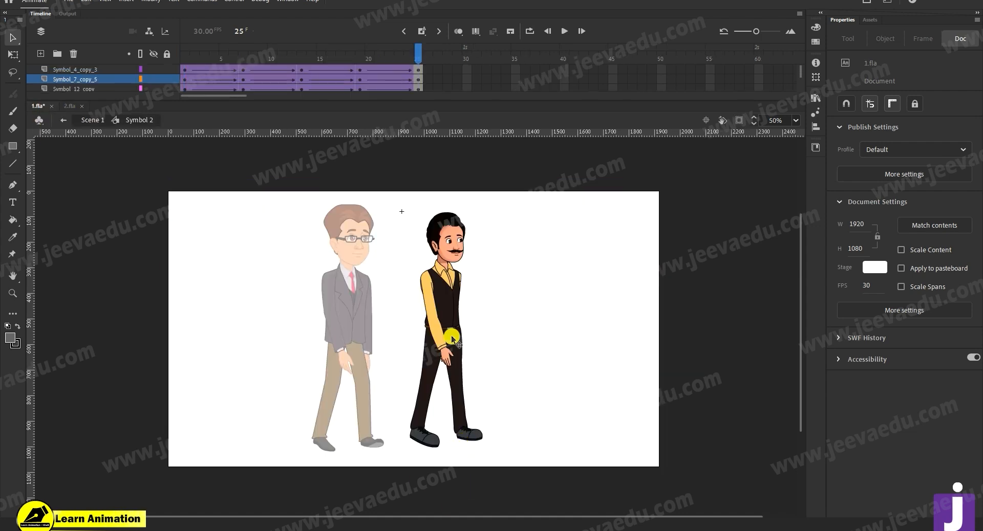
{"action": "left_click", "coordinate": [82, 123]}
{"action": "left_click", "coordinate": [500, 301]}
{"action": "left_click_drag", "start_coordinate": [561, 314], "coordinate": [210, 430]}
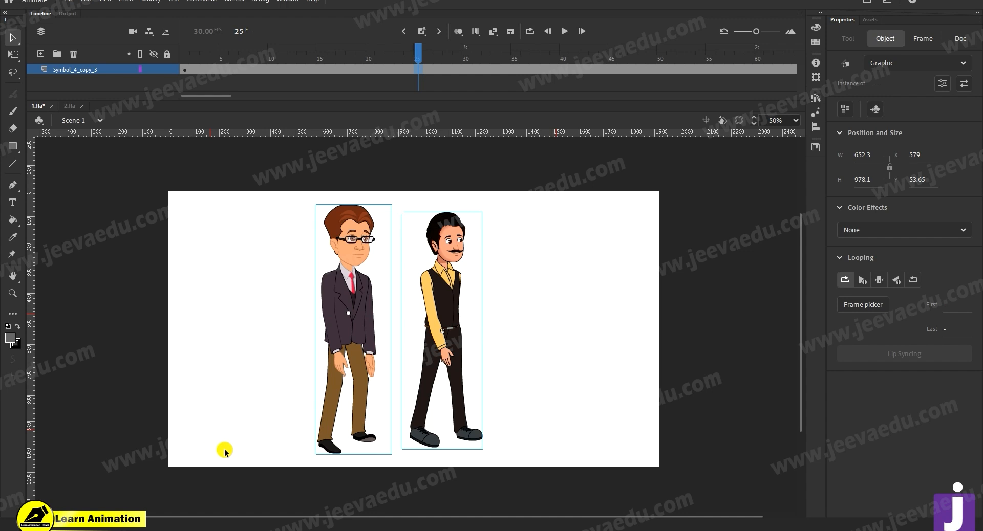
{"action": "left_click", "coordinate": [423, 32]}
{"action": "left_click", "coordinate": [438, 88]}
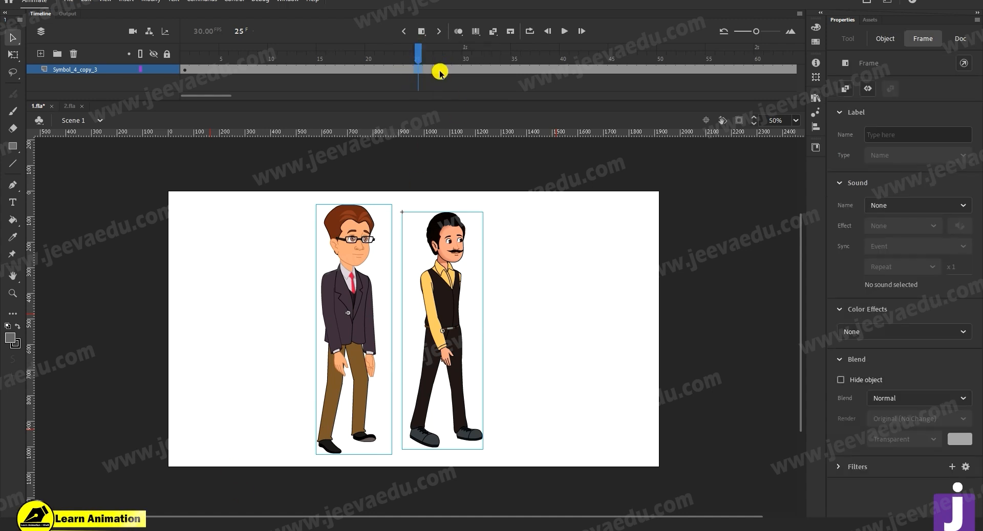
{"action": "left_click_drag", "start_coordinate": [501, 296], "coordinate": [404, 353]}
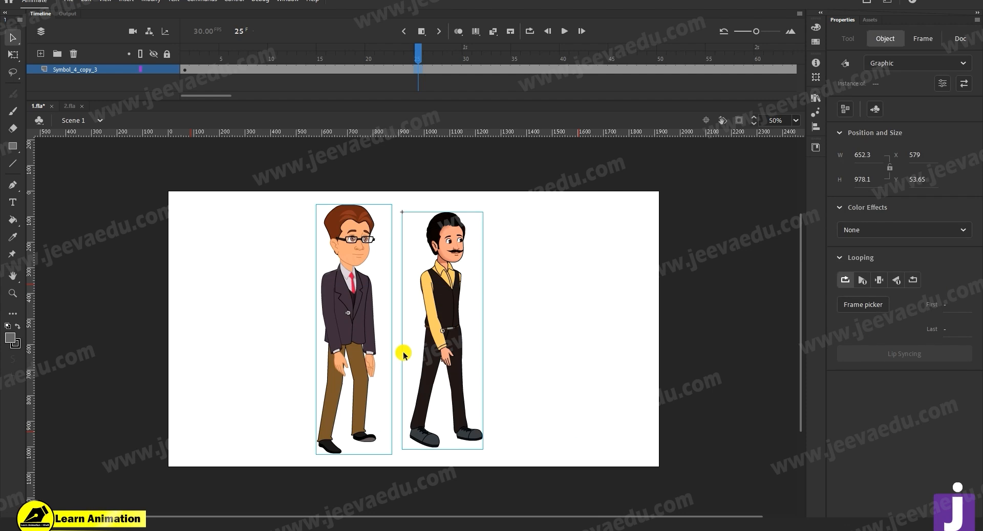
- Switch to 2.fla, open the village background symbol for editing and move the playhead to frame 1
{"action": "left_click", "coordinate": [71, 106]}
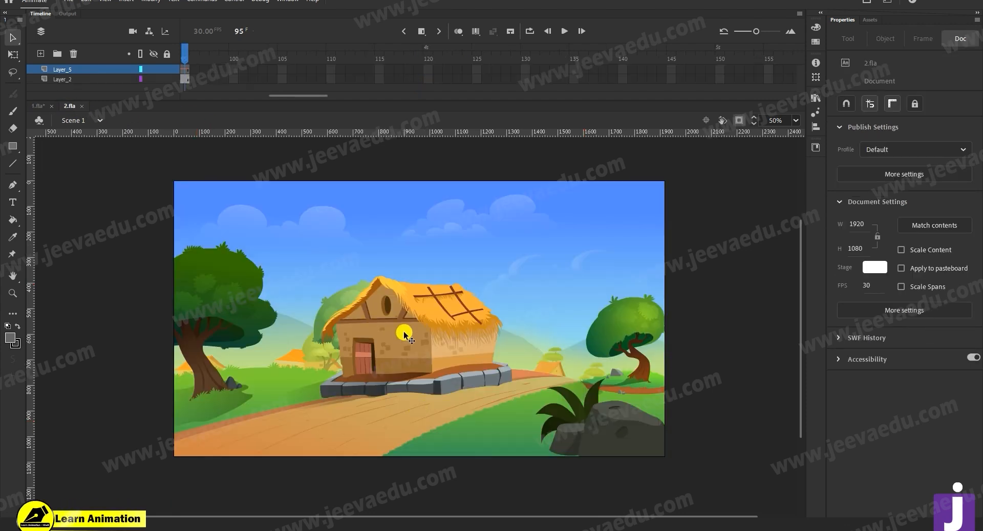
{"action": "left_click", "coordinate": [398, 347]}
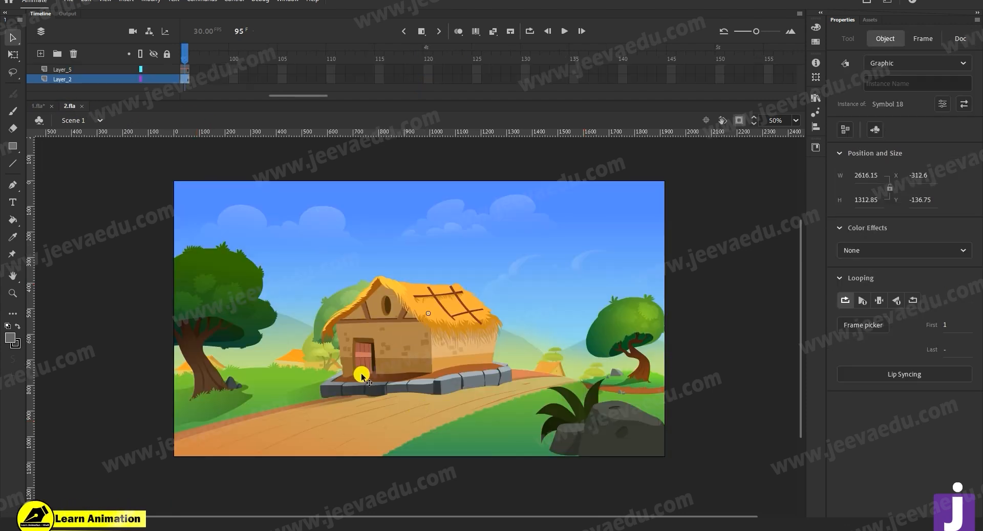
{"action": "left_click_drag", "start_coordinate": [323, 95], "coordinate": [193, 110]}
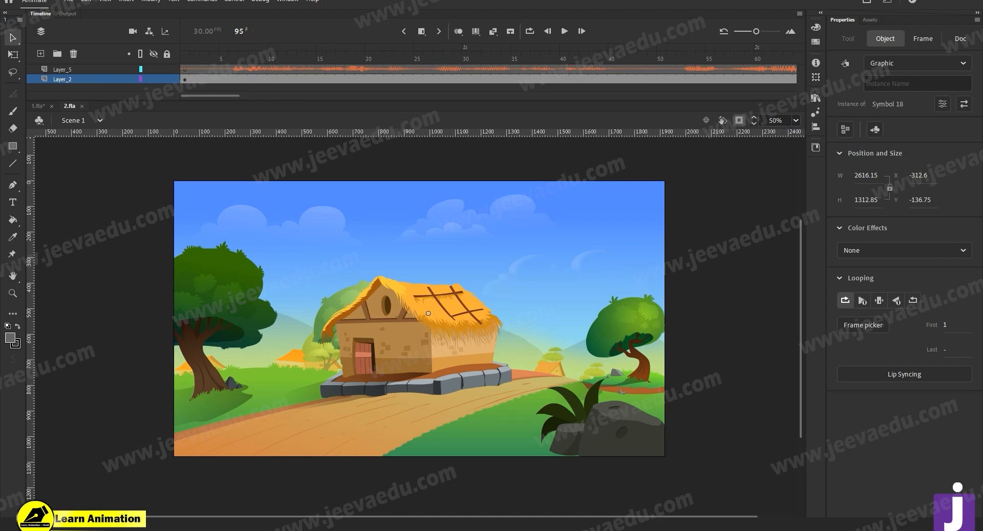
{"action": "double_click", "coordinate": [456, 342]}
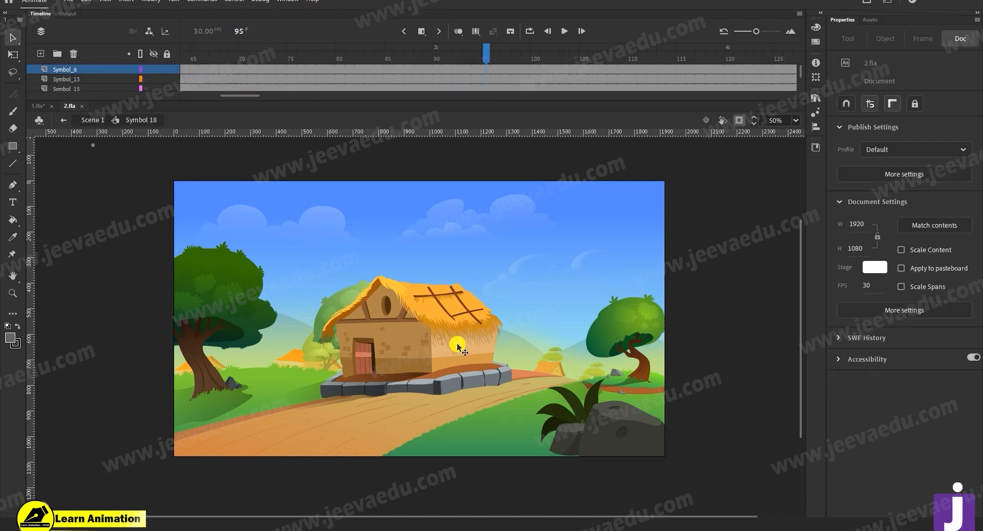
{"action": "left_click", "coordinate": [417, 344]}
{"action": "scroll", "coordinate": [230, 88], "scroll_direction": "down", "scroll_amount": 2}
{"action": "left_click_drag", "start_coordinate": [488, 53], "coordinate": [1, 110]}
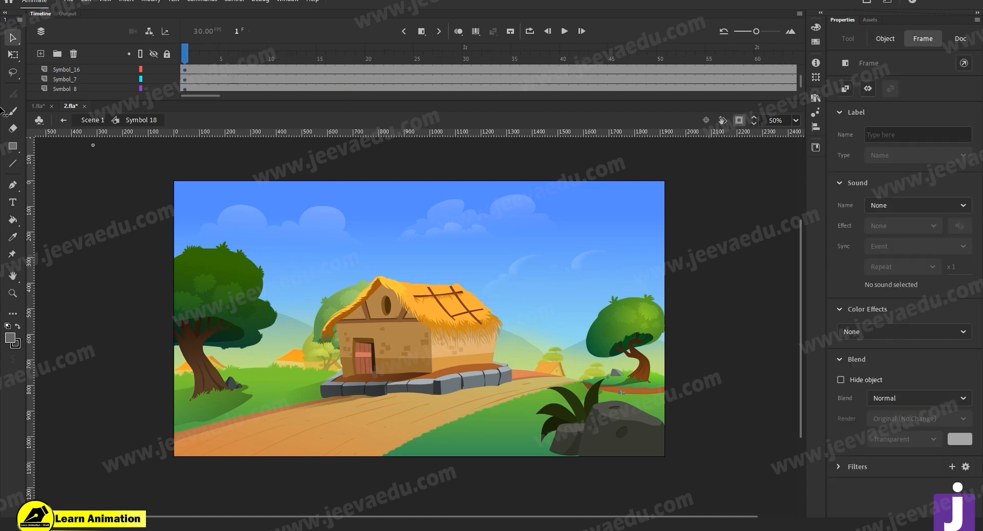
- Examine the separate parts of the background, such as the hut, rock and trees, and enlarge the timeline to view their layers
{"action": "left_click", "coordinate": [394, 359]}
{"action": "left_click", "coordinate": [576, 432]}
{"action": "left_click", "coordinate": [275, 343]}
{"action": "left_click", "coordinate": [599, 324]}
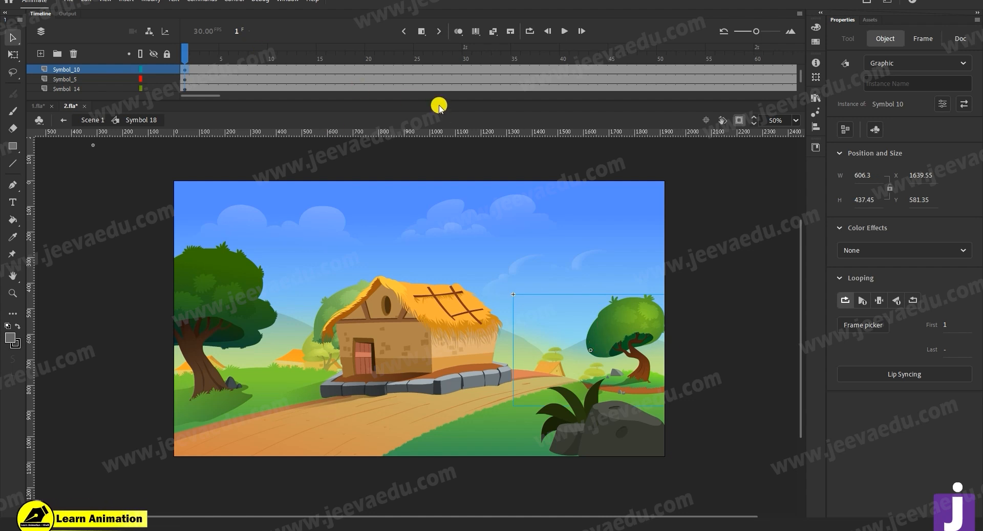
{"action": "left_click_drag", "start_coordinate": [439, 101], "coordinate": [415, 157]}
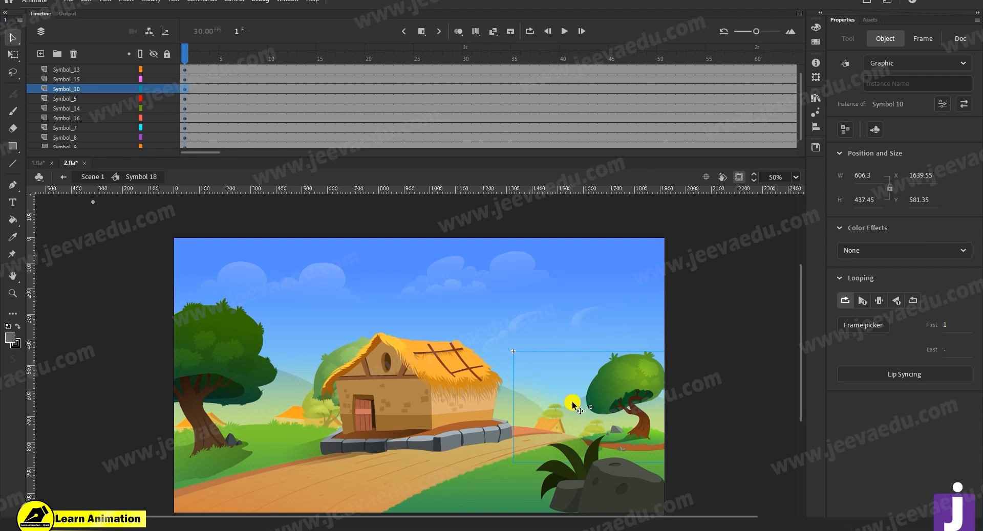
- Return to Scene 1 and convert the whole village background into a new graphic symbol
{"action": "left_click", "coordinate": [84, 177]}
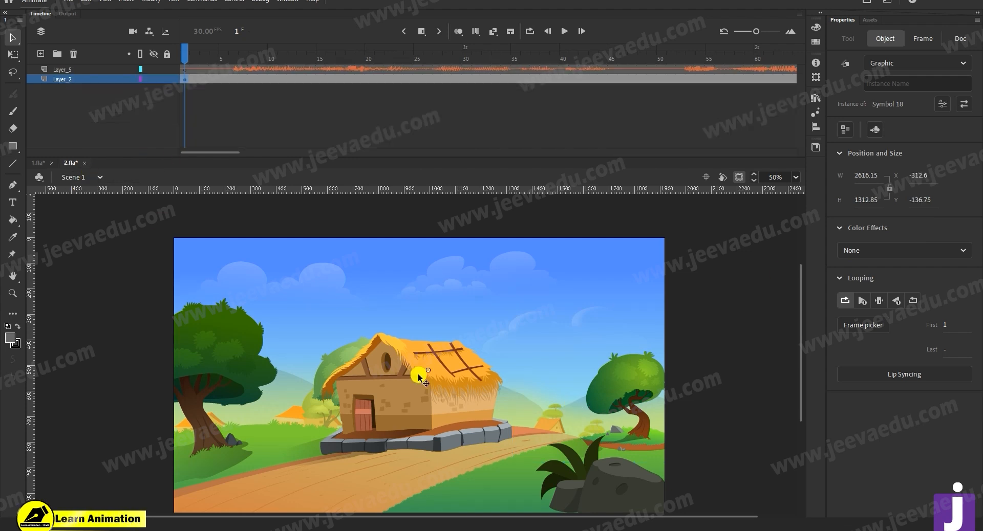
{"action": "left_click_drag", "start_coordinate": [497, 405], "coordinate": [512, 381]}
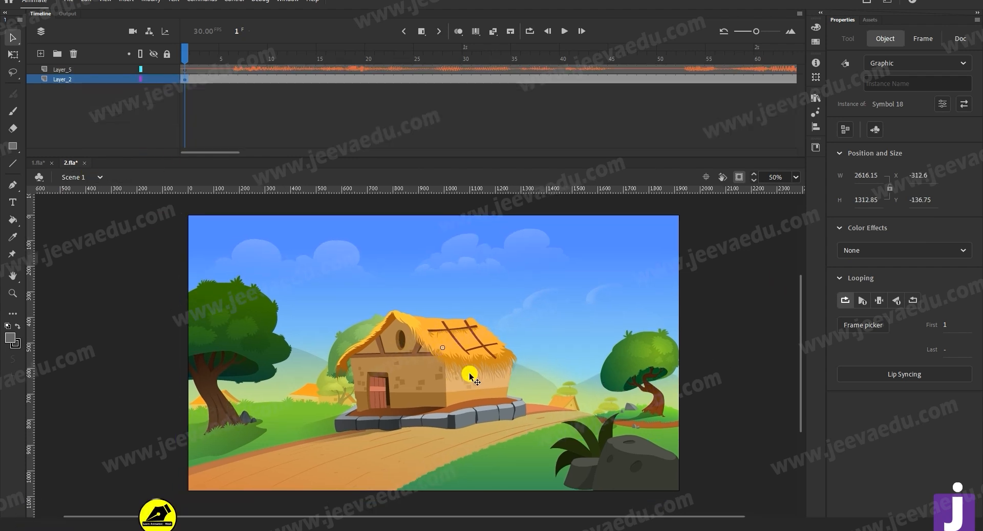
{"action": "key", "text": "F8"}
{"action": "left_click", "coordinate": [576, 84]}
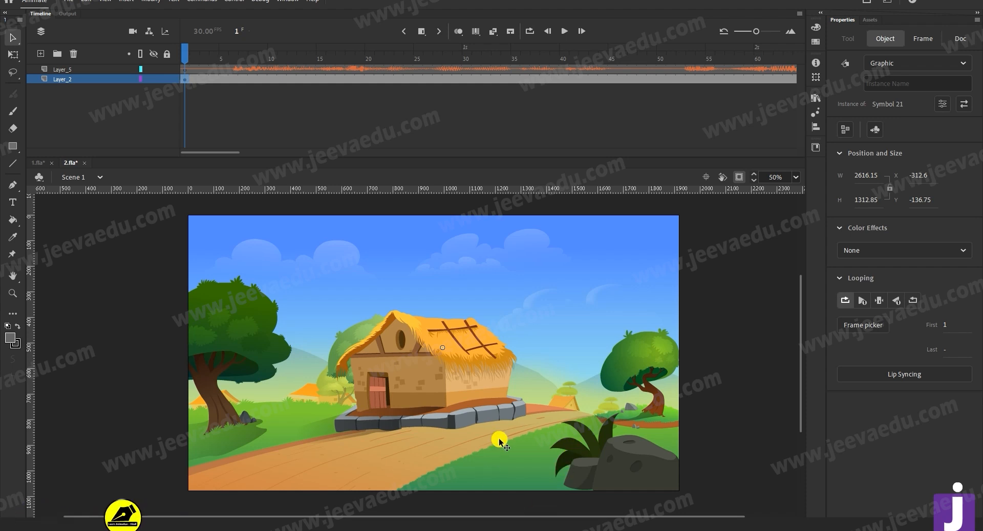
- Inside the new background symbol, extend the background's frames, add a layer above it and lock the background layer
{"action": "double_click", "coordinate": [387, 343]}
{"action": "left_click_drag", "start_coordinate": [382, 69], "coordinate": [183, 55]}
{"action": "key", "text": "F5"}
{"action": "left_click", "coordinate": [40, 54]}
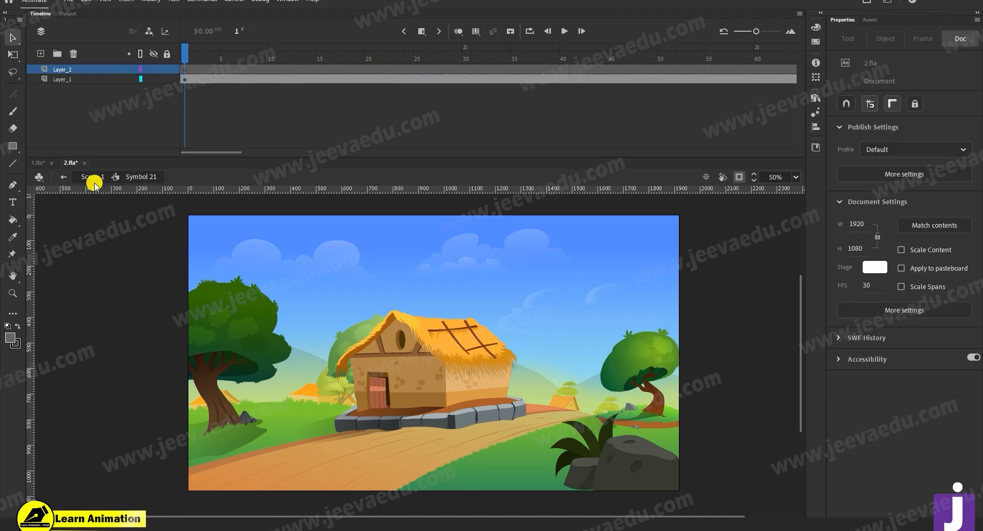
{"action": "left_click", "coordinate": [167, 79]}
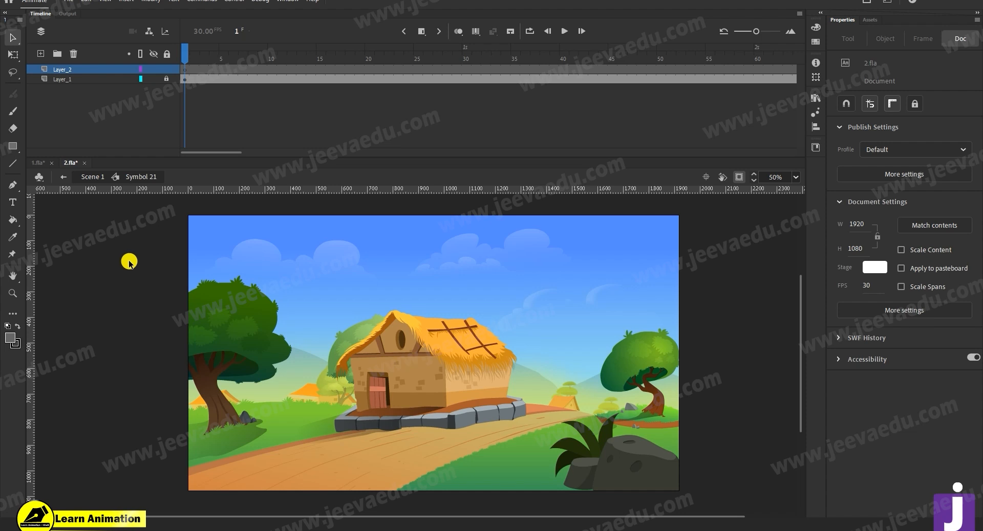
- Paste the two copied characters into the new layer, putting duplicate library items into a folder
{"action": "right_click", "coordinate": [128, 262]}
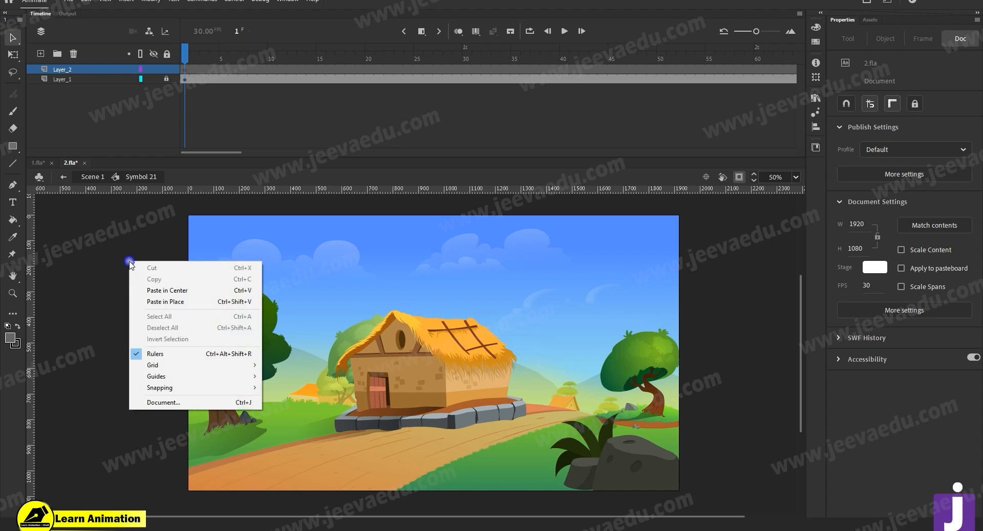
{"action": "left_click", "coordinate": [520, 285]}
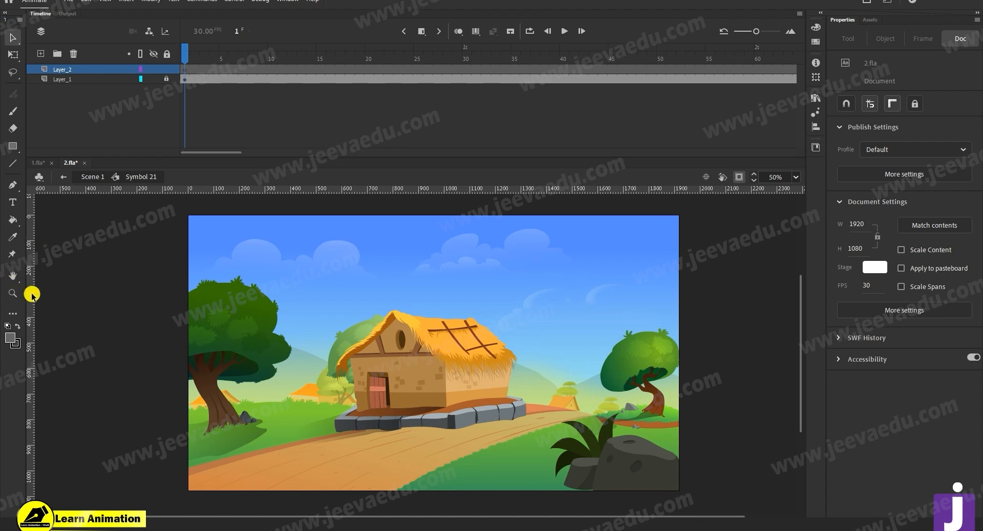
{"action": "key", "text": "ctrl+v"}
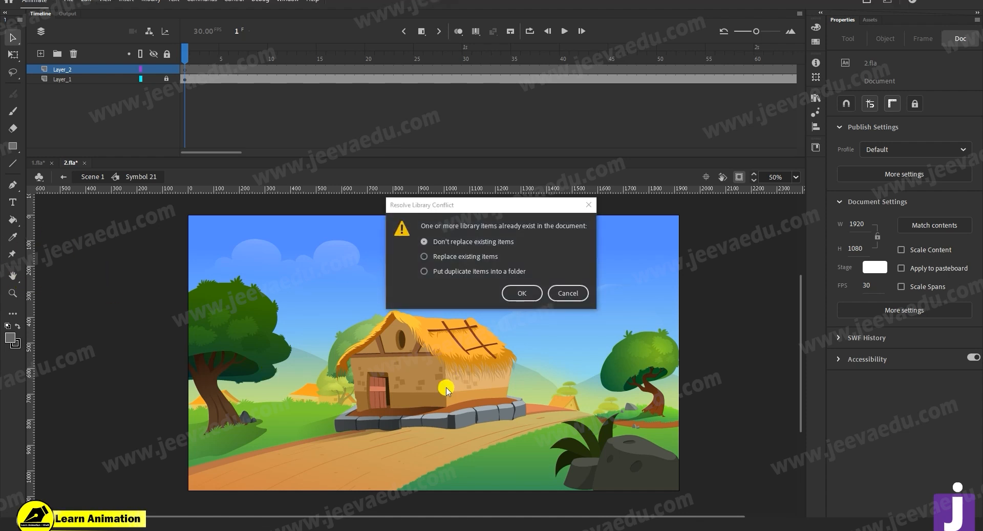
{"action": "left_click", "coordinate": [432, 271]}
{"action": "left_click", "coordinate": [514, 295]}
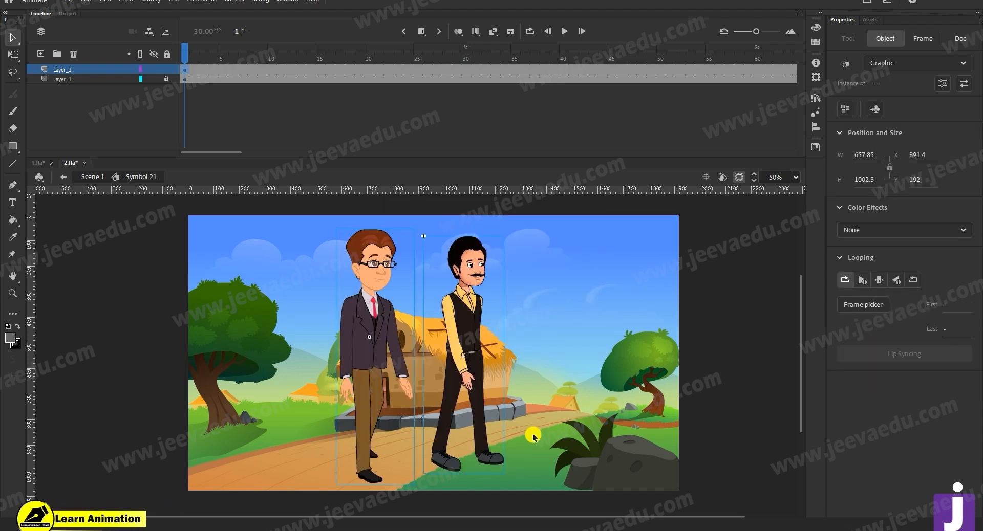
- Flip both pasted characters horizontally
{"action": "left_click", "coordinate": [150, 1]}
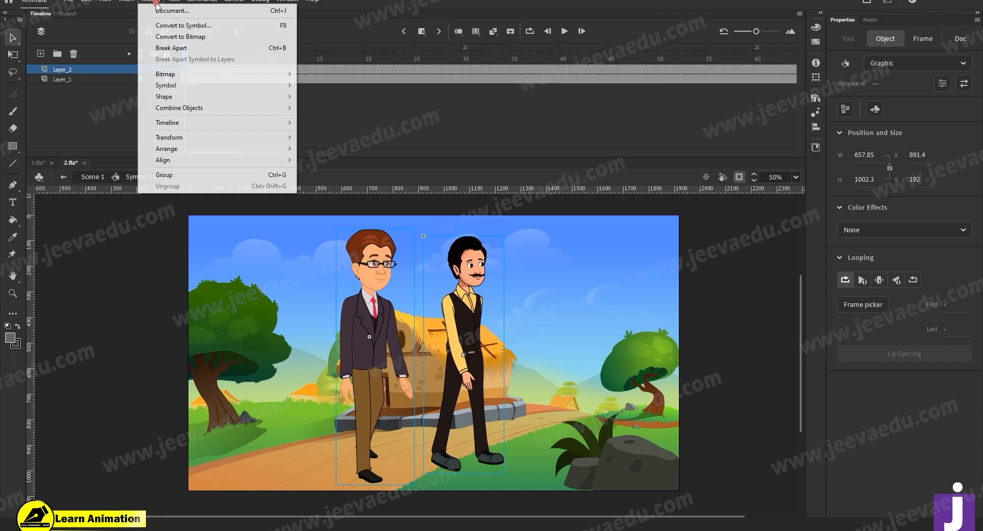
{"action": "mouse_move", "coordinate": [197, 138]}
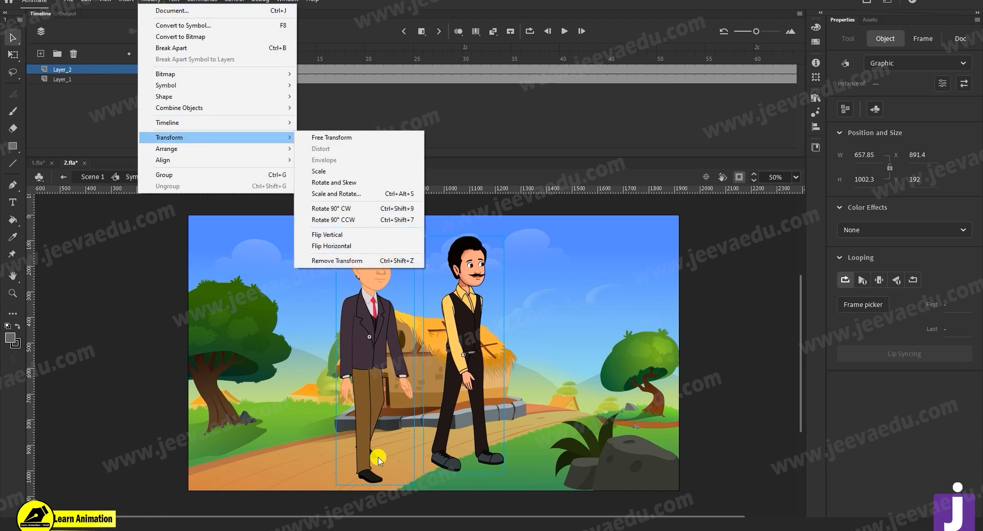
{"action": "left_click", "coordinate": [341, 247]}
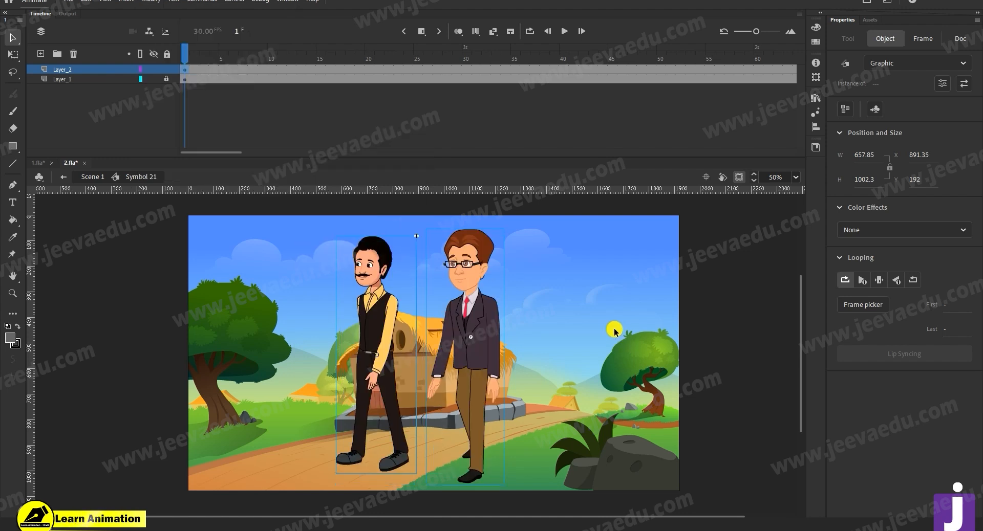
- Free-transform both characters down to about 302 by 460 px and place them on the path in front of the hut
{"action": "key", "text": "q"}
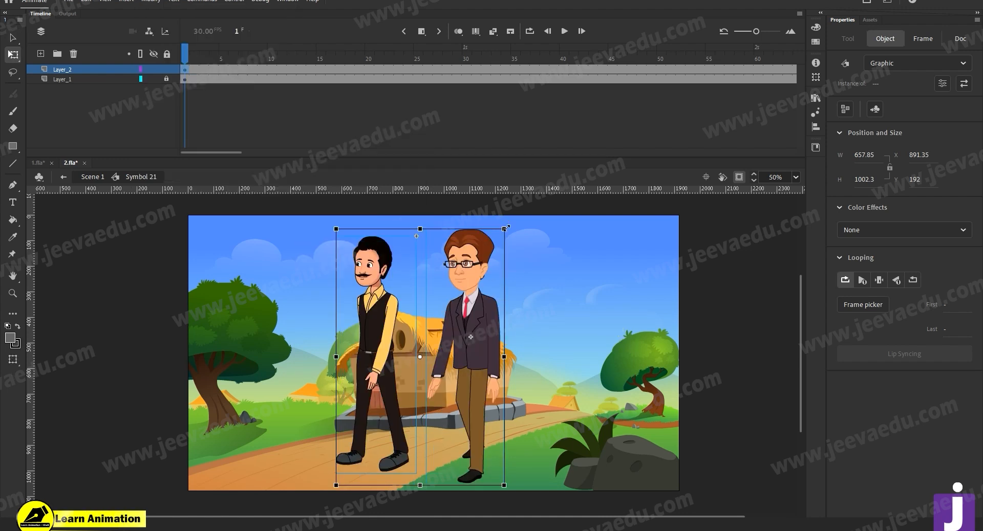
{"action": "left_click_drag", "start_coordinate": [502, 233], "coordinate": [462, 292]}
{"action": "left_click_drag", "start_coordinate": [458, 359], "coordinate": [476, 379]}
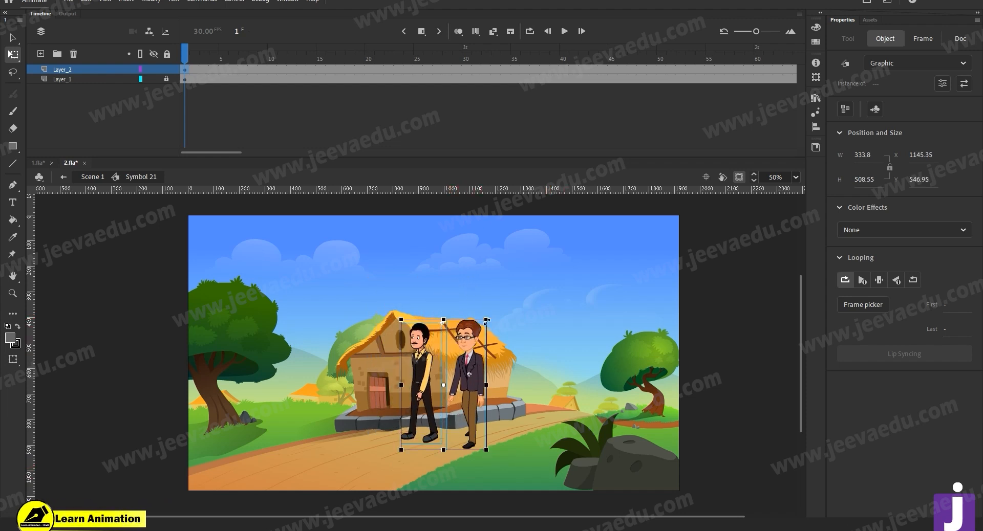
{"action": "left_click_drag", "start_coordinate": [484, 323], "coordinate": [482, 326]}
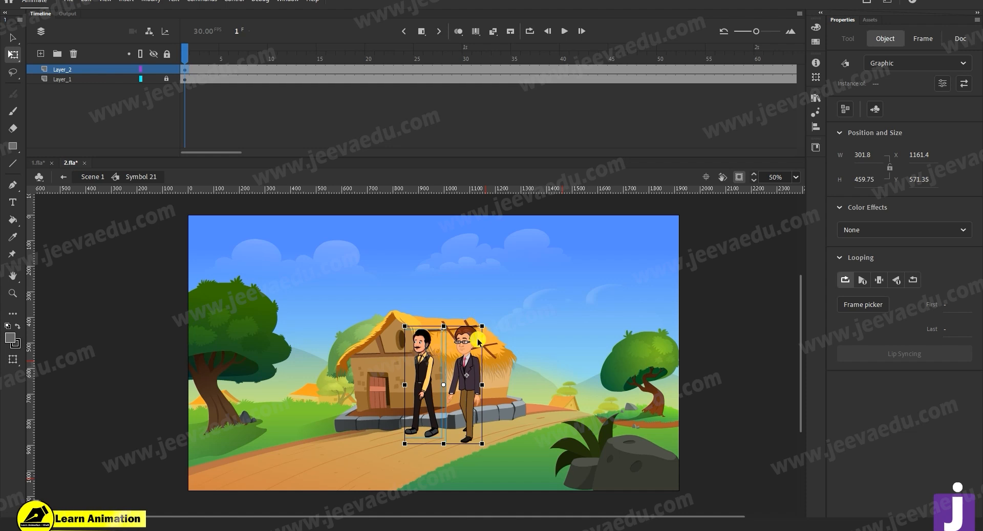
- Scale both characters by 95% twice, with no rotation, and move them slightly down so they stand on the path
{"action": "key", "text": "ctrl+alt+s"}
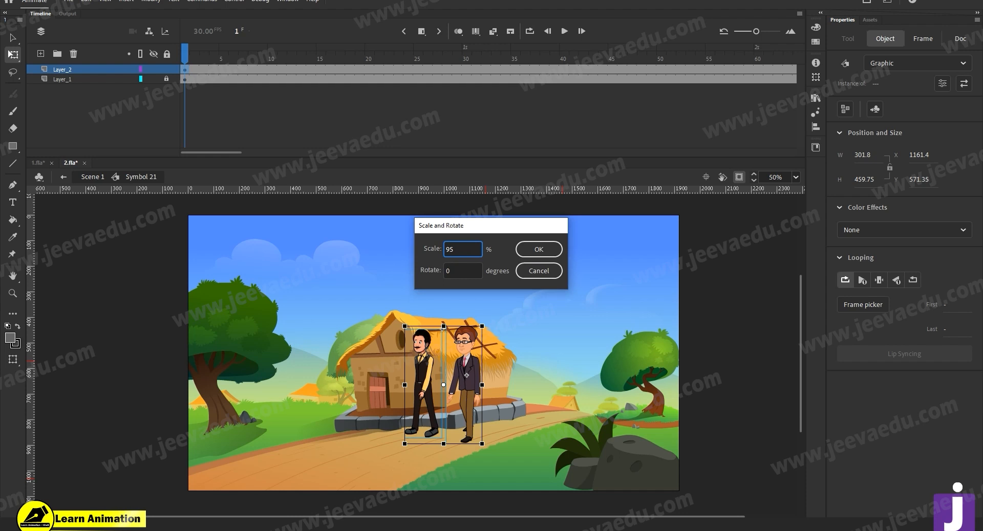
{"action": "type", "text": "95"}
{"action": "key", "text": "Return"}
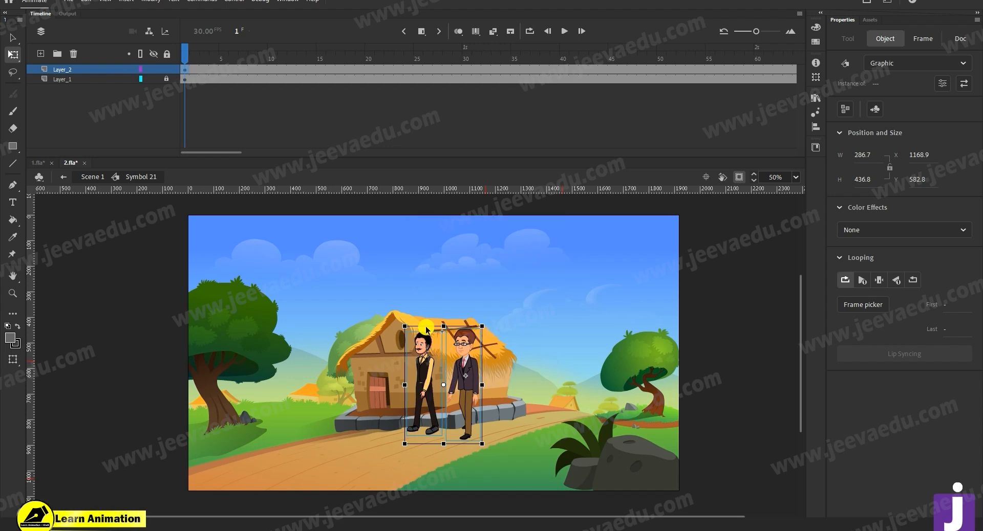
{"action": "key", "text": "ctrl+alt+s"}
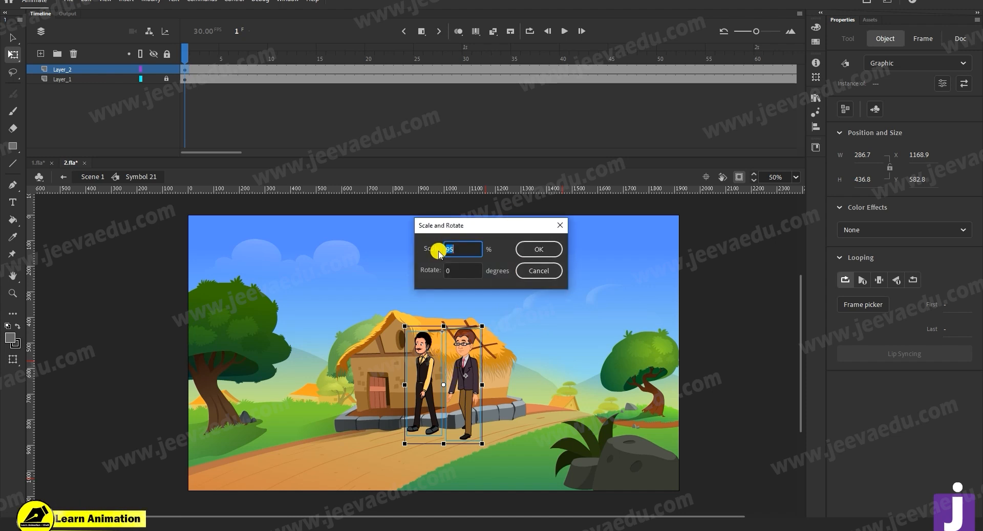
{"action": "left_click", "coordinate": [528, 250]}
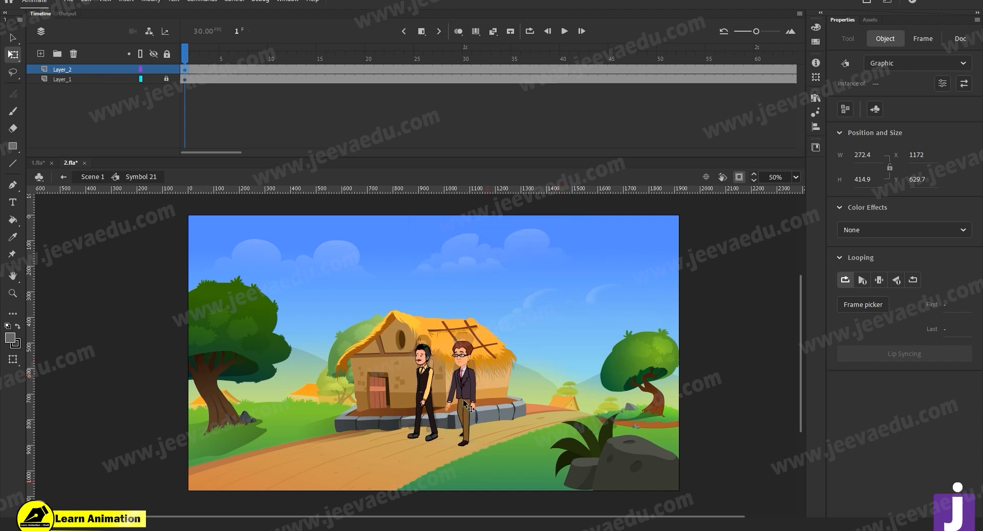
{"action": "left_click", "coordinate": [450, 373]}
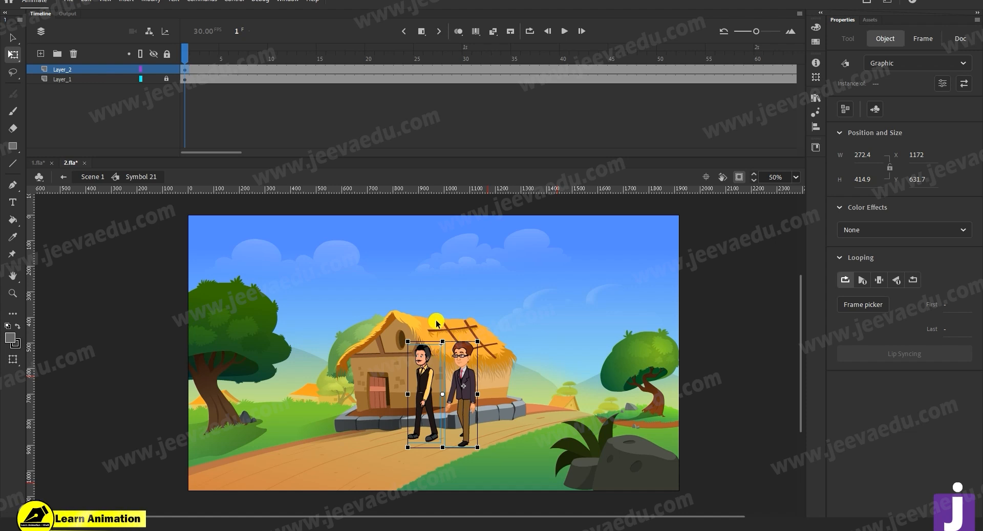
- Scale both characters down to about 212 by 323 px and place them on the path in front of the hut
{"action": "left_click_drag", "start_coordinate": [440, 369], "coordinate": [471, 393]}
{"action": "left_click_drag", "start_coordinate": [478, 349], "coordinate": [472, 358]}
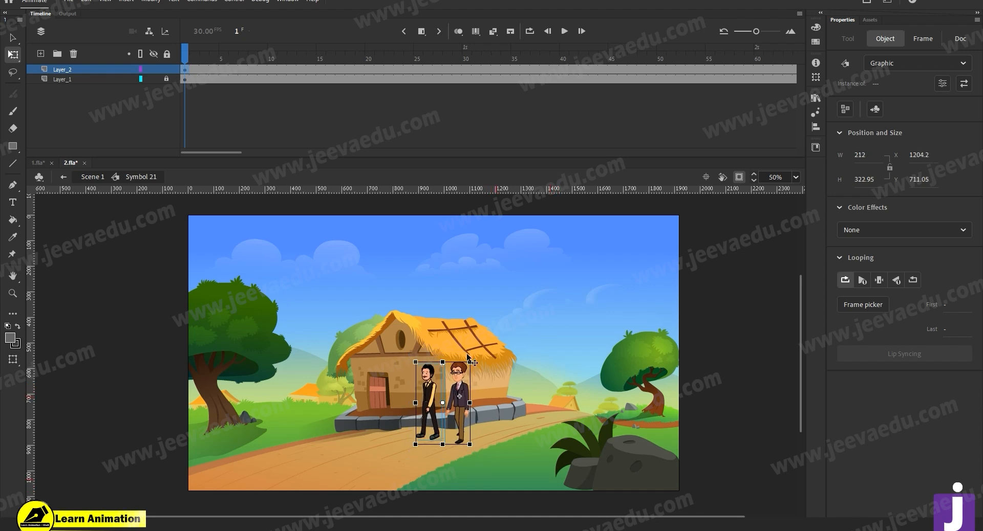
{"action": "left_click_drag", "start_coordinate": [459, 392], "coordinate": [319, 406]}
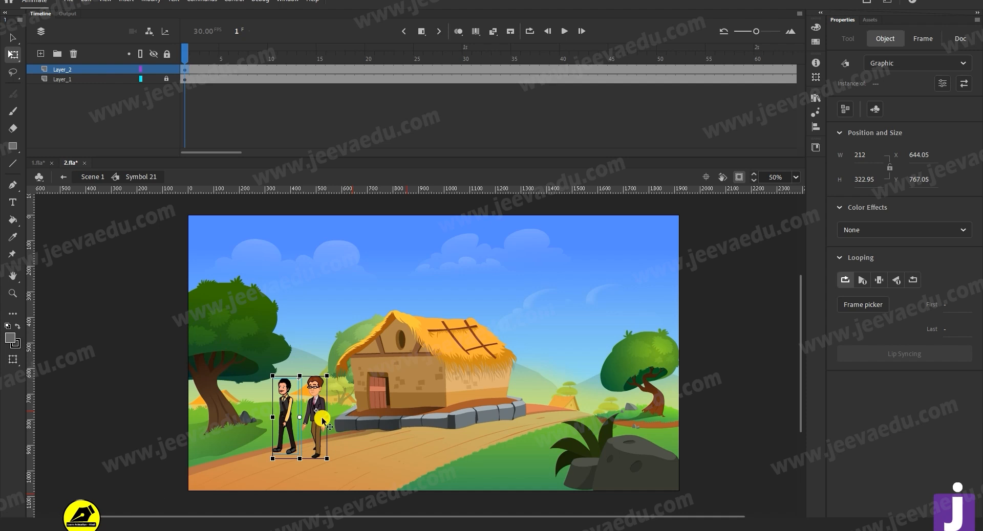
{"action": "left_click_drag", "start_coordinate": [434, 420], "coordinate": [463, 404]}
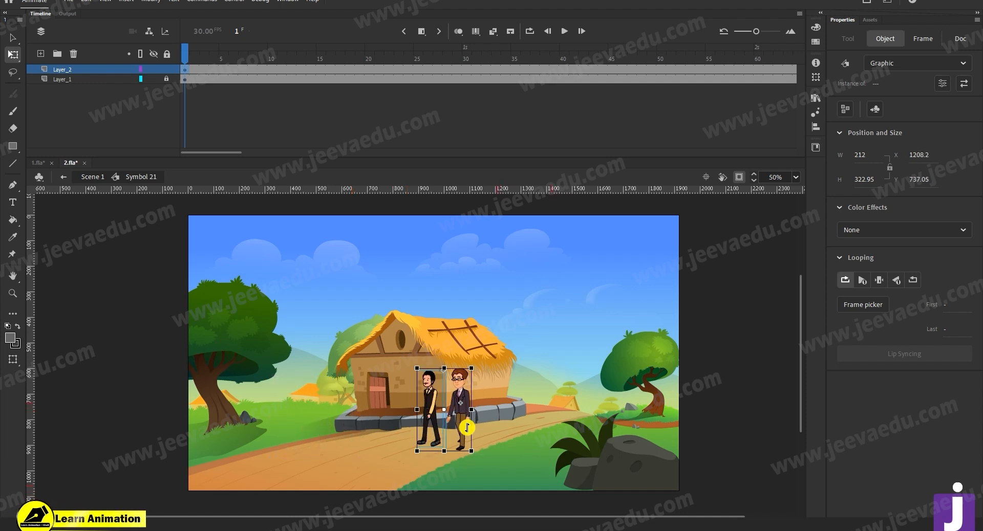
- Unlock the background layer, scale the background and characters together to 115%, and reposition them so the scene fills the stage
{"action": "left_click", "coordinate": [183, 79]}
{"action": "left_click_drag", "start_coordinate": [462, 427], "coordinate": [460, 388]}
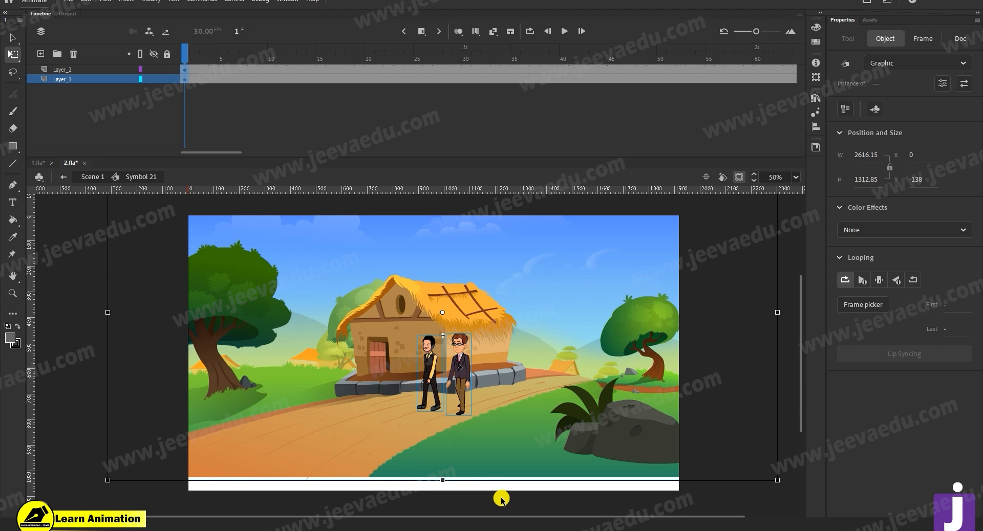
{"action": "key", "text": "ctrl+alt+s"}
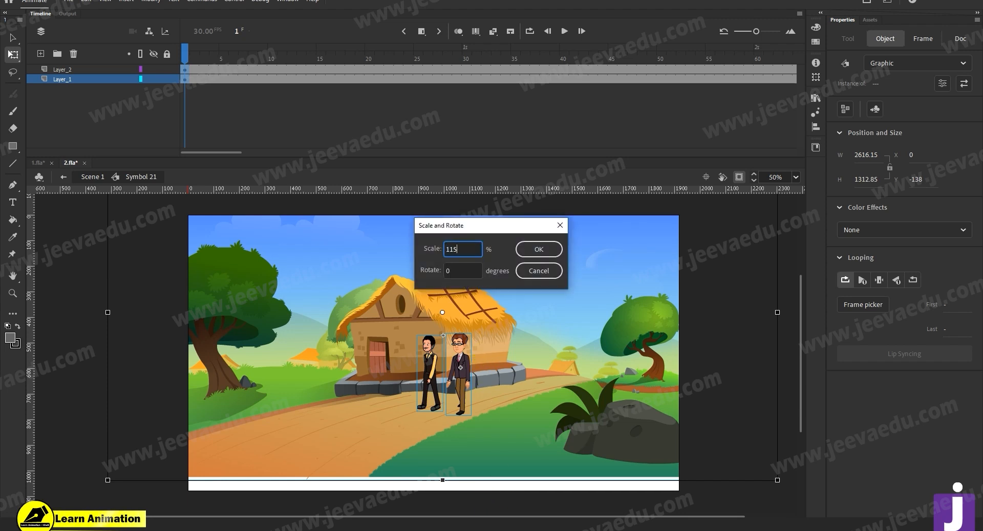
{"action": "type", "text": "115"}
{"action": "key", "text": "Return"}
{"action": "mouse_move", "coordinate": [484, 397]}
{"action": "left_mouse_down"}
{"action": "mouse_move", "coordinate": [481, 380]}
{"action": "mouse_move", "coordinate": [487, 390]}
{"action": "left_mouse_up"}
{"action": "left_click", "coordinate": [475, 390]}
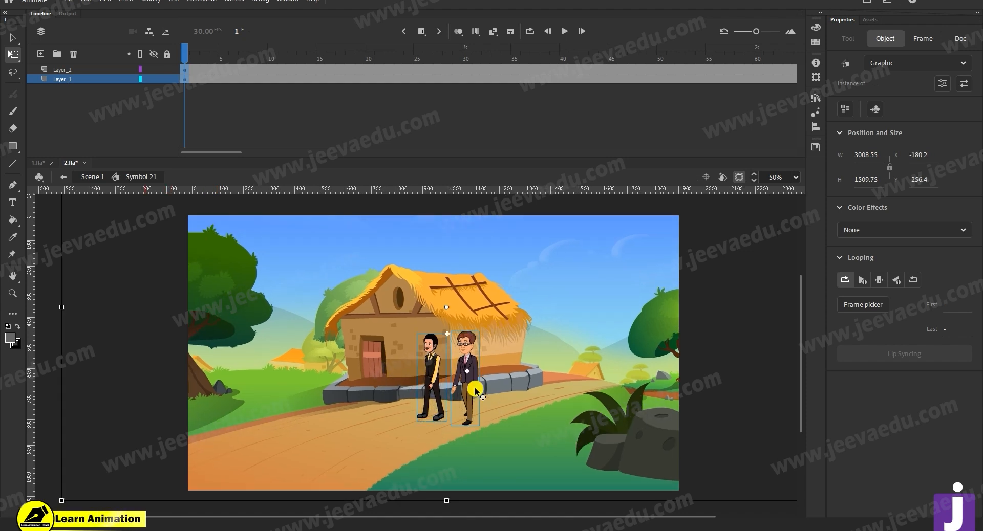
{"action": "mouse_move", "coordinate": [487, 383]}
{"action": "left_mouse_down"}
{"action": "mouse_move", "coordinate": [507, 387]}
{"action": "mouse_move", "coordinate": [484, 396]}
{"action": "mouse_move", "coordinate": [478, 374]}
{"action": "mouse_move", "coordinate": [483, 391]}
{"action": "left_mouse_up"}
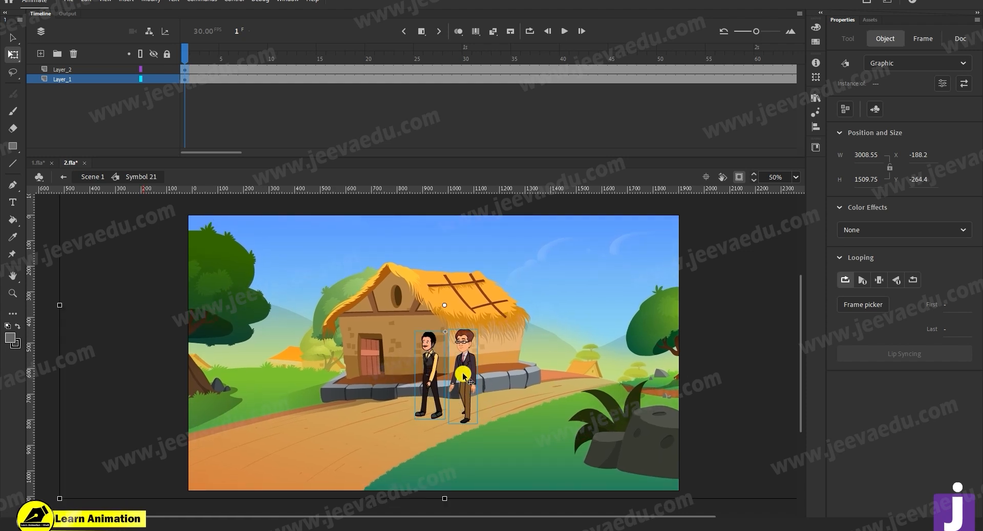
- Cut the moustached man from Layer_2
{"action": "left_click", "coordinate": [187, 50]}
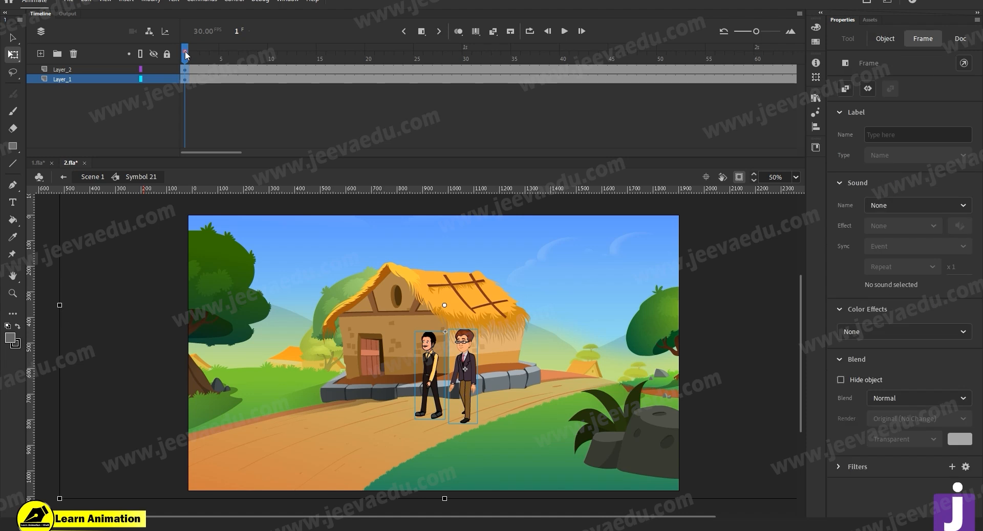
{"action": "key", "text": "z"}
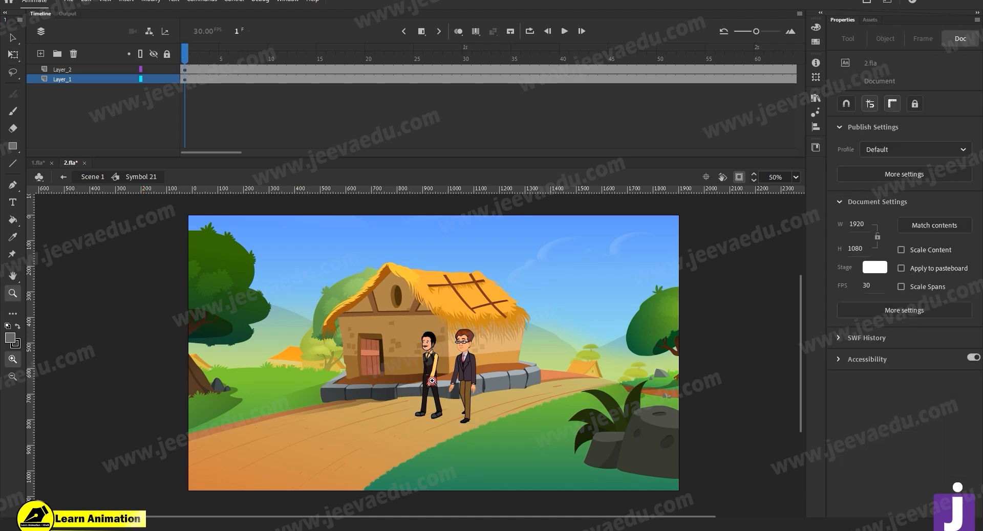
{"action": "left_click", "coordinate": [433, 382]}
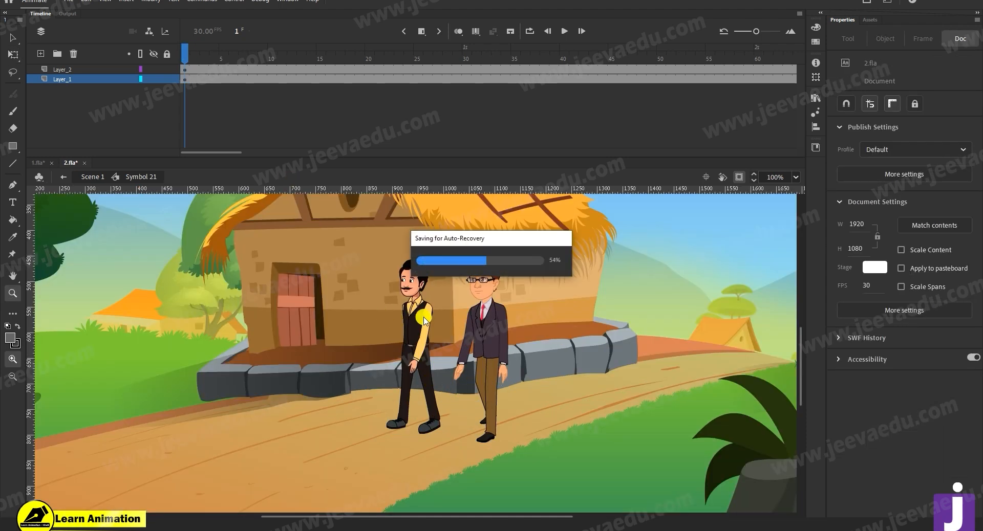
{"action": "left_click", "coordinate": [433, 353], "text": "alt"}
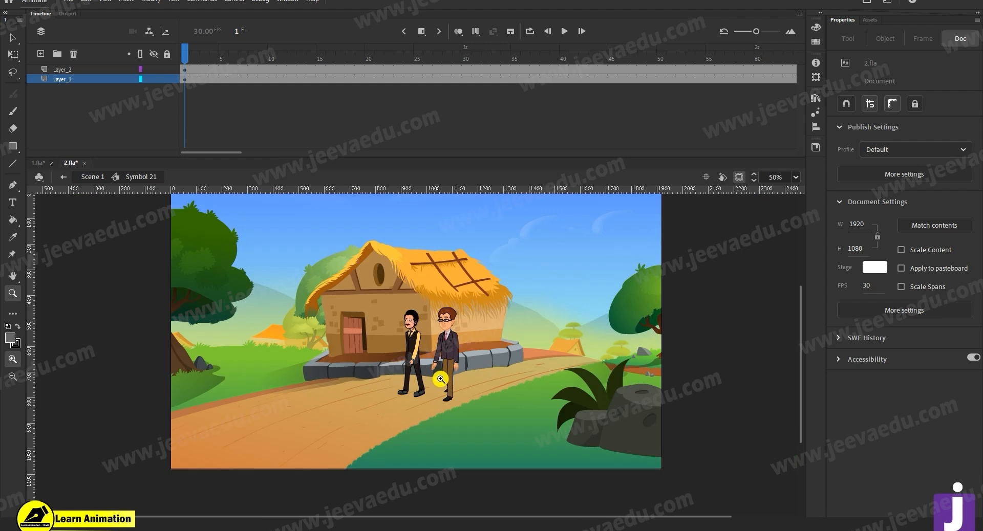
{"action": "key", "text": "v"}
{"action": "left_click", "coordinate": [418, 357]}
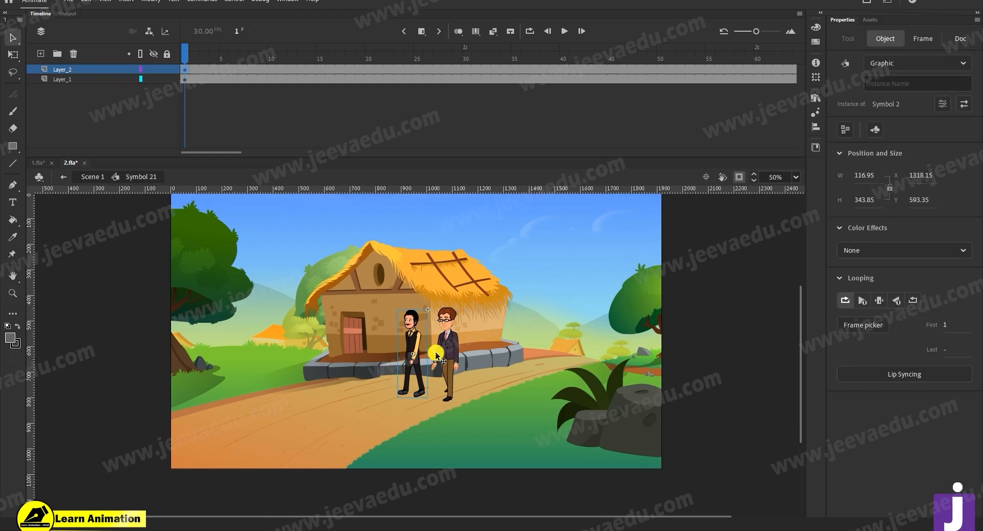
{"action": "key", "text": "Delete"}
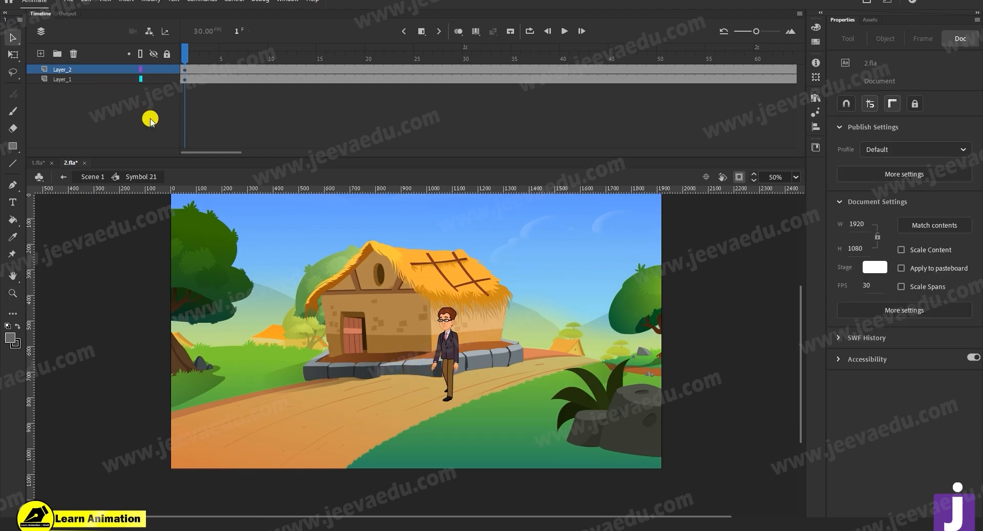
- Insert a new layer directly above the background layer, and lock Layer_1 and Layer_2
{"action": "left_click", "coordinate": [56, 79]}
{"action": "left_click", "coordinate": [40, 53]}
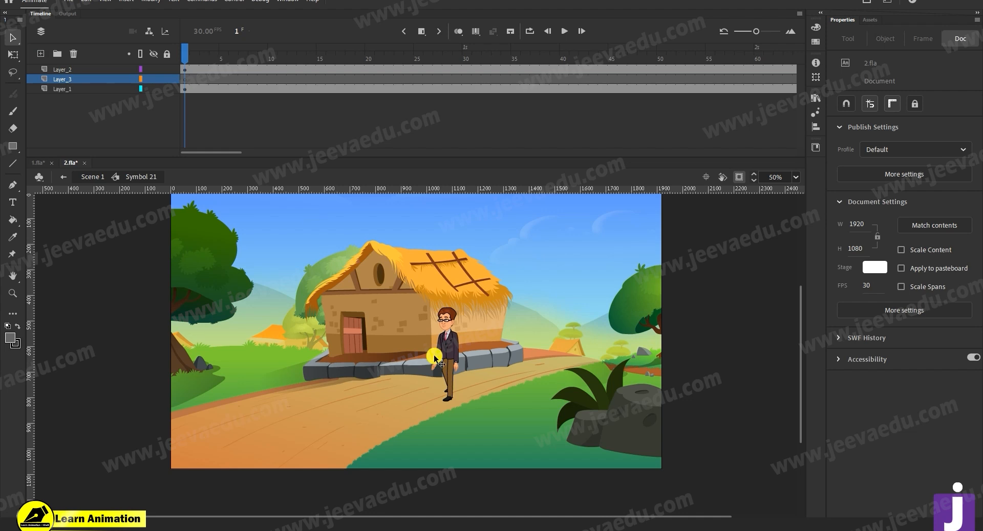
{"action": "left_click", "coordinate": [165, 88]}
{"action": "left_click", "coordinate": [166, 70]}
- Paste the cut moustached man in place on the new Layer_3
{"action": "right_click", "coordinate": [108, 279]}
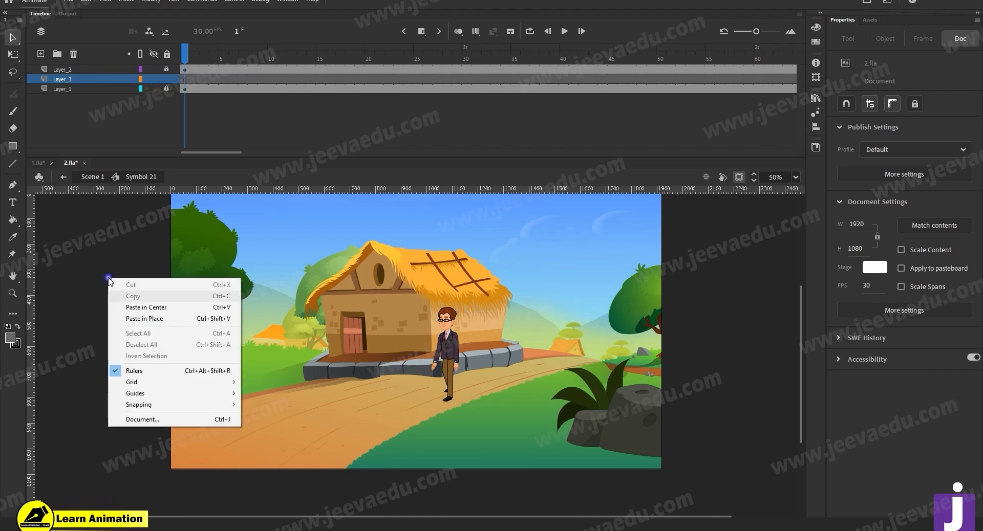
{"action": "left_click", "coordinate": [164, 319]}
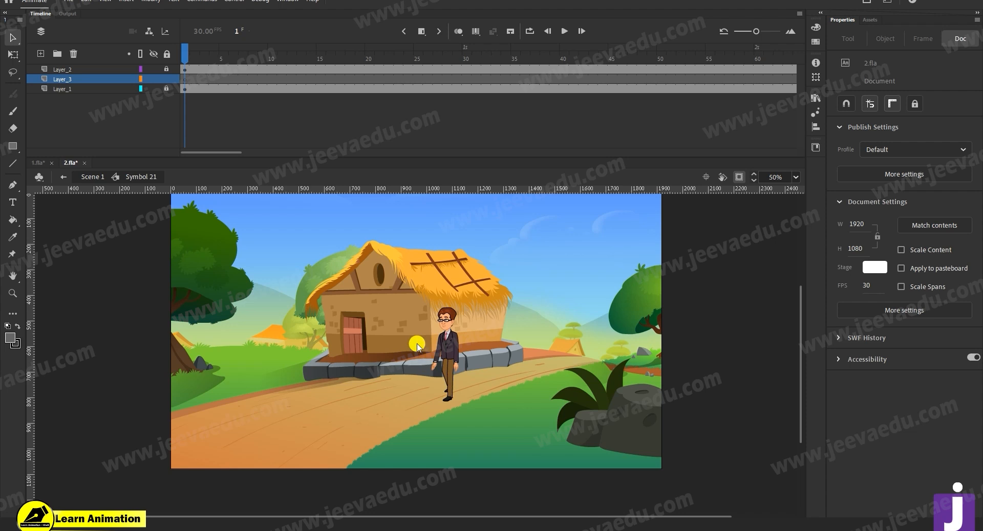
{"action": "key", "text": "ctrl+shift+v"}
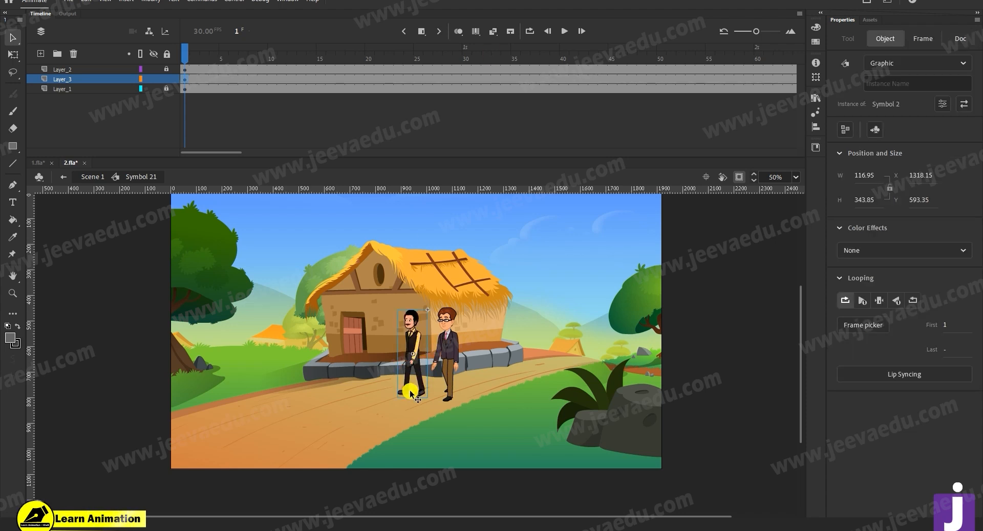
{"action": "key", "text": "z"}
- Return to Scene 1 and copy its sound layer, Layer_5
{"action": "left_click", "coordinate": [71, 70]}
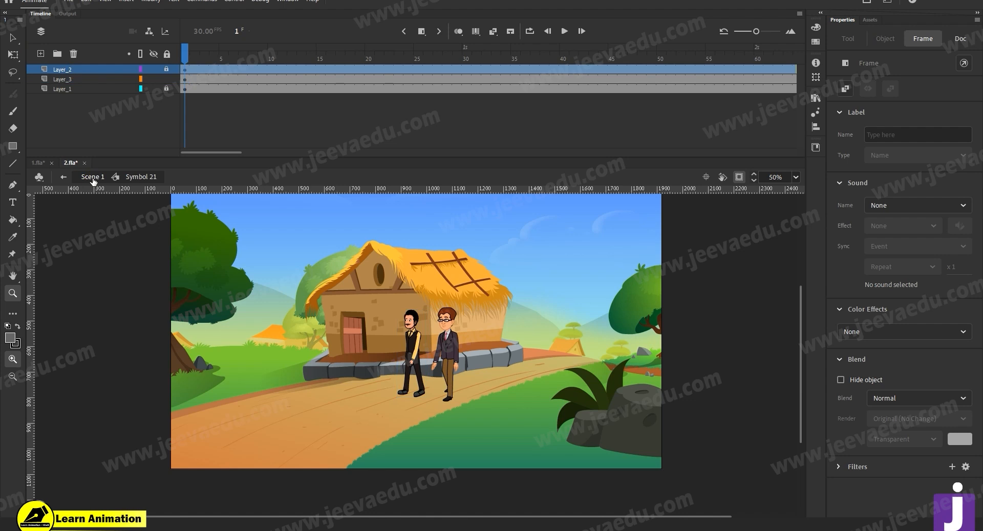
{"action": "left_click", "coordinate": [92, 178]}
{"action": "left_click", "coordinate": [80, 71]}
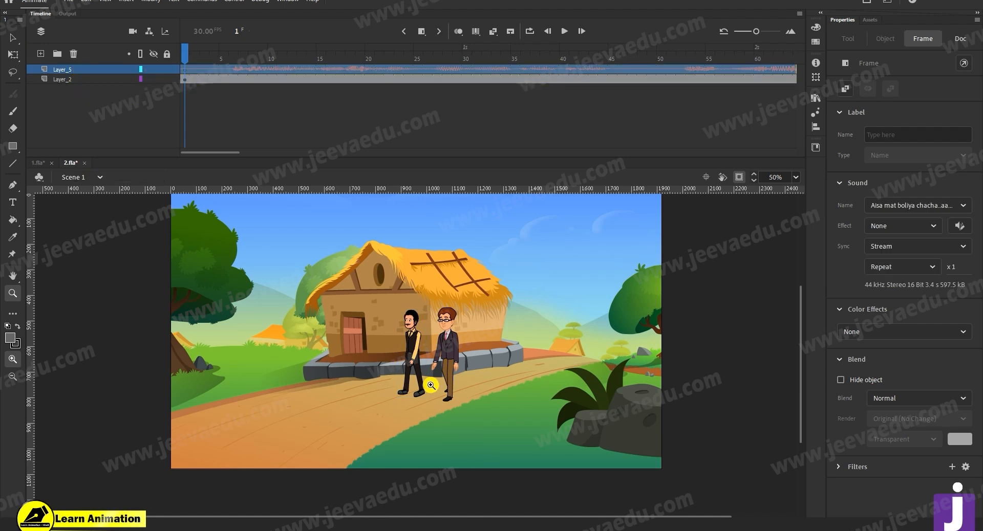
{"action": "right_click", "coordinate": [93, 66]}
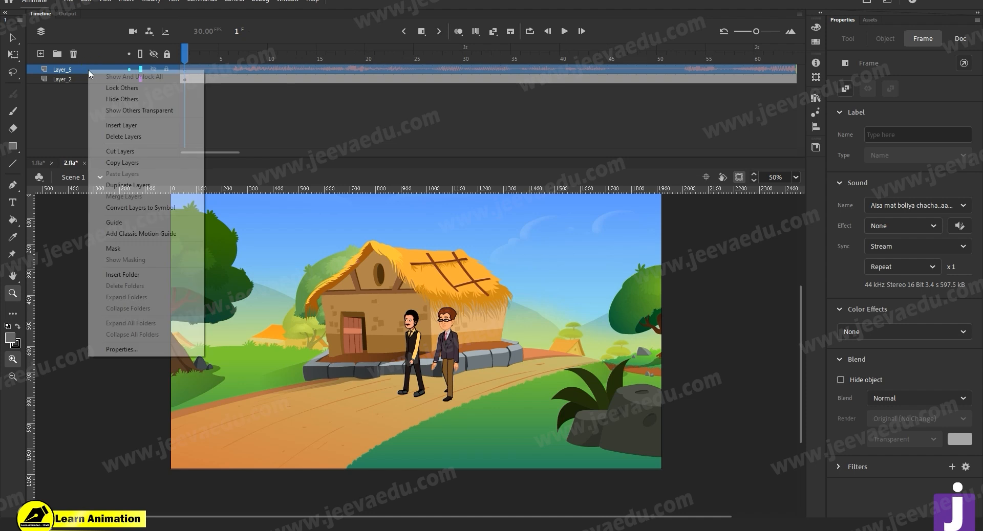
{"action": "left_click", "coordinate": [122, 162]}
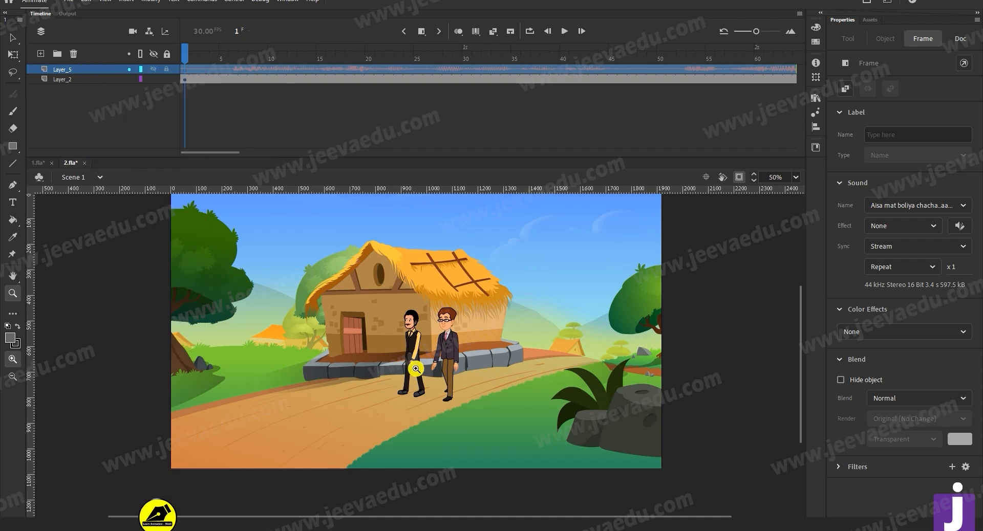
- Open the scene symbol, Symbol 21, for editing and paste the copied sound layer above Layer_2
{"action": "left_click", "coordinate": [414, 358]}
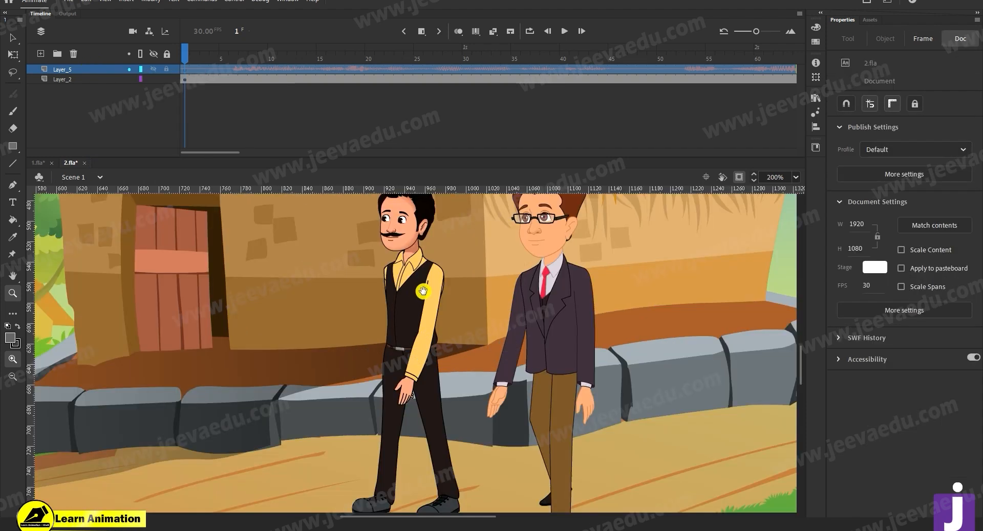
{"action": "left_click", "coordinate": [417, 304], "text": "alt"}
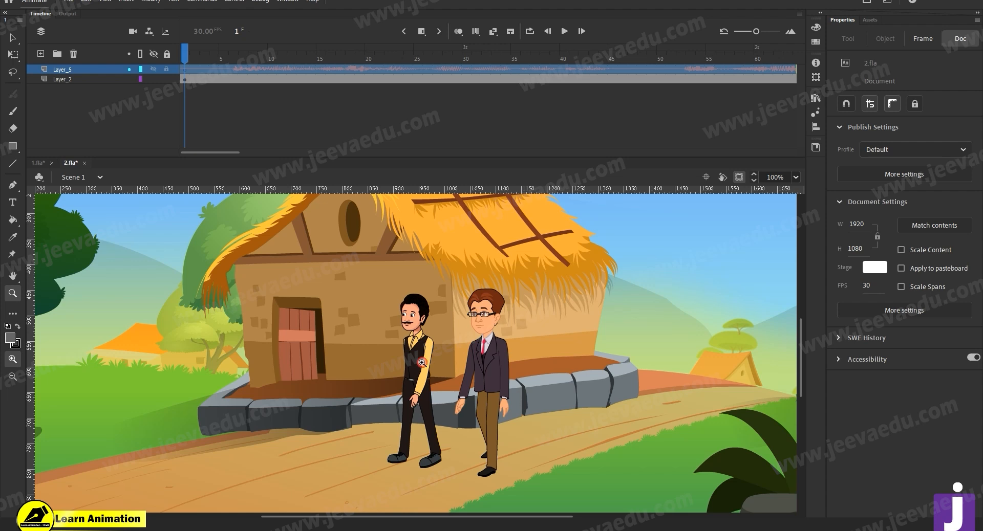
{"action": "left_click", "coordinate": [420, 350]}
{"action": "left_click", "coordinate": [419, 350], "text": "alt"}
{"action": "left_click", "coordinate": [418, 351], "text": "alt"}
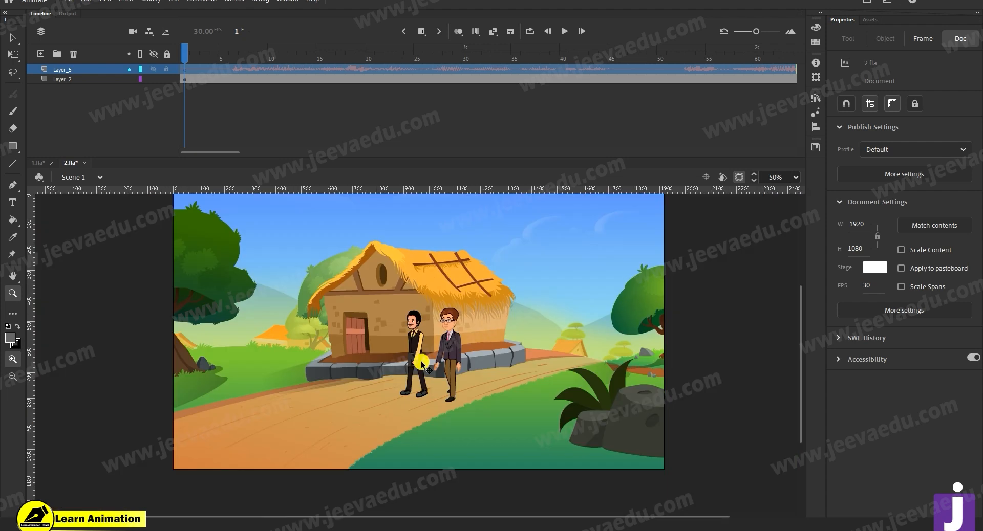
{"action": "key", "text": "v"}
{"action": "left_click", "coordinate": [417, 351]}
{"action": "double_click", "coordinate": [417, 348]}
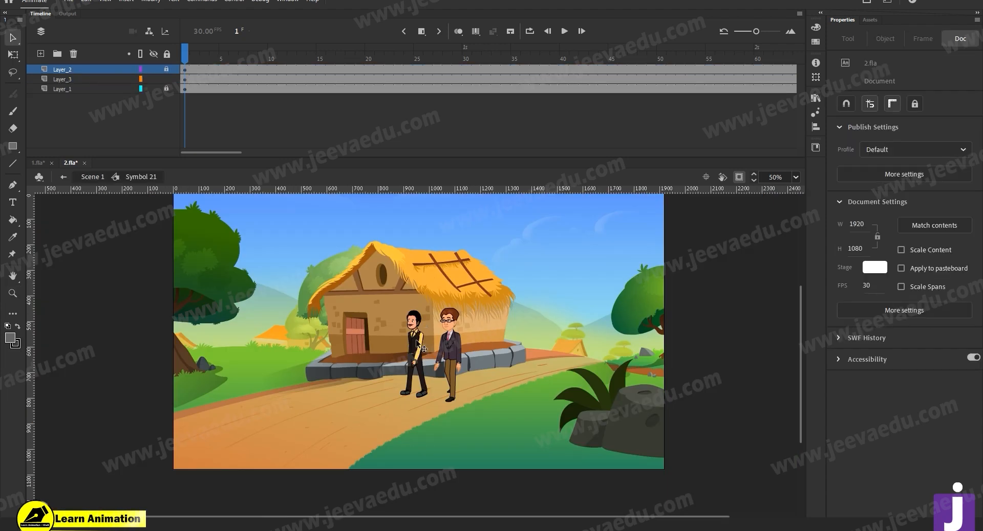
{"action": "left_click", "coordinate": [417, 339]}
{"action": "left_click", "coordinate": [66, 70]}
{"action": "right_click", "coordinate": [73, 71]}
{"action": "left_click", "coordinate": [106, 175]}
- Extend Layer_1, Layer_2 and Layer_3 to frame 95 to match the sound layer, and return to frame 1
{"action": "left_click_drag", "start_coordinate": [205, 54], "coordinate": [258, 54]}
{"action": "left_click_drag", "start_coordinate": [227, 152], "coordinate": [293, 152]}
{"action": "left_click_drag", "start_coordinate": [412, 79], "coordinate": [413, 102]}
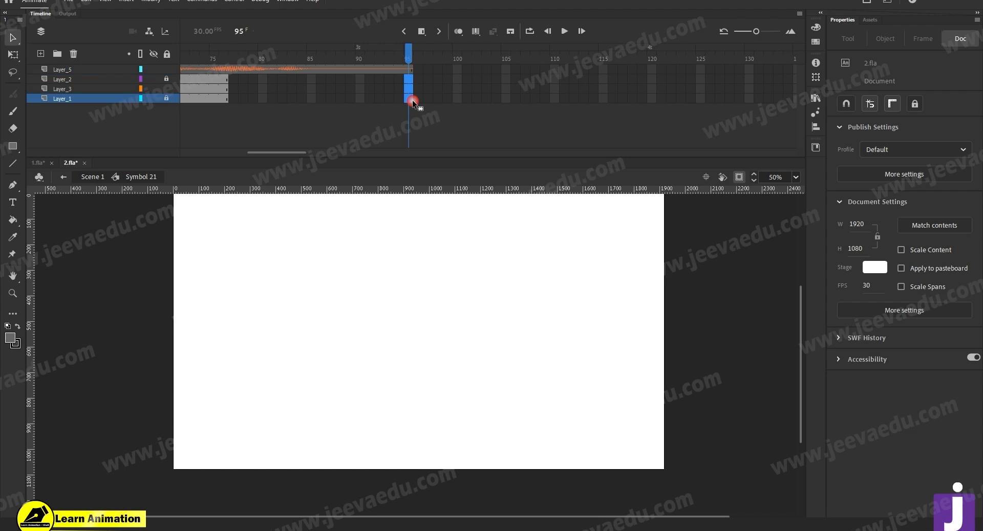
{"action": "key", "text": "F5"}
{"action": "left_click_drag", "start_coordinate": [298, 152], "coordinate": [177, 140]}
{"action": "left_click", "coordinate": [207, 69]}
{"action": "left_click_drag", "start_coordinate": [219, 51], "coordinate": [84, 85]}
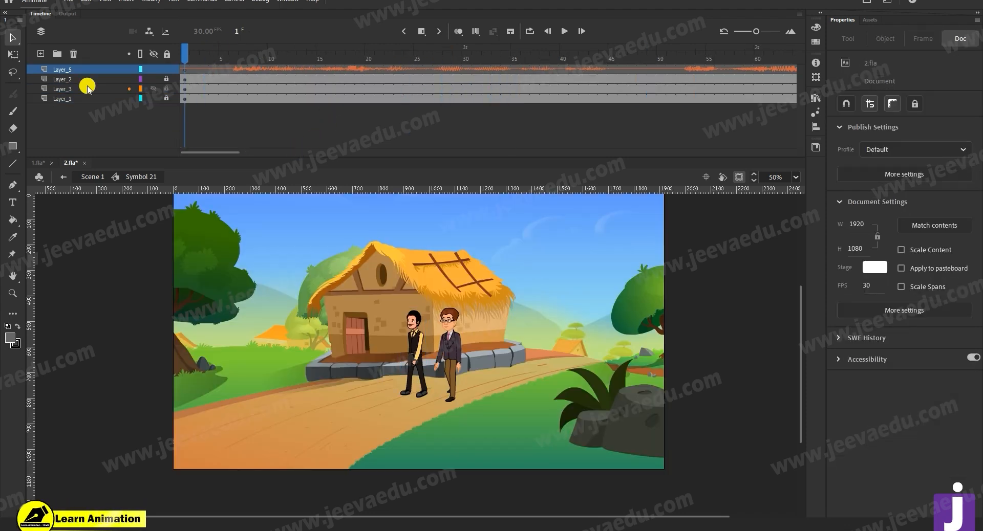
{"action": "left_click_drag", "start_coordinate": [187, 54], "coordinate": [191, 106]}
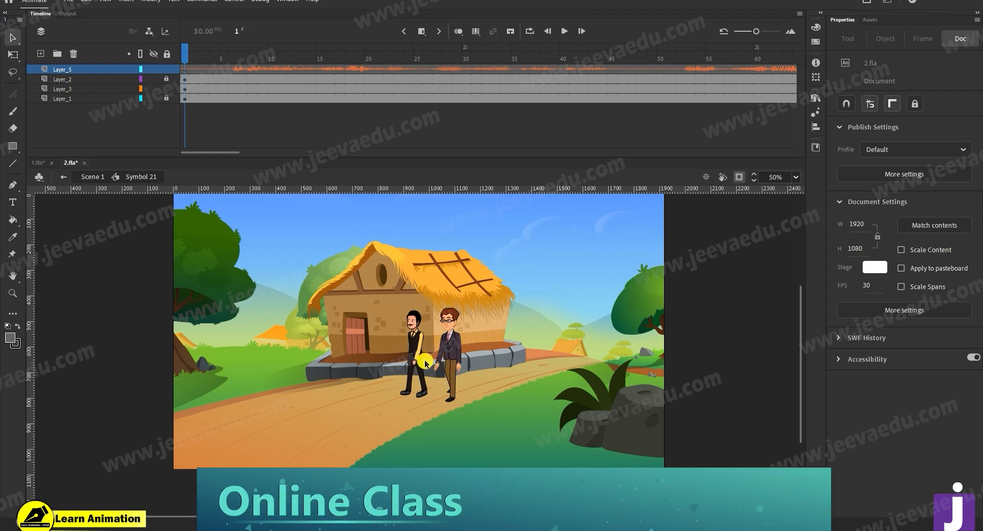
- Copy the sound layer Layer_5 inside Symbol 21, and open the moustached man's symbol for editing at his face
{"action": "right_click", "coordinate": [87, 72]}
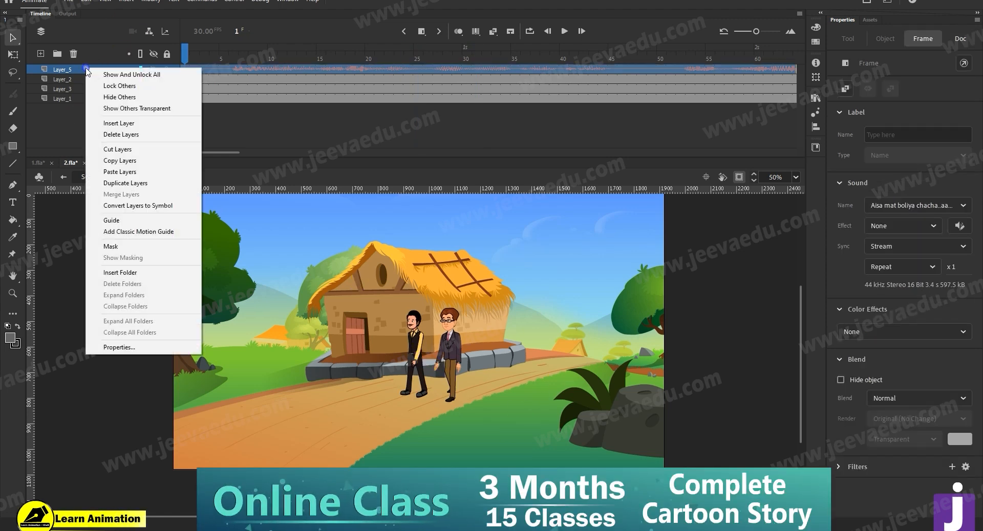
{"action": "left_click", "coordinate": [138, 158]}
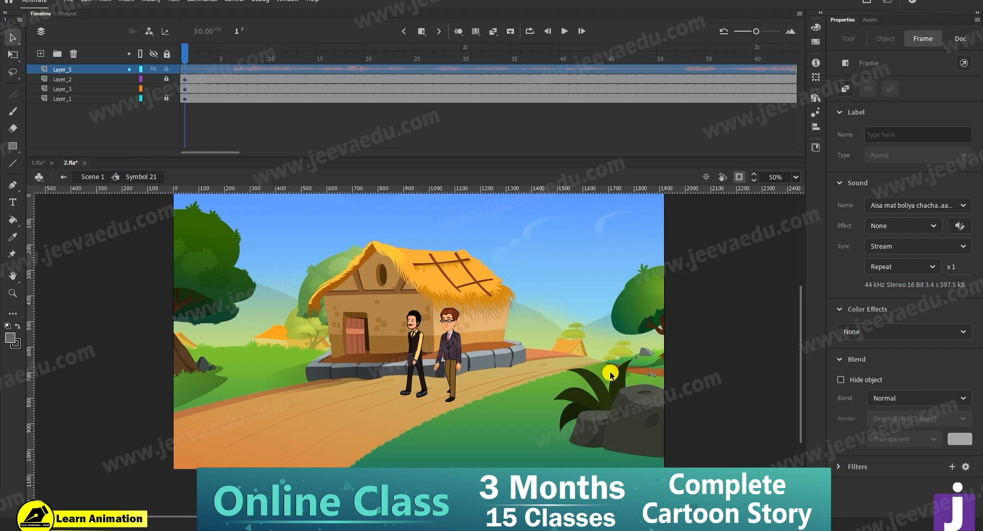
{"action": "left_click", "coordinate": [402, 371]}
{"action": "key", "text": "z"}
{"action": "left_click", "coordinate": [411, 344]}
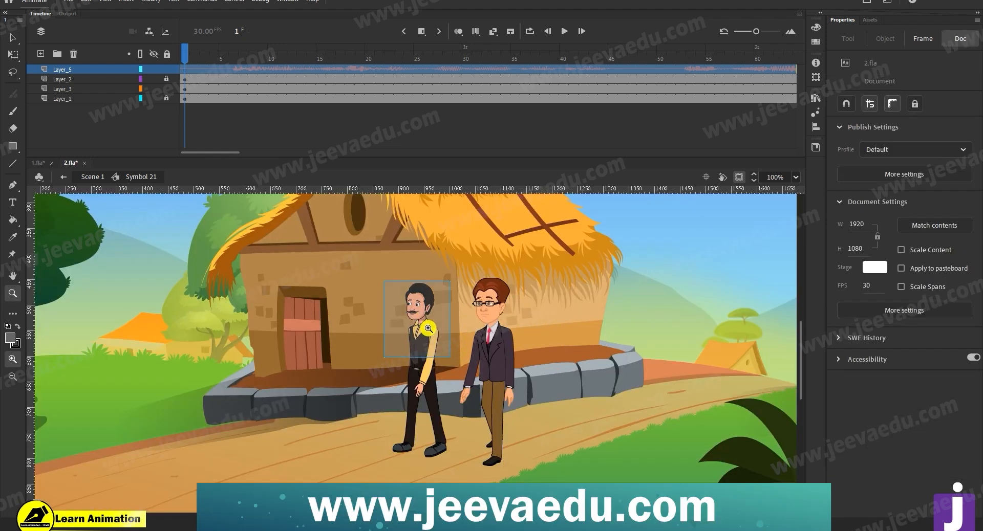
{"action": "key", "text": "v"}
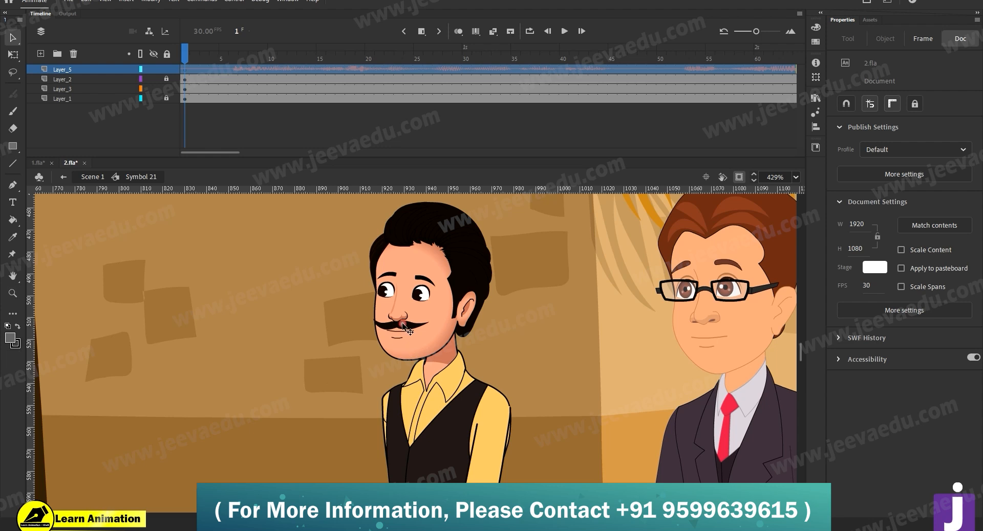
{"action": "left_click", "coordinate": [410, 338]}
{"action": "double_click", "coordinate": [405, 340]}
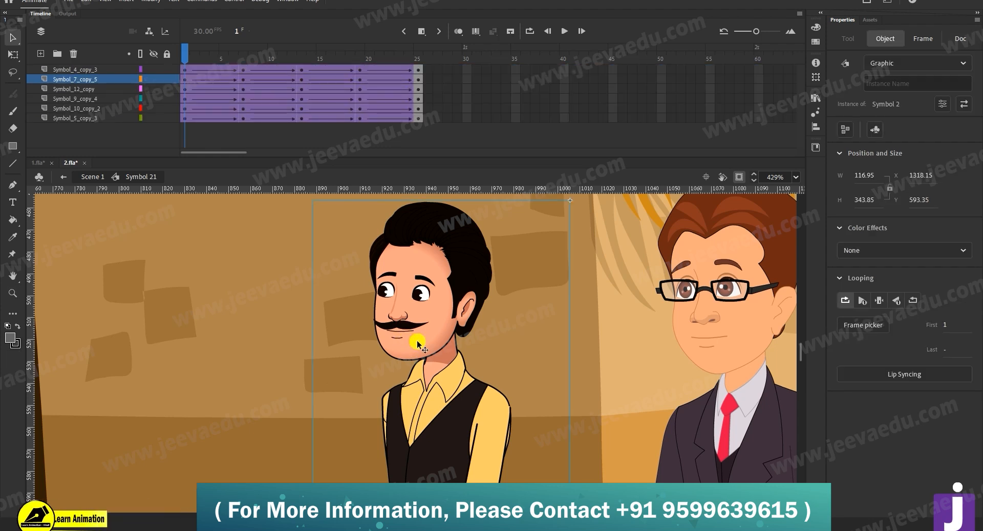
{"action": "double_click", "coordinate": [406, 340]}
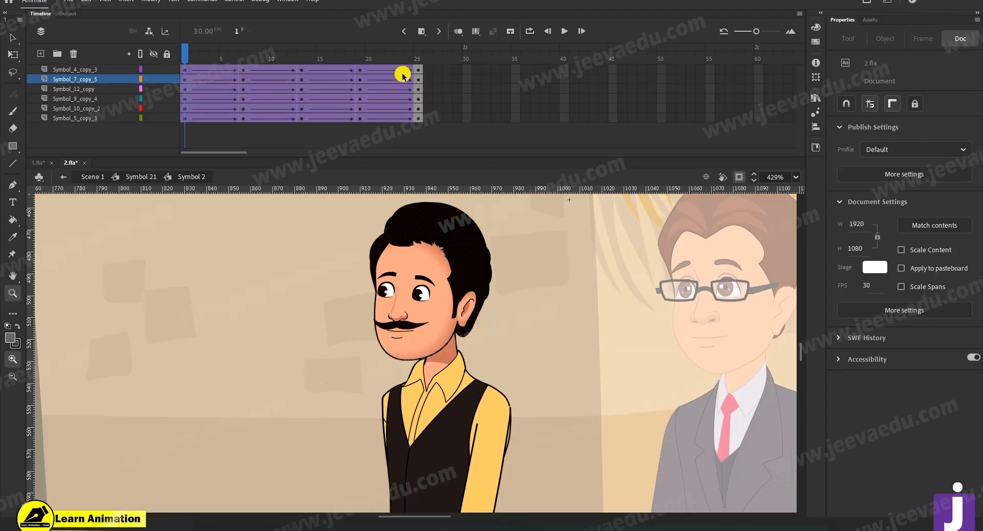
{"action": "key", "text": "z"}
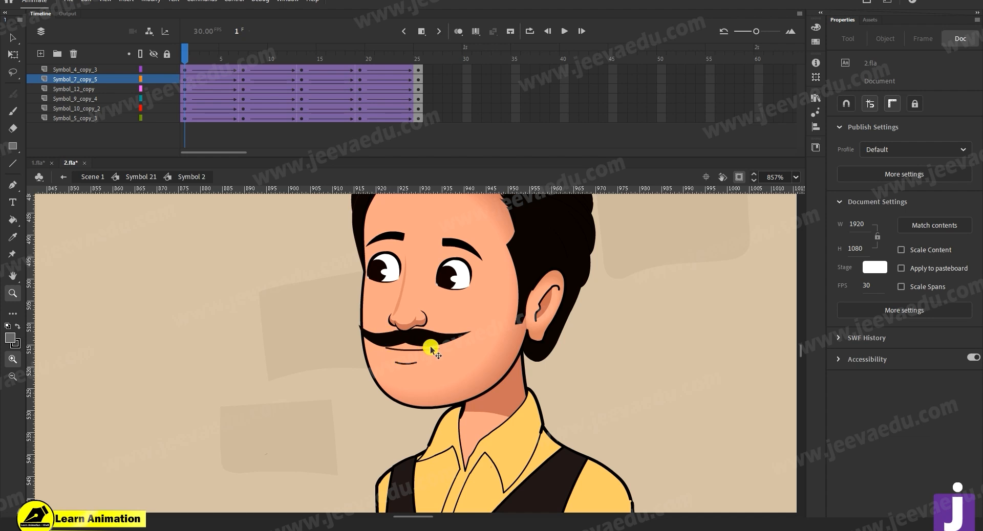
- Open the mouth symbol, Symbol 34, inside the moustached man's head and paste the copied sound layer above Layer_1
{"action": "key", "text": "v"}
{"action": "left_click", "coordinate": [430, 350]}
{"action": "double_click", "coordinate": [432, 353]}
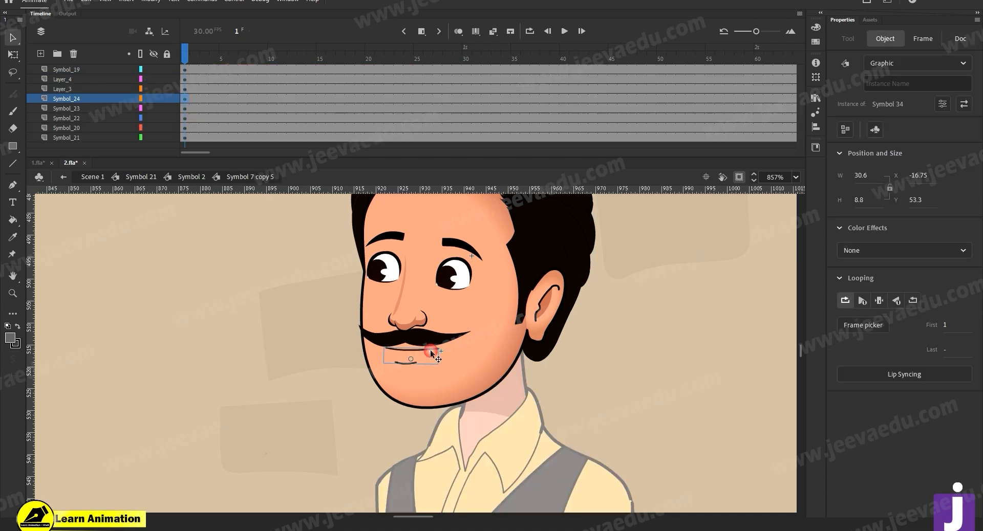
{"action": "double_click", "coordinate": [431, 352]}
{"action": "right_click", "coordinate": [88, 73]}
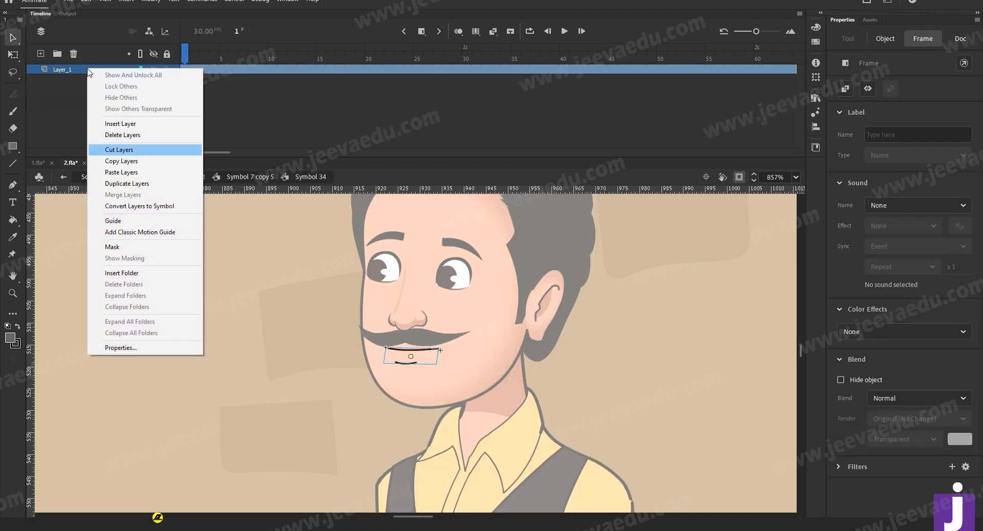
{"action": "left_click", "coordinate": [128, 171]}
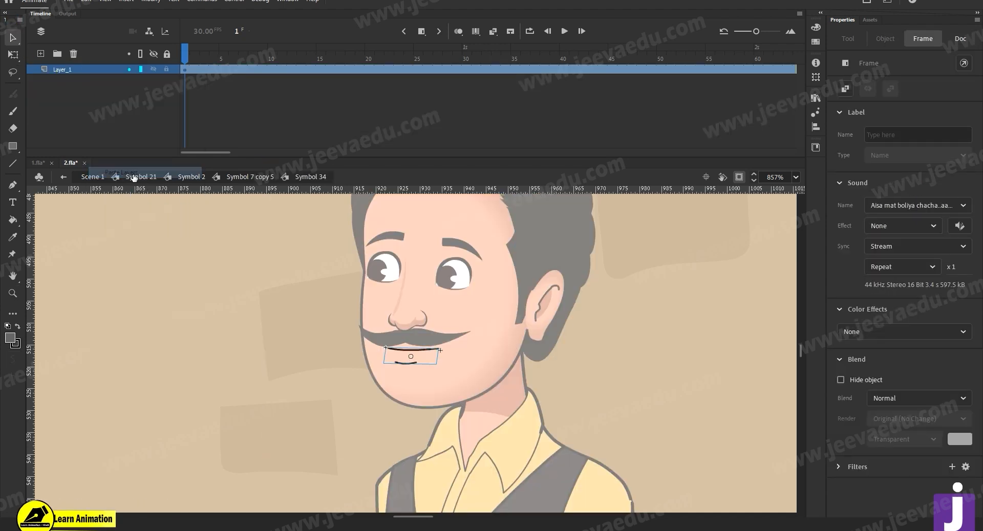
- Open the mouth's nested symbol, Symbol 107 copy, examine its mouth shapes frame by frame, and return to Symbol 34
{"action": "left_click", "coordinate": [399, 356]}
{"action": "left_click", "coordinate": [405, 350]}
{"action": "double_click", "coordinate": [405, 350]}
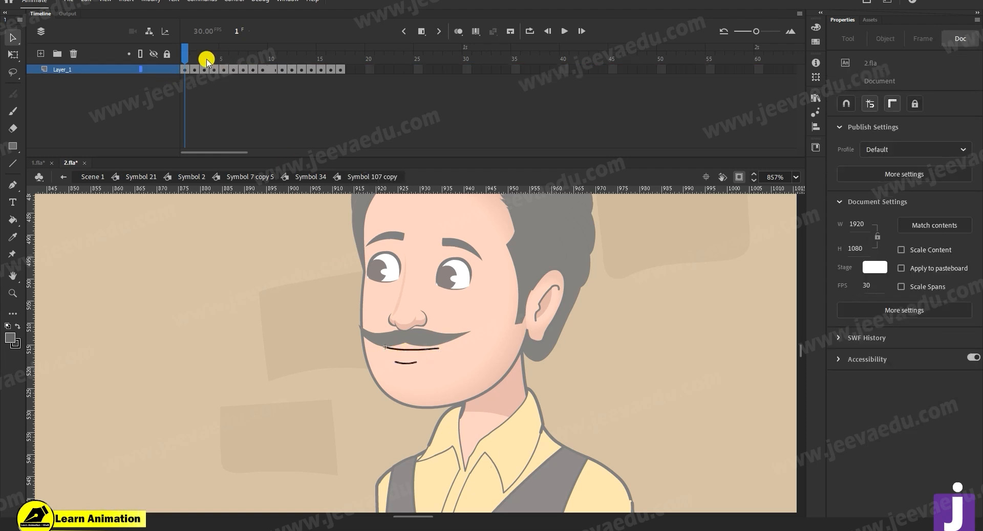
{"action": "left_click_drag", "start_coordinate": [198, 60], "coordinate": [215, 61]}
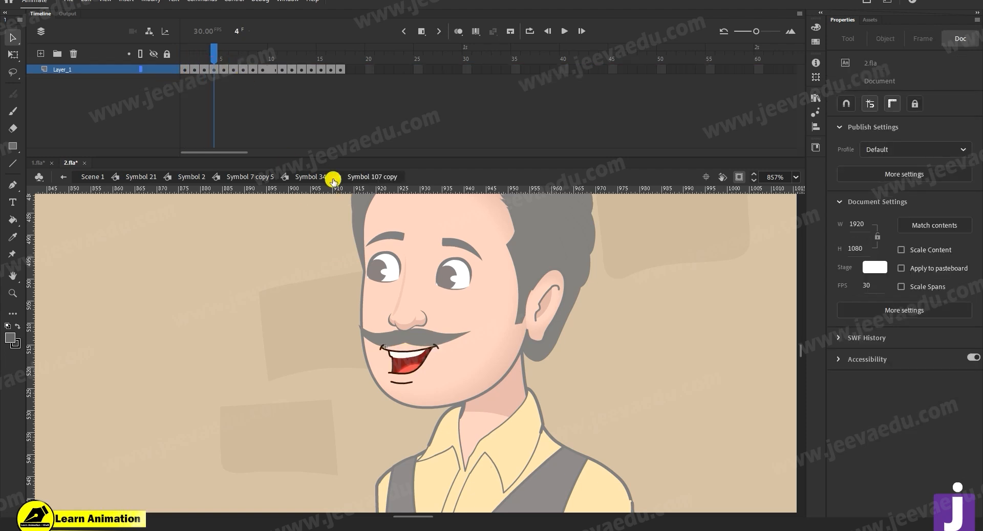
{"action": "key", "text": "z"}
{"action": "left_click_drag", "start_coordinate": [307, 278], "coordinate": [423, 357]}
{"action": "left_click", "coordinate": [210, 59]}
{"action": "left_click_drag", "start_coordinate": [277, 72], "coordinate": [185, 72]}
{"action": "left_click", "coordinate": [316, 178]}
- Add a keyframe at frame 5 of Layer_1, open an enlarged Frame Picker, and set the mouth to shape 4
{"action": "key", "text": "Return"}
{"action": "left_click", "coordinate": [228, 78]}
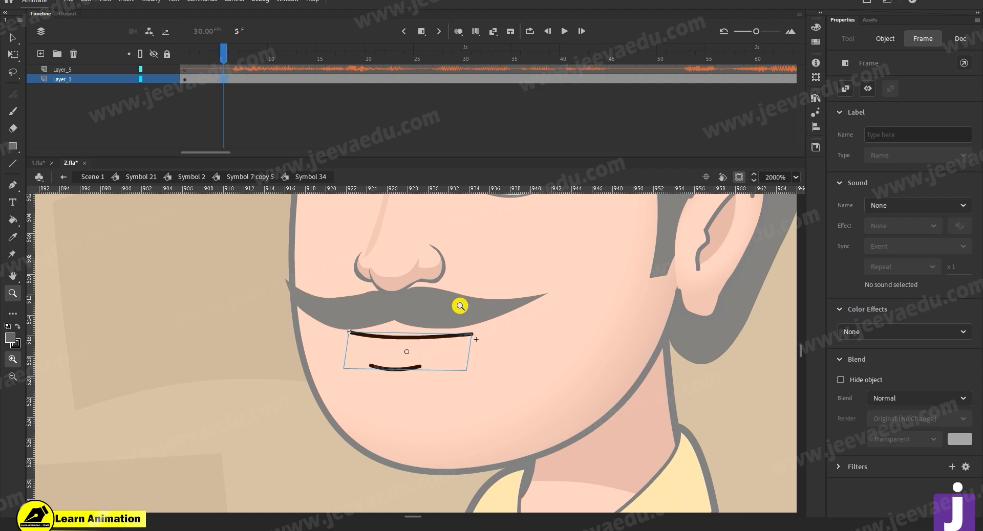
{"action": "key", "text": "v"}
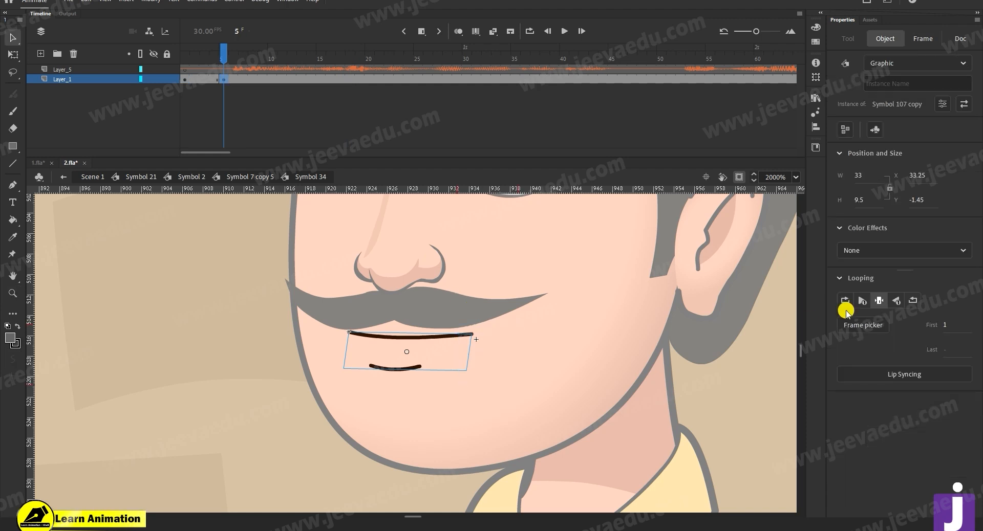
{"action": "left_click", "coordinate": [864, 325]}
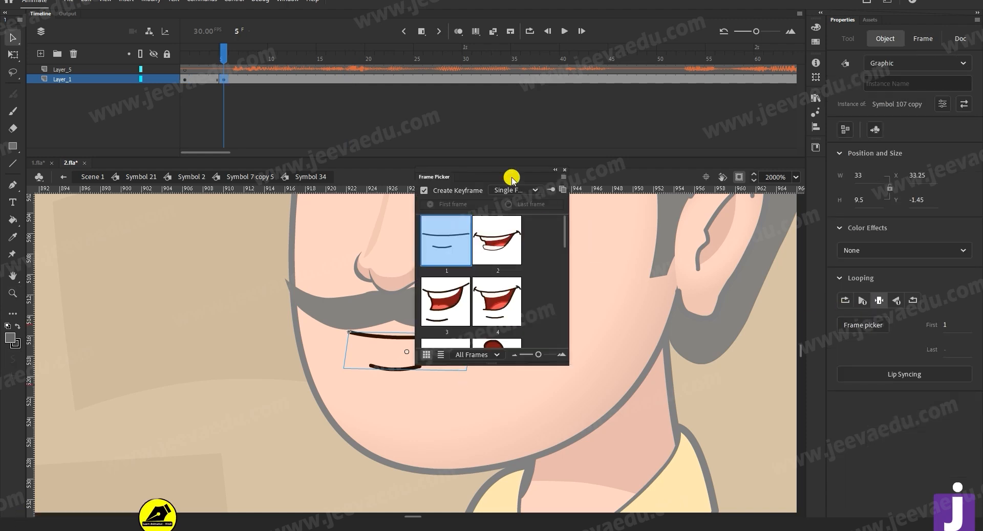
{"action": "left_click_drag", "start_coordinate": [512, 176], "coordinate": [682, 204]}
{"action": "left_click_drag", "start_coordinate": [686, 392], "coordinate": [685, 507]}
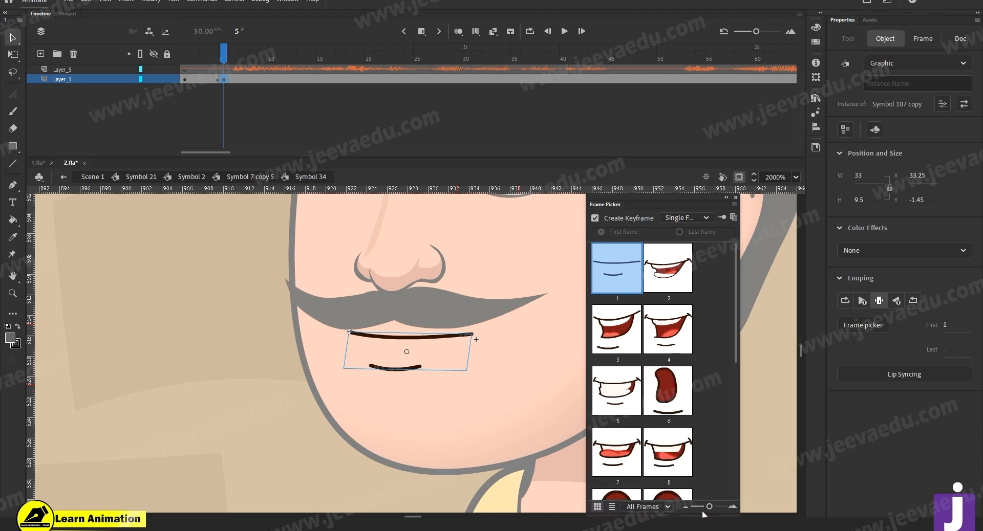
{"action": "left_click", "coordinate": [665, 336]}
- Keyframe the mouth on Layer_1 with shape 1 at frame 8, shape 2 at frame 11 and shape 1 at frame 15
{"action": "left_click", "coordinate": [254, 79]}
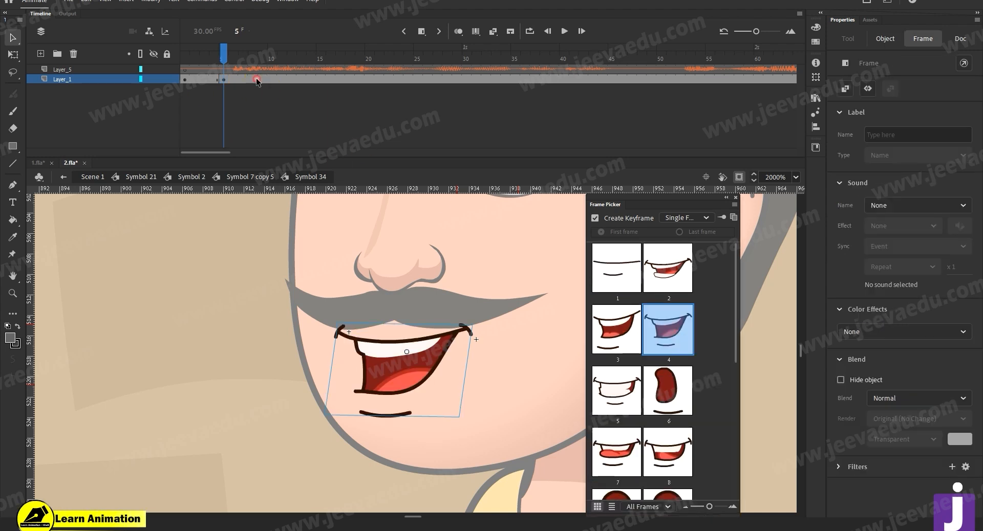
{"action": "left_click", "coordinate": [635, 276]}
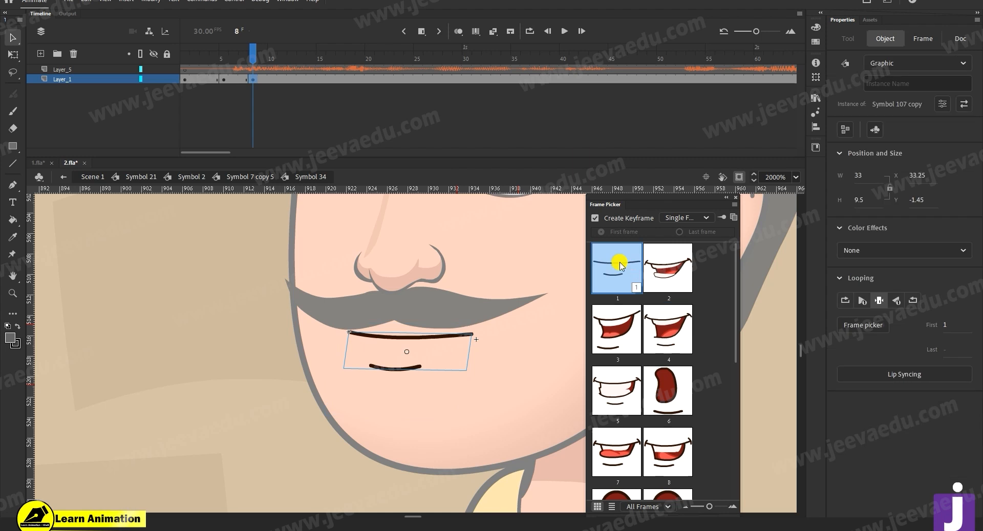
{"action": "left_click", "coordinate": [282, 79]}
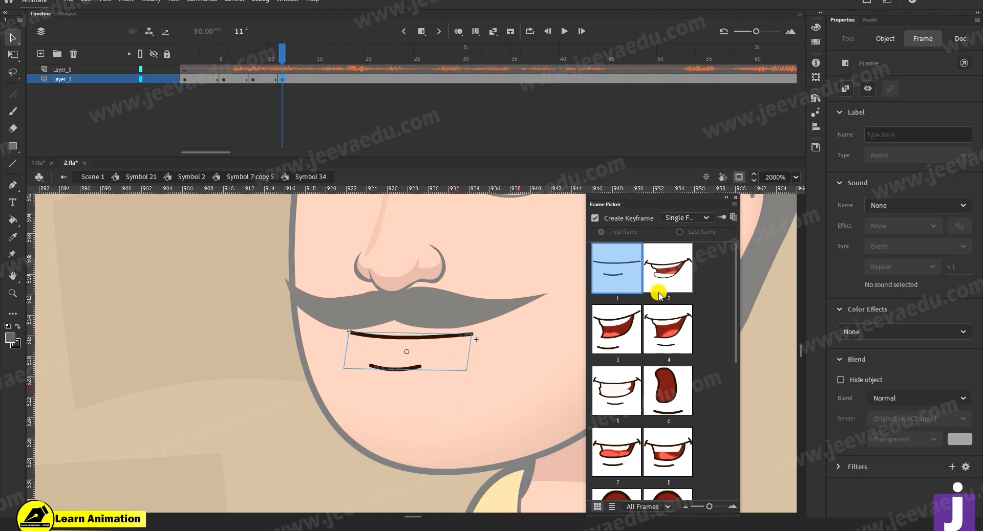
{"action": "left_click", "coordinate": [660, 282]}
{"action": "left_click", "coordinate": [321, 79]}
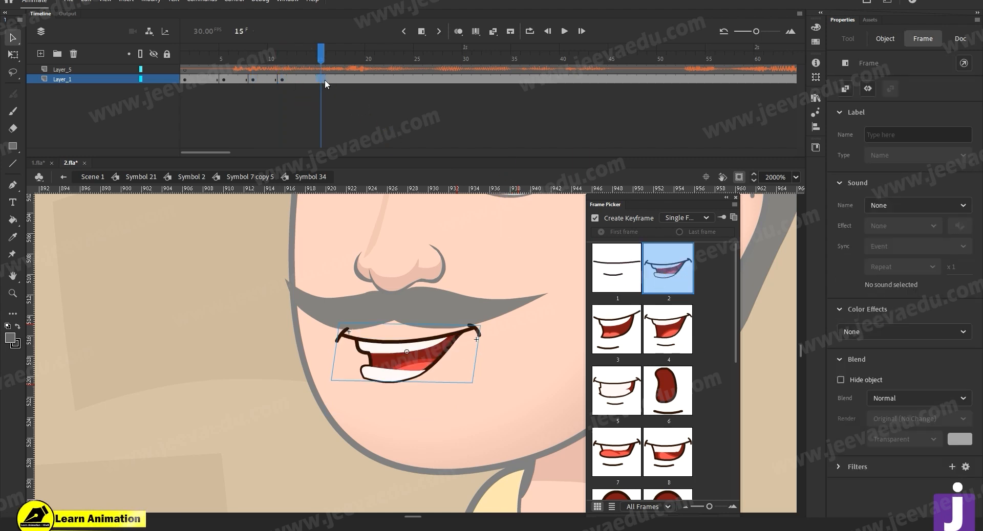
{"action": "left_click", "coordinate": [605, 263]}
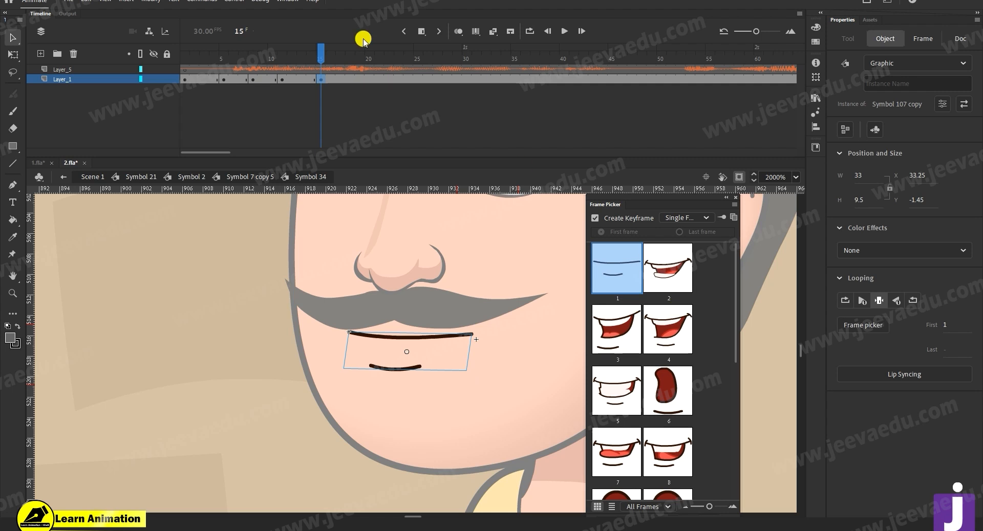
- Scrub the sound to frame 19 and keyframe mouth shape 6 there, with closed shape 1 at frame 23
{"action": "left_click_drag", "start_coordinate": [224, 70], "coordinate": [360, 72]}
{"action": "left_click", "coordinate": [360, 79]}
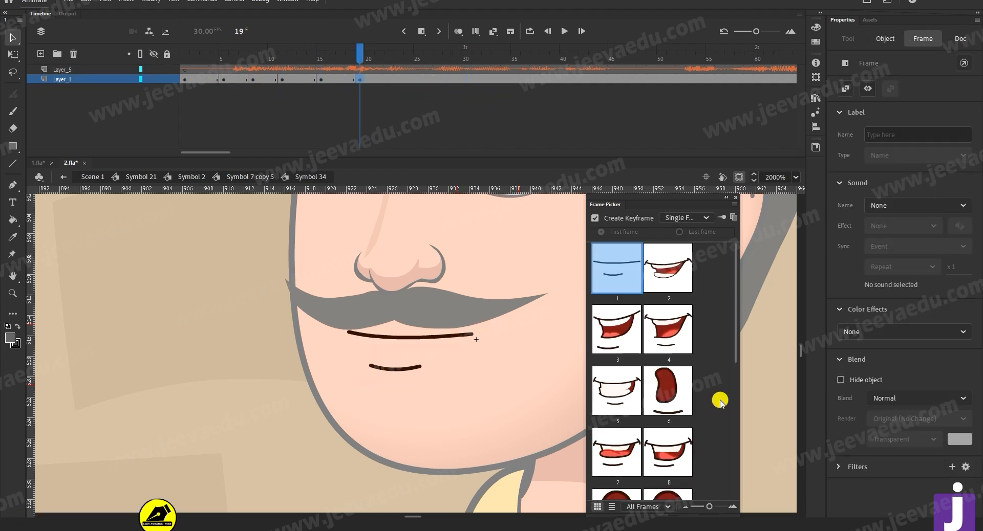
{"action": "left_click", "coordinate": [674, 393]}
{"action": "left_click", "coordinate": [384, 92]}
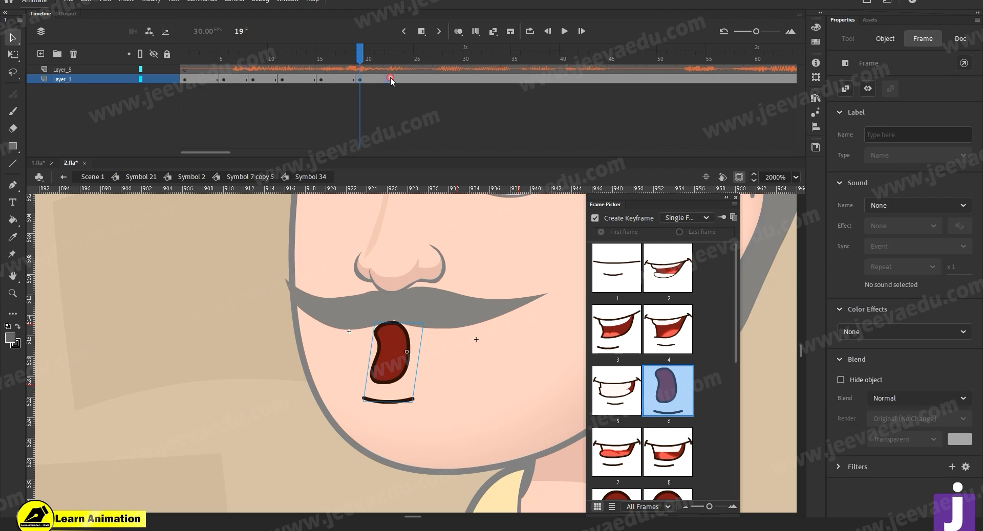
{"action": "left_click", "coordinate": [616, 261]}
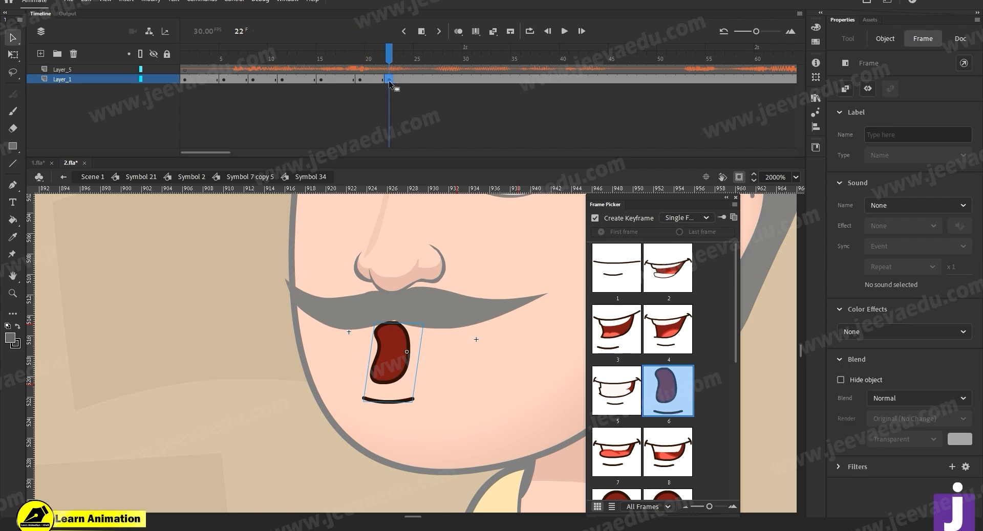
{"action": "left_click", "coordinate": [398, 81]}
{"action": "left_click", "coordinate": [601, 271]}
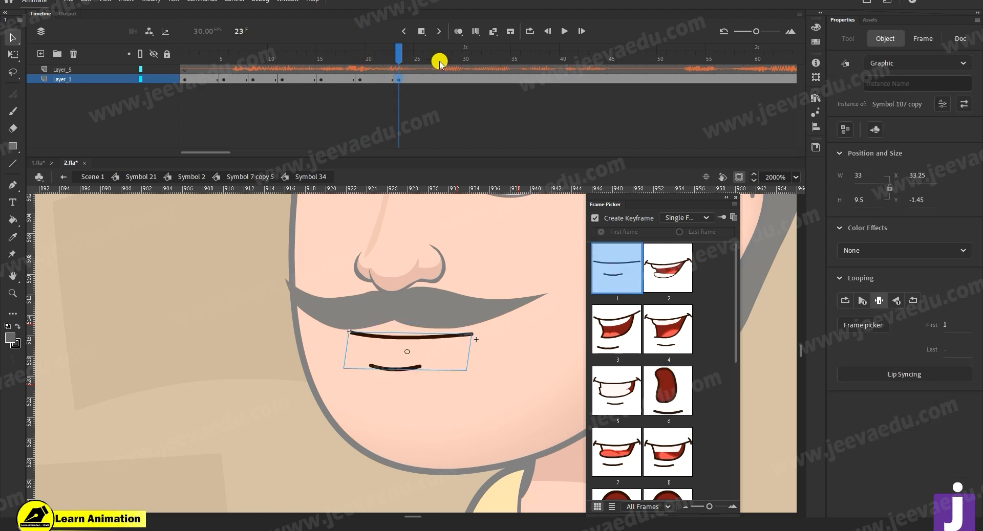
- Keyframe the mouth with shape 2 at frame 27, shape 1 at frame 30 and shape 5 at frame 34
{"action": "left_click", "coordinate": [434, 80]}
{"action": "left_click", "coordinate": [687, 274]}
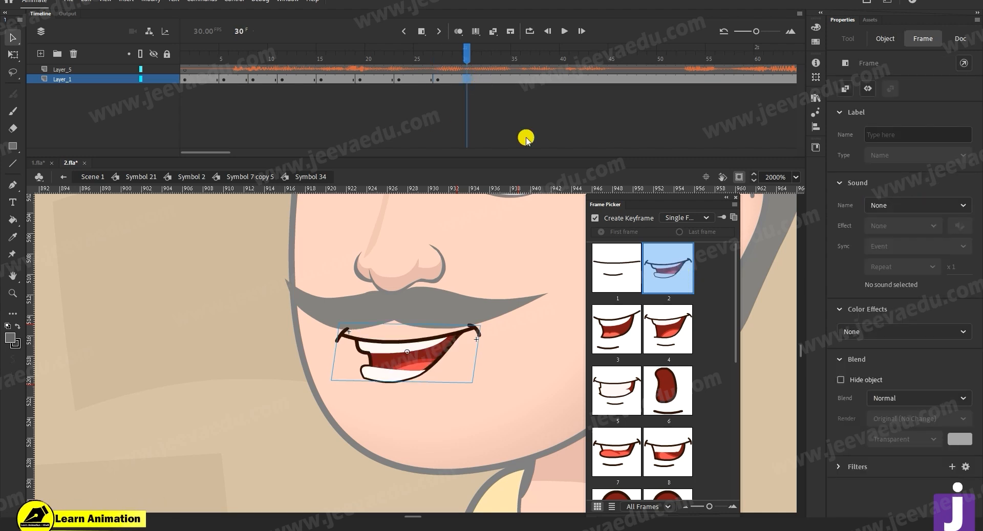
{"action": "left_click", "coordinate": [616, 267]}
{"action": "left_click", "coordinate": [507, 80]}
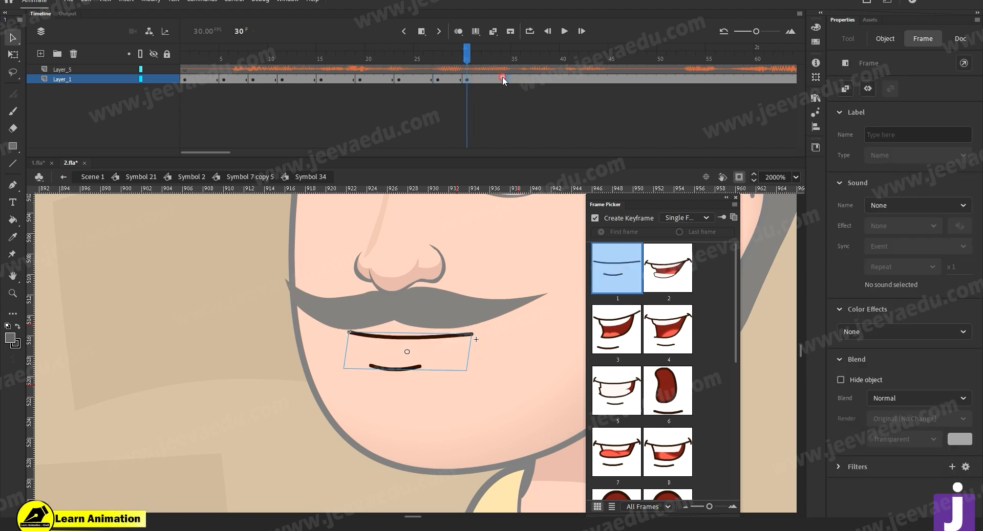
{"action": "left_click", "coordinate": [617, 391]}
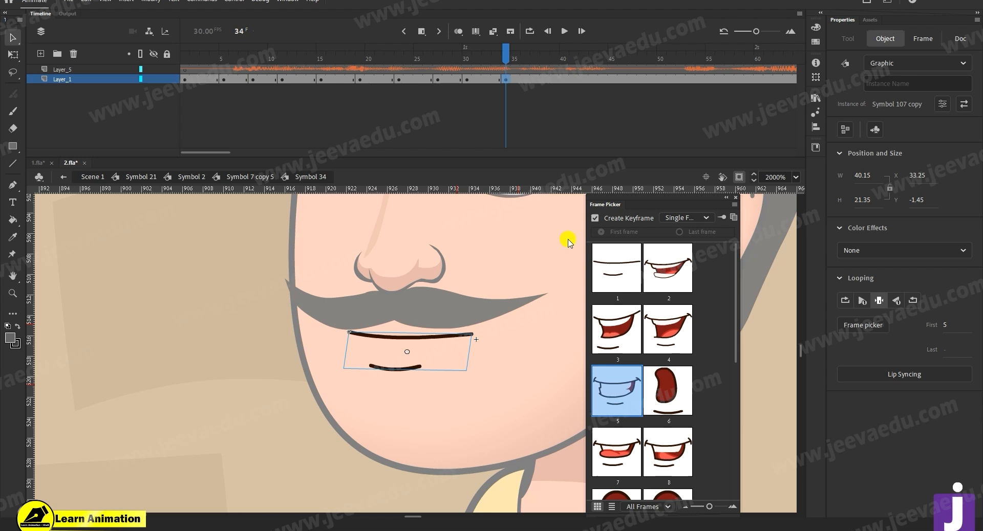
- Keyframe the mouth with shape 4 at frame 38 and shape 1 at frame 41
{"action": "left_click", "coordinate": [545, 80]}
{"action": "left_click", "coordinate": [666, 341]}
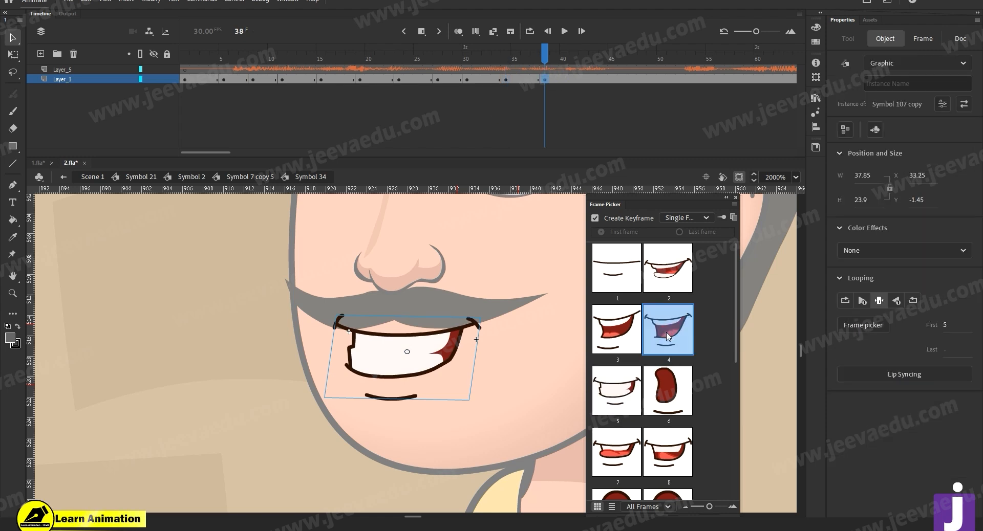
{"action": "left_click", "coordinate": [576, 82]}
{"action": "left_click", "coordinate": [619, 268]}
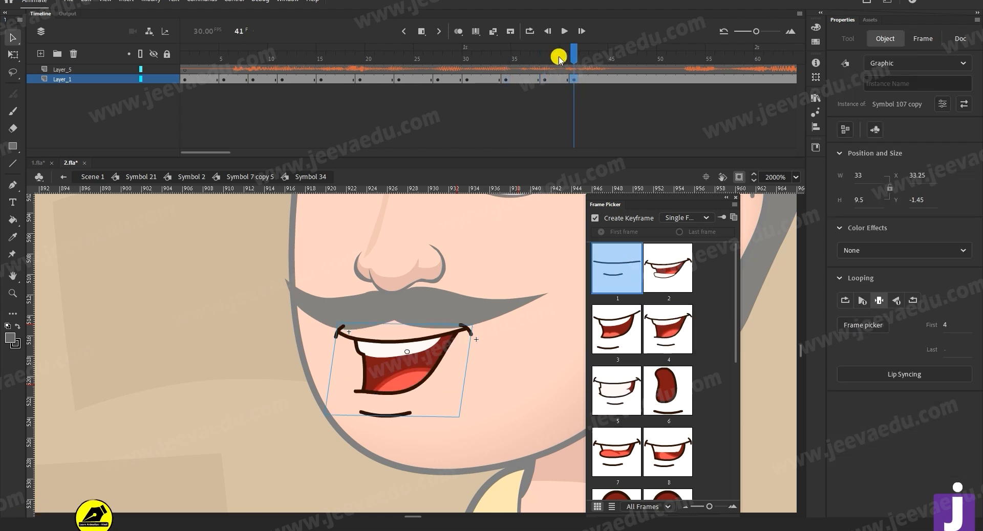
- Play back the lip sync with the sound from around frame 5, and listen to the rest of the dialogue
{"action": "left_click", "coordinate": [428, 95]}
{"action": "left_click", "coordinate": [223, 95]}
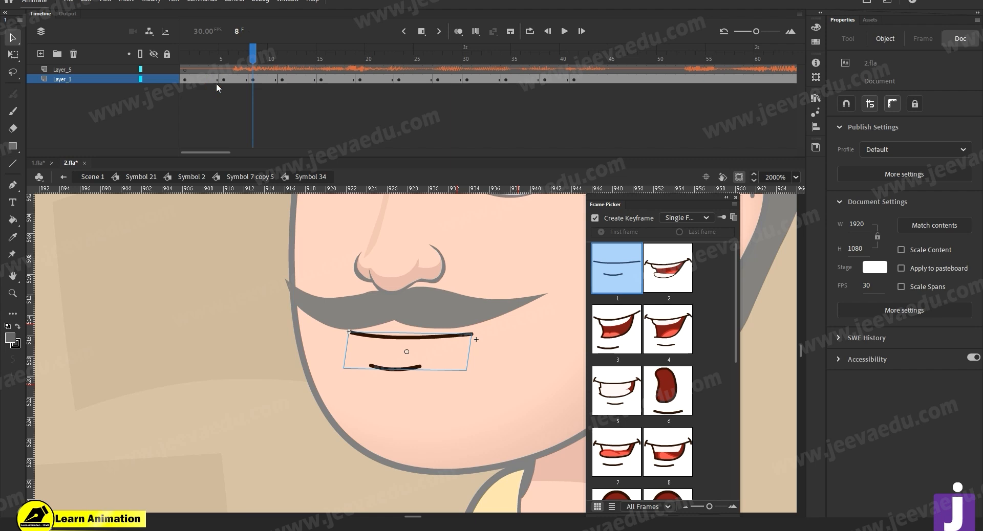
{"action": "left_click", "coordinate": [221, 70]}
{"action": "key", "text": "Return"}
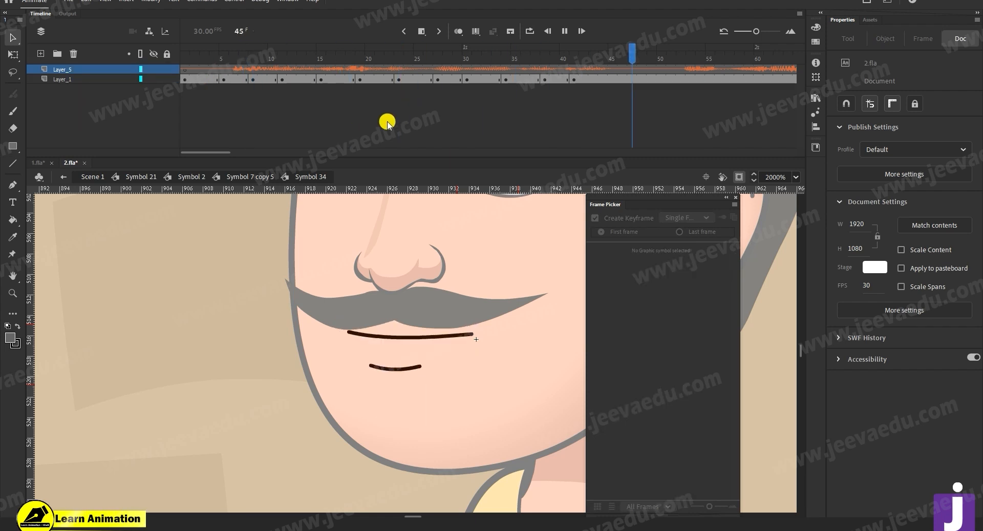
{"action": "left_click", "coordinate": [607, 72]}
{"action": "key", "text": "Return"}
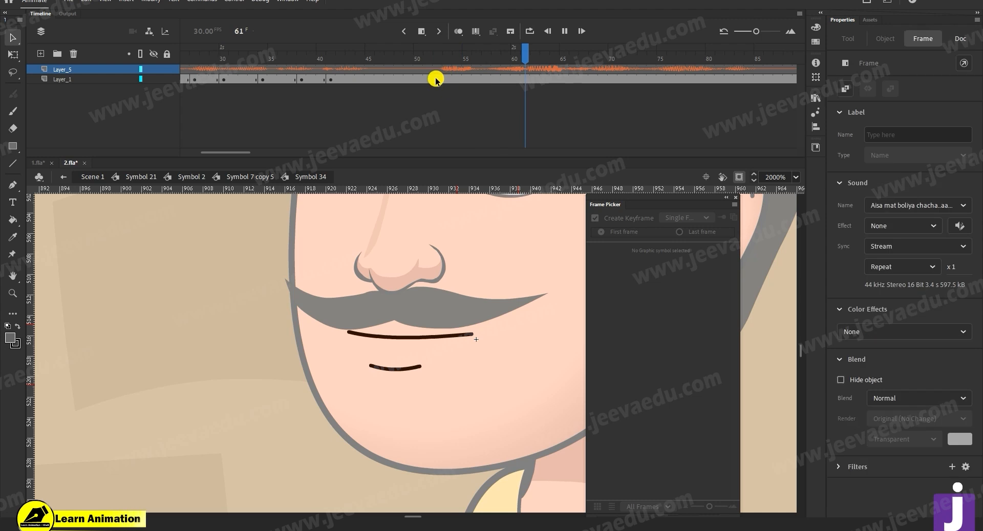
- Keyframe mouth shape 4 at frame 52 and, after checking the sound, closed shape 1 at frame 56
{"action": "left_click", "coordinate": [437, 79]}
{"action": "left_click", "coordinate": [672, 324]}
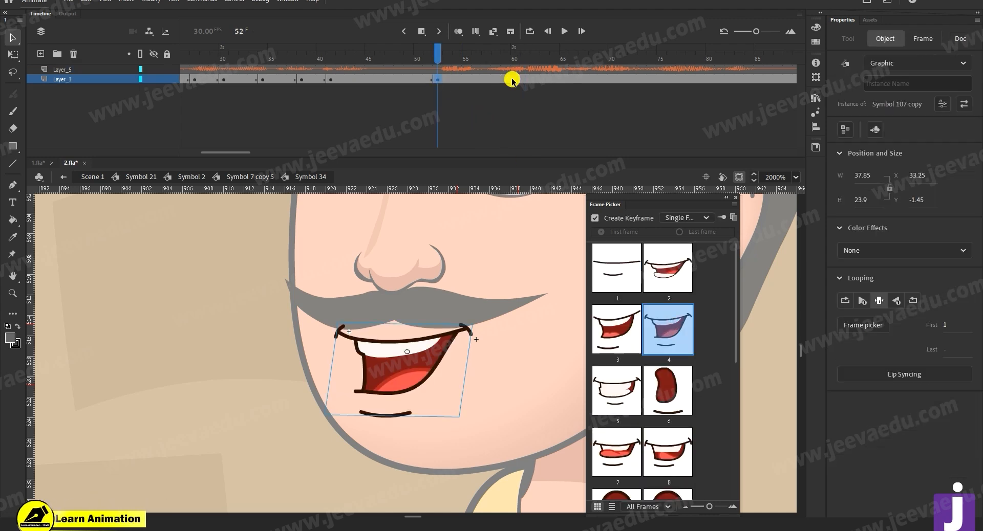
{"action": "key", "text": "Return"}
{"action": "left_click", "coordinate": [714, 80]}
{"action": "left_click", "coordinate": [505, 84]}
{"action": "left_click", "coordinate": [438, 79]}
{"action": "left_click_drag", "start_coordinate": [438, 79], "coordinate": [475, 76]}
{"action": "left_click", "coordinate": [475, 77]}
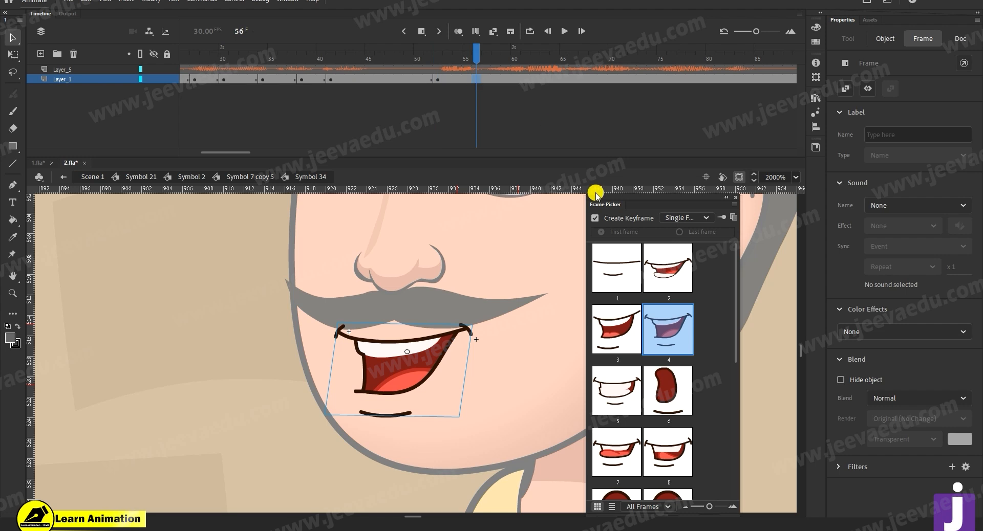
{"action": "left_click", "coordinate": [614, 269]}
- Keyframe the mouth with shape 6 at frame 60 and shape 1 at frame 64
{"action": "left_click", "coordinate": [515, 79]}
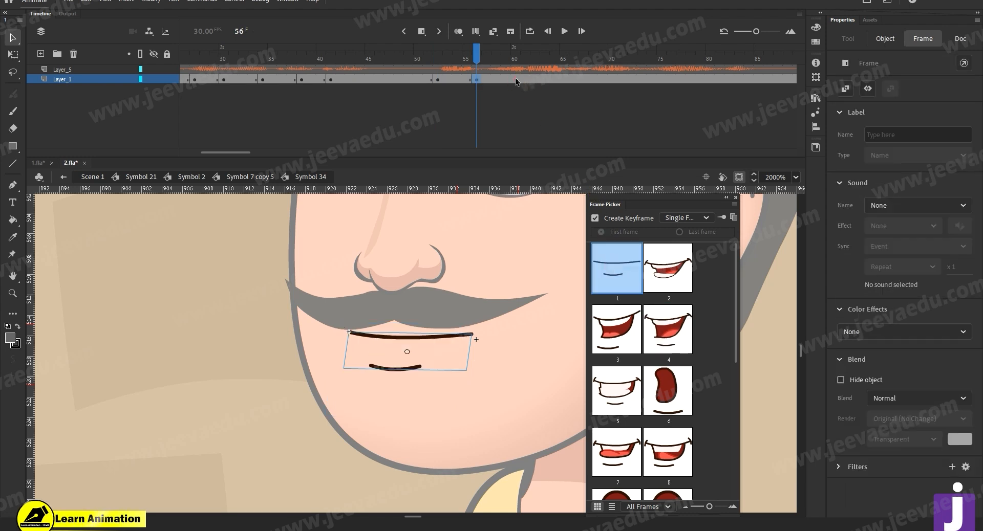
{"action": "left_click", "coordinate": [668, 390]}
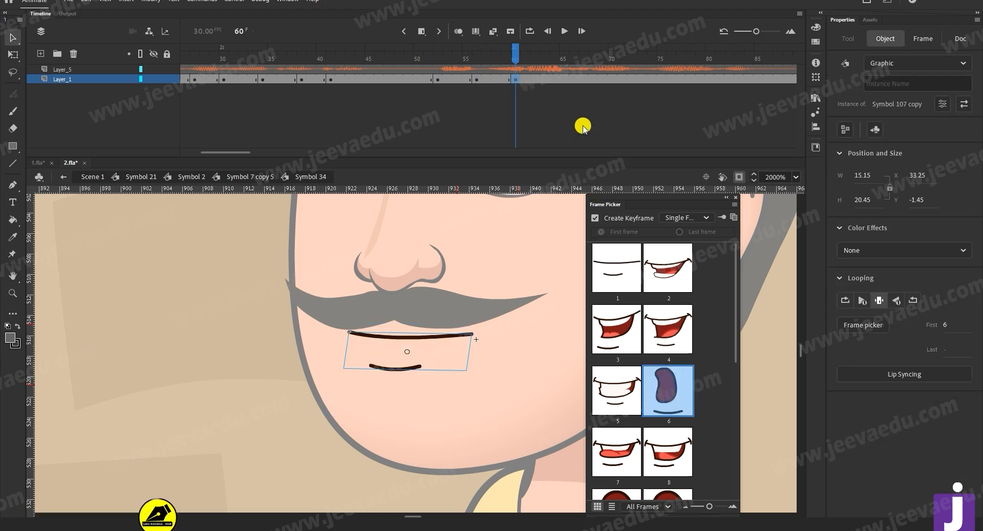
{"action": "left_click", "coordinate": [573, 79]}
{"action": "left_click", "coordinate": [554, 80]}
{"action": "left_click", "coordinate": [616, 268]}
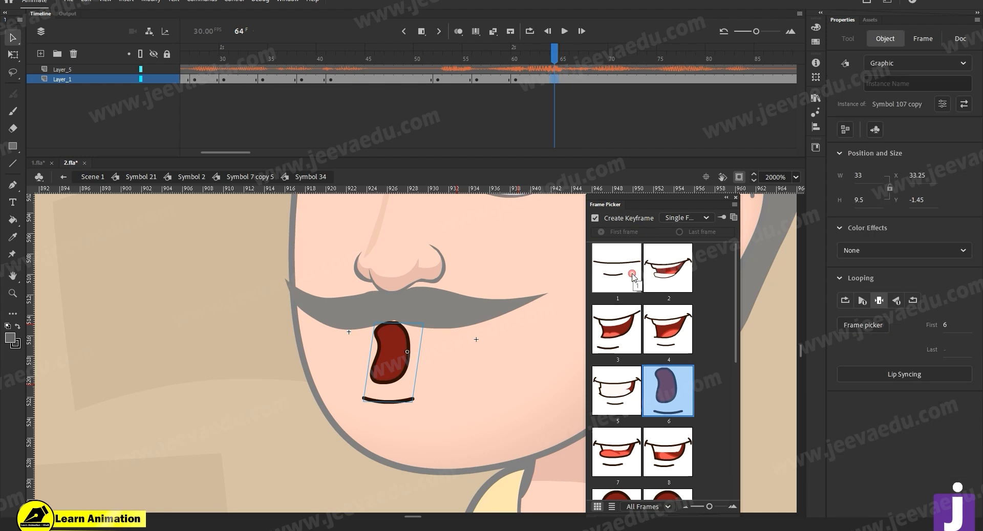
- Keyframe the mouth with shape 2 at frame 68 and shape 1 at frame 71
{"action": "left_click", "coordinate": [592, 80]}
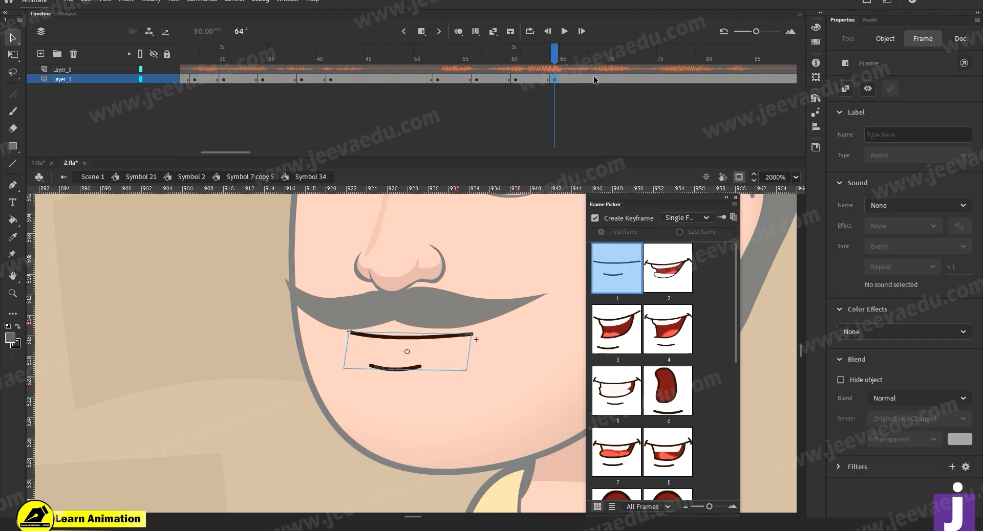
{"action": "left_click", "coordinate": [685, 267]}
{"action": "left_click", "coordinate": [622, 80]}
{"action": "left_click", "coordinate": [619, 267]}
- Keyframe the mouth with shape 4 at frame 75 and shape 1 at frame 78, and check the sound up to frame 81
{"action": "left_click", "coordinate": [660, 81]}
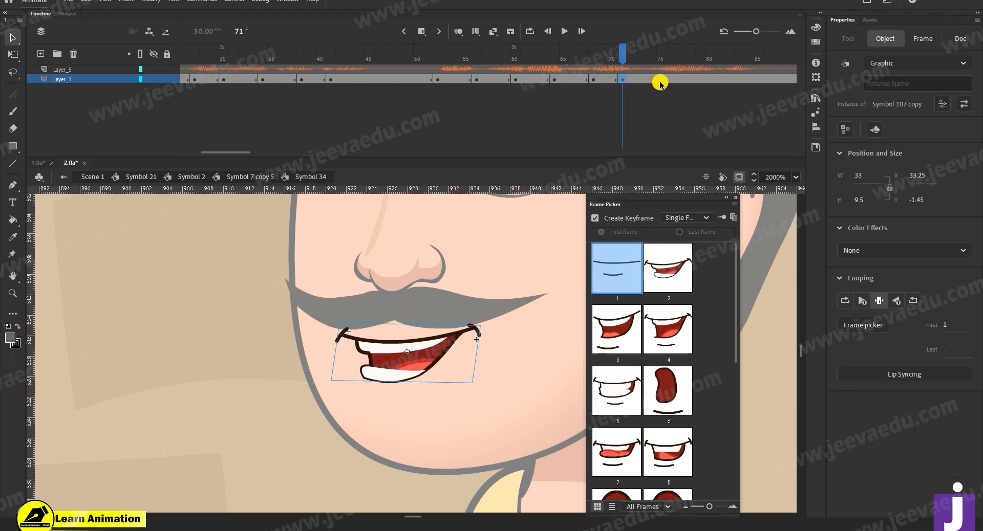
{"action": "left_click", "coordinate": [655, 336]}
{"action": "left_click", "coordinate": [689, 80]}
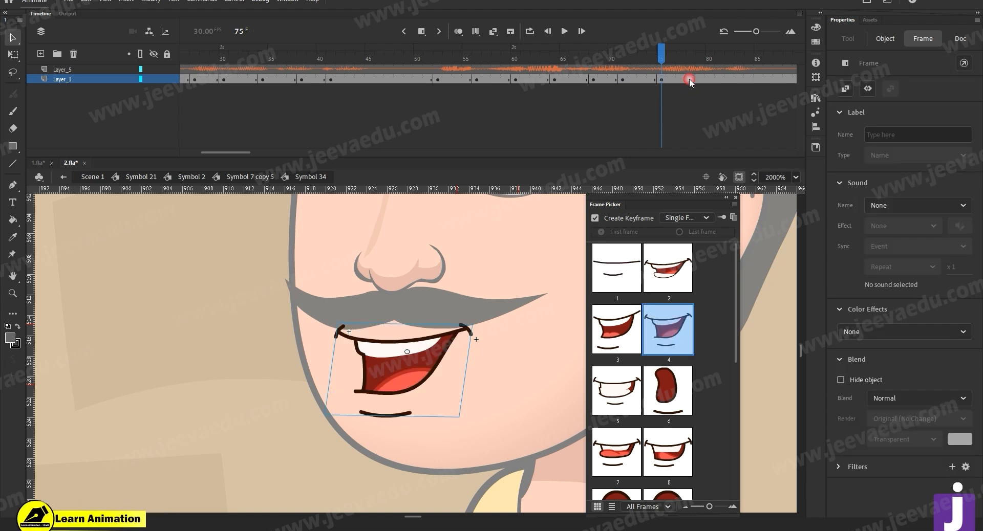
{"action": "left_click", "coordinate": [633, 267]}
{"action": "scroll", "coordinate": [714, 68], "scroll_direction": "right", "scroll_amount": 2}
{"action": "left_click_drag", "start_coordinate": [604, 112], "coordinate": [627, 94]}
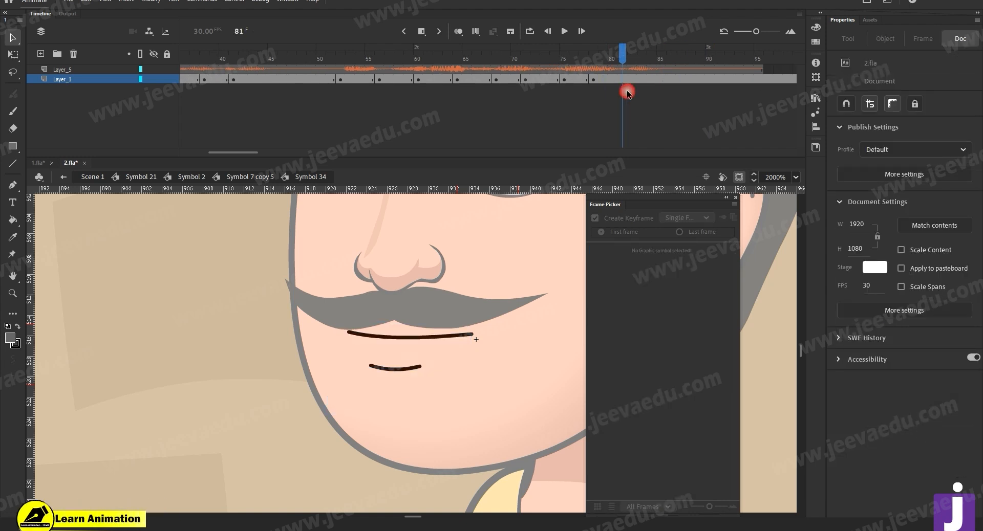
- Keyframe the mouth with shape 3 at frame 81 and shape 1 at frame 83, and play back the lip-sync
{"action": "left_click", "coordinate": [620, 78]}
{"action": "left_click", "coordinate": [629, 335]}
{"action": "left_click", "coordinate": [646, 80]}
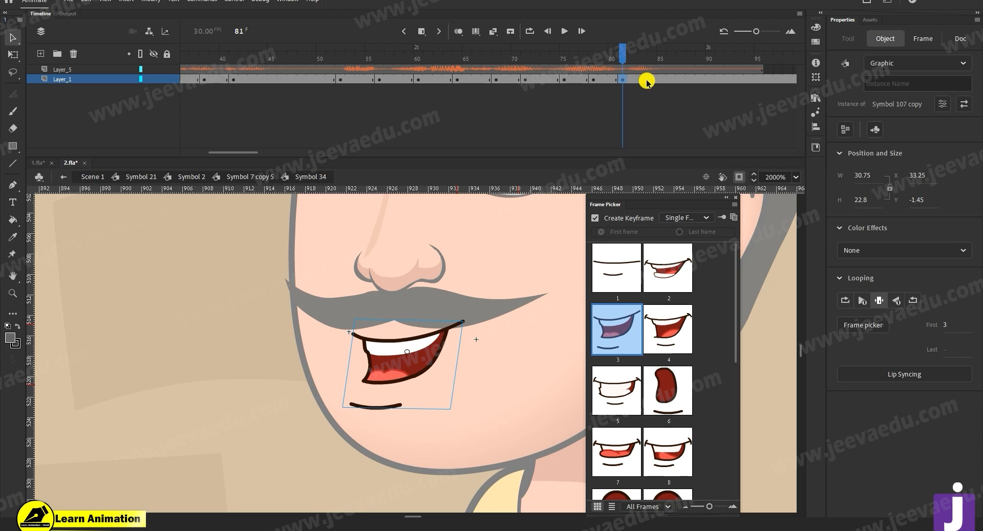
{"action": "left_click", "coordinate": [616, 268]}
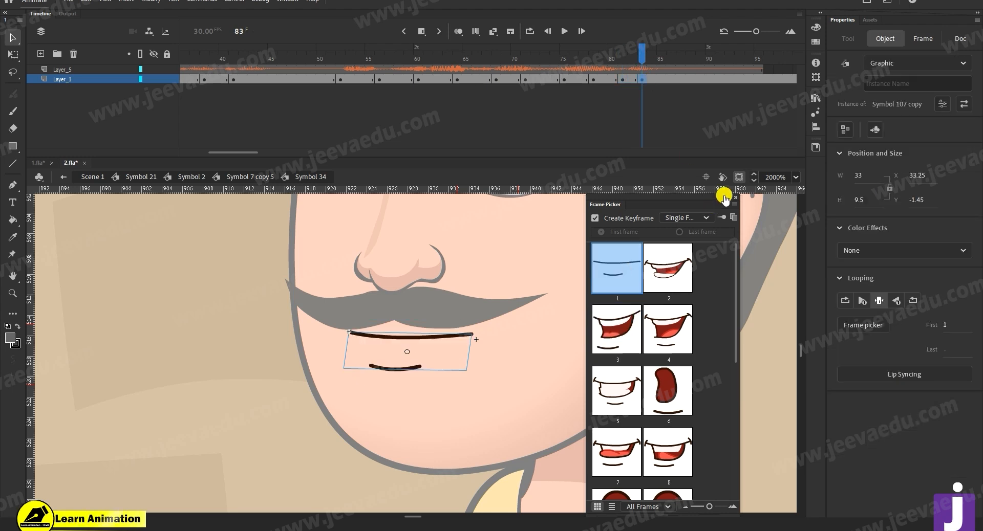
{"action": "left_click", "coordinate": [735, 198]}
{"action": "left_click_drag", "start_coordinate": [644, 61], "coordinate": [345, 91]}
{"action": "key", "text": "Return"}
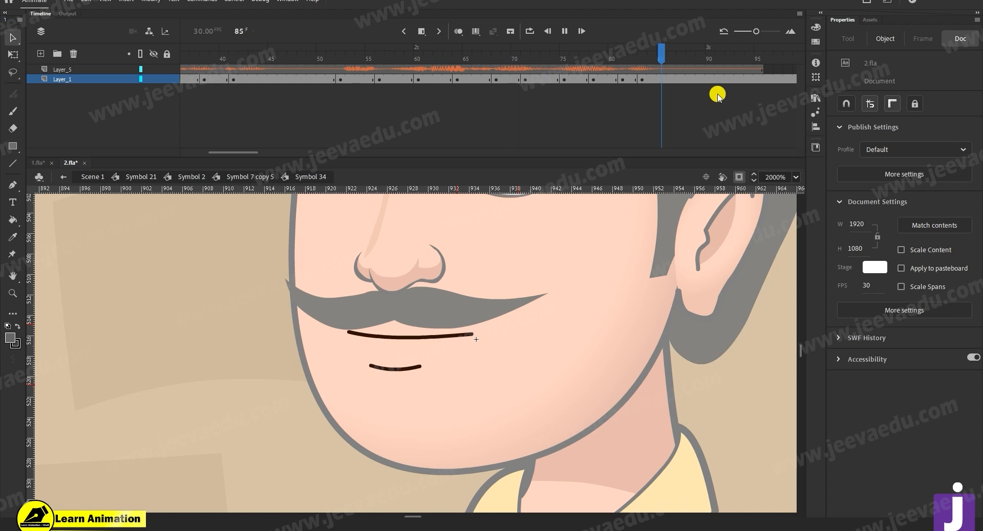
- Remove all frames after frame 95 from both the sound layer and the mouth layer
{"action": "left_click", "coordinate": [686, 61]}
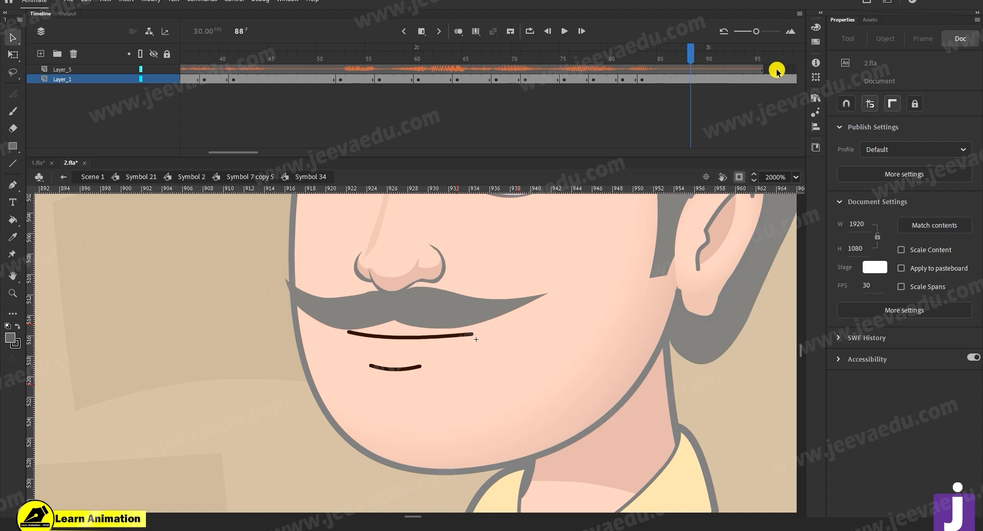
{"action": "left_click_drag", "start_coordinate": [777, 83], "coordinate": [904, 132]}
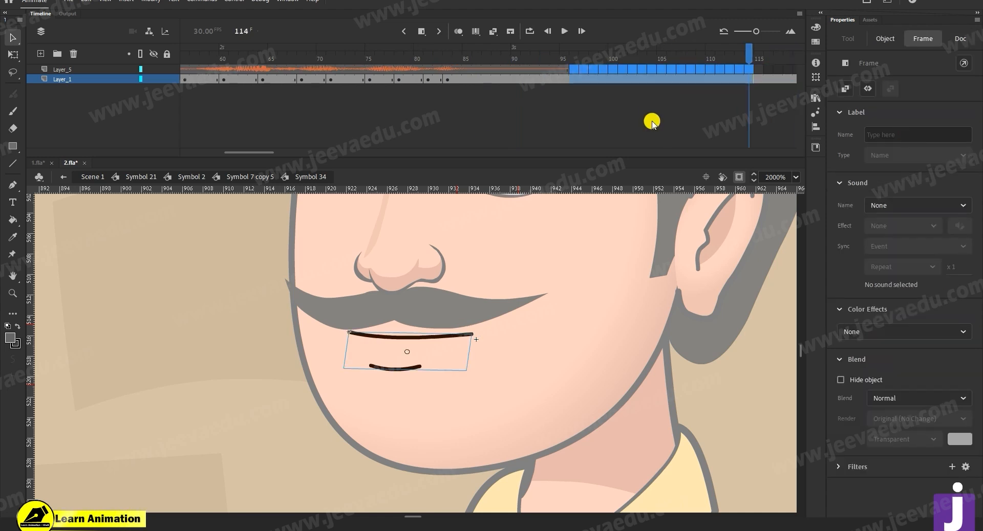
{"action": "left_click", "coordinate": [633, 119]}
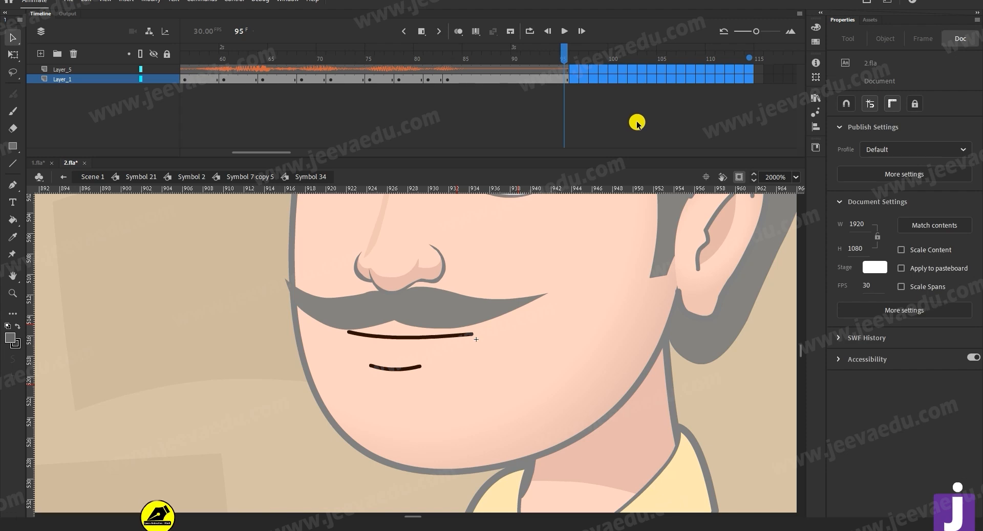
- Copy the Layer_5 sound layer and play back the finished lip-sync with its sound
{"action": "left_click", "coordinate": [80, 69]}
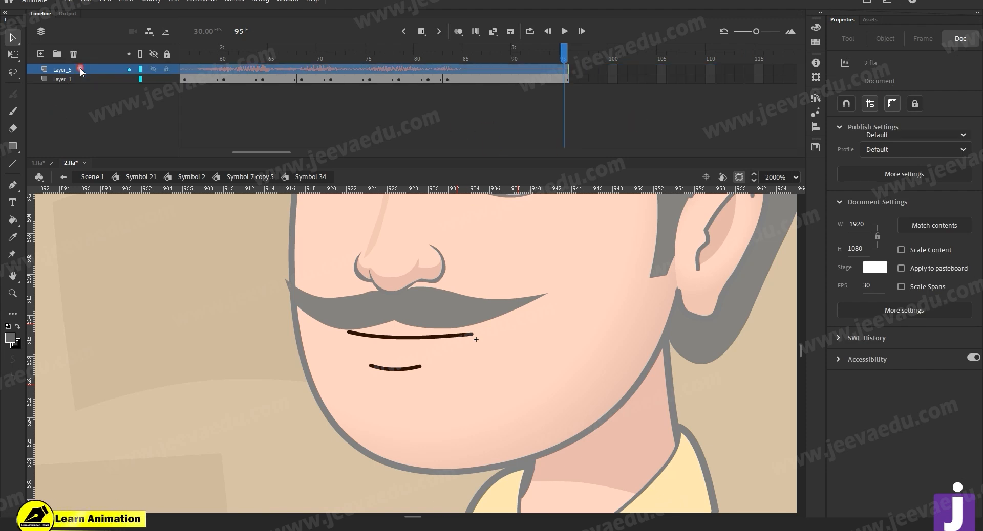
{"action": "right_click", "coordinate": [81, 71]}
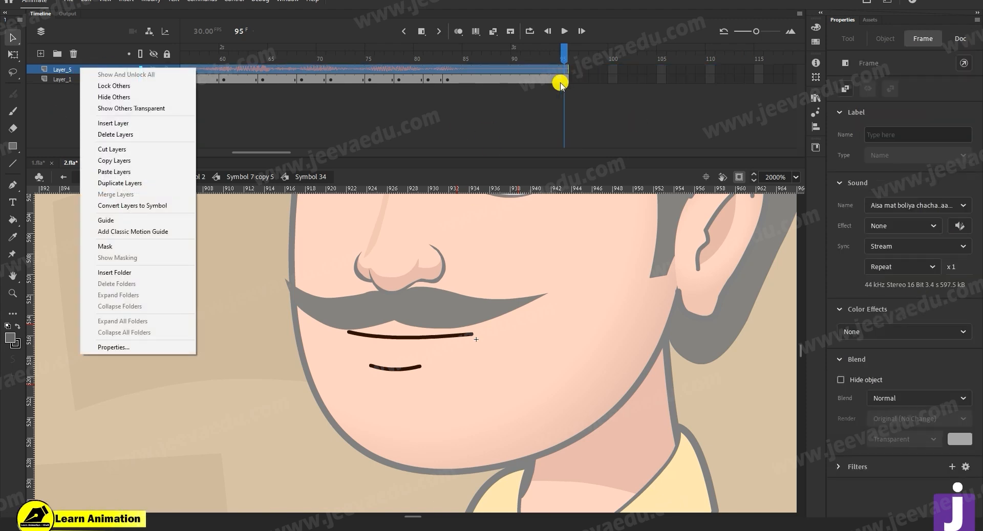
{"action": "left_click", "coordinate": [139, 161]}
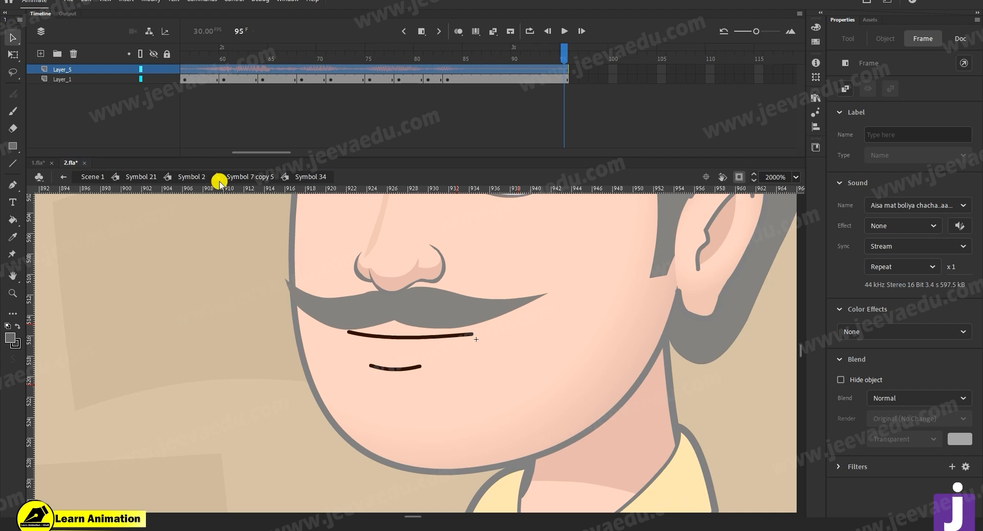
{"action": "left_click_drag", "start_coordinate": [262, 152], "coordinate": [124, 147]}
{"action": "left_click", "coordinate": [191, 57]}
{"action": "key", "text": "Return"}
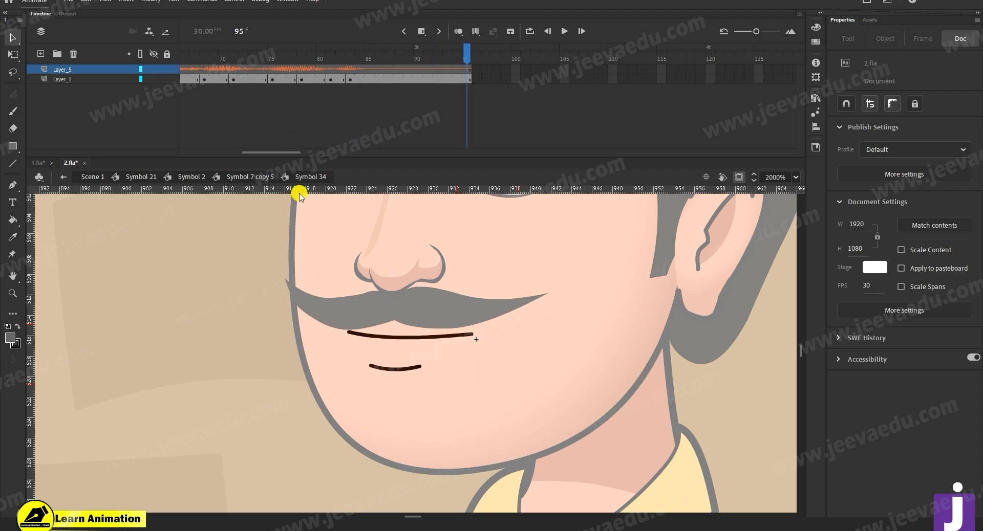
- Go up to Symbol 7 copy 5, scrub through the talking head, and return to the Symbol 2 timeline
{"action": "left_click", "coordinate": [261, 178]}
{"action": "key", "text": "z"}
{"action": "left_click", "coordinate": [457, 351], "text": "alt"}
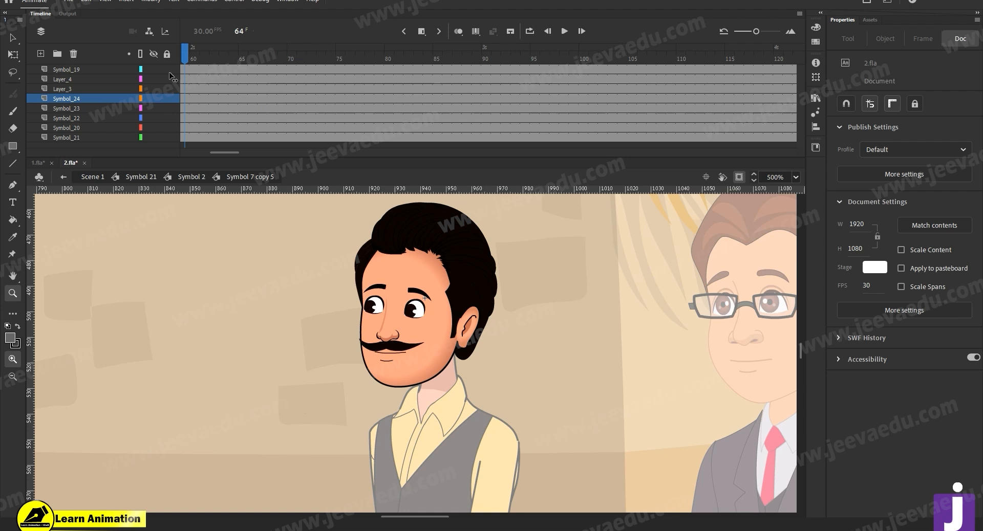
{"action": "left_click_drag", "start_coordinate": [171, 76], "coordinate": [499, 89]}
{"action": "left_click", "coordinate": [185, 177]}
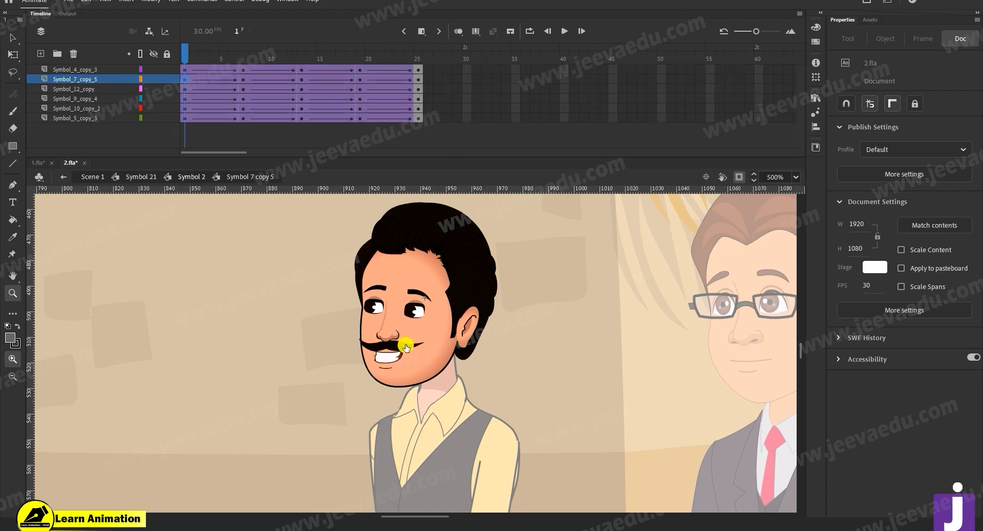
- Set the head instance at the frame 1 keyframe to play its graphic in a loop
{"action": "left_click", "coordinate": [196, 54]}
{"action": "key", "text": "v"}
{"action": "left_click_drag", "start_coordinate": [196, 59], "coordinate": [183, 67]}
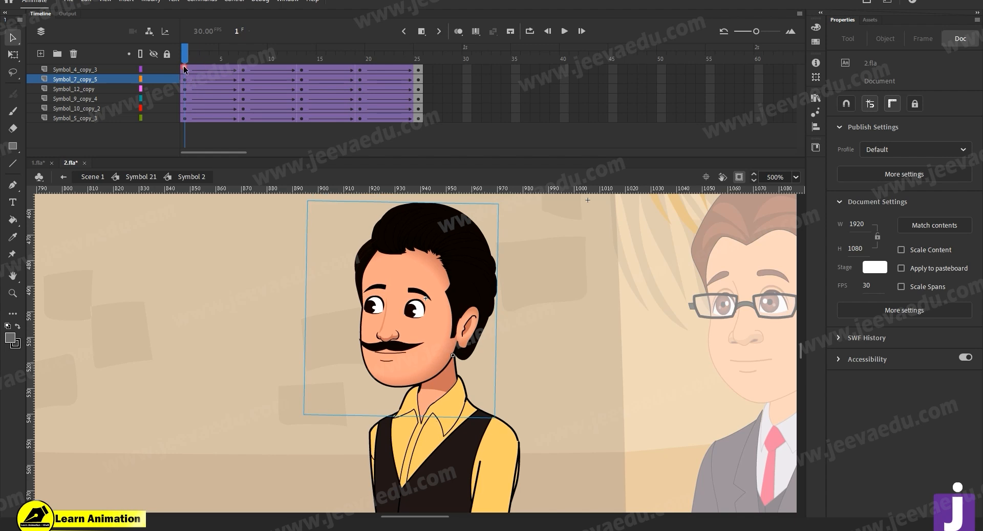
{"action": "left_click", "coordinate": [413, 331]}
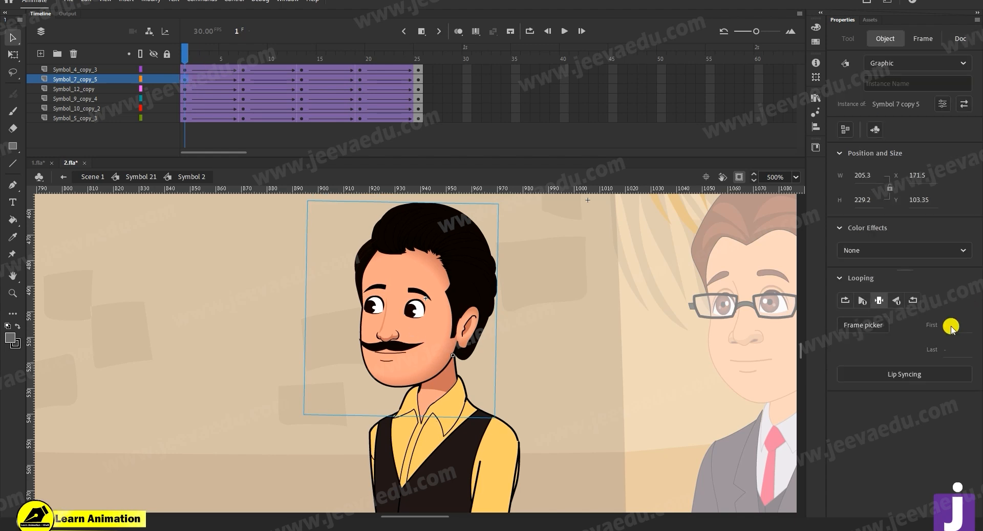
{"action": "left_click", "coordinate": [848, 301]}
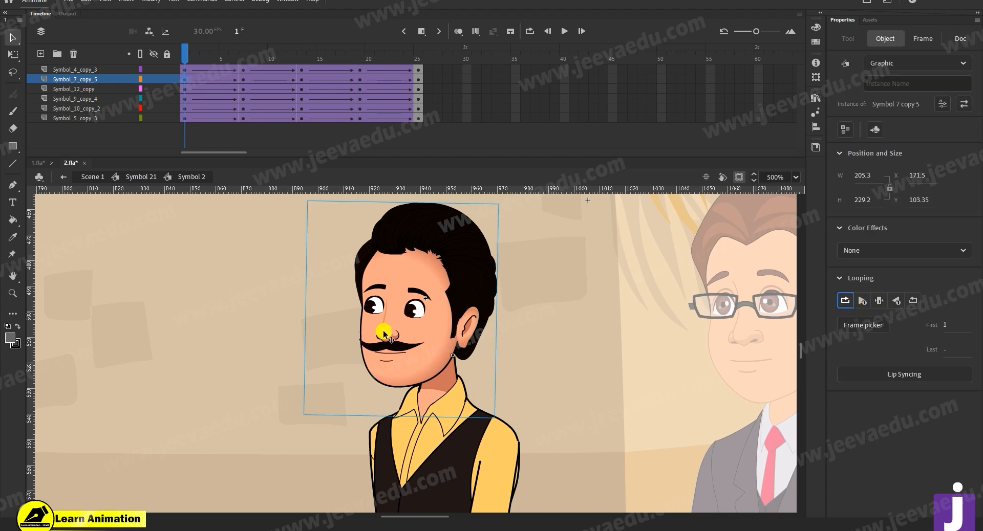
- Make the head instance at the frame 7 keyframe loop starting from first frame 7
{"action": "left_click", "coordinate": [244, 71]}
{"action": "left_click", "coordinate": [445, 284]}
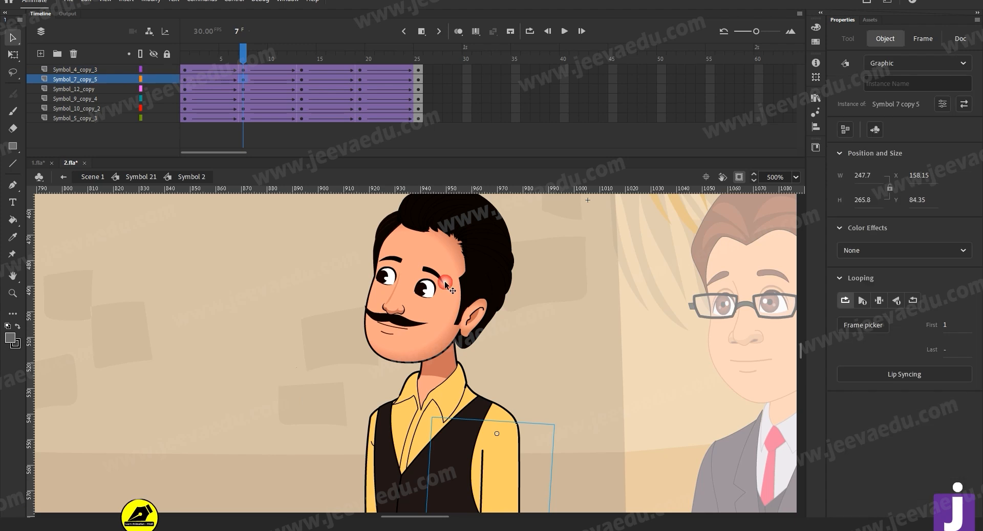
{"action": "left_click", "coordinate": [946, 326]}
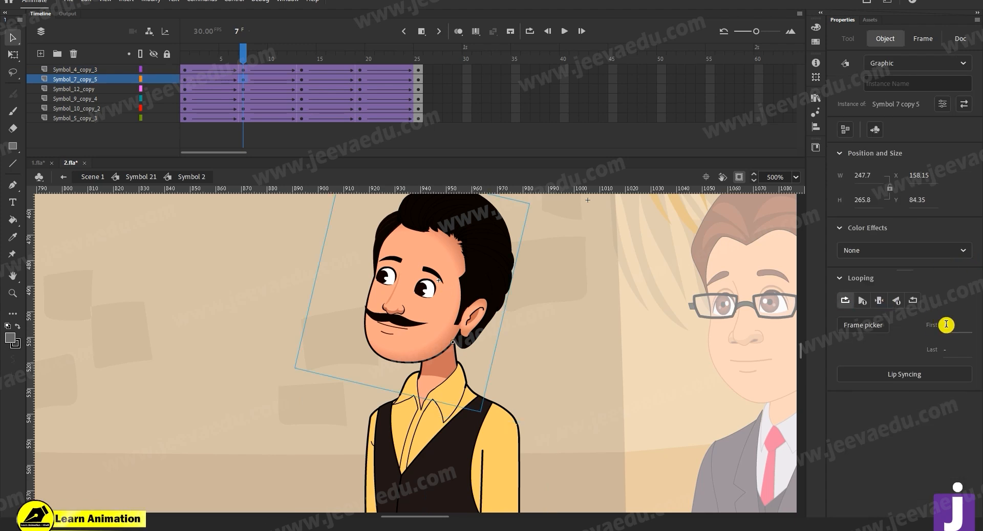
{"action": "type", "text": "7"}
{"action": "key", "text": "Return"}
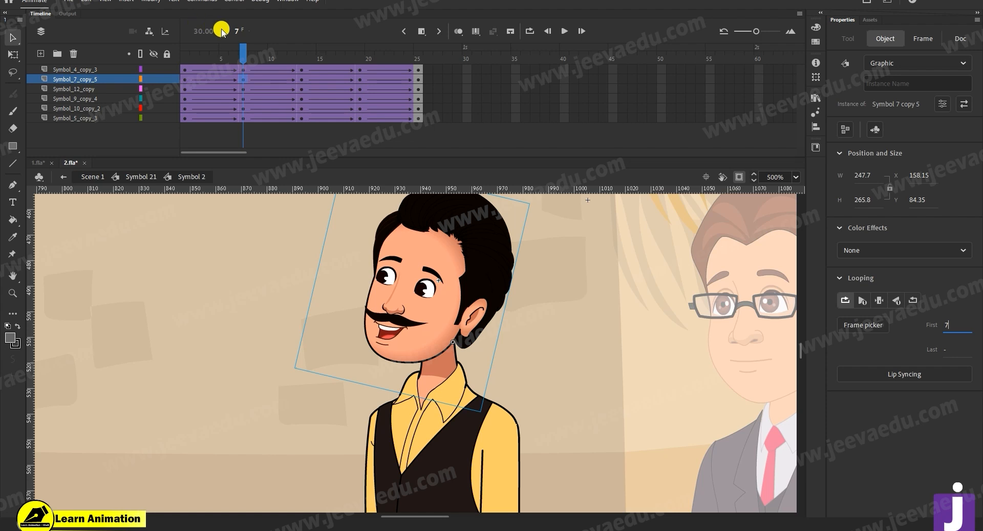
- Set the head instance at the frame 13 keyframe to loop with first frame 13
{"action": "left_click", "coordinate": [301, 56]}
{"action": "left_click", "coordinate": [474, 315]}
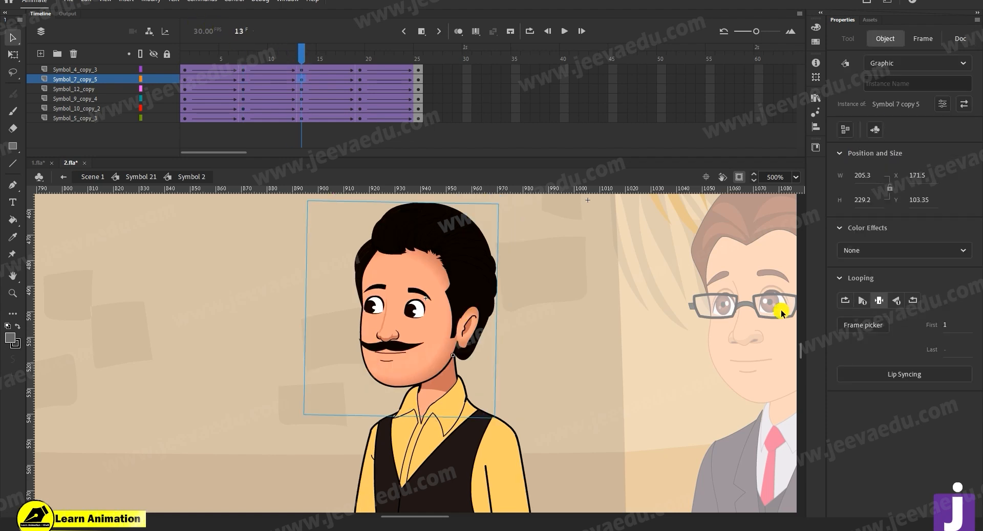
{"action": "left_click", "coordinate": [842, 306]}
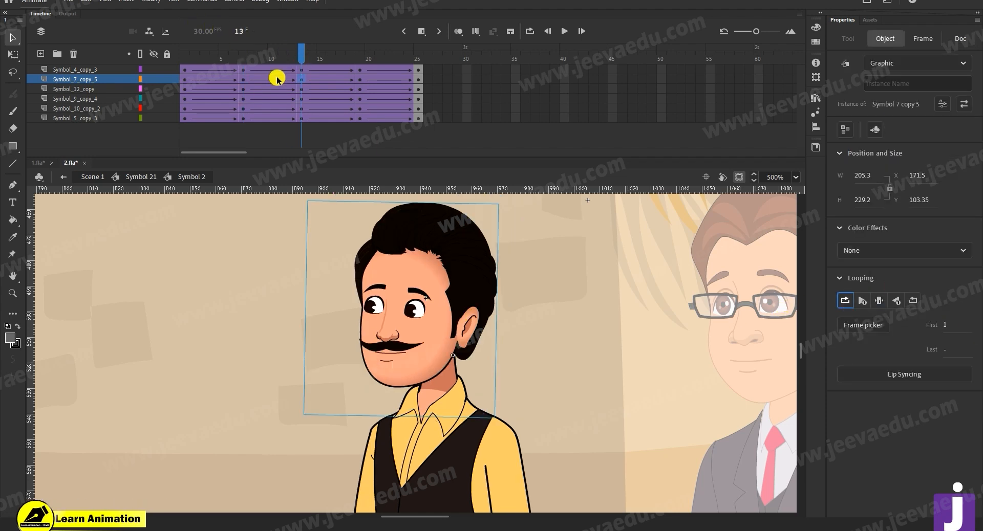
{"action": "left_click", "coordinate": [945, 326]}
{"action": "type", "text": "1"}
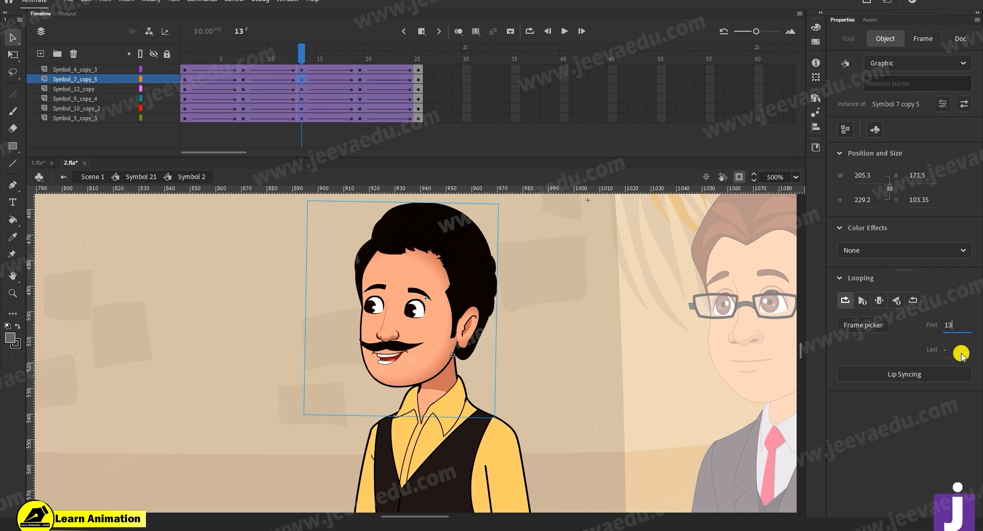
- Set the head instance at the frame 19 keyframe to loop with first frame 19
{"action": "left_click_drag", "start_coordinate": [350, 57], "coordinate": [358, 77]}
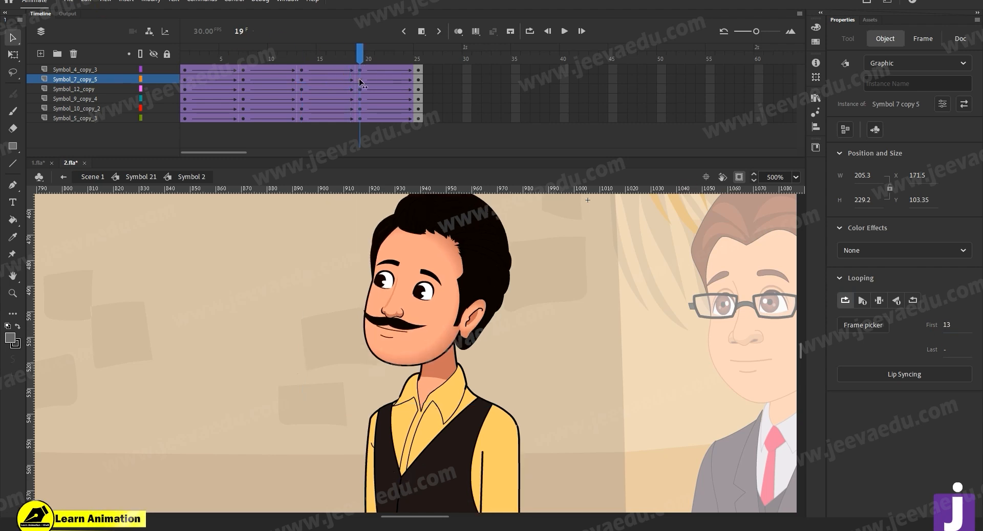
{"action": "left_click", "coordinate": [426, 223]}
{"action": "left_click", "coordinate": [846, 301]}
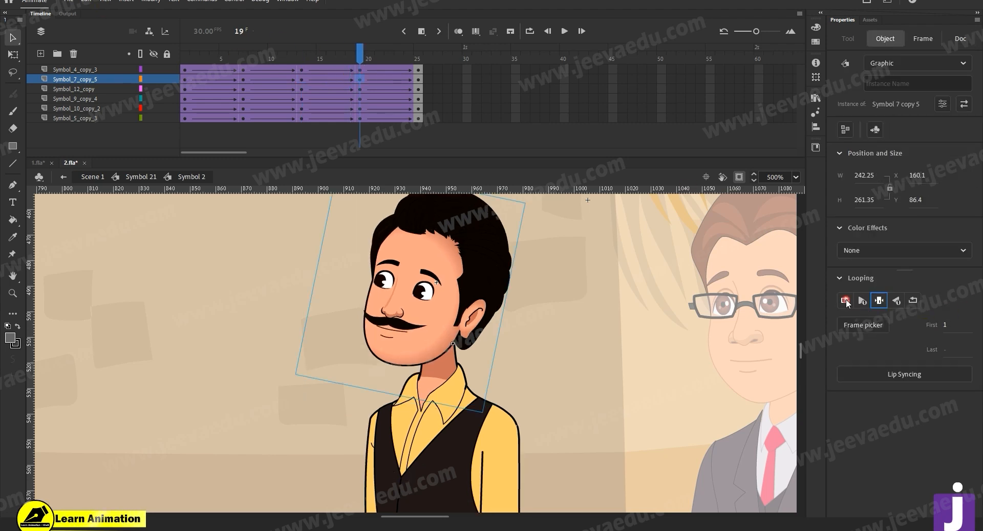
{"action": "left_click", "coordinate": [943, 327]}
{"action": "type", "text": "19"}
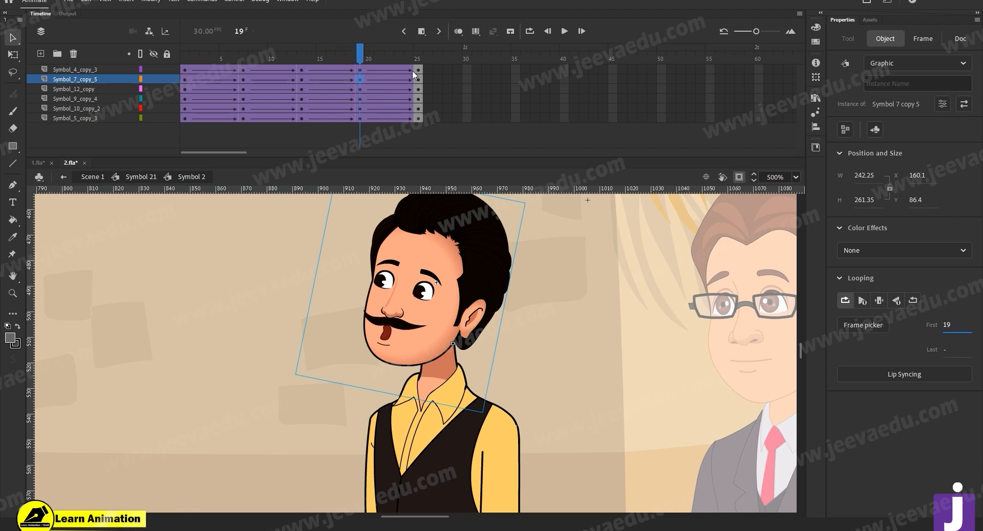
- Set the head instance at the frame 25 keyframe to loop with first frame 25, and play back the walk cycle
{"action": "left_click_drag", "start_coordinate": [358, 50], "coordinate": [420, 67]}
{"action": "left_click", "coordinate": [431, 322]}
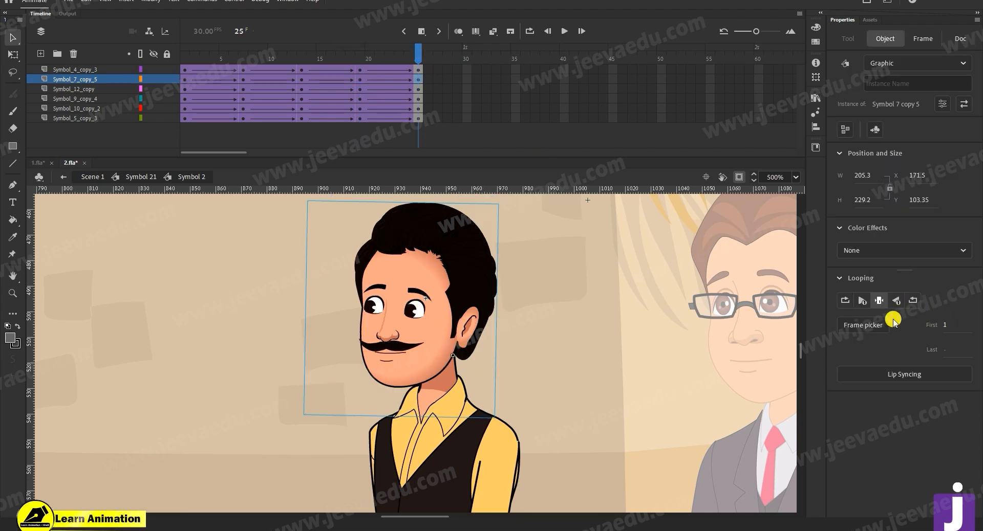
{"action": "left_click", "coordinate": [952, 326]}
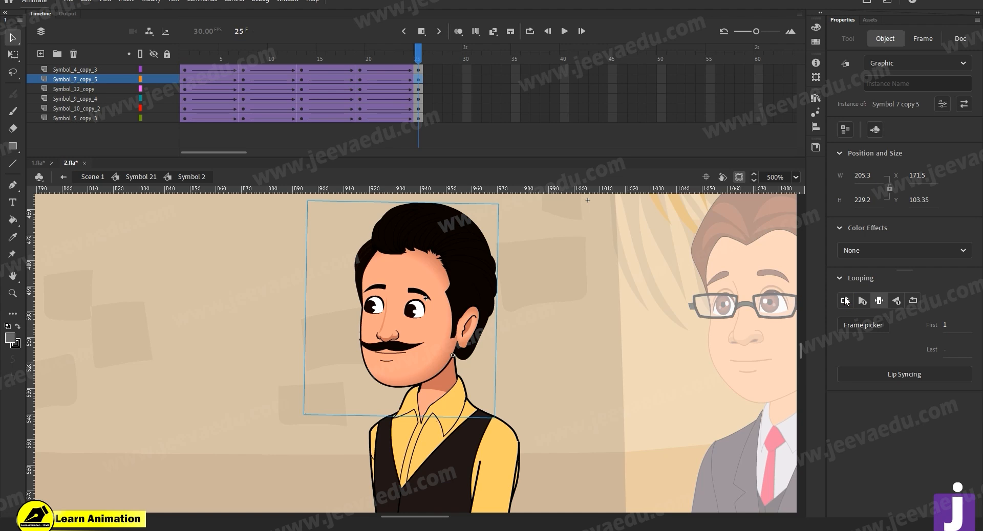
{"action": "left_click", "coordinate": [948, 325]}
{"action": "type", "text": "25"}
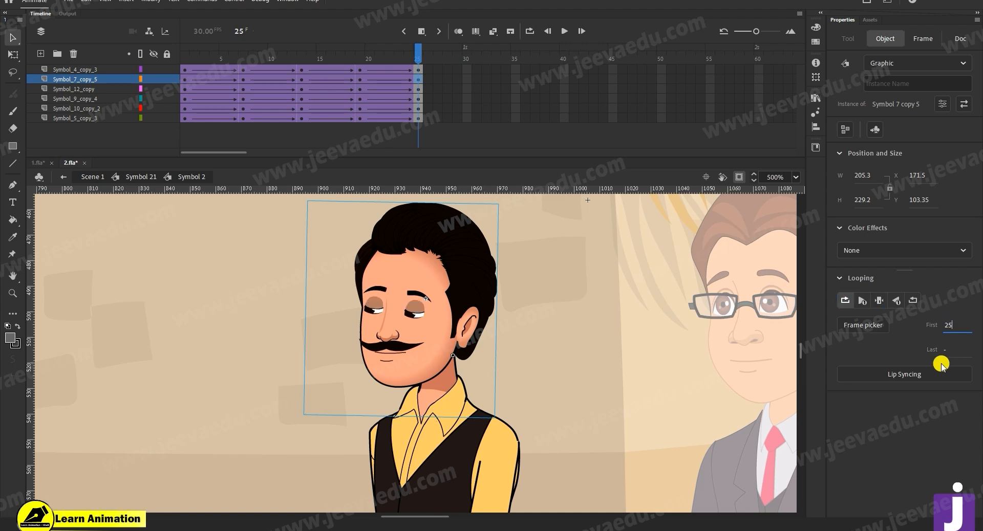
{"action": "left_click", "coordinate": [907, 348]}
{"action": "left_click_drag", "start_coordinate": [411, 47], "coordinate": [103, 123]}
{"action": "key", "text": "Return"}
{"action": "key", "text": "Return"}
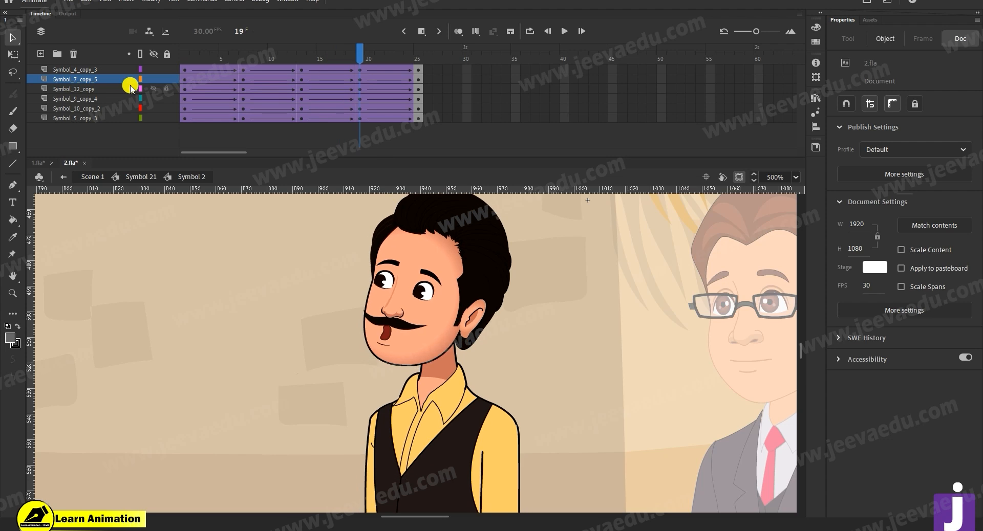
- Paste the copied Layer_5 sound layer above Symbol_4_copy_3 in Symbol 2 and scrub back to frame 1
{"action": "right_click", "coordinate": [61, 71]}
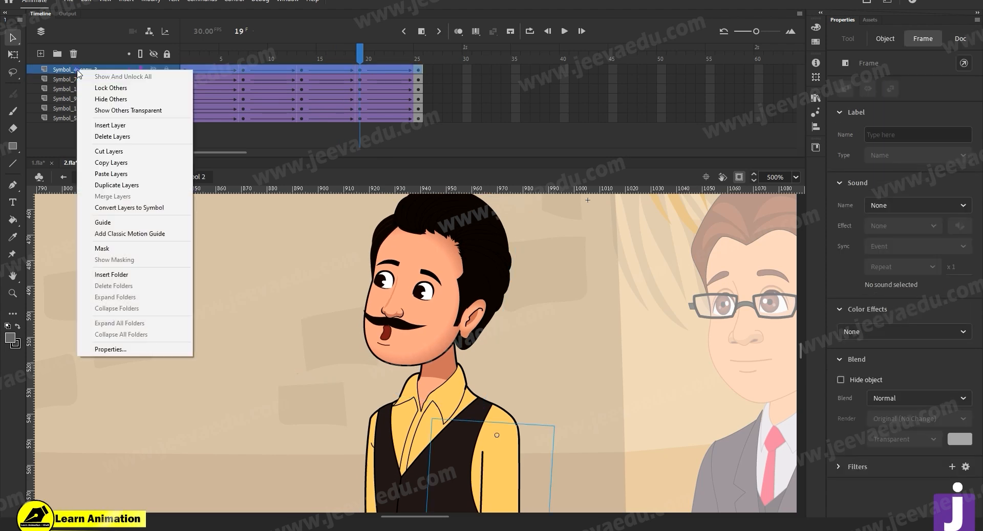
{"action": "left_click", "coordinate": [109, 174]}
{"action": "left_click_drag", "start_coordinate": [193, 152], "coordinate": [159, 152]}
{"action": "left_click_drag", "start_coordinate": [382, 48], "coordinate": [149, 78]}
- Open the moustached man's eyes symbol, Symbol 10 copy, for editing inside the head symbol
{"action": "key", "text": "z"}
{"action": "left_click", "coordinate": [358, 342]}
{"action": "left_click_drag", "start_coordinate": [501, 325], "coordinate": [407, 358]}
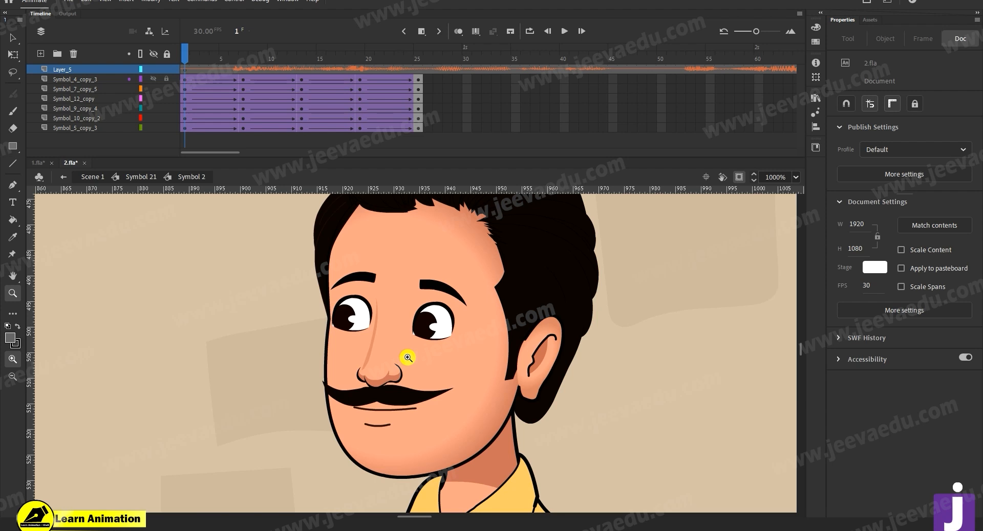
{"action": "key", "text": "v"}
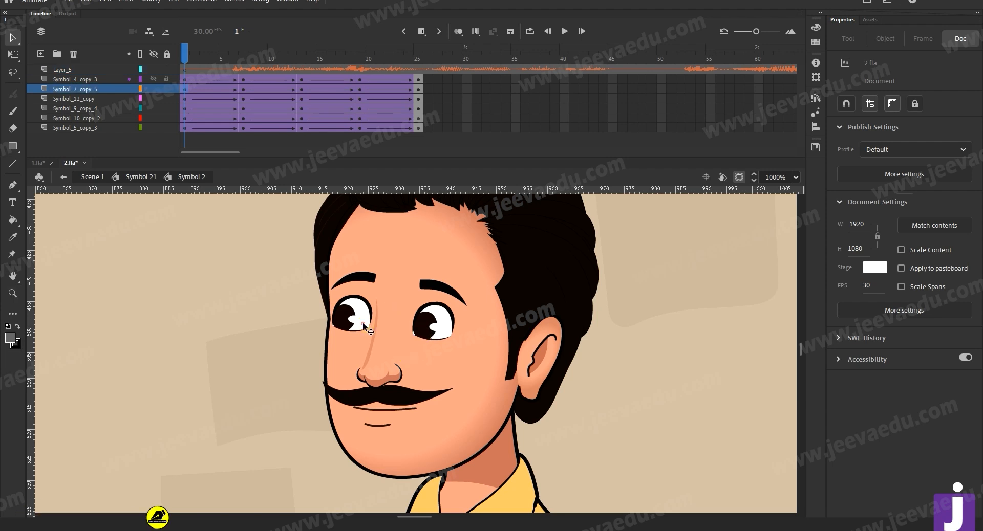
{"action": "double_click", "coordinate": [362, 322]}
{"action": "double_click", "coordinate": [362, 322]}
- Check both eye instances and open the ddsbds eye symbol for editing at 2000% magnification
{"action": "left_click", "coordinate": [363, 324]}
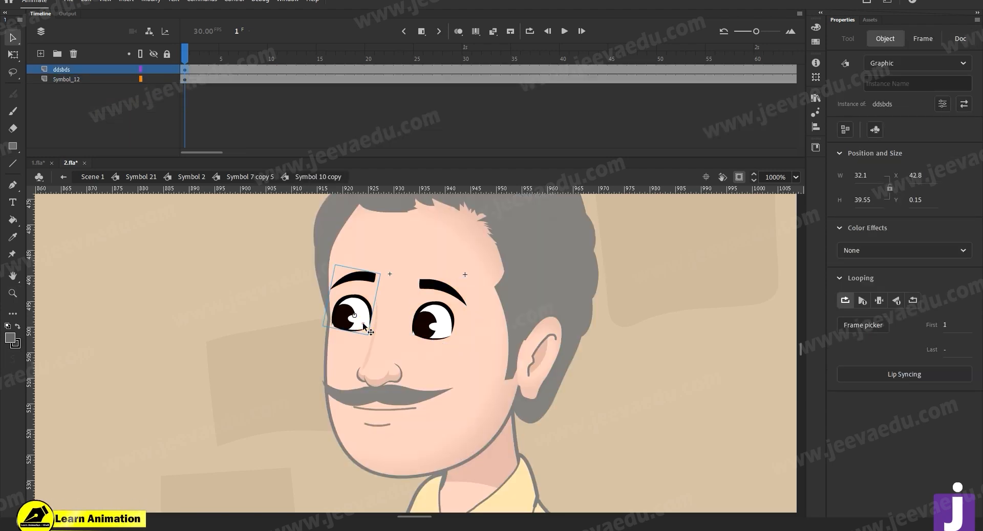
{"action": "double_click", "coordinate": [362, 323]}
{"action": "left_click", "coordinate": [404, 332]}
{"action": "double_click", "coordinate": [397, 343]}
{"action": "left_click", "coordinate": [436, 320]}
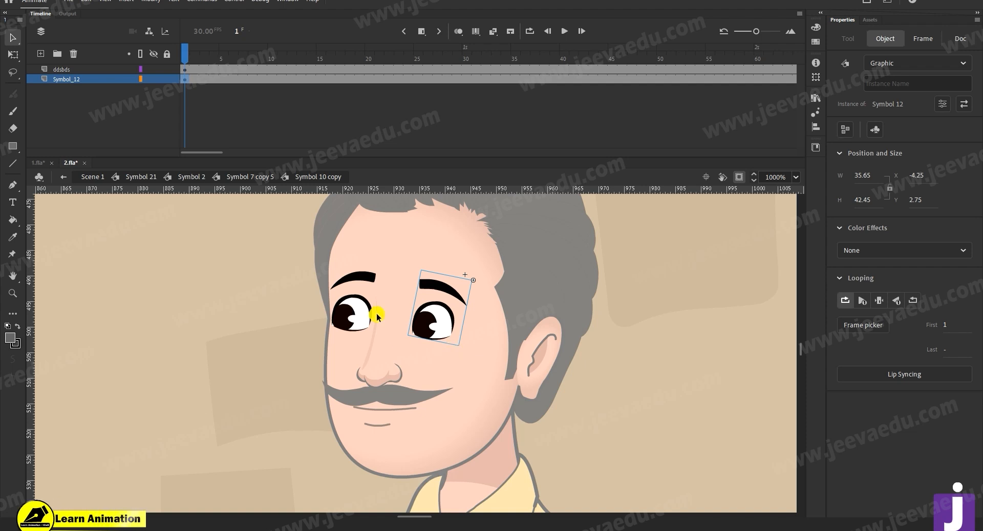
{"action": "left_click", "coordinate": [348, 316]}
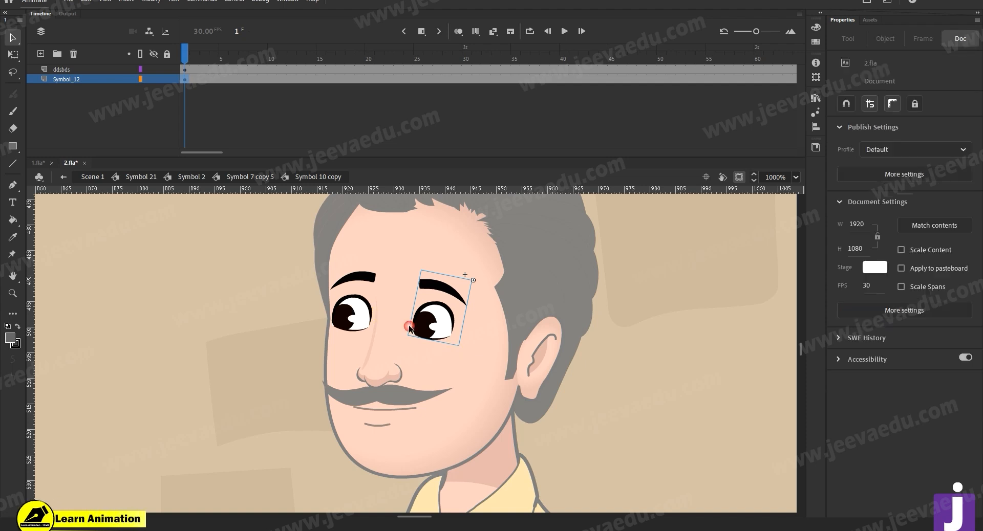
{"action": "double_click", "coordinate": [350, 321]}
{"action": "key", "text": "ctrl+="}
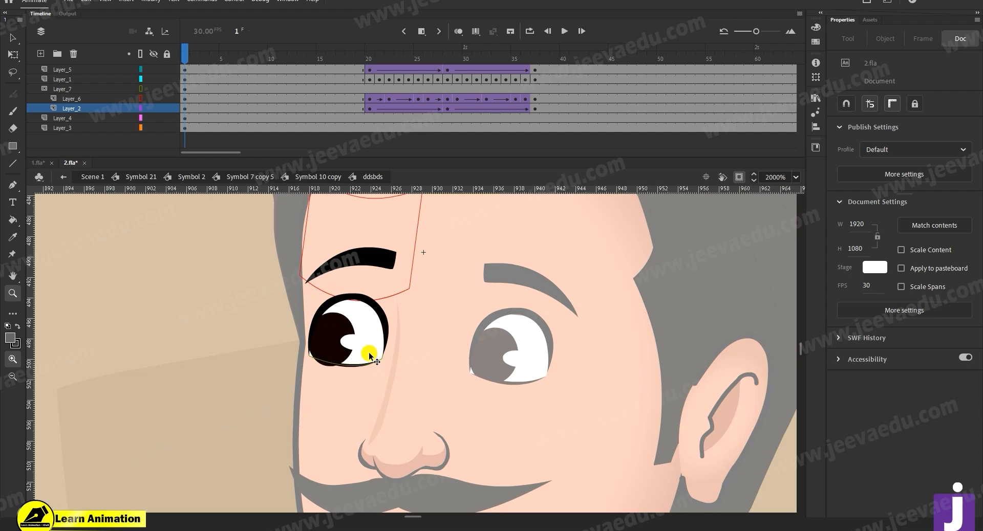
- Move the pupil inside Tween 4 toward the nose-side edge of the moustached man's eye, and return to Symbol 21
{"action": "double_click", "coordinate": [349, 351]}
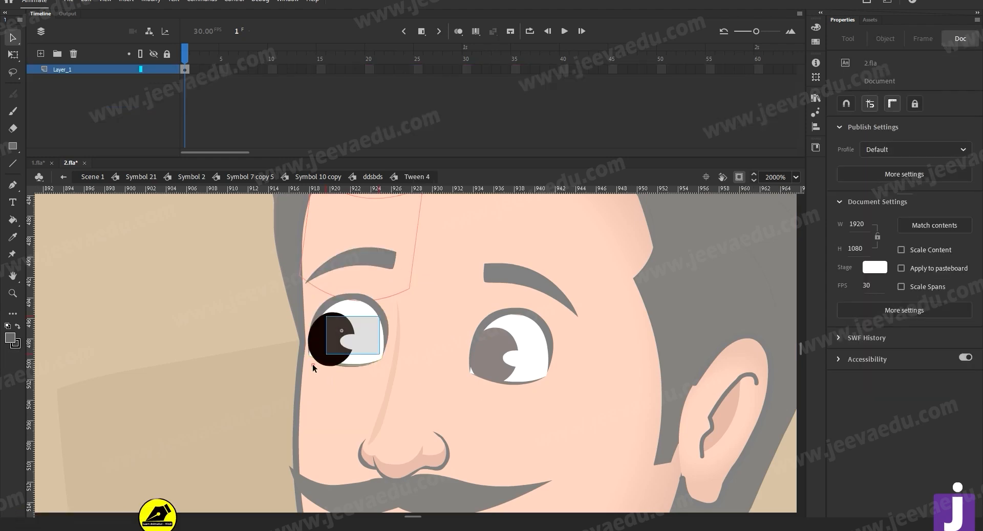
{"action": "left_click_drag", "start_coordinate": [338, 347], "coordinate": [369, 349]}
{"action": "left_click", "coordinate": [422, 386]}
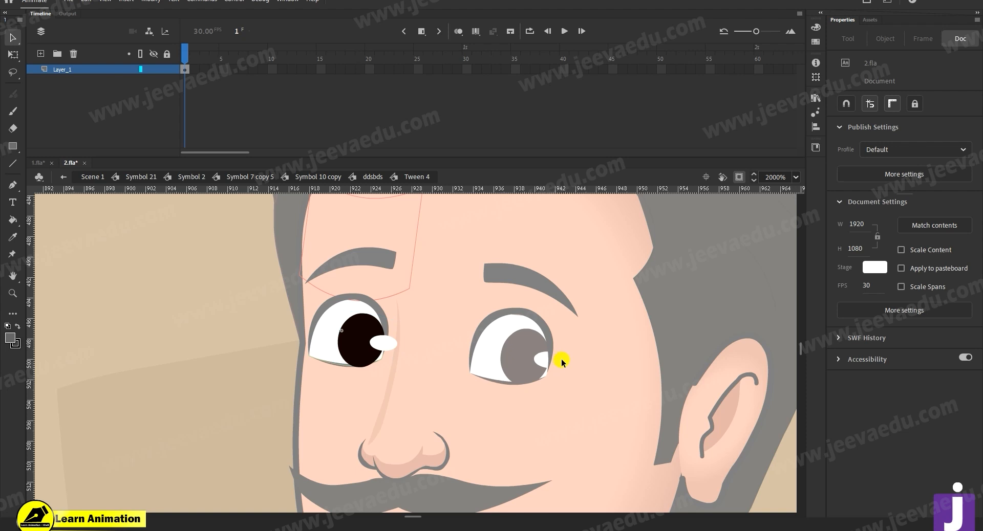
{"action": "double_click", "coordinate": [54, 378]}
{"action": "double_click", "coordinate": [438, 347]}
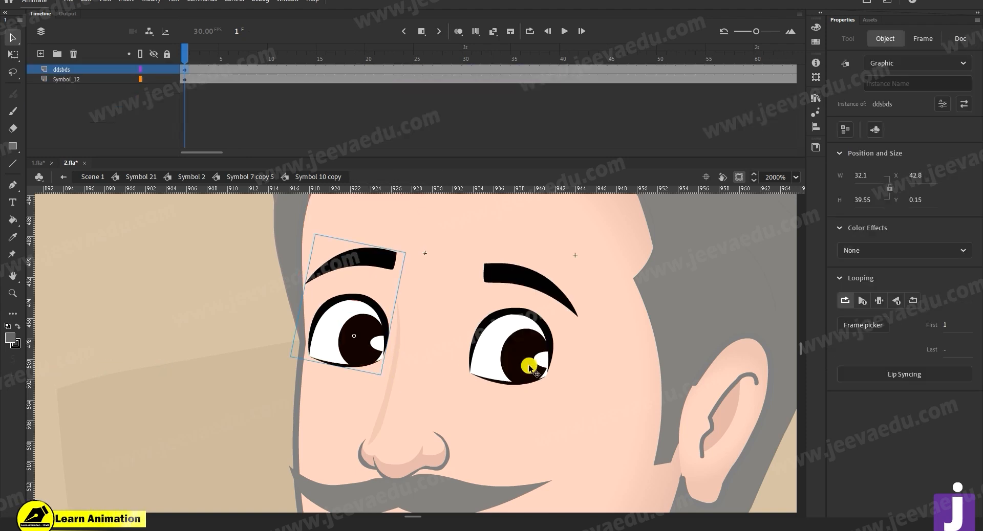
{"action": "left_click", "coordinate": [127, 176]}
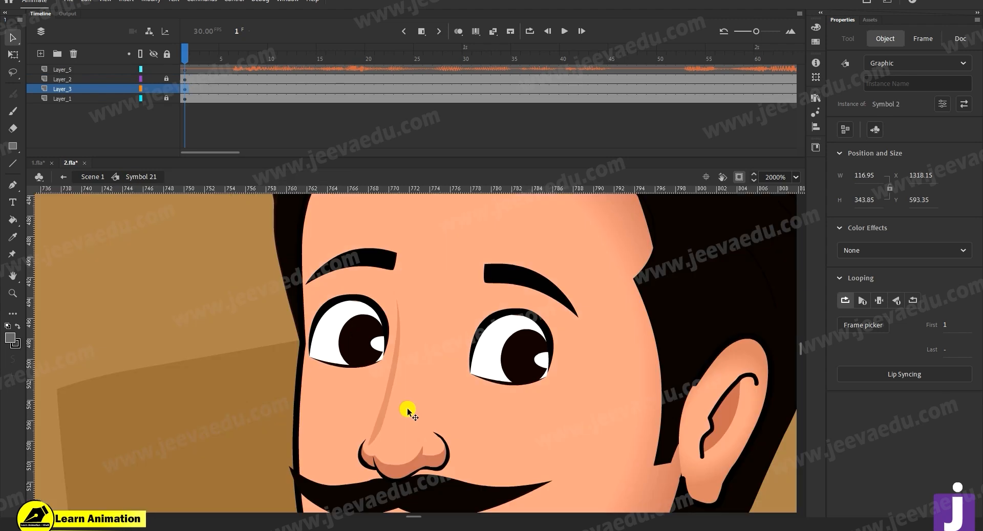
- Compare both characters' faces, play back the walk in Symbol 21, and return the playhead to frame 1
{"action": "key", "text": "z"}
{"action": "left_click", "coordinate": [408, 410], "text": "alt"}
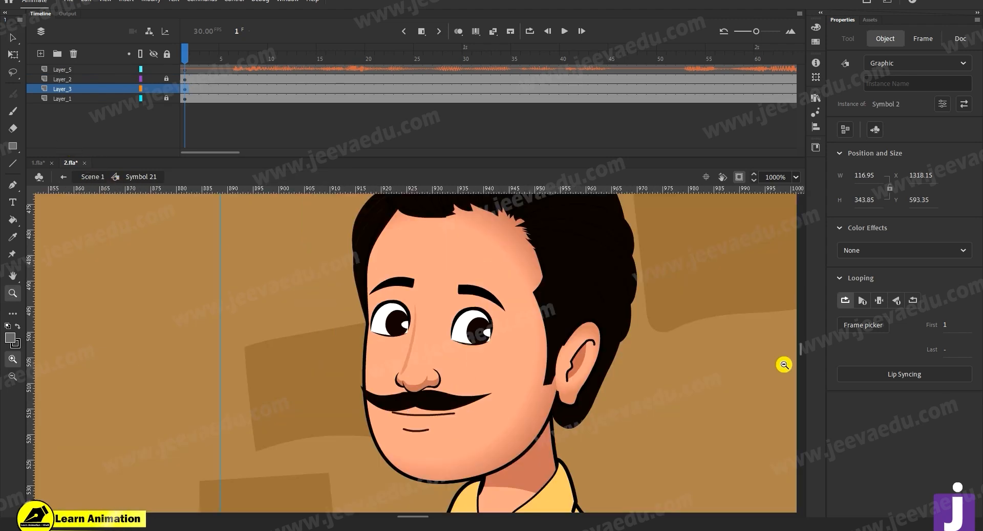
{"action": "left_click", "coordinate": [794, 206], "text": "alt"}
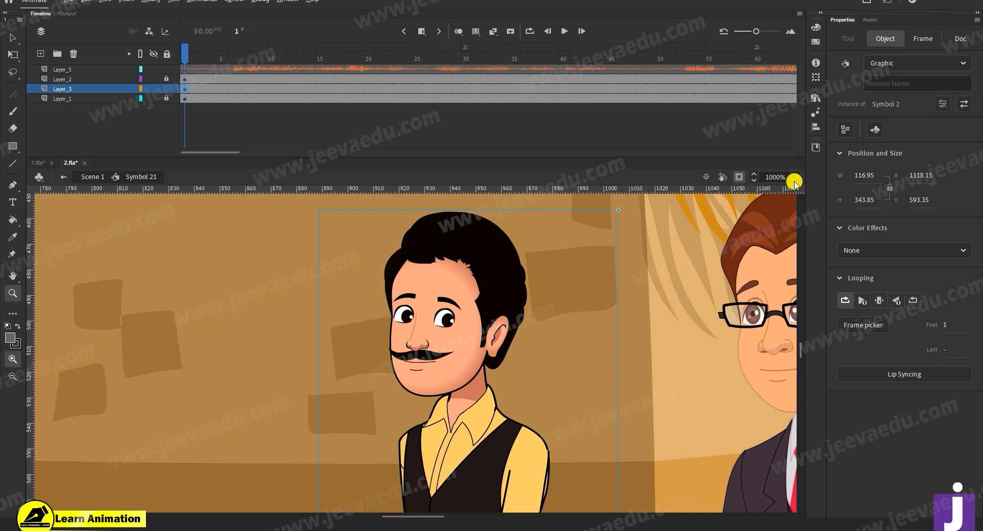
{"action": "key", "text": "ctrl+minus"}
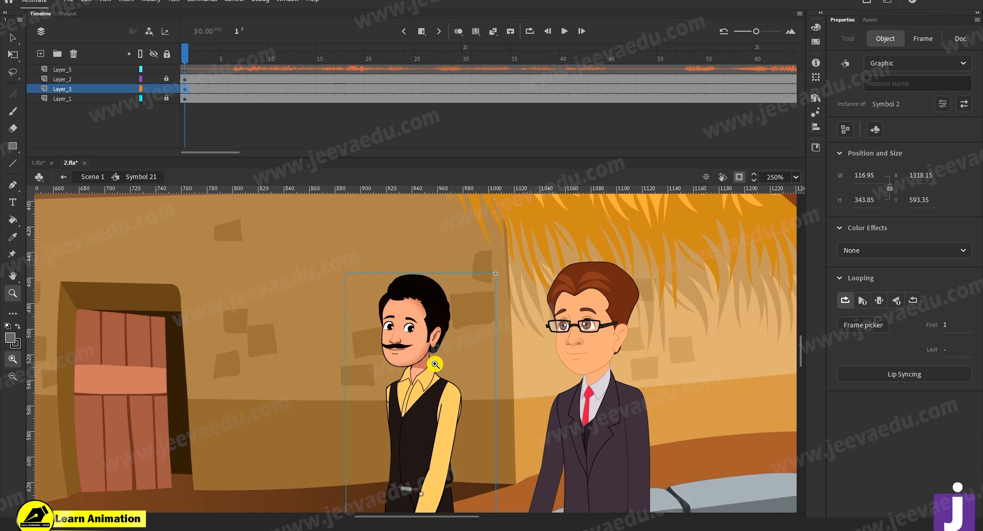
{"action": "left_click", "coordinate": [552, 347]}
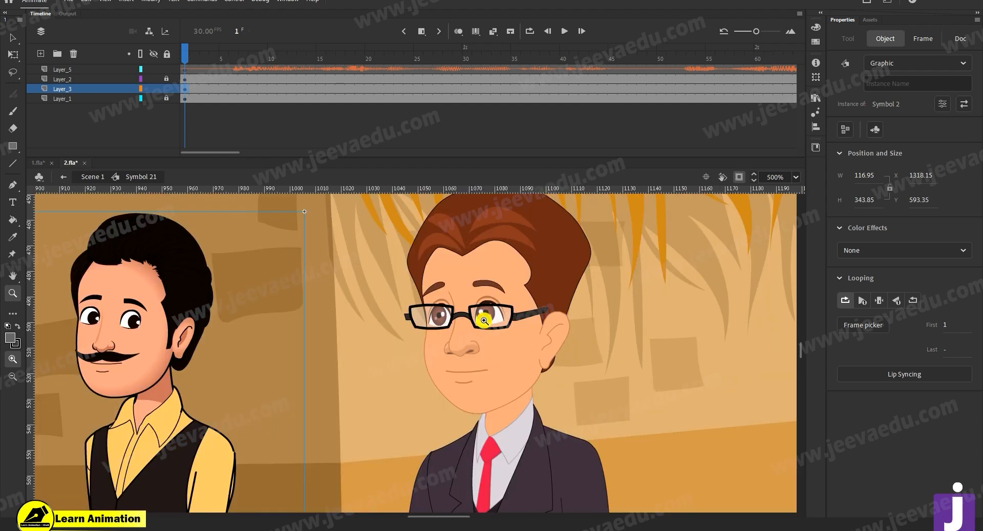
{"action": "left_click", "coordinate": [473, 359], "text": "alt"}
{"action": "left_click", "coordinate": [358, 420], "text": "alt"}
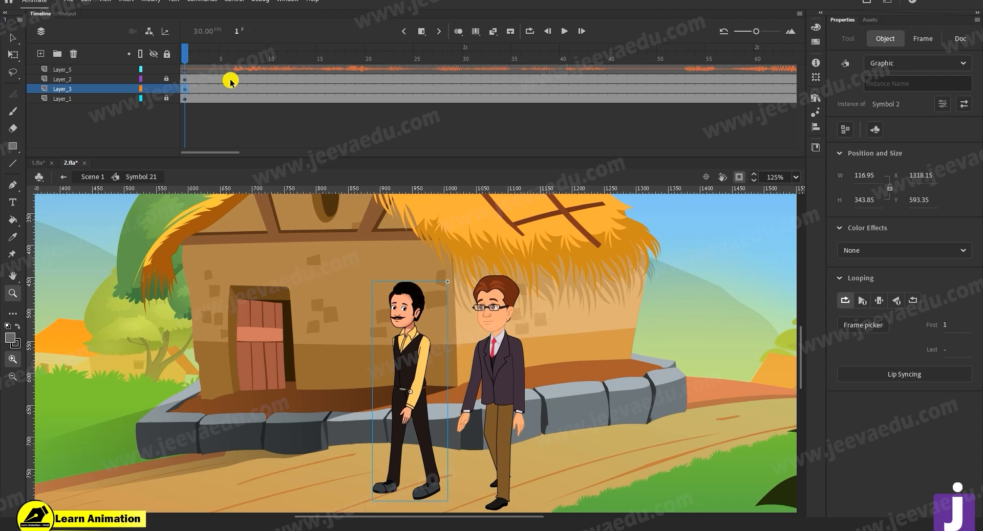
{"action": "key", "text": "Return"}
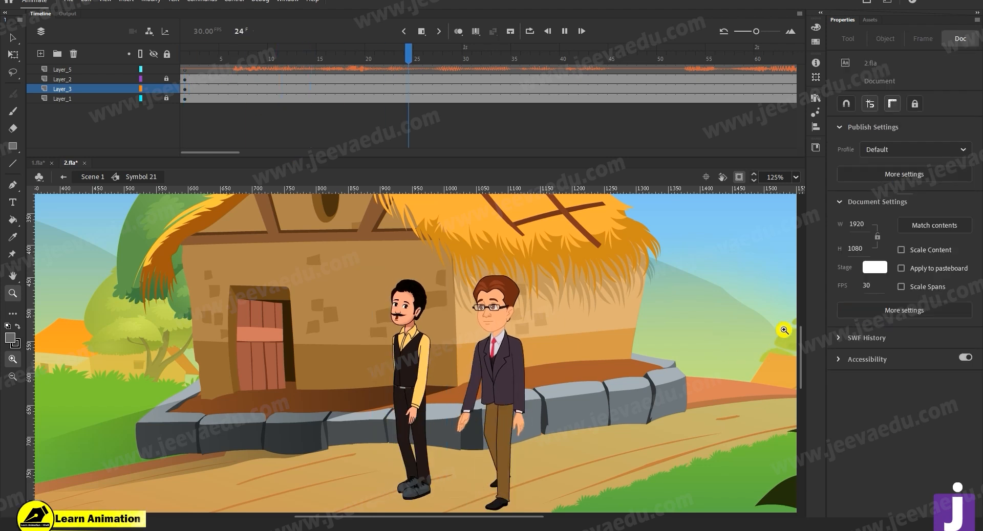
{"action": "key", "text": "Return"}
{"action": "left_click_drag", "start_coordinate": [336, 72], "coordinate": [145, 92]}
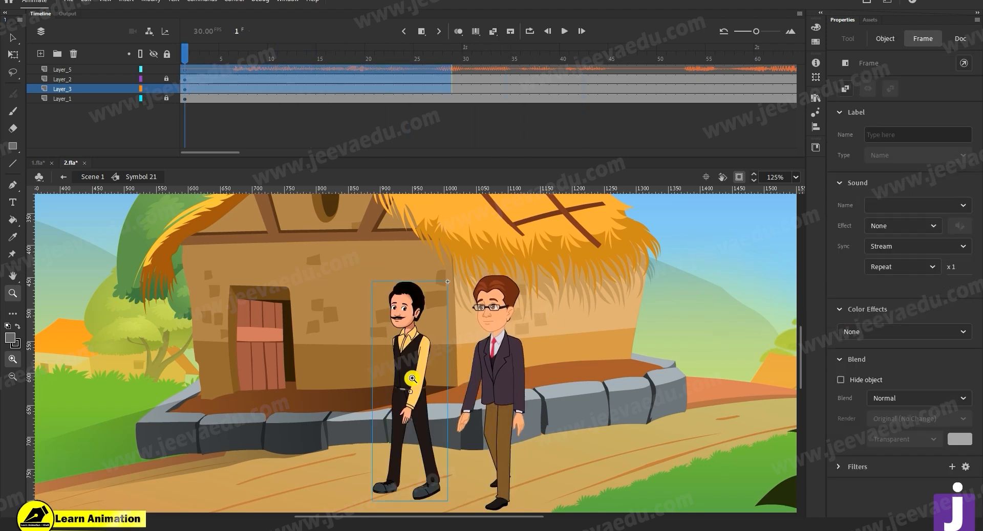
- Open the moustached man's Symbol 2 and play the Layer_5 dialogue past the end of the walk cycle at frame 25
{"action": "key", "text": "v"}
{"action": "double_click", "coordinate": [403, 351]}
{"action": "left_click_drag", "start_coordinate": [356, 53], "coordinate": [419, 72]}
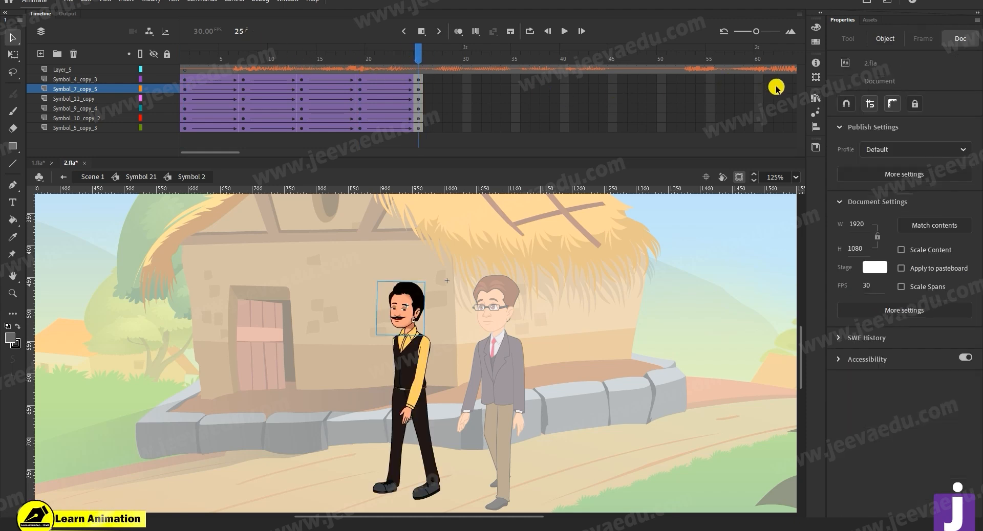
{"action": "left_click", "coordinate": [387, 69]}
{"action": "key", "text": "Return"}
{"action": "left_click_drag", "start_coordinate": [457, 71], "coordinate": [419, 134]}
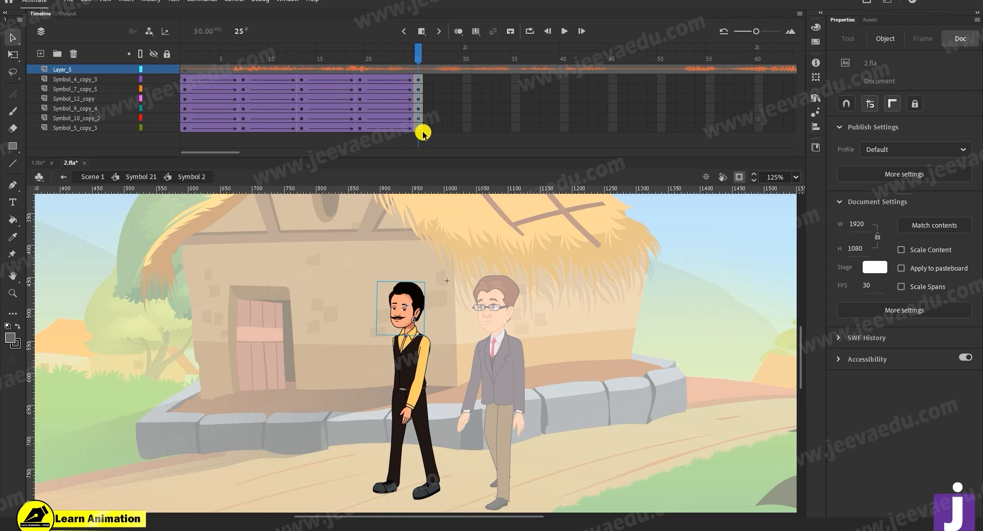
- Extend the walk on all six body layers by duplicating frames 1–25 onto frame 25 and frames 1–49 onto frame 49
{"action": "left_click_drag", "start_coordinate": [419, 79], "coordinate": [176, 140]}
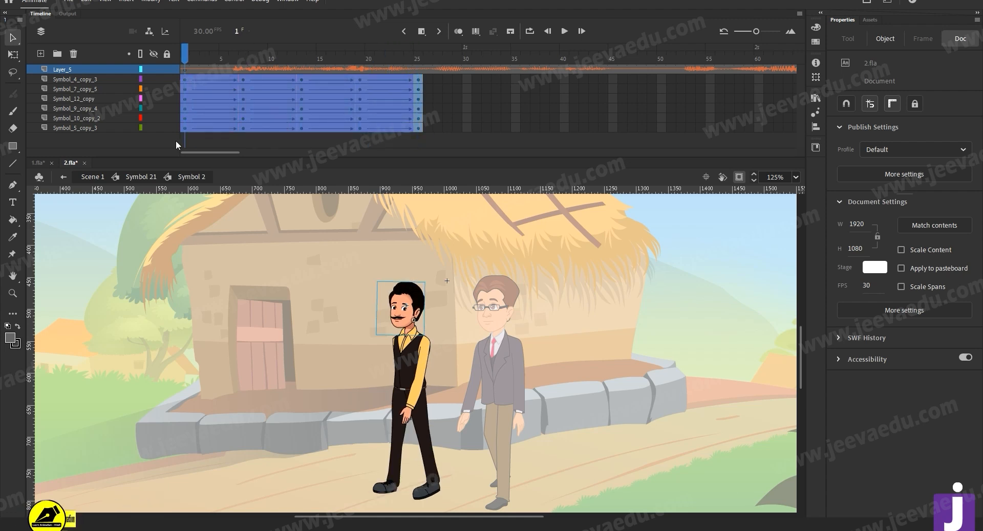
{"action": "mouse_move", "coordinate": [229, 96]}
{"action": "left_mouse_down"}
{"action": "mouse_move", "coordinate": [453, 89]}
{"action": "mouse_move", "coordinate": [465, 99]}
{"action": "left_mouse_up"}
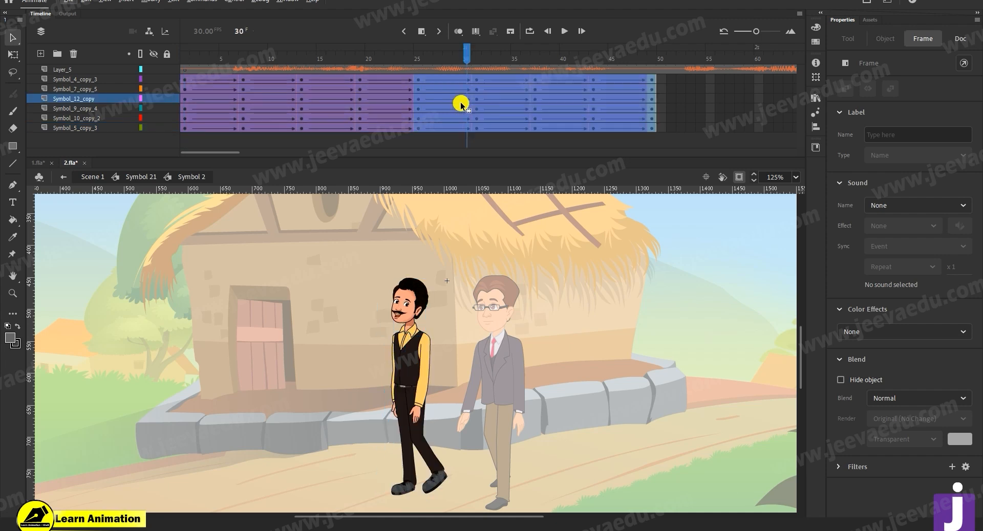
{"action": "left_click", "coordinate": [711, 108]}
{"action": "left_click_drag", "start_coordinate": [653, 79], "coordinate": [111, 164]}
{"action": "left_click_drag", "start_coordinate": [229, 96], "coordinate": [705, 100]}
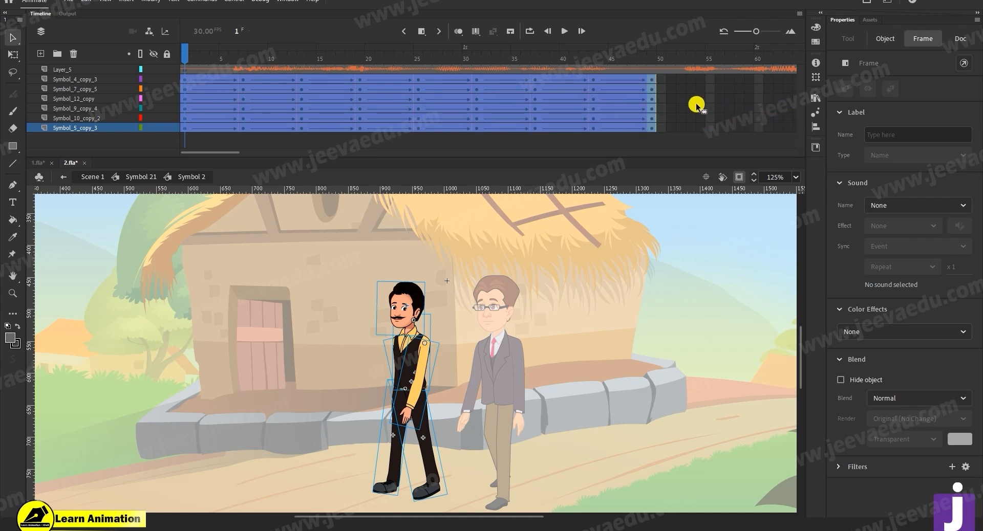
{"action": "left_click", "coordinate": [696, 105]}
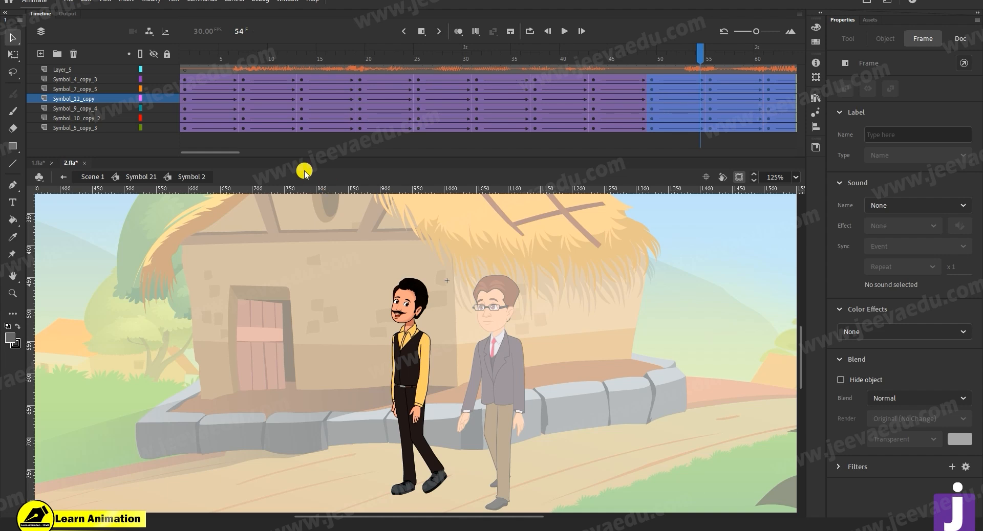
{"action": "left_click_drag", "start_coordinate": [219, 152], "coordinate": [286, 151]}
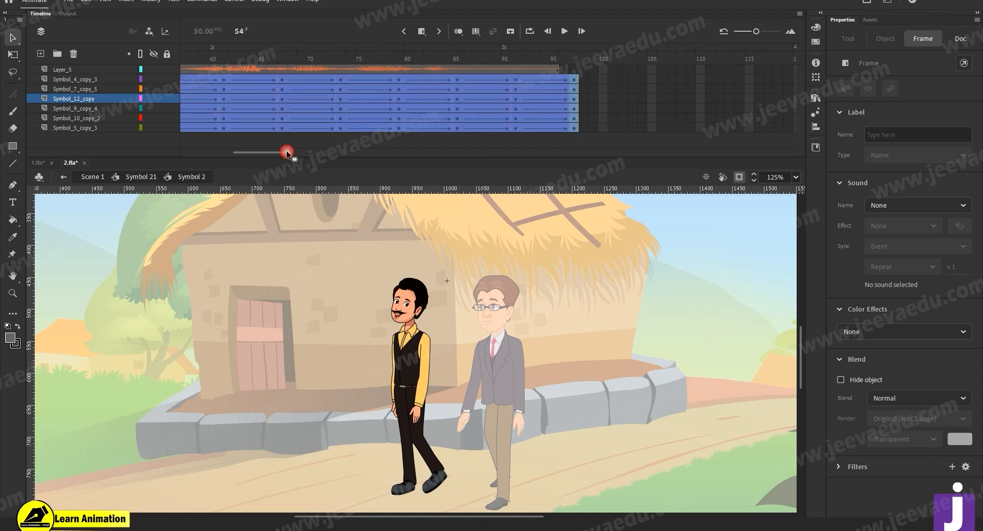
{"action": "left_click_drag", "start_coordinate": [286, 57], "coordinate": [3, 226]}
{"action": "key", "text": "ctrl+a"}
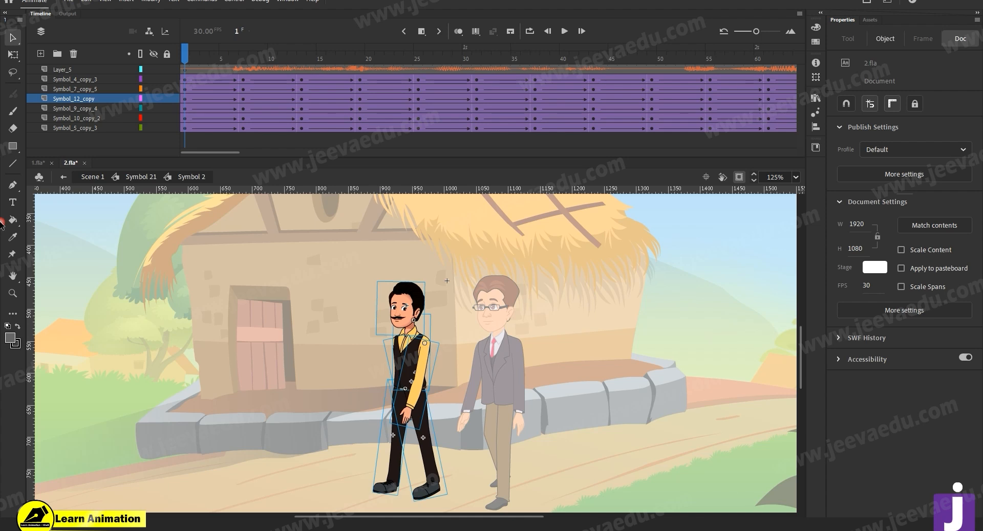
- Inspect the head at the frame 31 keyframe and its nested mouth symbols, Symbol 34 and Symbol 107 copy, and return to Symbol 2
{"action": "key", "text": "z"}
{"action": "left_click", "coordinate": [477, 80]}
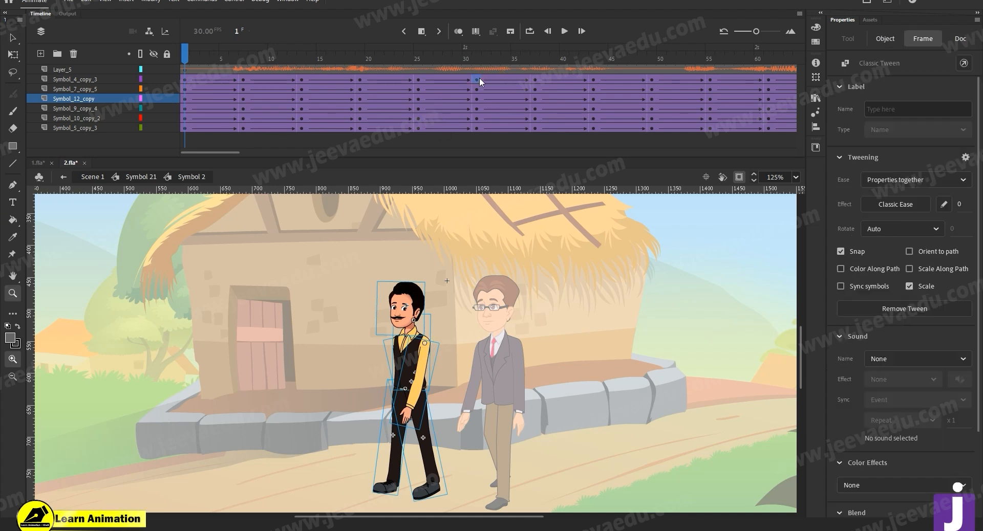
{"action": "left_click", "coordinate": [400, 316]}
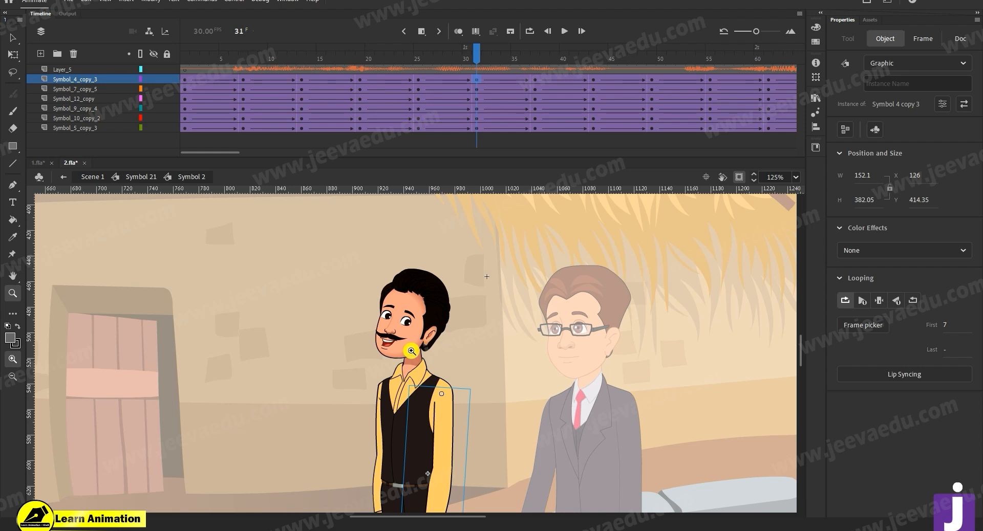
{"action": "left_click", "coordinate": [374, 328]}
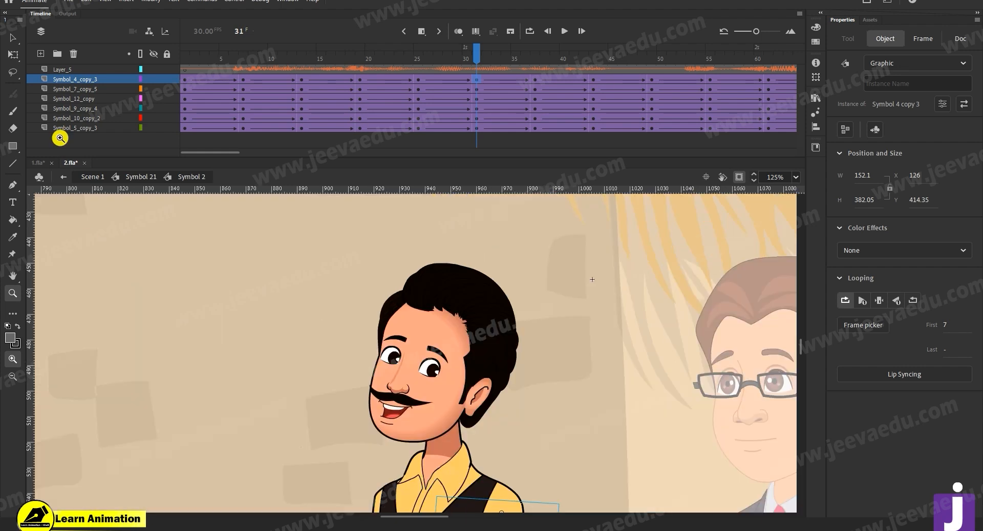
{"action": "left_click", "coordinate": [9, 39]}
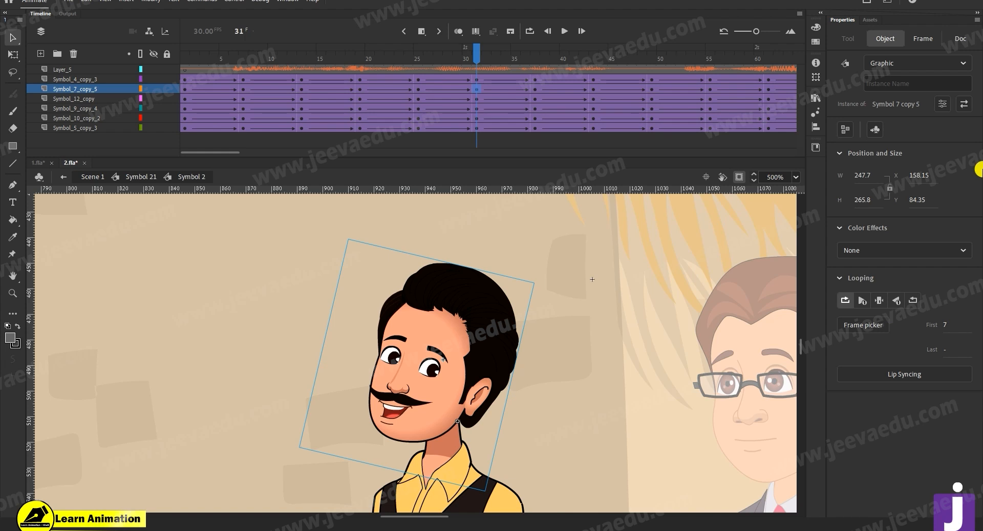
{"action": "double_click", "coordinate": [393, 416]}
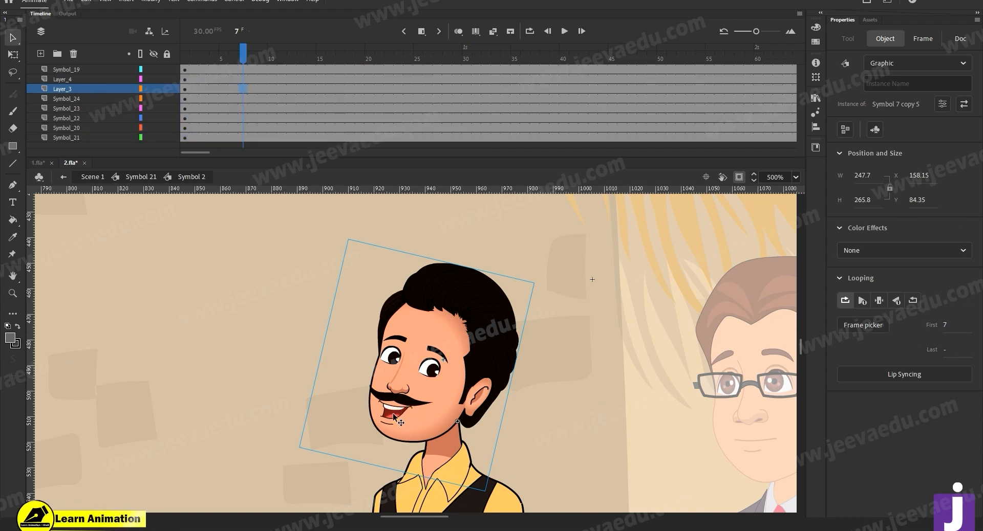
{"action": "double_click", "coordinate": [393, 417]}
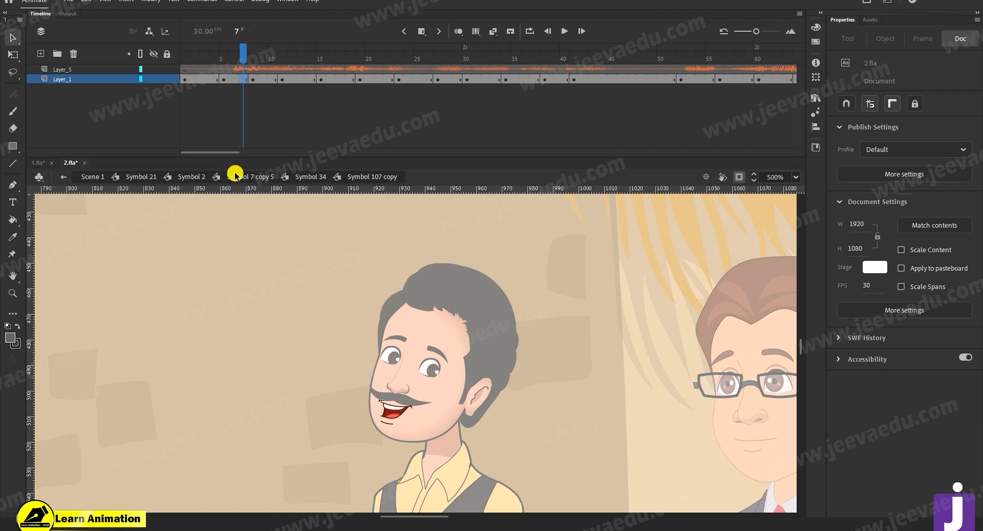
{"action": "key", "text": "ctrl+z"}
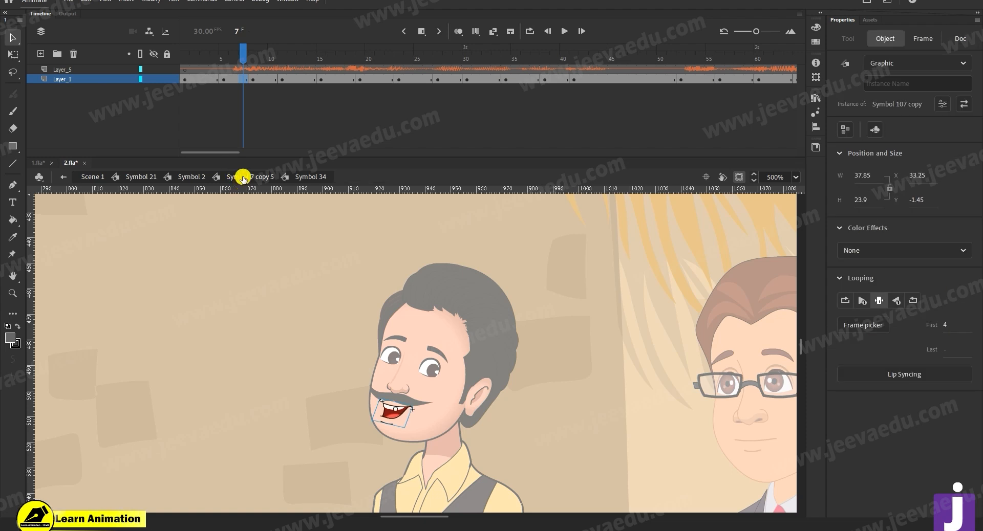
{"action": "left_click", "coordinate": [185, 178]}
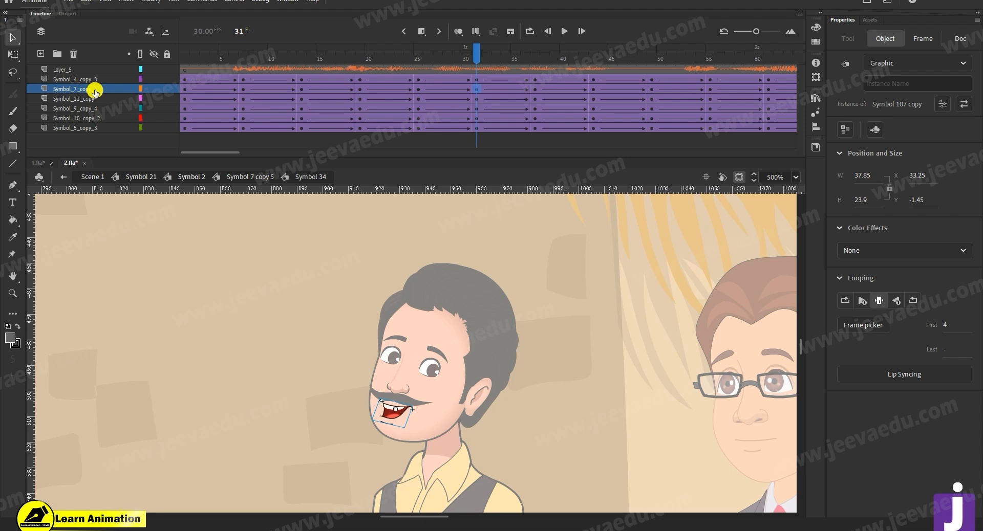
- Synchronize the symbols across all frames of the Symbol_7_copy_5 head layer and check the head's first frame at frame 31
{"action": "left_click", "coordinate": [95, 90]}
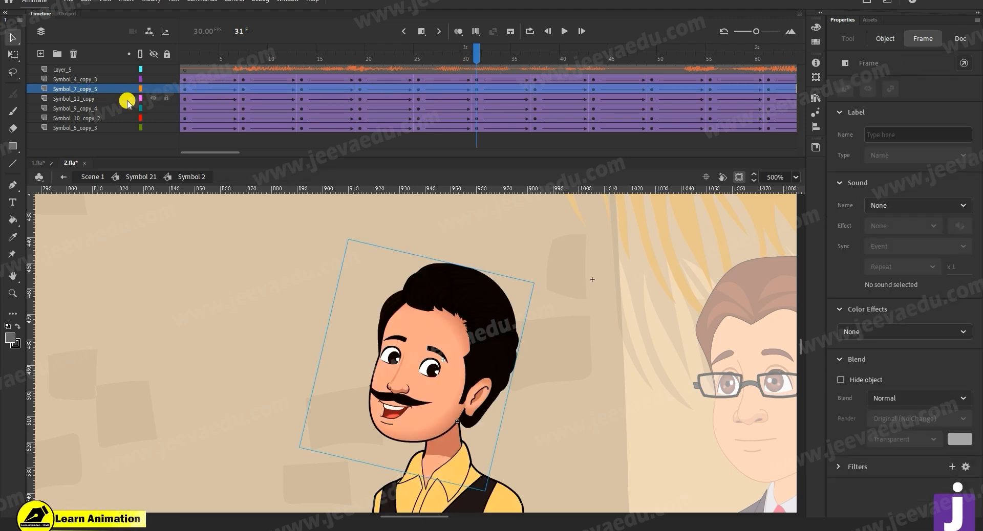
{"action": "right_click", "coordinate": [639, 89]}
{"action": "left_click", "coordinate": [687, 352]}
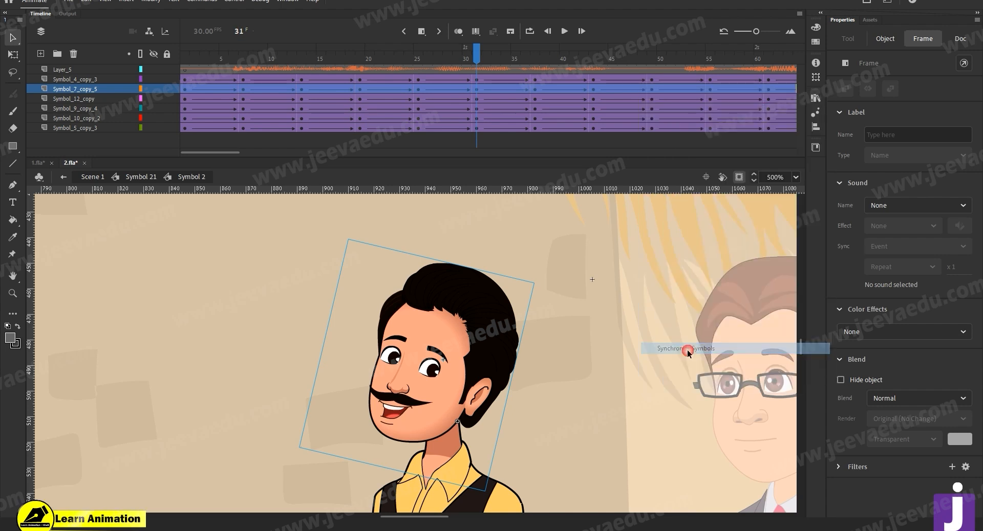
{"action": "left_click", "coordinate": [477, 53]}
{"action": "left_click", "coordinate": [406, 418]}
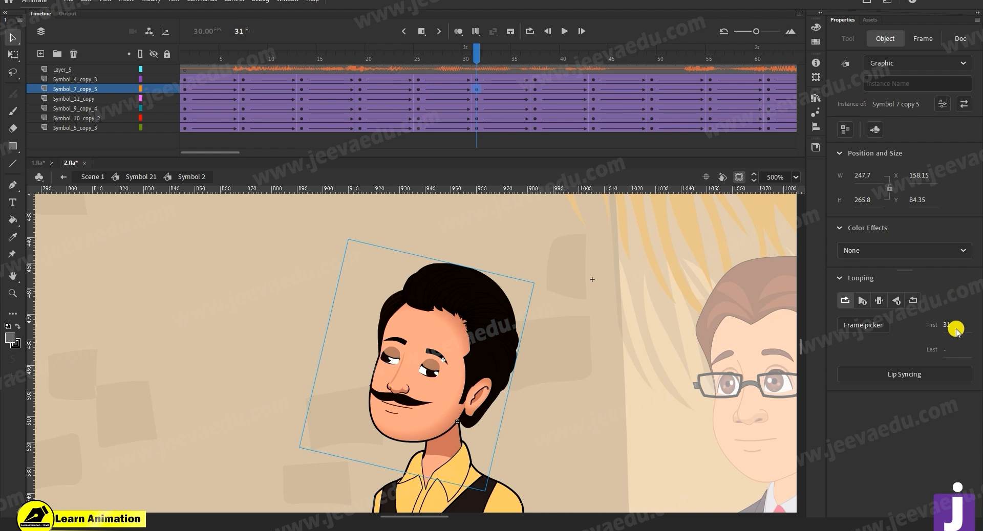
- Play back the extended walk and lip movement in Symbol 2, return to frame 2, and examine the moustached man's head up close
{"action": "left_click_drag", "start_coordinate": [562, 433], "coordinate": [534, 197]}
{"action": "left_click", "coordinate": [469, 418]}
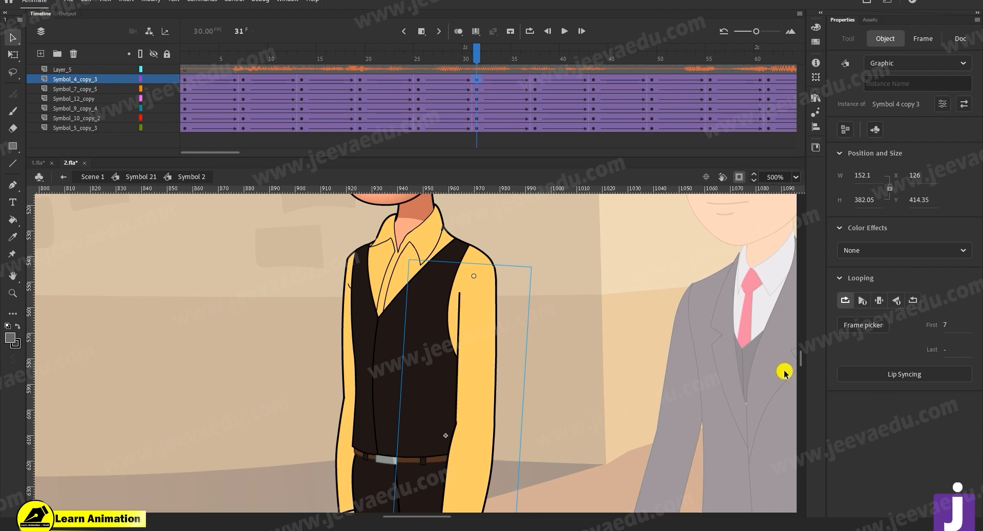
{"action": "key", "text": "z"}
{"action": "left_click", "coordinate": [425, 404], "text": "alt"}
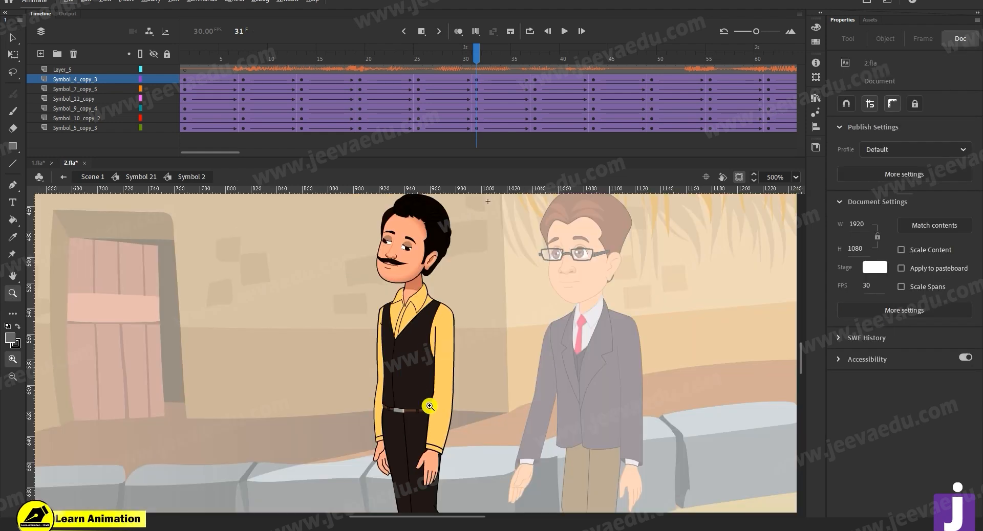
{"action": "left_click", "coordinate": [425, 404], "text": "alt"}
{"action": "left_click_drag", "start_coordinate": [463, 48], "coordinate": [357, 87]}
{"action": "key", "text": "Return"}
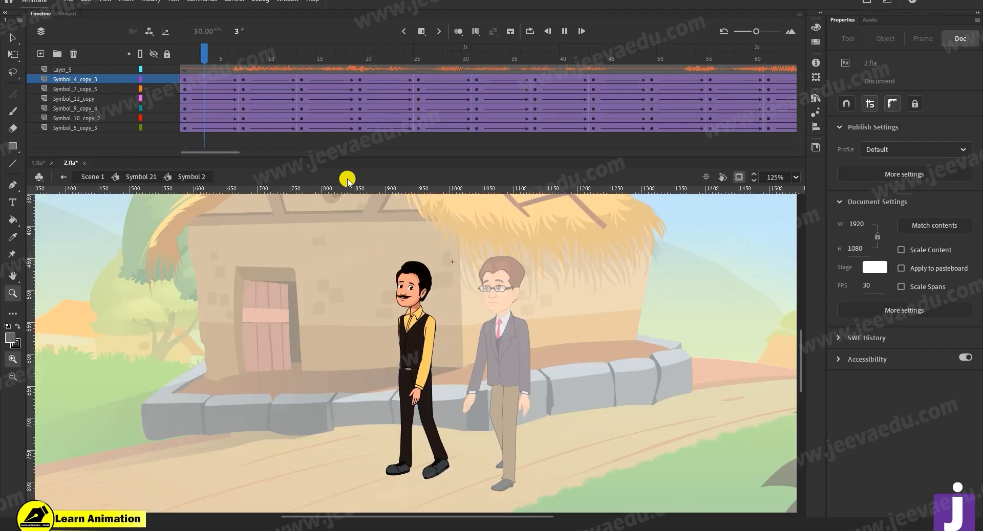
{"action": "left_click_drag", "start_coordinate": [595, 70], "coordinate": [172, 121]}
{"action": "left_click", "coordinate": [192, 56]}
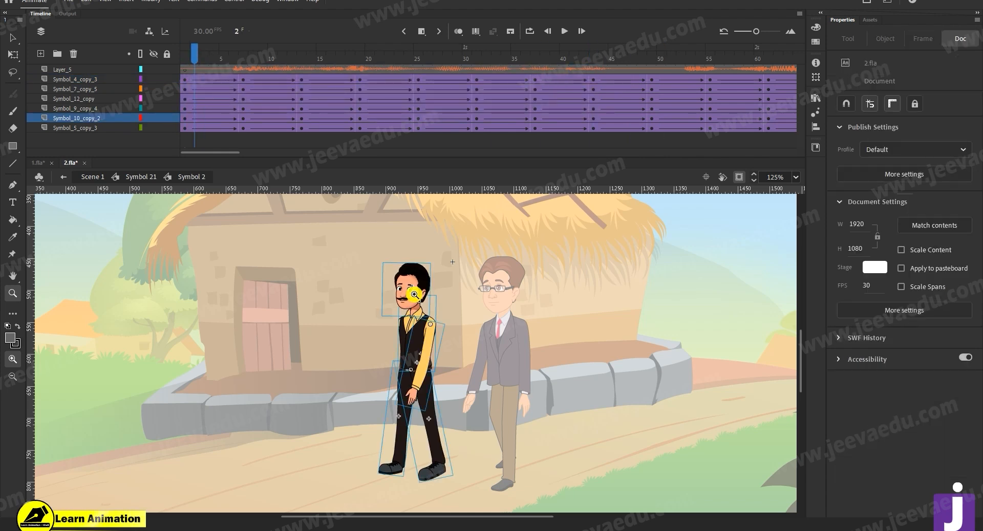
{"action": "left_click", "coordinate": [405, 349]}
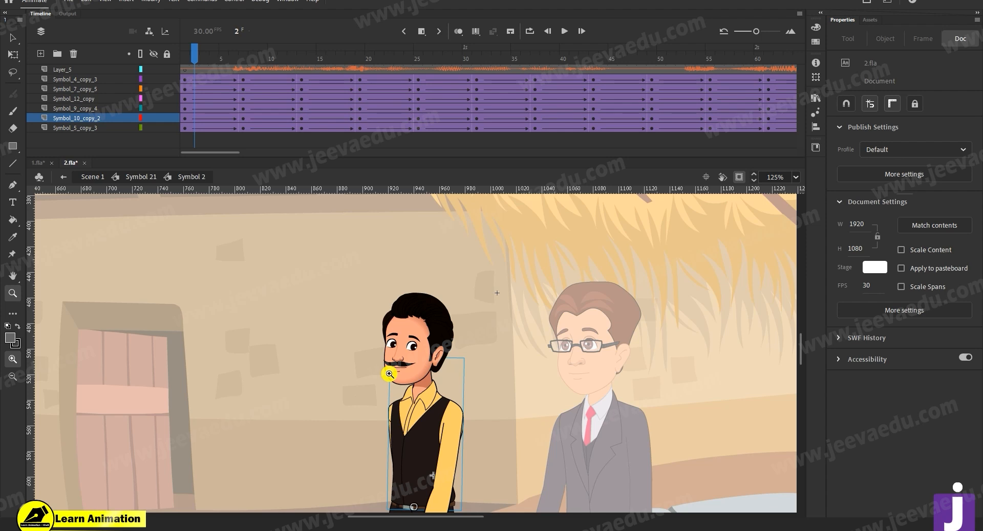
- Zoom in on the moustached man's face and open the nested eye symbol ddsbds inside Symbol 10 copy
{"action": "left_click", "coordinate": [412, 336]}
{"action": "left_click", "coordinate": [421, 334]}
{"action": "left_click_drag", "start_coordinate": [476, 432], "coordinate": [458, 309]}
{"action": "key", "text": "v"}
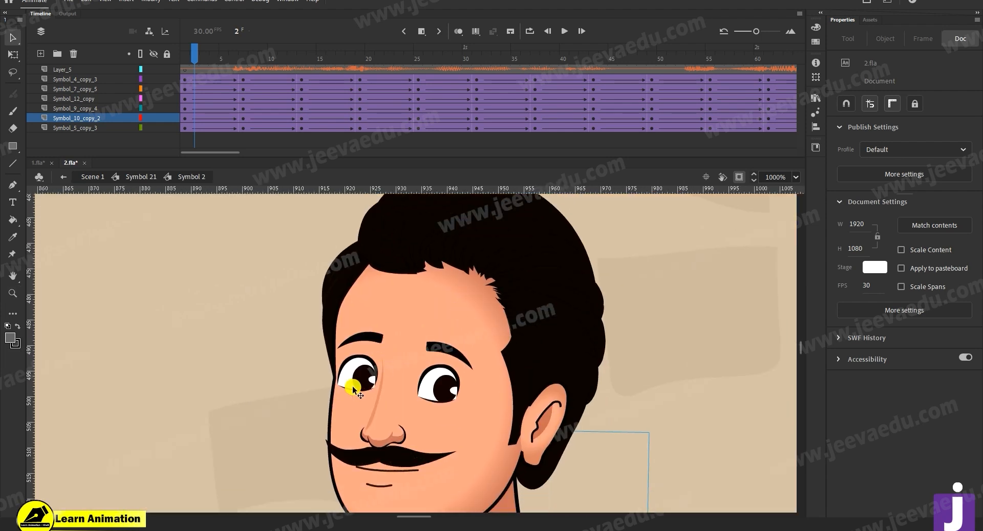
{"action": "double_click", "coordinate": [355, 379]}
{"action": "left_click", "coordinate": [367, 380]}
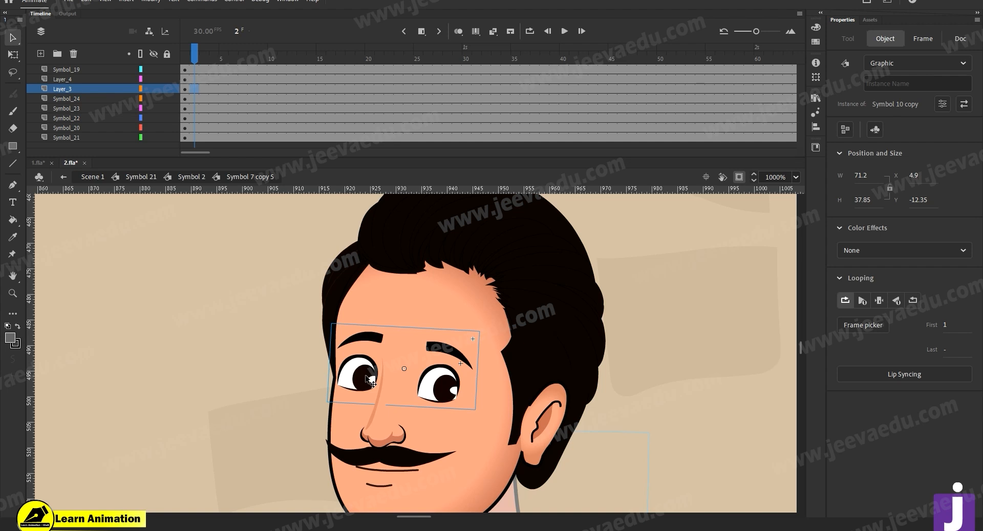
{"action": "double_click", "coordinate": [367, 380]}
{"action": "left_click", "coordinate": [288, 110]}
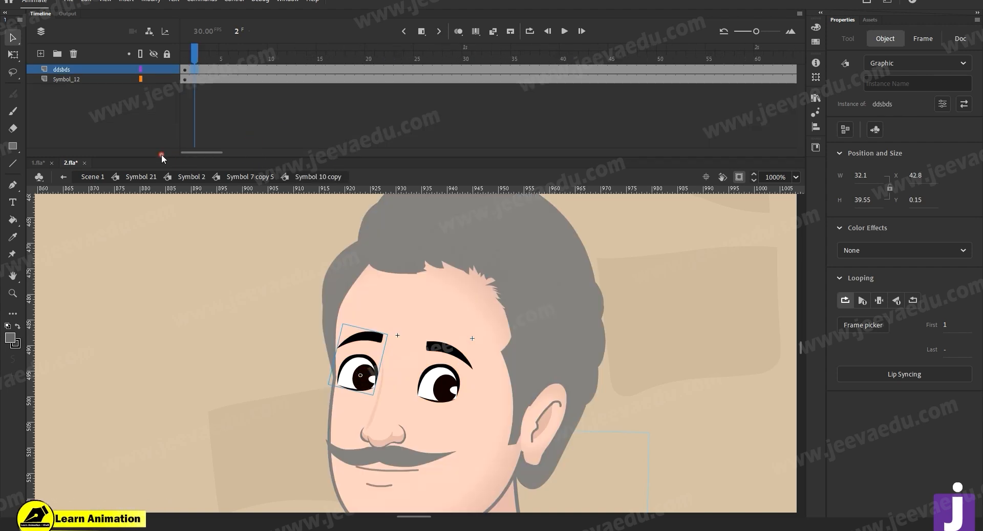
{"action": "double_click", "coordinate": [361, 381]}
{"action": "left_click", "coordinate": [374, 142]}
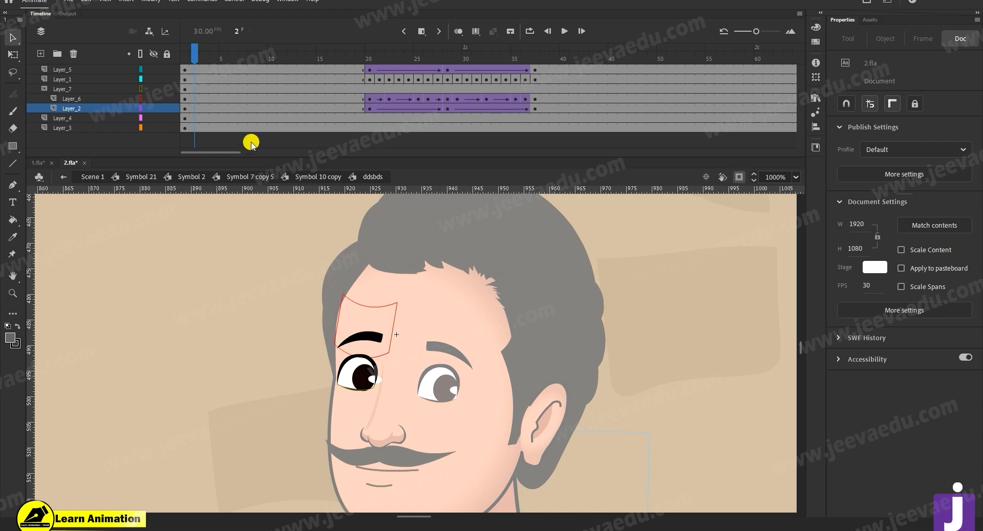
- Extend all layers of the ddsbds eye symbol with frames up to about frame 100
{"action": "left_click_drag", "start_coordinate": [230, 154], "coordinate": [250, 158]}
{"action": "left_click", "coordinate": [579, 88]}
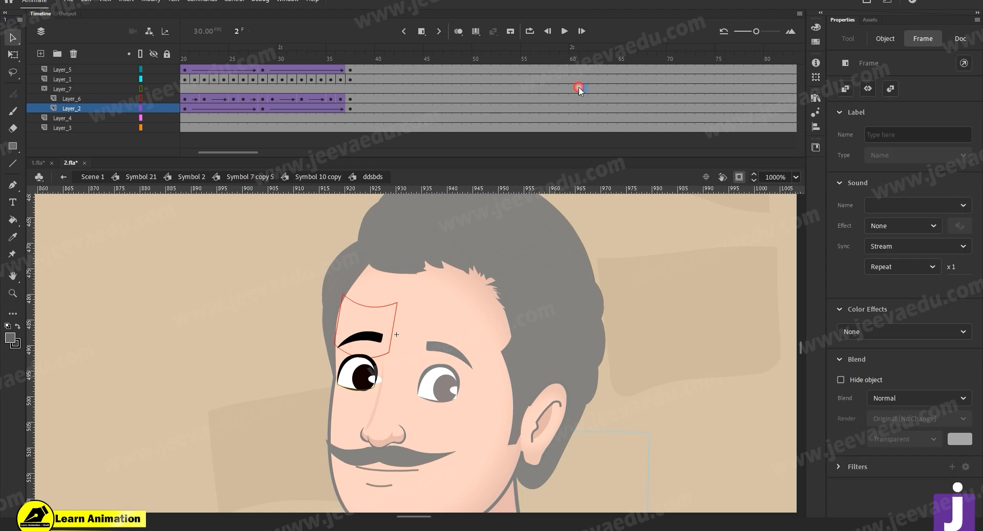
{"action": "left_click_drag", "start_coordinate": [587, 55], "coordinate": [949, 92]}
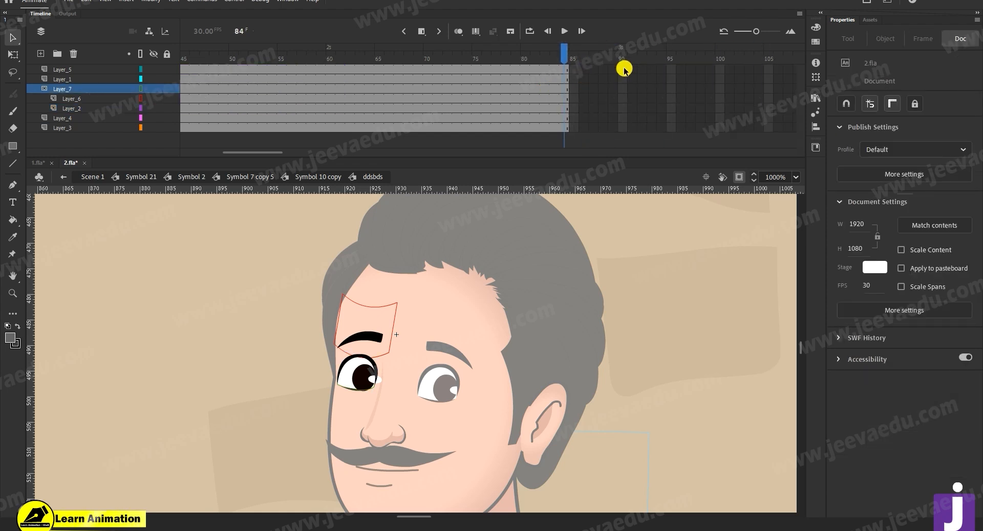
{"action": "left_click_drag", "start_coordinate": [720, 70], "coordinate": [727, 173]}
{"action": "key", "text": "F5"}
- Scrub through the eye timelines back to frame 1 and return to Symbol 7 copy 5
{"action": "left_click_drag", "start_coordinate": [735, 60], "coordinate": [701, 81]}
{"action": "double_click", "coordinate": [513, 334]}
{"action": "left_click_drag", "start_coordinate": [521, 53], "coordinate": [544, 56]}
{"action": "left_click_drag", "start_coordinate": [476, 145], "coordinate": [300, 147]}
{"action": "left_click", "coordinate": [437, 348]}
{"action": "left_click_drag", "start_coordinate": [304, 51], "coordinate": [1, 157]}
{"action": "left_click", "coordinate": [103, 393]}
{"action": "left_click", "coordinate": [251, 177]}
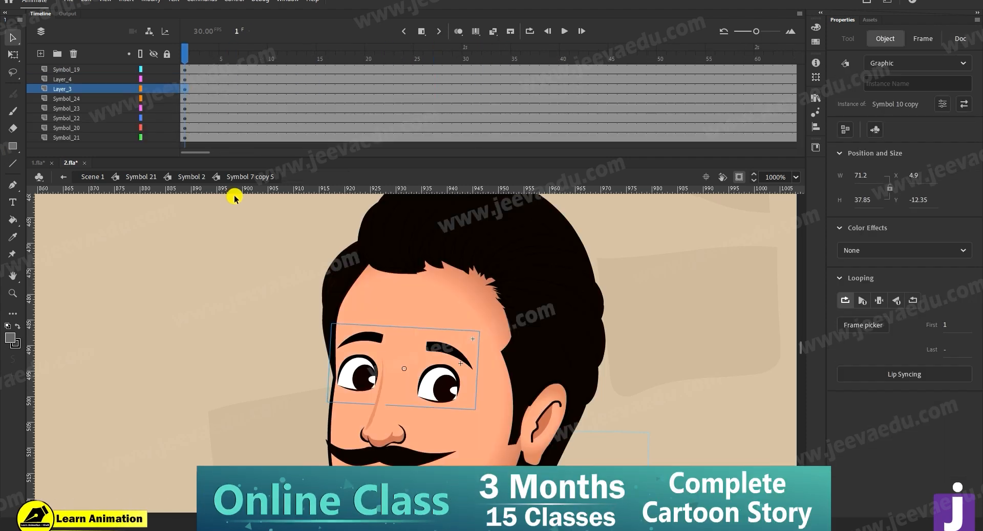
- Return to Symbol 2, view both characters at 125%, and scrub the walk up to frame 31
{"action": "left_click", "coordinate": [182, 178]}
{"action": "key", "text": "z"}
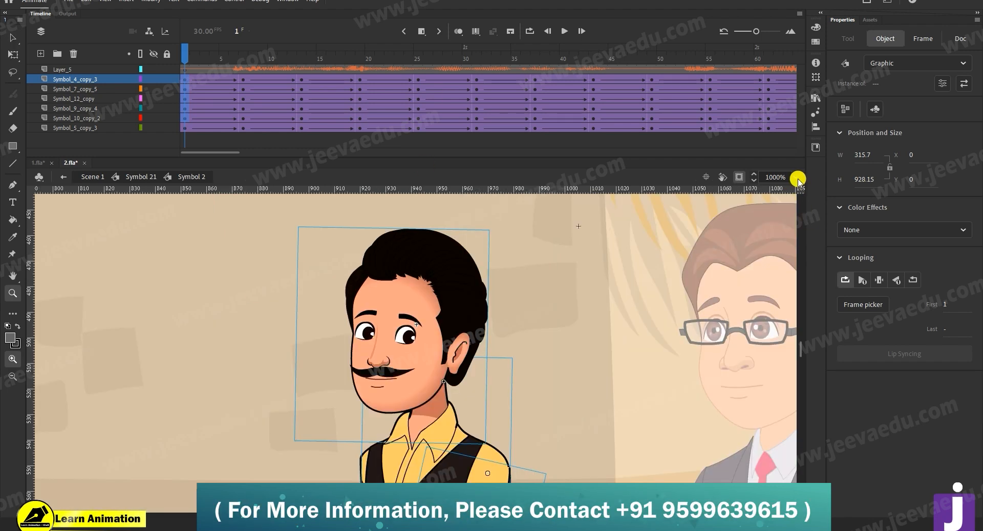
{"action": "left_click", "coordinate": [797, 178]}
{"action": "key", "text": "v"}
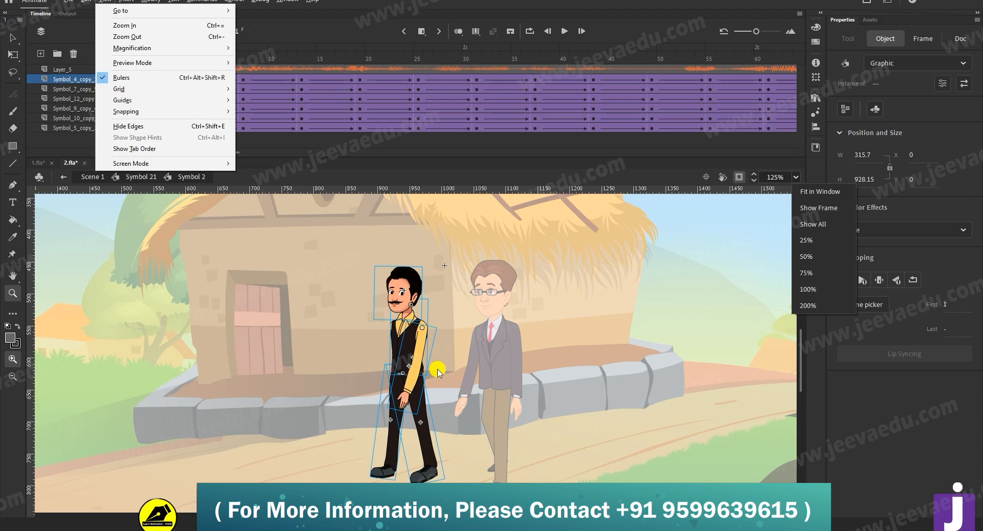
{"action": "key", "text": "Escape"}
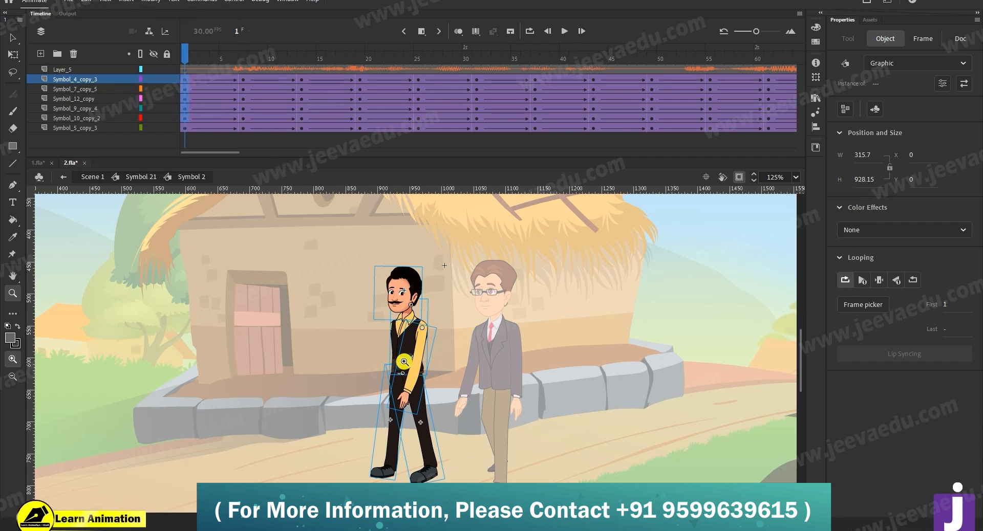
{"action": "left_click_drag", "start_coordinate": [207, 152], "coordinate": [244, 152]}
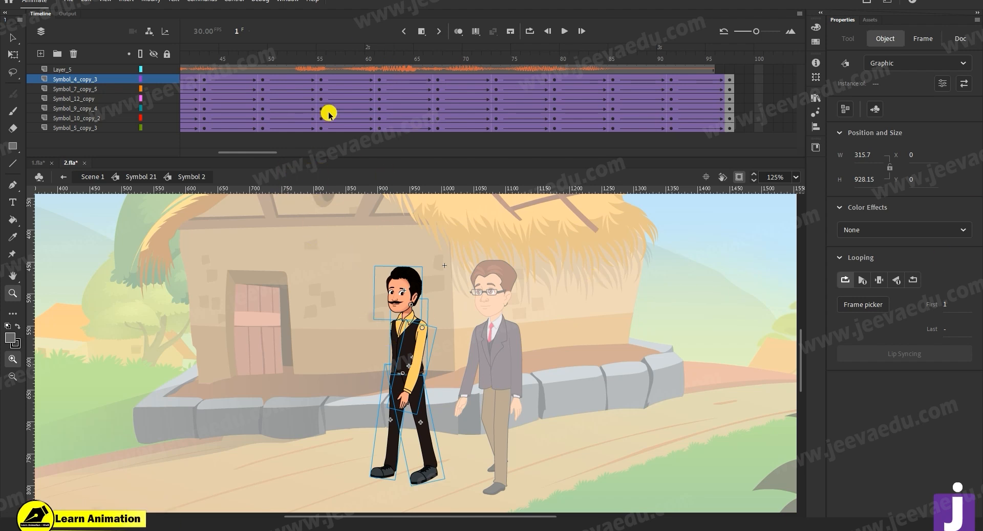
{"action": "left_click_drag", "start_coordinate": [246, 154], "coordinate": [213, 151]}
{"action": "left_click", "coordinate": [182, 65]}
{"action": "left_click_drag", "start_coordinate": [185, 57], "coordinate": [479, 161]}
{"action": "left_click", "coordinate": [477, 160]}
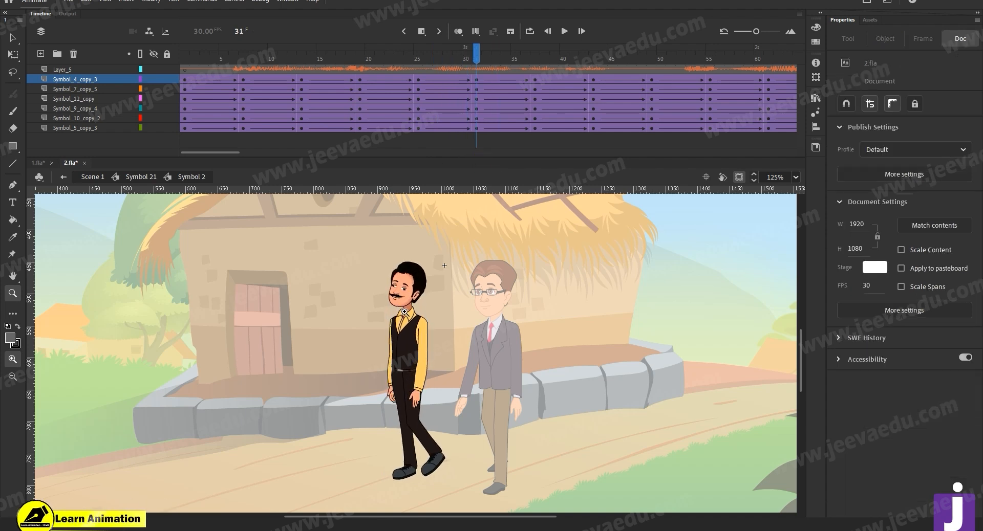
- Open Symbol 12 through the head's nested eye symbols at frame 31, check its blink, and go back to Symbol 10 copy
{"action": "left_click", "coordinate": [413, 307]}
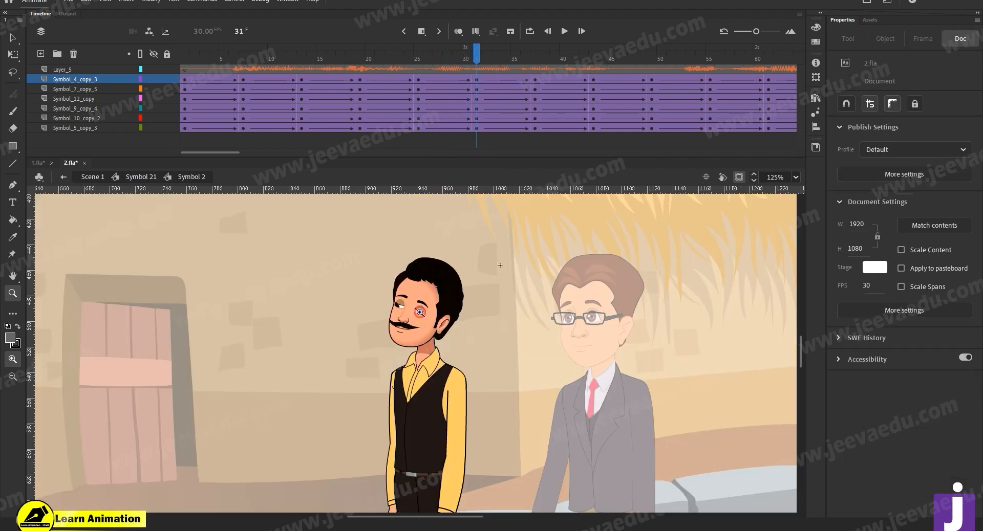
{"action": "left_click", "coordinate": [12, 42]}
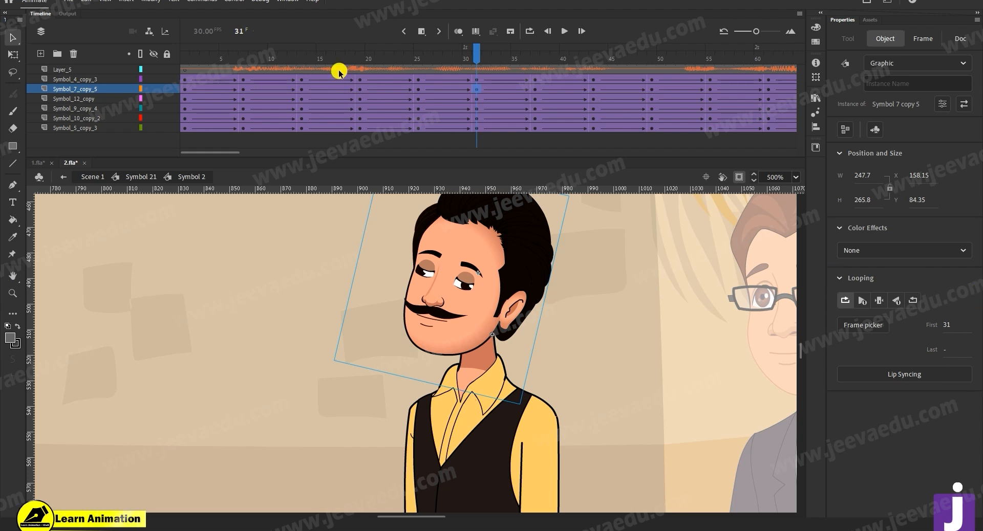
{"action": "double_click", "coordinate": [462, 307]}
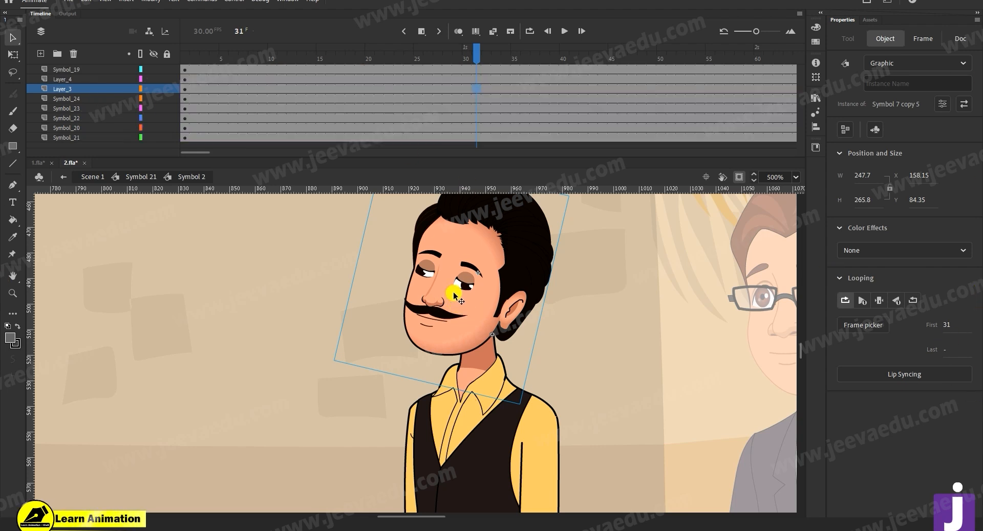
{"action": "double_click", "coordinate": [522, 307]}
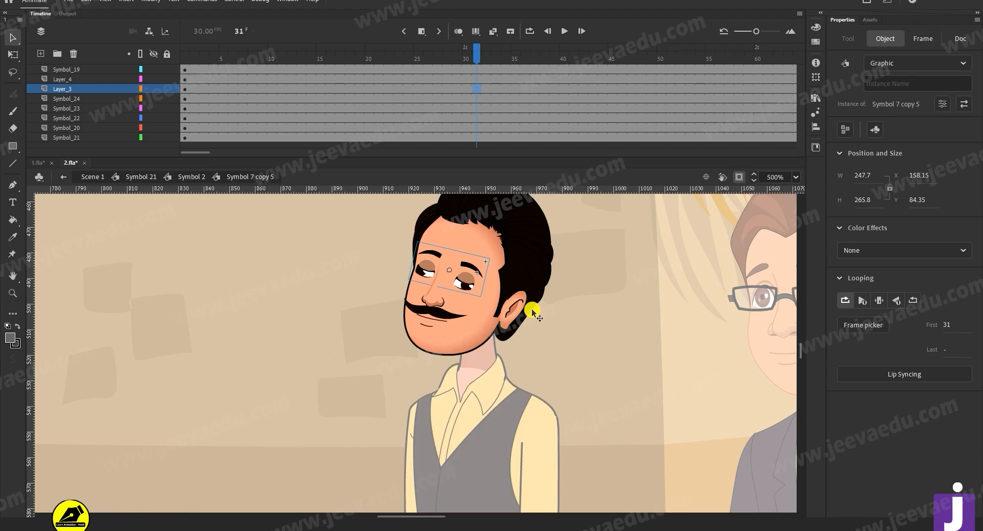
{"action": "left_click", "coordinate": [465, 280]}
{"action": "double_click", "coordinate": [464, 282]}
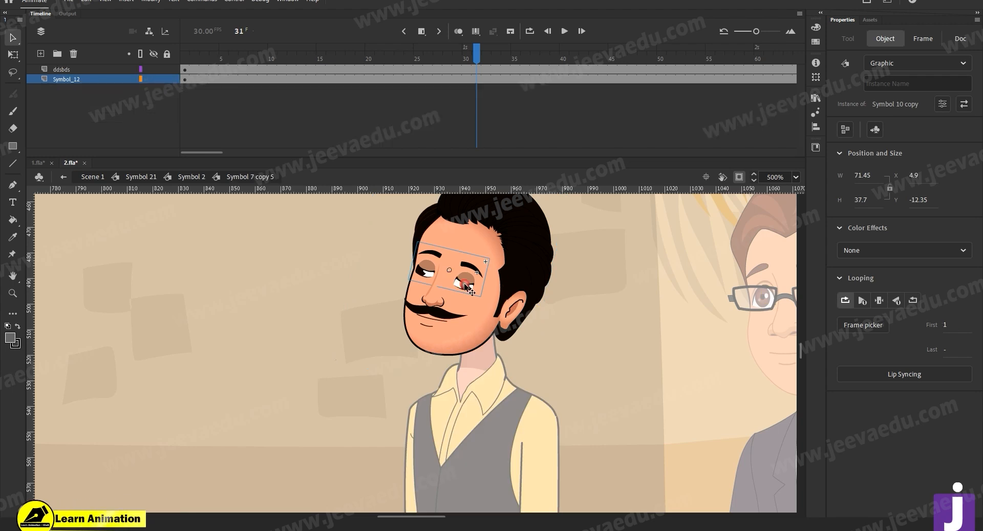
{"action": "double_click", "coordinate": [464, 281]}
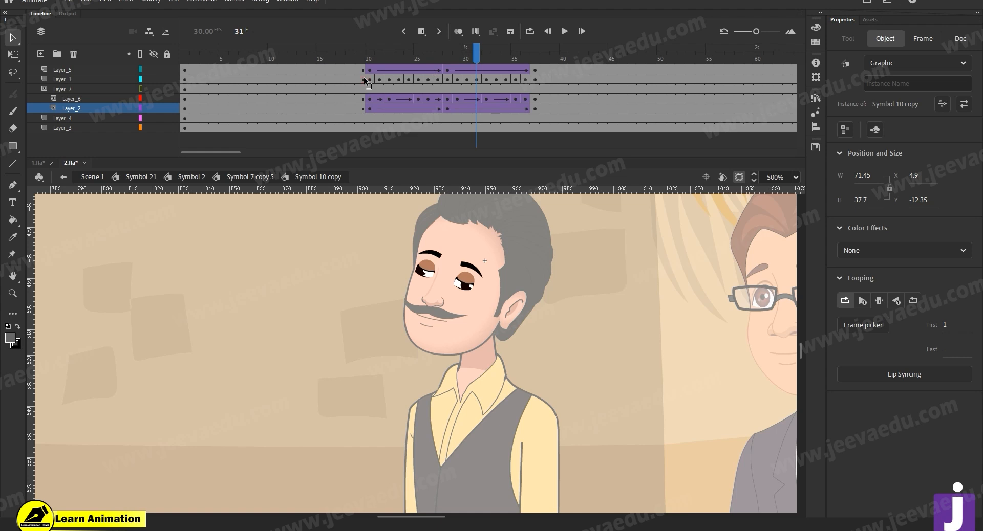
{"action": "left_click_drag", "start_coordinate": [400, 59], "coordinate": [525, 123]}
{"action": "double_click", "coordinate": [366, 294]}
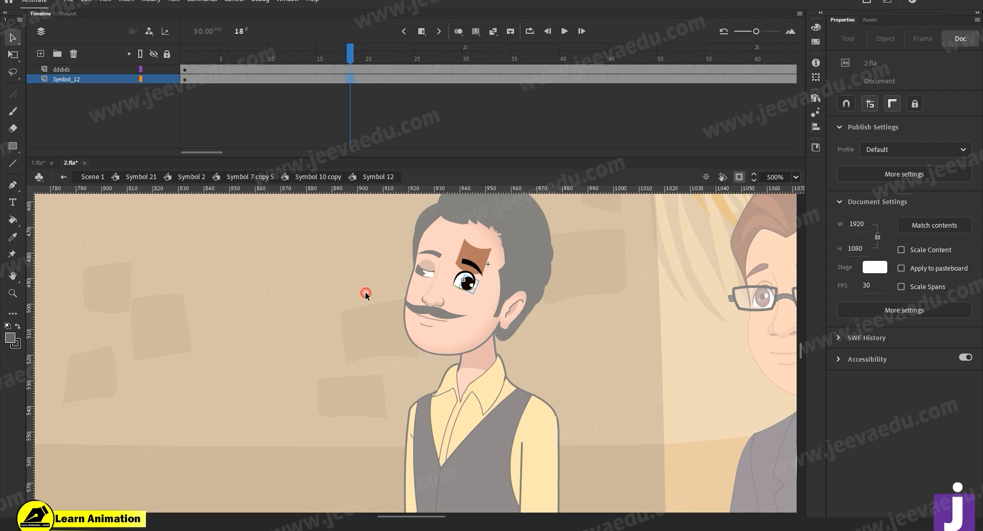
- Open the ddsbds eye symbol and compare the pupil's placement at frames 28 and 18 up close
{"action": "double_click", "coordinate": [426, 273]}
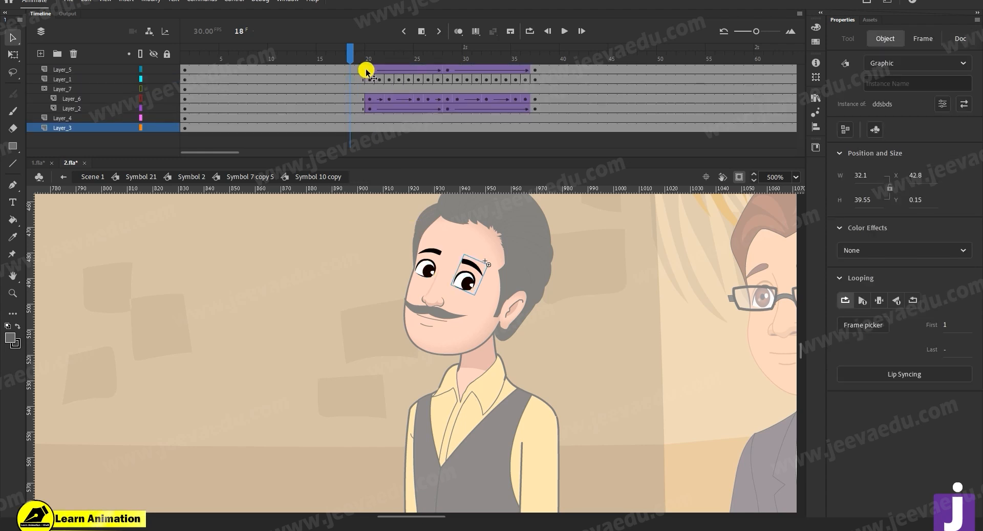
{"action": "left_click_drag", "start_coordinate": [403, 61], "coordinate": [451, 112]}
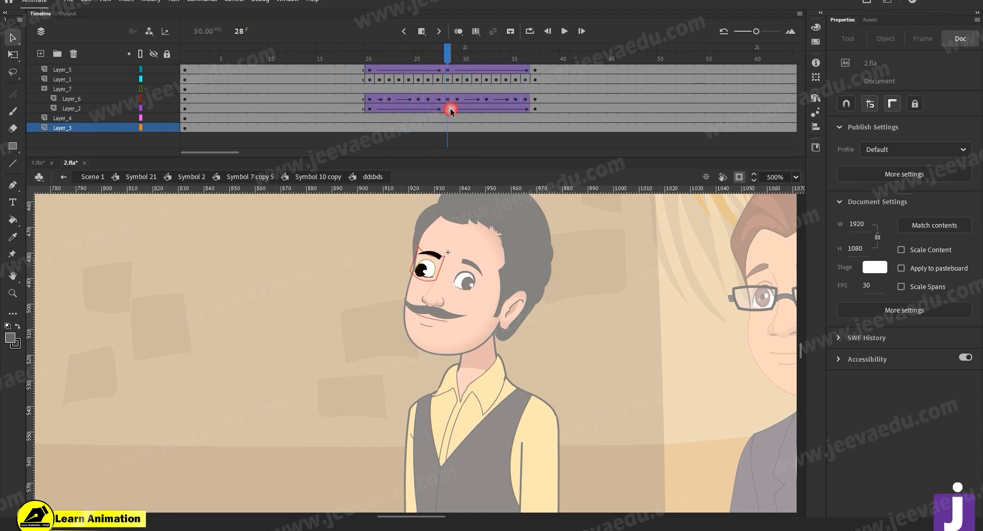
{"action": "key", "text": "z"}
{"action": "left_click", "coordinate": [429, 291]}
{"action": "left_click", "coordinate": [438, 303]}
{"action": "key", "text": "v"}
{"action": "left_click", "coordinate": [356, 386]}
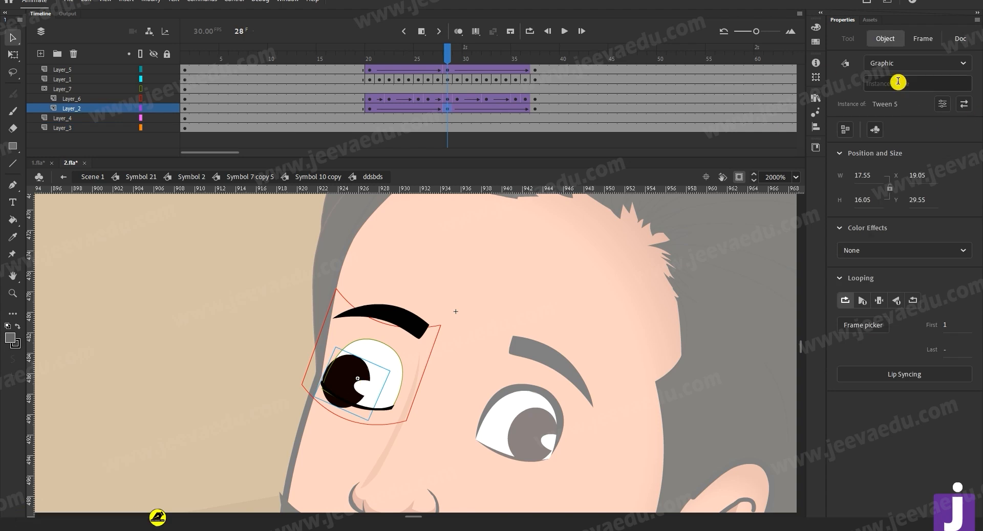
{"action": "left_click_drag", "start_coordinate": [400, 53], "coordinate": [347, 75]}
{"action": "left_click", "coordinate": [380, 385]}
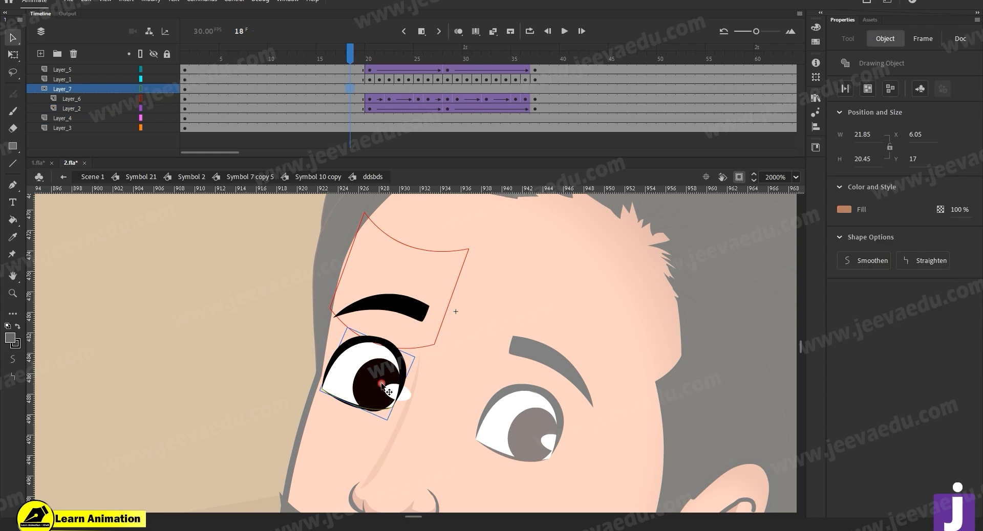
- Clear the old pupil keyframes on Layer_2 in ddsbds and insert fresh keyframes at frames 20, 28 and 37
{"action": "left_click_drag", "start_coordinate": [367, 109], "coordinate": [589, 109]}
{"action": "right_click", "coordinate": [532, 110]}
{"action": "left_click", "coordinate": [576, 211]}
{"action": "left_click", "coordinate": [368, 109]}
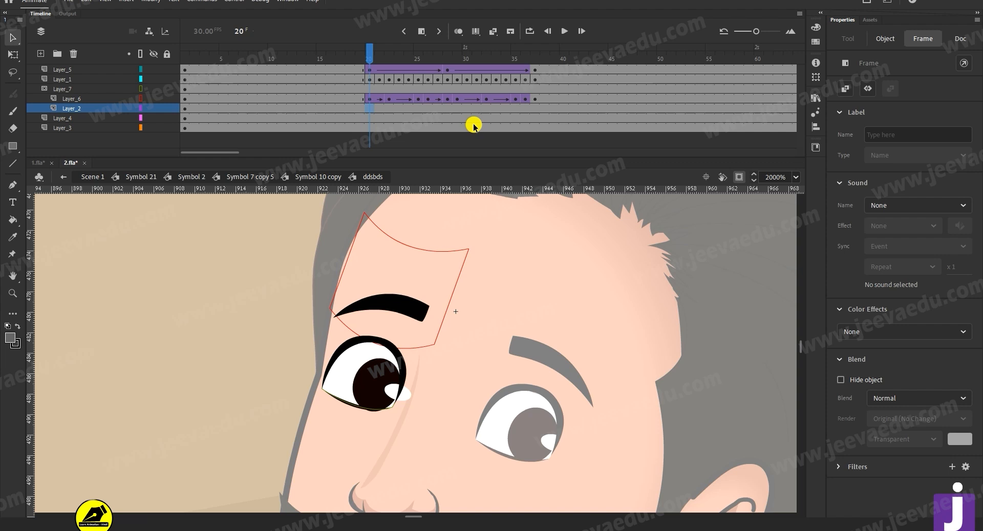
{"action": "left_click", "coordinate": [449, 108]}
{"action": "left_click", "coordinate": [446, 108]}
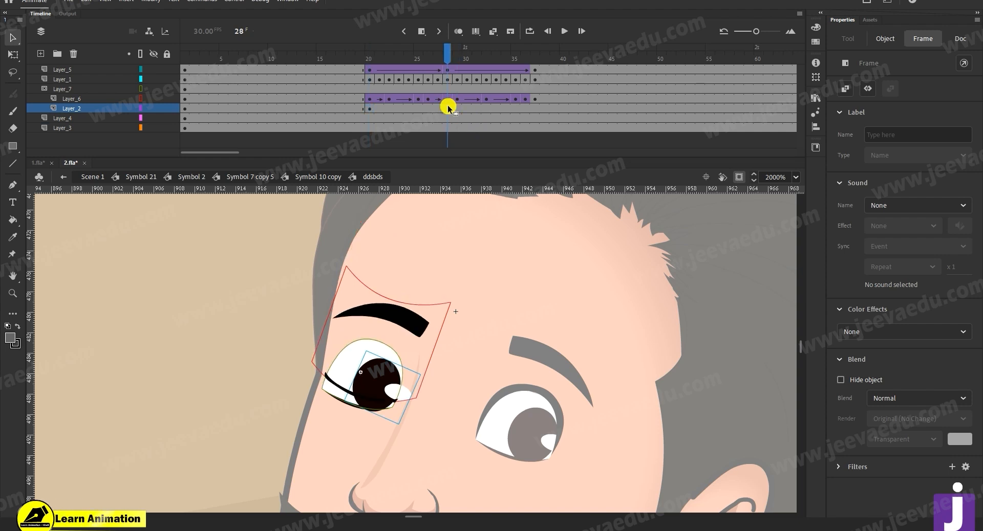
{"action": "left_click", "coordinate": [535, 109]}
- Create classic tweens between Layer_2's keyframes, nudge the pupil downward at frame 28, and scrub through the blink
{"action": "left_click_drag", "start_coordinate": [424, 107], "coordinate": [475, 108]}
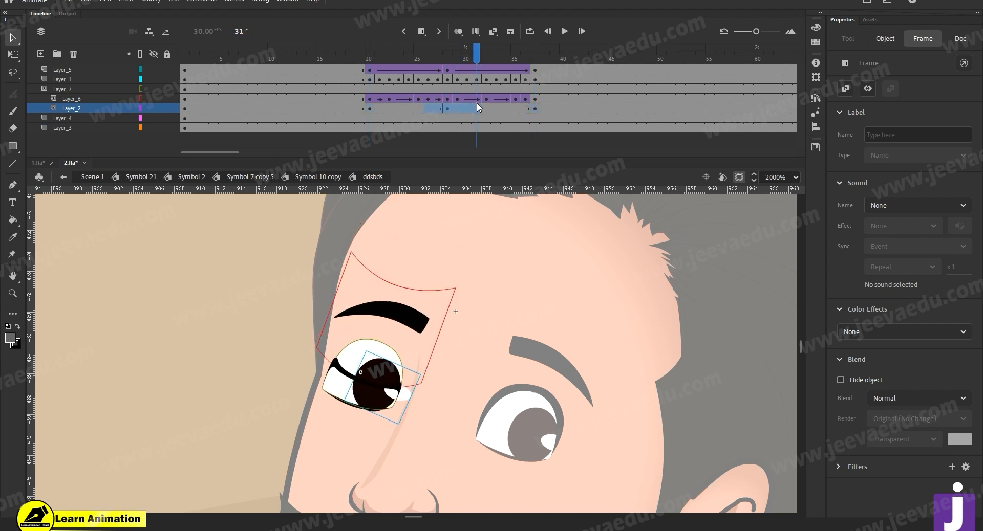
{"action": "right_click", "coordinate": [457, 109]}
{"action": "left_click", "coordinate": [490, 115]}
{"action": "left_click", "coordinate": [447, 109]}
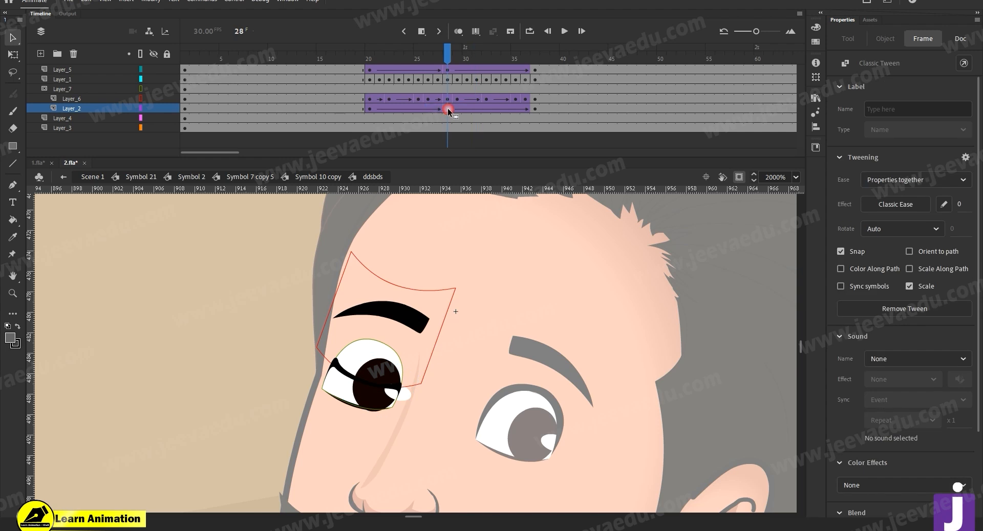
{"action": "key", "text": "Down"}
{"action": "key", "text": "Down"}
{"action": "key", "text": "Up"}
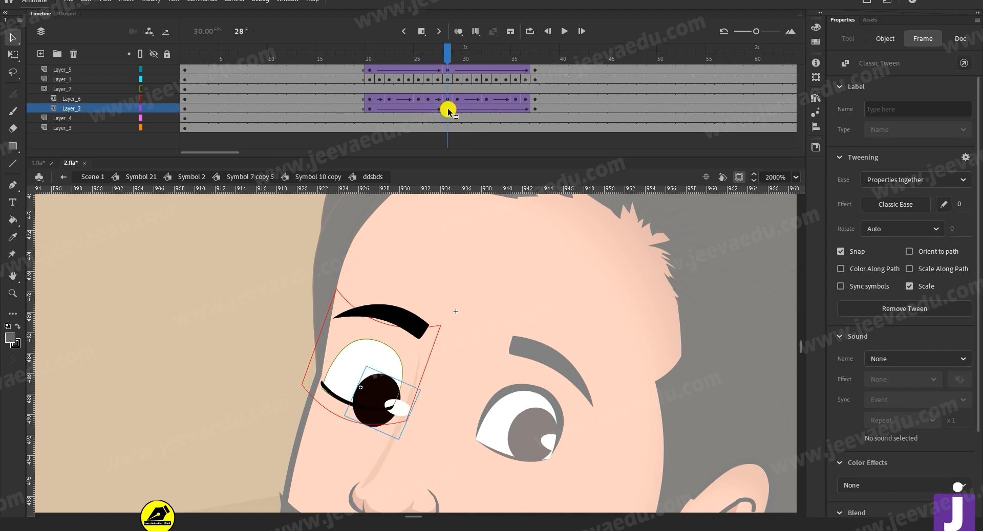
{"action": "key", "text": "ctrl+Up"}
{"action": "key", "text": "Up"}
{"action": "left_click_drag", "start_coordinate": [455, 70], "coordinate": [586, 112]}
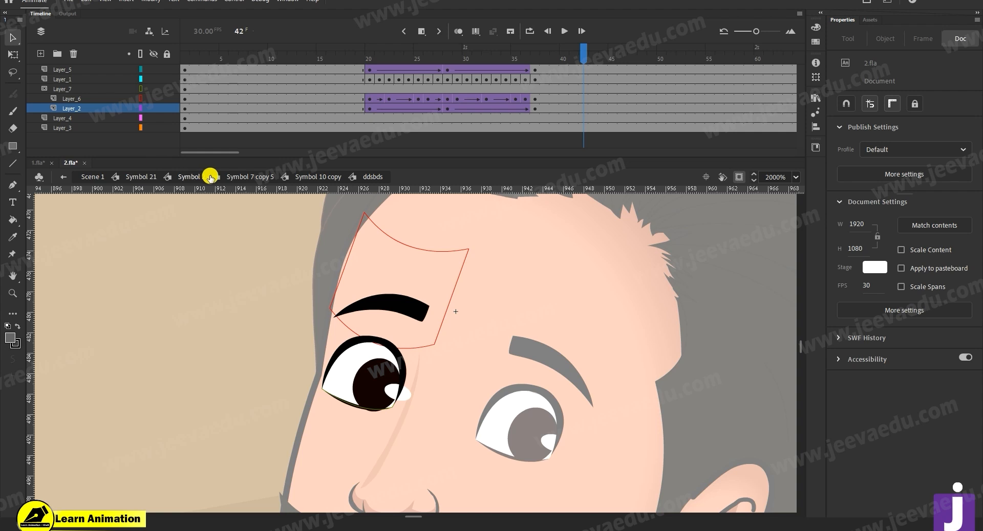
- Return to Symbol 2, check the eyes up to frame 45 up close, and go back up to Symbol 21
{"action": "left_click", "coordinate": [185, 177]}
{"action": "left_click_drag", "start_coordinate": [473, 53], "coordinate": [606, 92]}
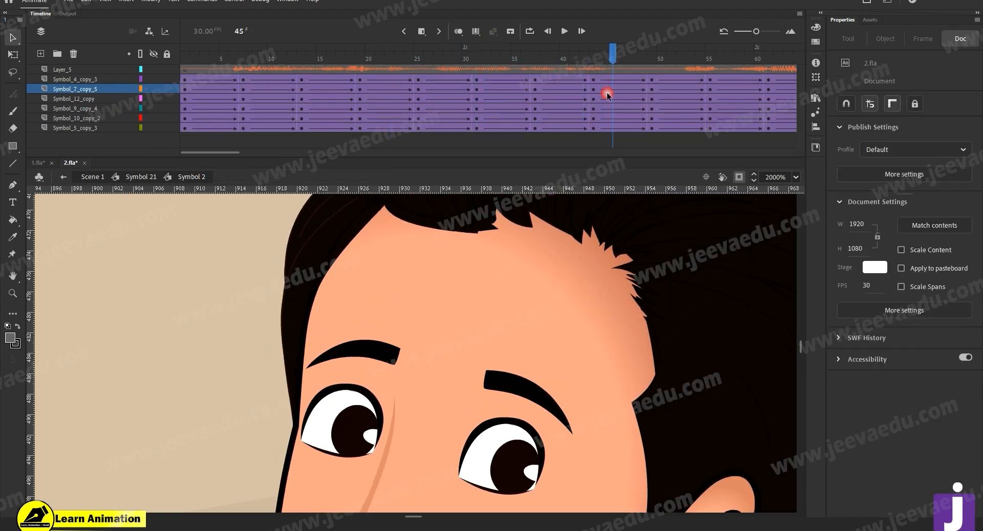
{"action": "key", "text": "z"}
{"action": "left_click", "coordinate": [500, 333], "text": "alt"}
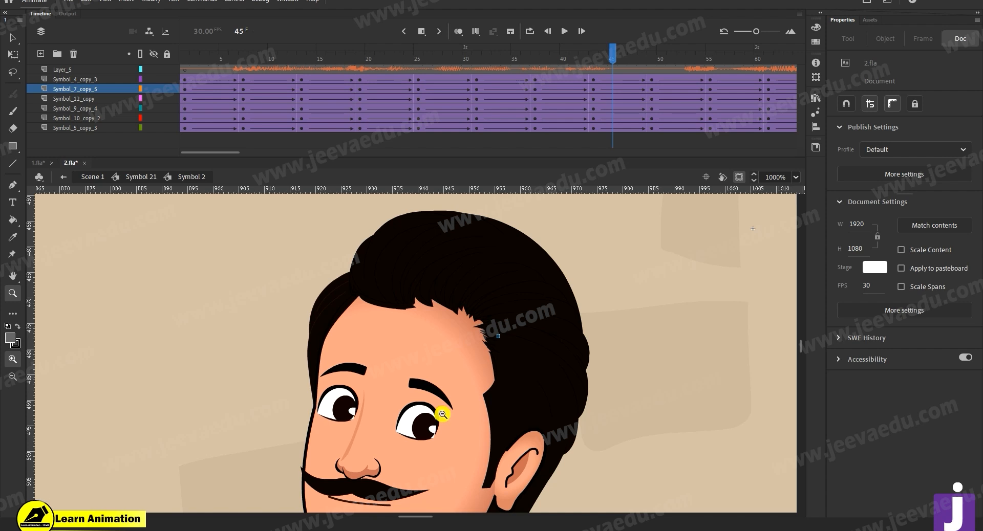
{"action": "left_click", "coordinate": [453, 442], "text": "alt"}
{"action": "left_click", "coordinate": [463, 426], "text": "alt"}
{"action": "left_click", "coordinate": [465, 429], "text": "alt"}
{"action": "left_click", "coordinate": [465, 432], "text": "alt"}
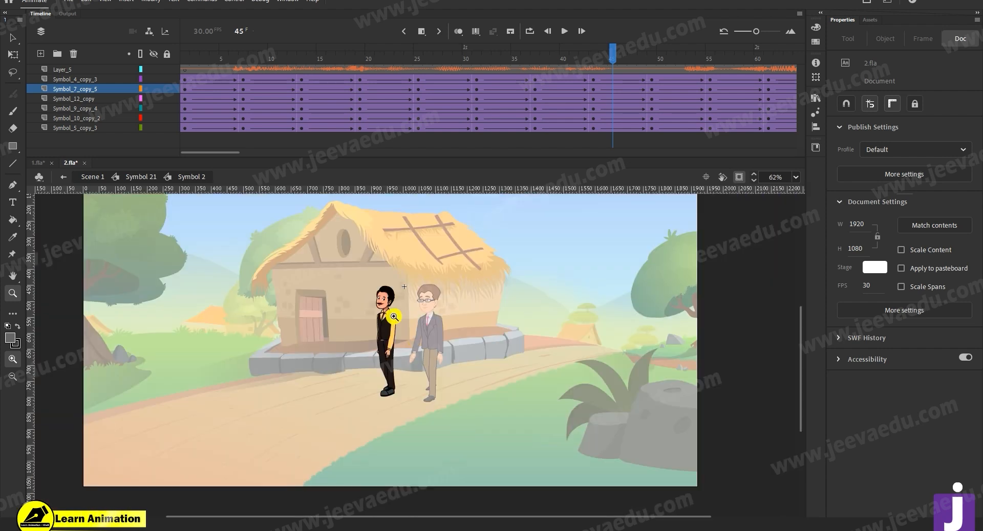
{"action": "left_click_drag", "start_coordinate": [364, 279], "coordinate": [384, 325]}
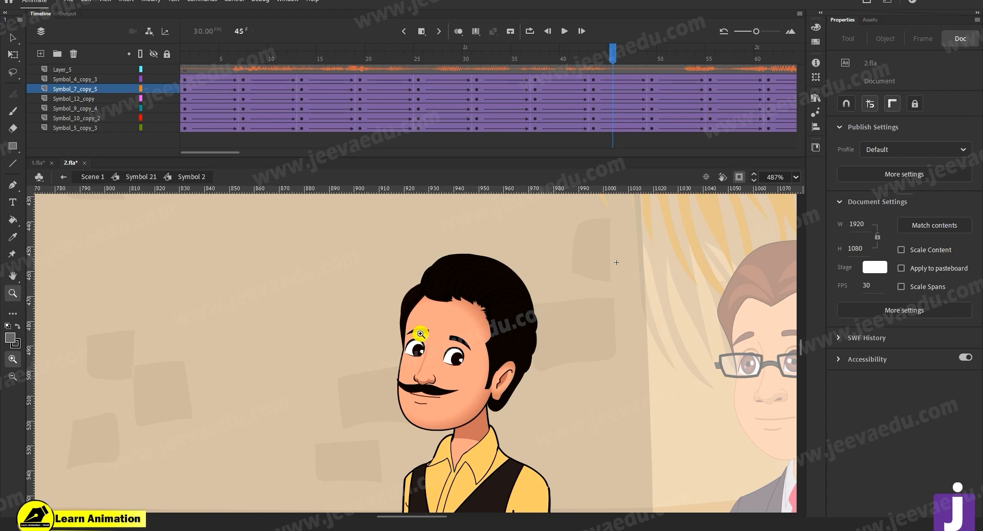
{"action": "left_click", "coordinate": [117, 176]}
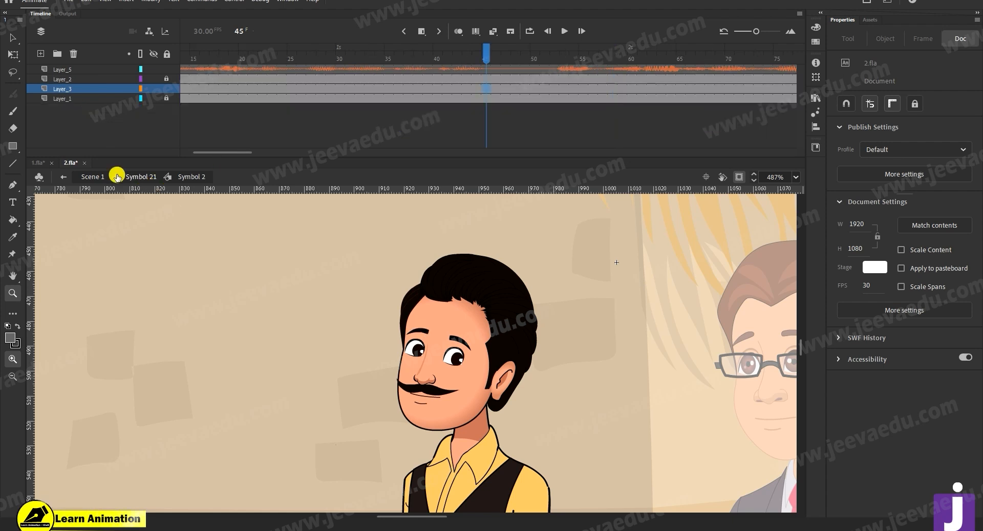
{"action": "left_click", "coordinate": [455, 367]}
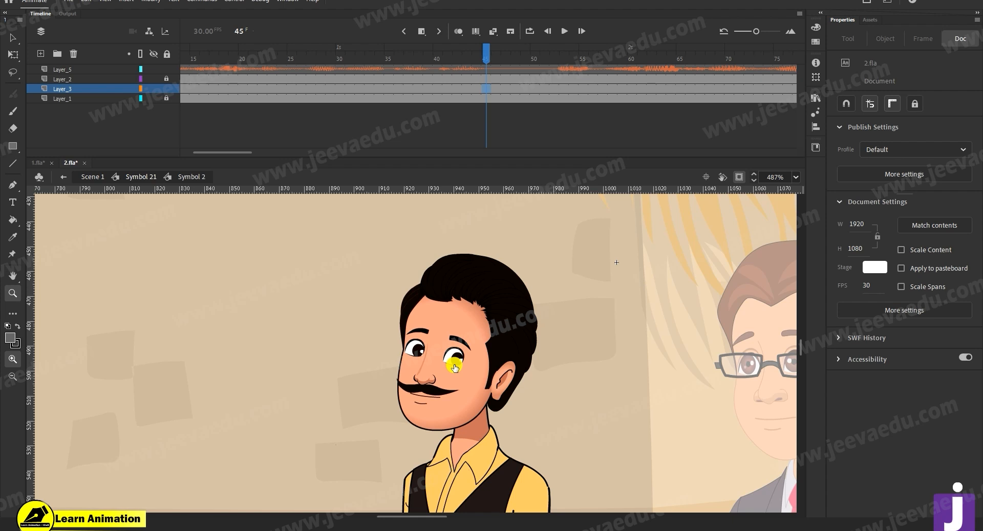
- Return to Symbol 21 and hide Layer_1 and Layer_2 so only the moustached man is shown
{"action": "double_click", "coordinate": [217, 211]}
{"action": "left_click", "coordinate": [446, 356], "text": "alt"}
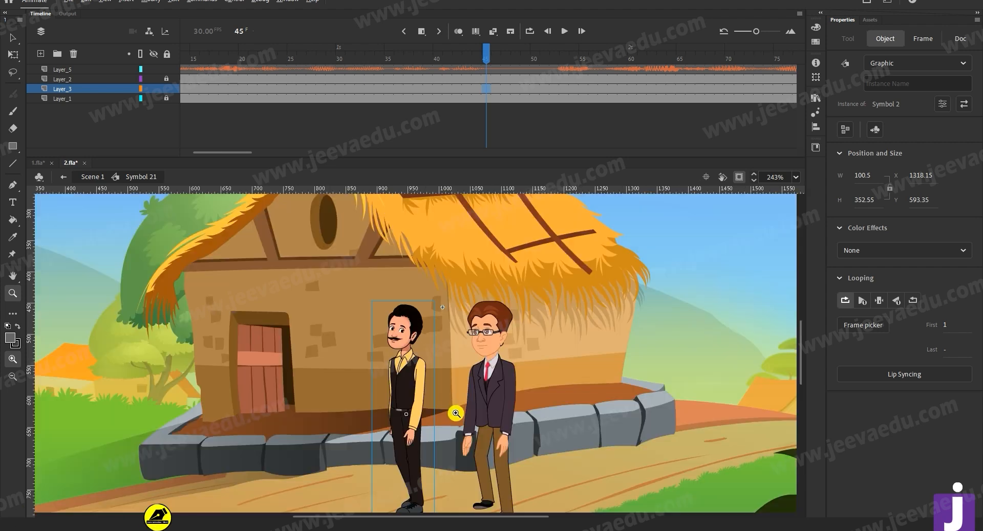
{"action": "left_click", "coordinate": [453, 407], "text": "alt"}
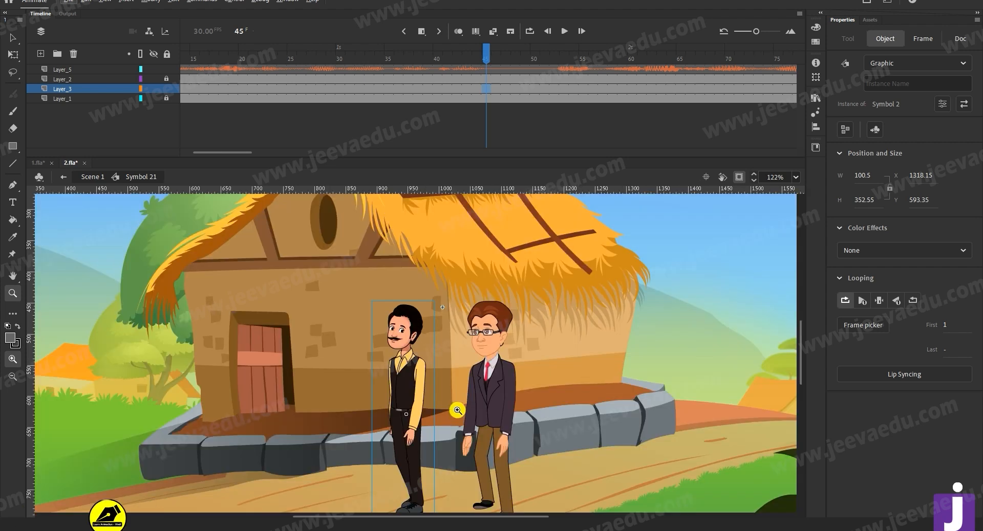
{"action": "left_click", "coordinate": [457, 410], "text": "alt"}
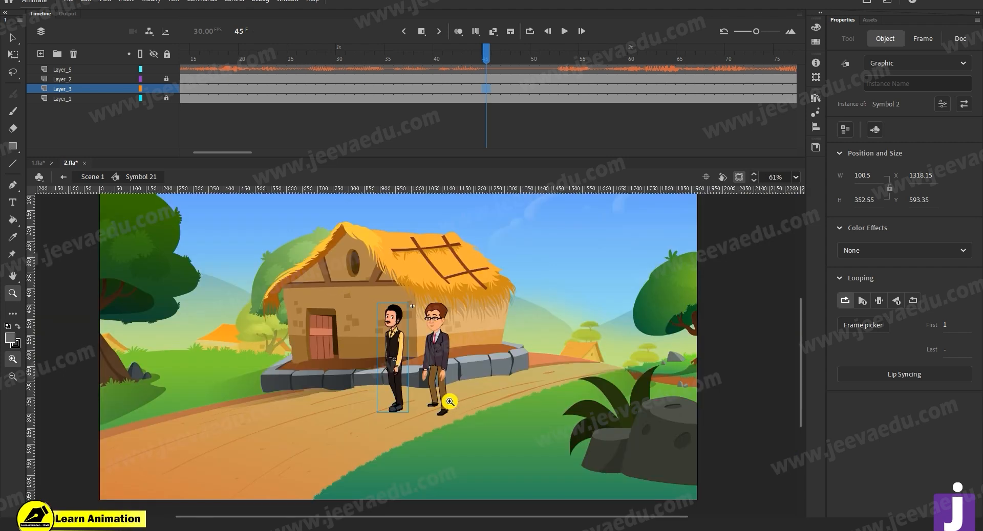
{"action": "left_click", "coordinate": [156, 98]}
{"action": "left_click", "coordinate": [153, 78]}
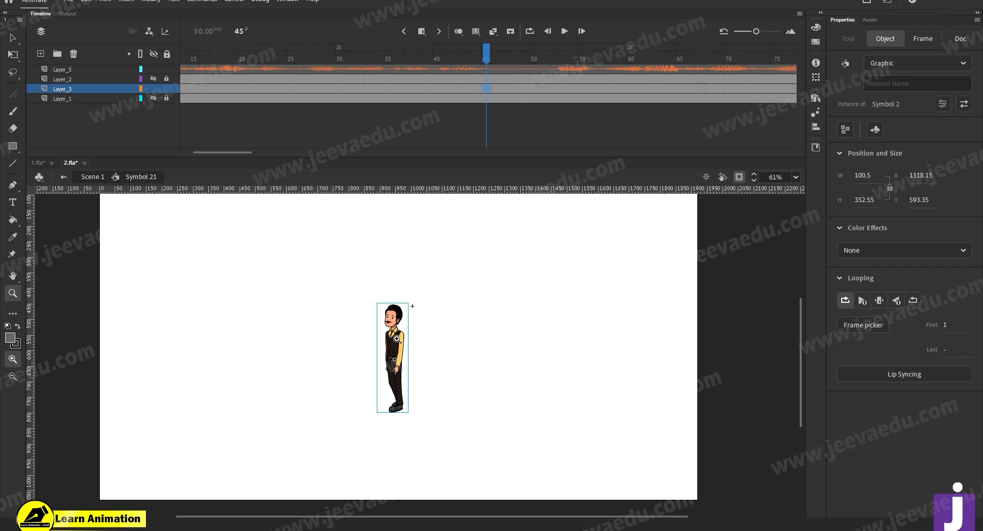
{"action": "double_click", "coordinate": [397, 339]}
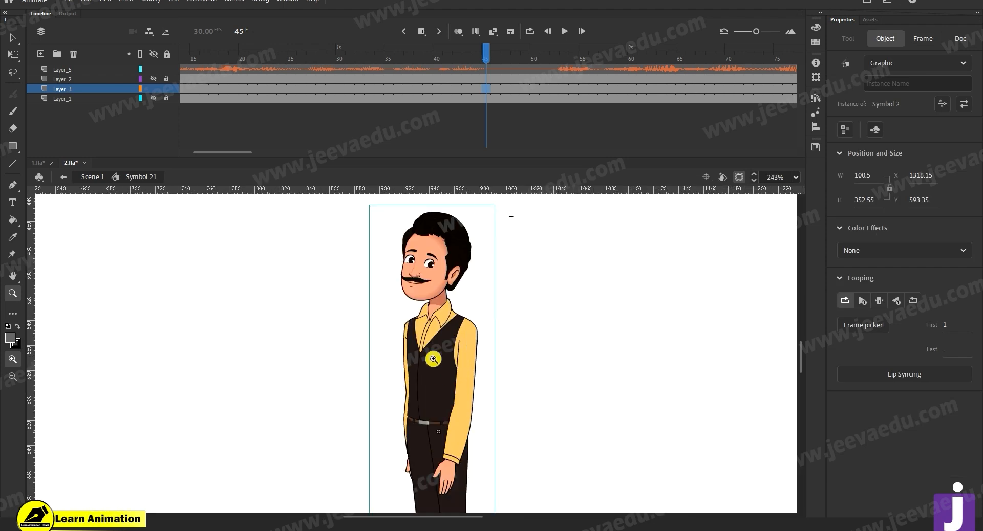
- Save the file and play the man's walk with the dialogue from frame 1
{"action": "key", "text": "ctrl+s"}
{"action": "left_click_drag", "start_coordinate": [486, 59], "coordinate": [3, 147]}
{"action": "key", "text": "Return"}
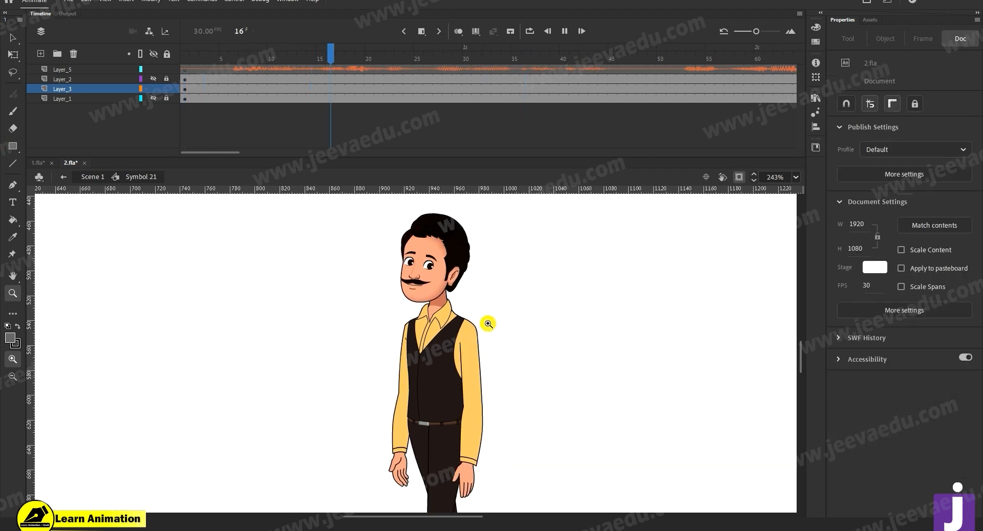
{"action": "left_click", "coordinate": [216, 70]}
{"action": "left_click_drag", "start_coordinate": [9, 115], "coordinate": [0, 135]}
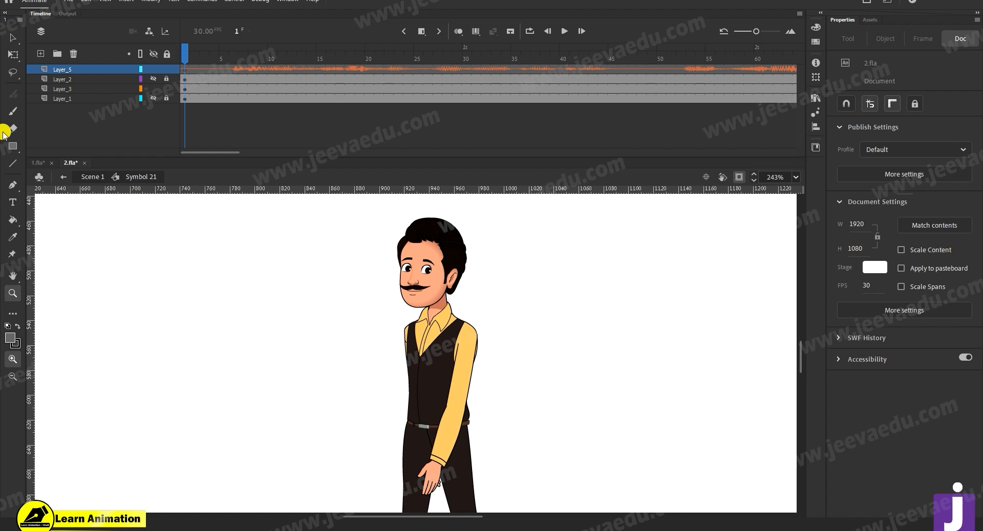
{"action": "key", "text": "Return"}
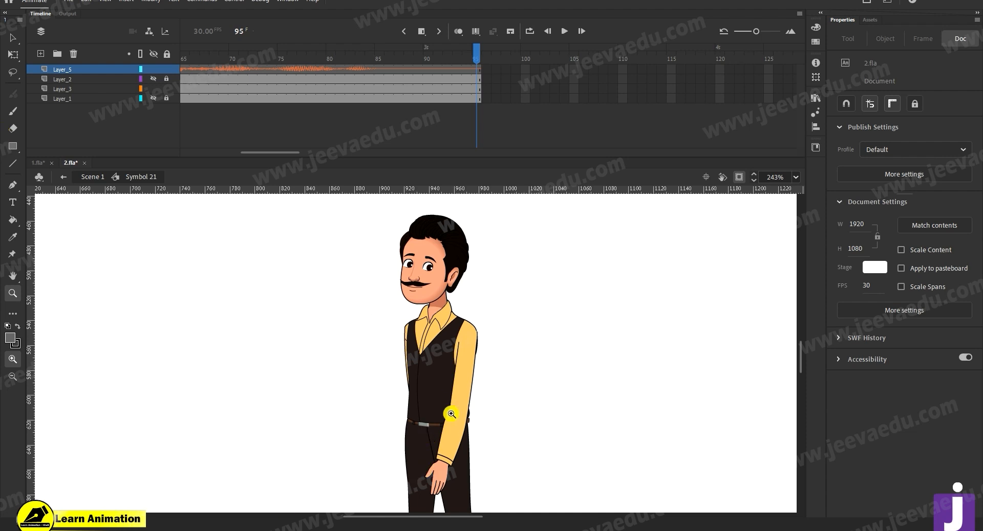
- Open Symbol 2 from the moustached man and scrub its walk from the start to frame 13
{"action": "key", "text": "v"}
{"action": "double_click", "coordinate": [458, 416]}
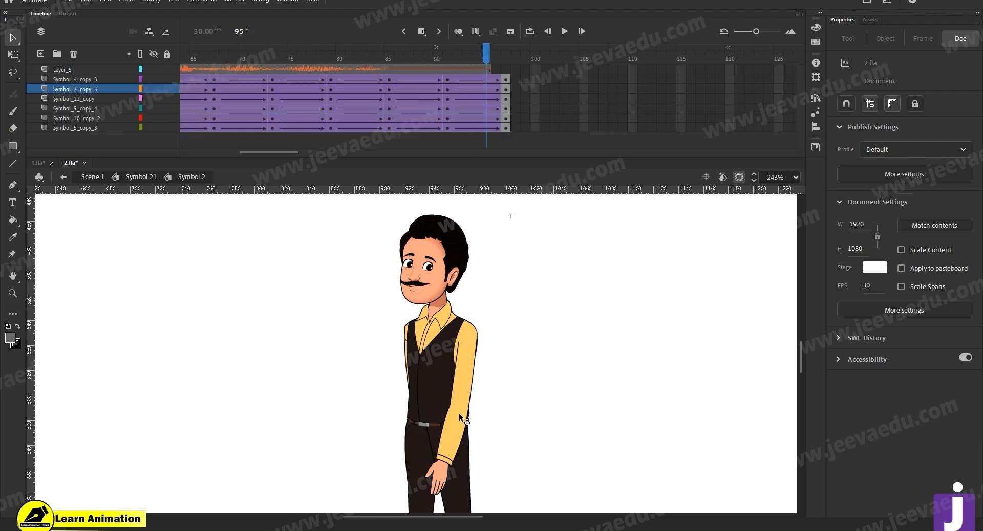
{"action": "left_click_drag", "start_coordinate": [287, 153], "coordinate": [134, 148]}
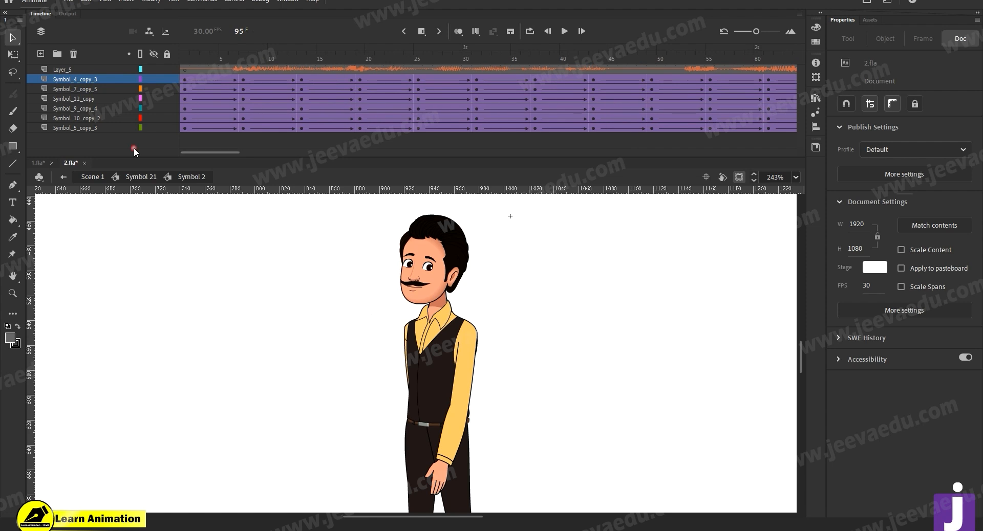
{"action": "left_click", "coordinate": [192, 62]}
{"action": "left_click_drag", "start_coordinate": [195, 54], "coordinate": [299, 104]}
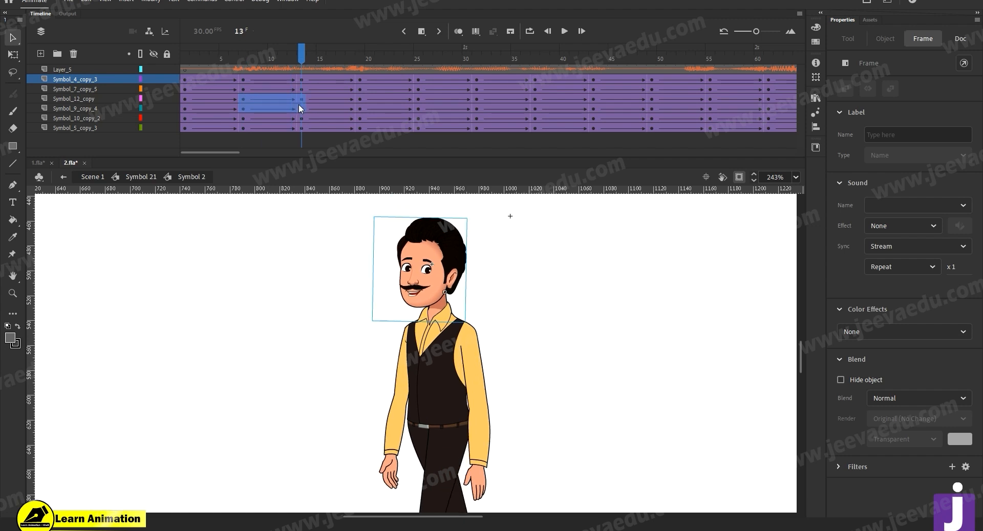
{"action": "left_click", "coordinate": [301, 61]}
- Open the near arm's Symbol 4 copy 3 and insert a keyframe at frame 13 on its unlocked Symbol_14 forearm layer
{"action": "left_click", "coordinate": [485, 416]}
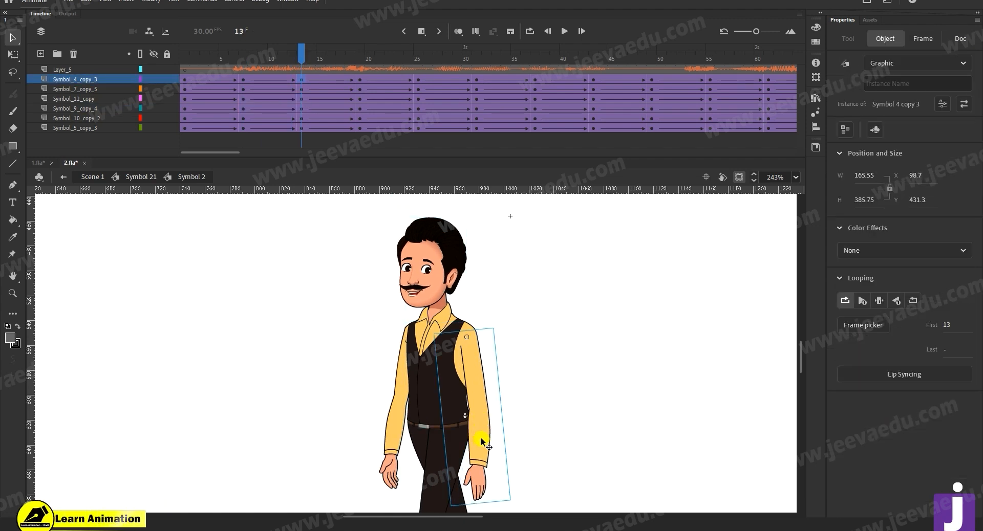
{"action": "left_click", "coordinate": [242, 80]}
{"action": "left_click_drag", "start_coordinate": [256, 55], "coordinate": [301, 56]}
{"action": "left_click", "coordinate": [300, 82]}
{"action": "left_click", "coordinate": [474, 458]}
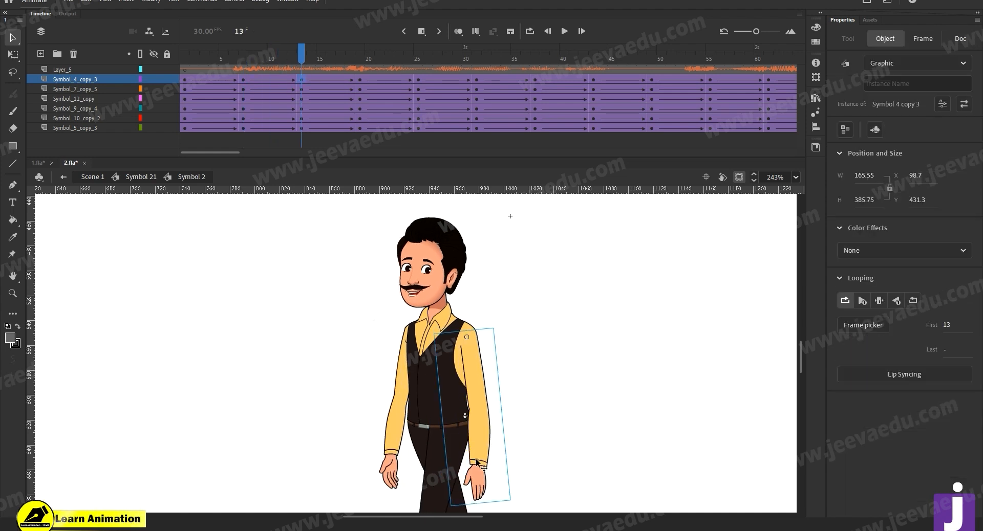
{"action": "double_click", "coordinate": [474, 459]}
{"action": "left_click", "coordinate": [301, 70]}
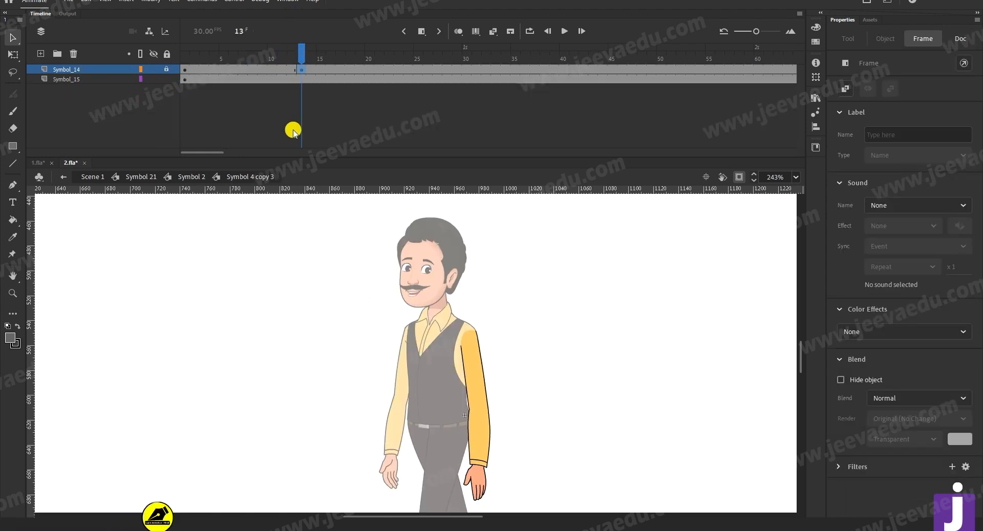
{"action": "left_click", "coordinate": [483, 447]}
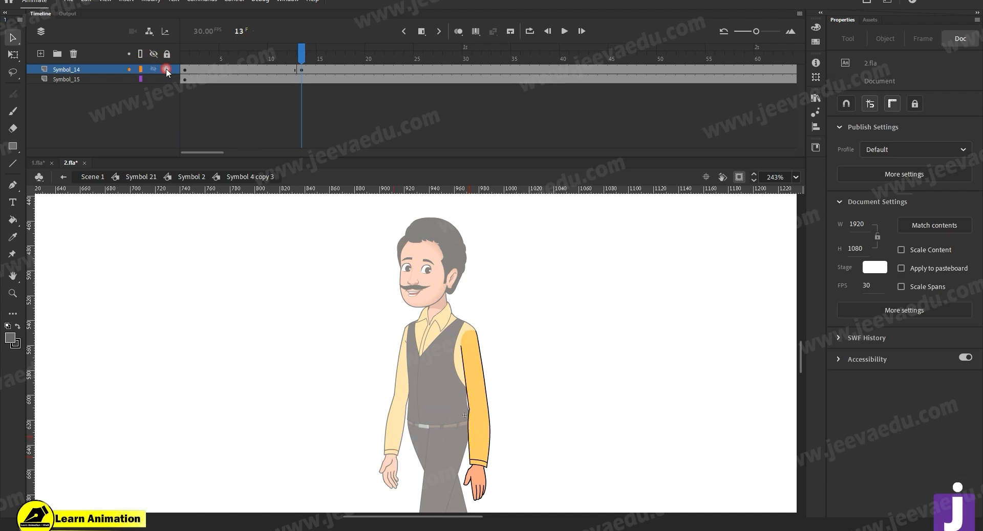
- Insert a keyframe at frame 7 on Symbol_14 and create a classic tween to frame 13 with ease 100
{"action": "left_click", "coordinate": [241, 70]}
{"action": "key", "text": "F6"}
{"action": "right_click", "coordinate": [281, 69]}
{"action": "left_click", "coordinate": [312, 75]}
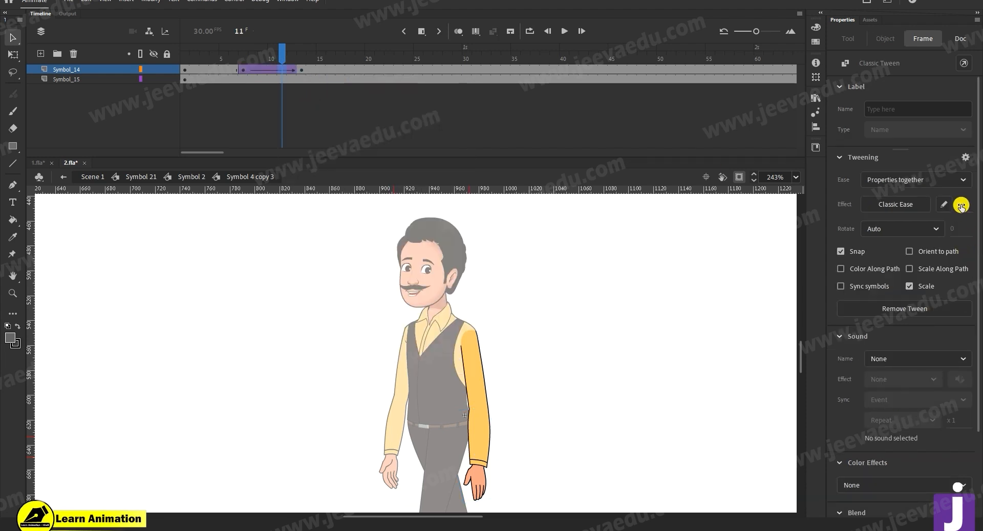
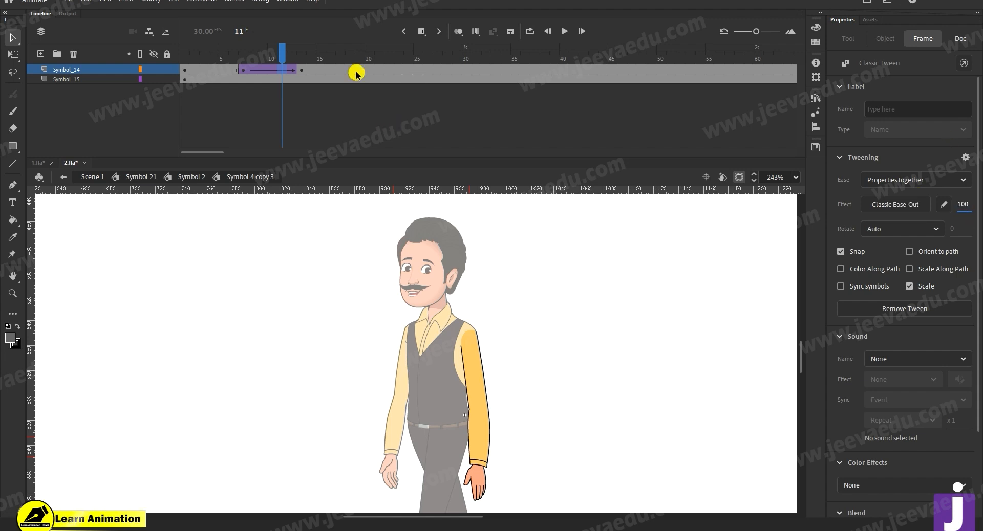
- Rotate the forearm forward at frame 13 to bend the elbow, return to Symbol 2, and play the arm movement
{"action": "left_click", "coordinate": [300, 69]}
{"action": "key", "text": "q"}
{"action": "left_click_drag", "start_coordinate": [514, 493], "coordinate": [424, 441]}
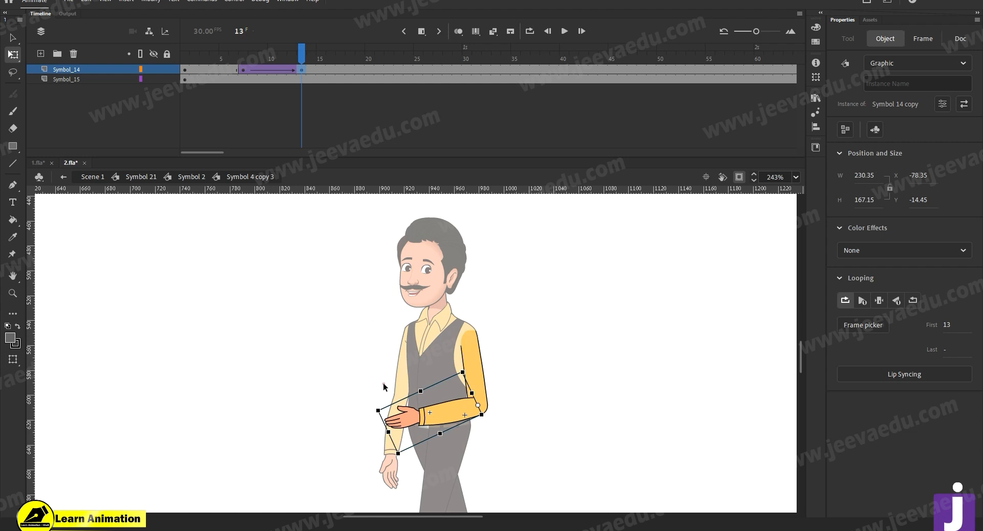
{"action": "double_click", "coordinate": [385, 387]}
{"action": "left_click_drag", "start_coordinate": [299, 58], "coordinate": [207, 77]}
{"action": "key", "text": "Return"}
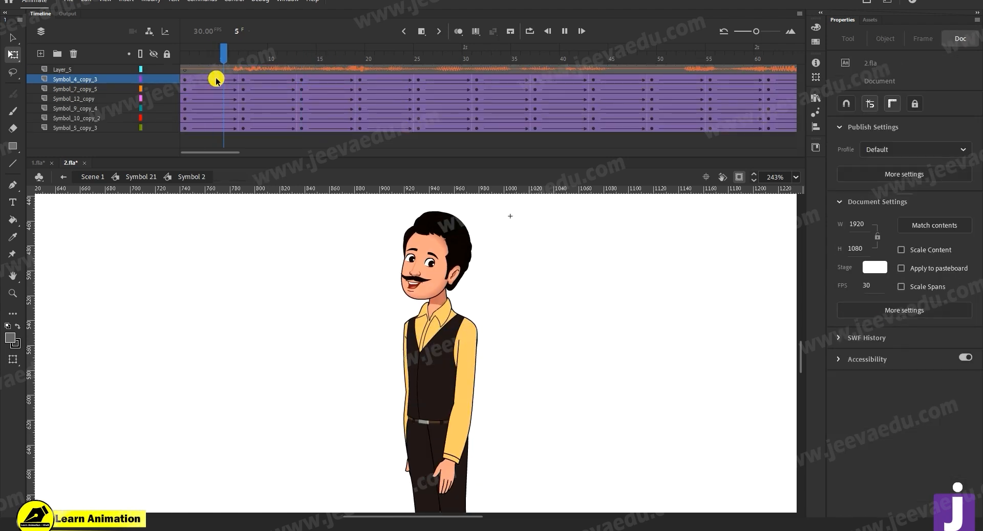
- Rotate the whole near arm forward at frame 13 so the open hand reaches out in front of the body
{"action": "left_click_drag", "start_coordinate": [302, 79], "coordinate": [299, 126]}
{"action": "left_click", "coordinate": [456, 449]}
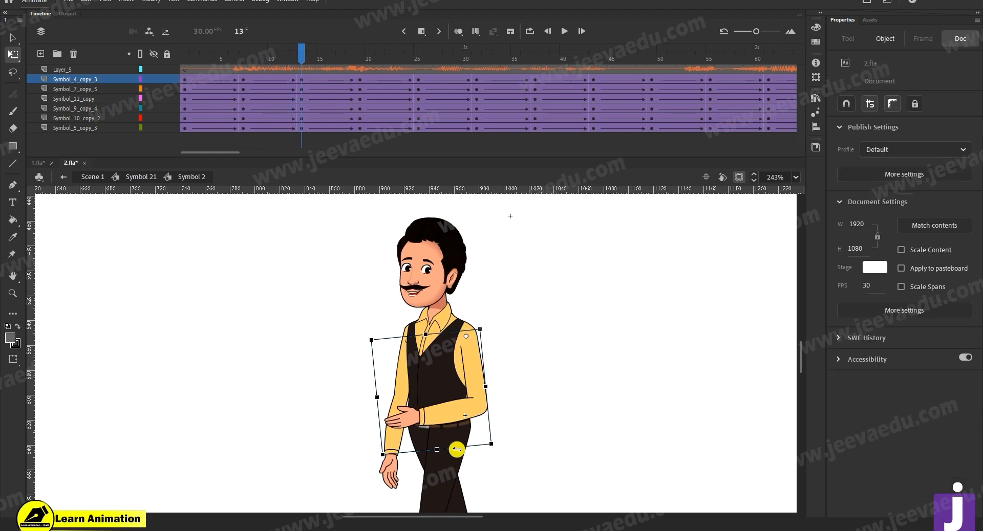
{"action": "left_click_drag", "start_coordinate": [500, 450], "coordinate": [444, 482]}
{"action": "left_click", "coordinate": [563, 395]}
{"action": "left_click", "coordinate": [398, 410]}
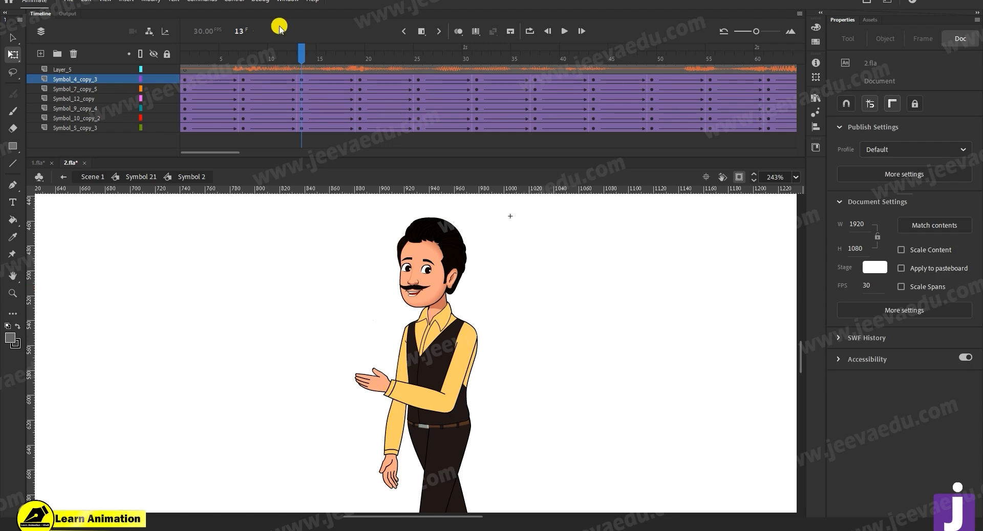
- Step through the frames around frame 13 and play the walk to check the raised-arm gesture
{"action": "key", "text": "comma"}
{"action": "key", "text": "comma"}
{"action": "key", "text": "comma"}
{"action": "key", "text": "period"}
{"action": "key", "text": "period"}
{"action": "key", "text": "period"}
{"action": "key", "text": "period"}
{"action": "key", "text": "period"}
{"action": "key", "text": "period"}
{"action": "key", "text": "period"}
{"action": "key", "text": "period"}
{"action": "key", "text": "period"}
{"action": "key", "text": "period"}
{"action": "key", "text": "period"}
{"action": "key", "text": "period"}
{"action": "key", "text": "period"}
{"action": "key", "text": "period"}
{"action": "key", "text": "period"}
{"action": "key", "text": "period"}
{"action": "key", "text": "period"}
{"action": "key", "text": "period"}
{"action": "key", "text": "period"}
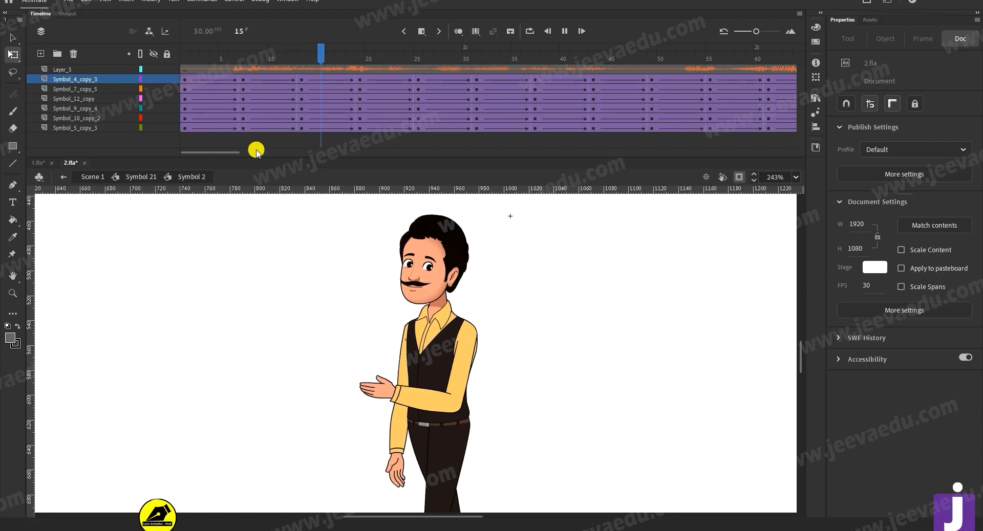
- Adjust the far arm's rotation slightly at frame 13
{"action": "left_click_drag", "start_coordinate": [288, 61], "coordinate": [305, 140]}
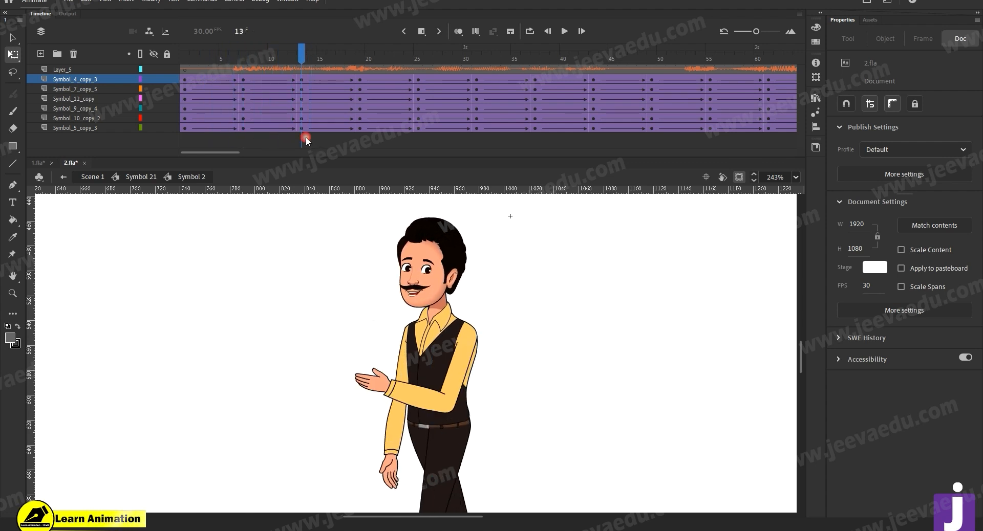
{"action": "left_click", "coordinate": [393, 477]}
{"action": "left_click_drag", "start_coordinate": [419, 493], "coordinate": [431, 493]}
- Rotate the near arm forward at frame 19 so the raised hand holds the gesture
{"action": "left_click_drag", "start_coordinate": [293, 47], "coordinate": [360, 134]}
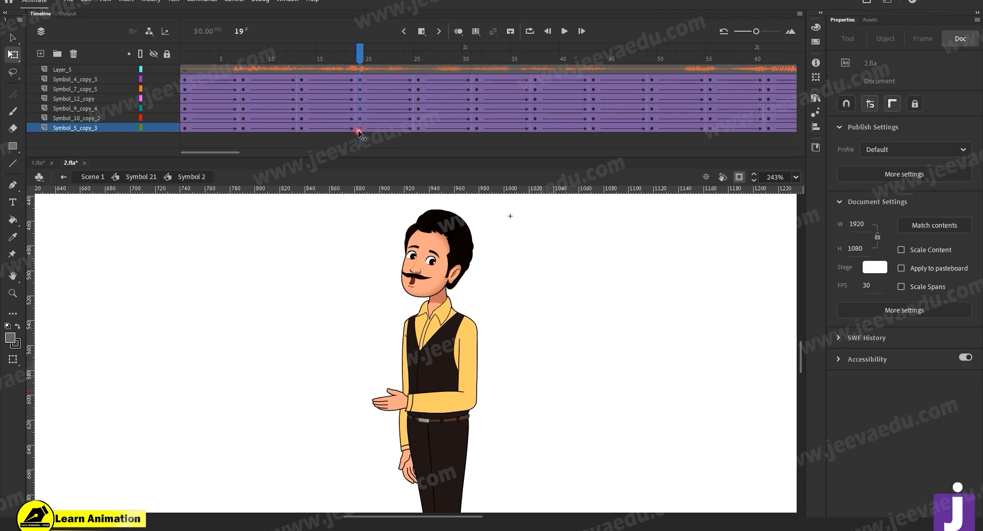
{"action": "left_click", "coordinate": [459, 412]}
{"action": "left_click_drag", "start_coordinate": [478, 438], "coordinate": [460, 454]}
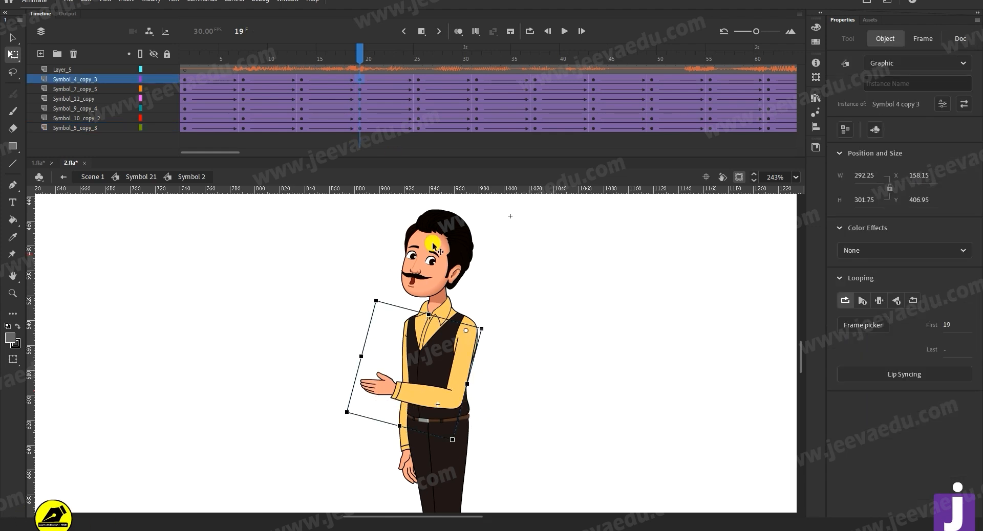
{"action": "key", "text": "Left"}
{"action": "key", "text": "Right"}
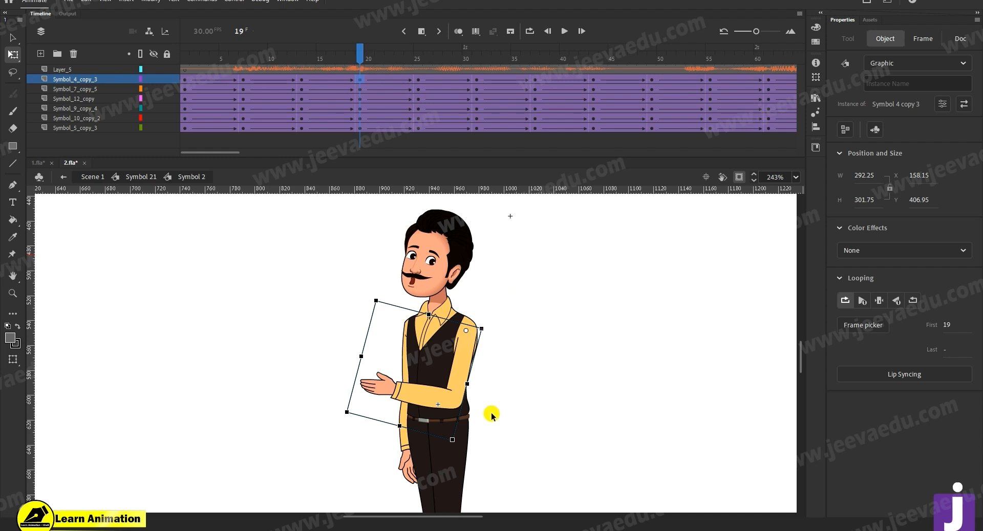
- Nudge the near arm slightly left at frame 19 to align it with the shoulder
{"action": "key", "text": "z"}
{"action": "left_click", "coordinate": [479, 390]}
{"action": "left_click_drag", "start_coordinate": [480, 390], "coordinate": [486, 391]}
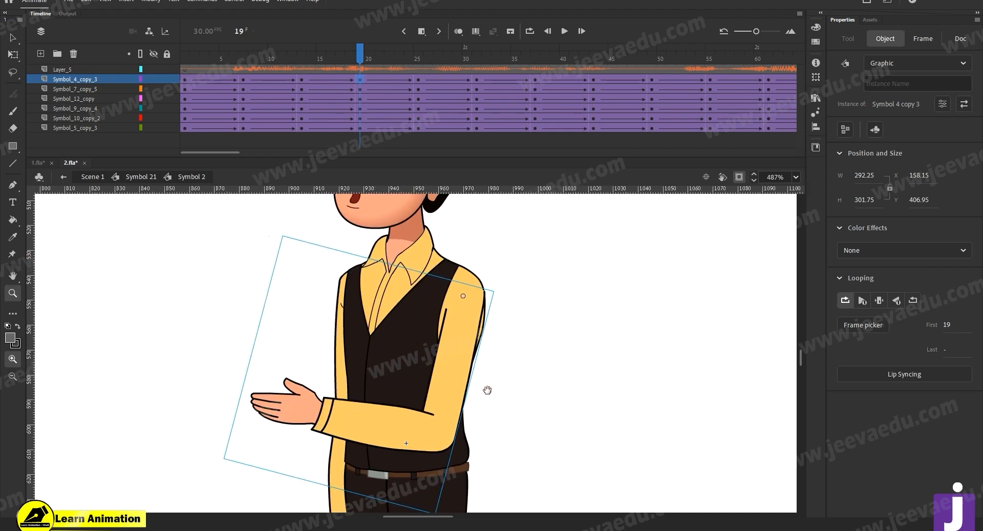
{"action": "key", "text": "Left"}
{"action": "left_click_drag", "start_coordinate": [357, 57], "coordinate": [359, 107]}
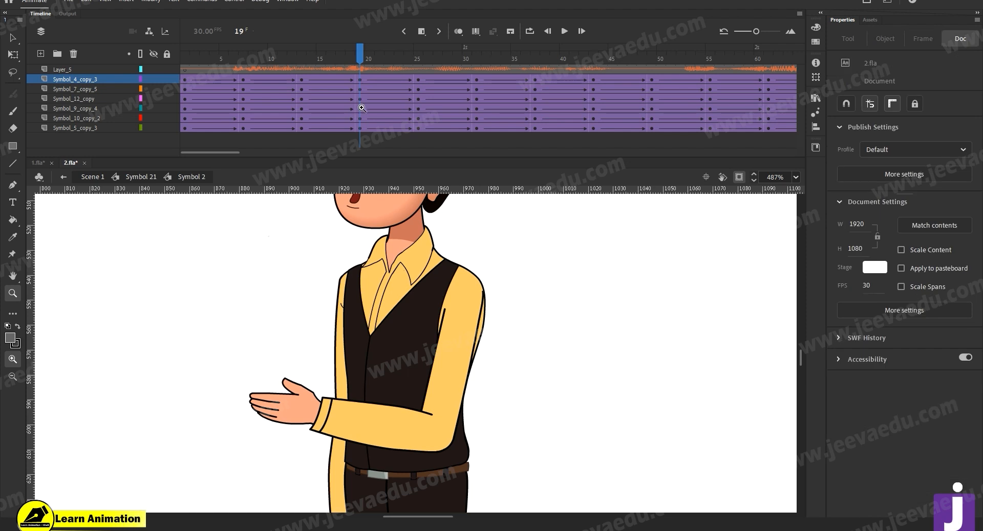
- Compare the arm between frames 13 and 19, refine the near arm's rotation at frame 19, and play the walk
{"action": "key", "text": "v"}
{"action": "key", "text": "z"}
{"action": "left_click", "coordinate": [424, 428], "text": "alt"}
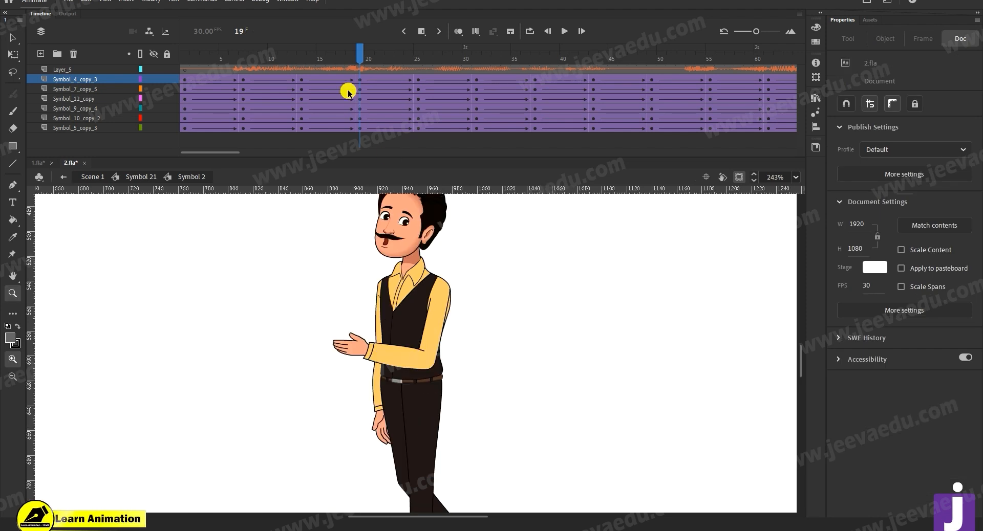
{"action": "left_click_drag", "start_coordinate": [302, 77], "coordinate": [361, 104]}
{"action": "key", "text": "v"}
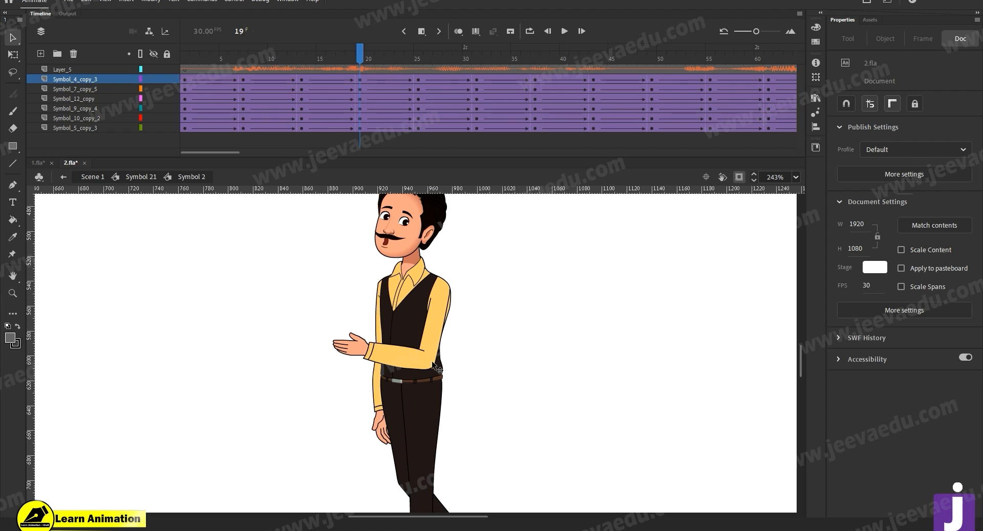
{"action": "left_click", "coordinate": [437, 339]}
{"action": "key", "text": "q"}
{"action": "left_click_drag", "start_coordinate": [433, 407], "coordinate": [425, 406]}
{"action": "left_click_drag", "start_coordinate": [264, 91], "coordinate": [179, 106]}
{"action": "key", "text": "Return"}
{"action": "key", "text": "Return"}
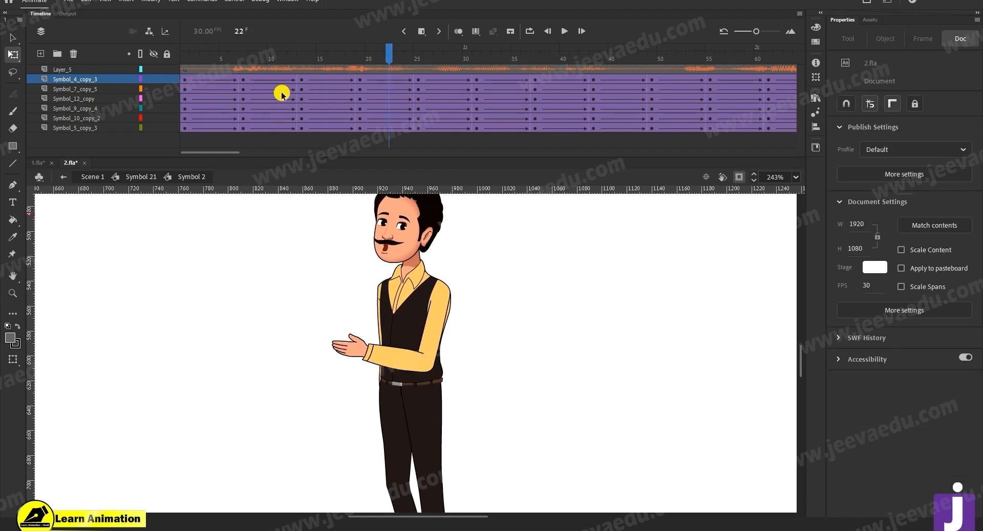
- Synchronize the symbols across all frames of the near arm's Symbol_4_copy_3 layer
{"action": "left_click_drag", "start_coordinate": [387, 54], "coordinate": [419, 88]}
{"action": "left_click", "coordinate": [358, 82]}
{"action": "key", "text": "v"}
{"action": "left_click", "coordinate": [519, 405]}
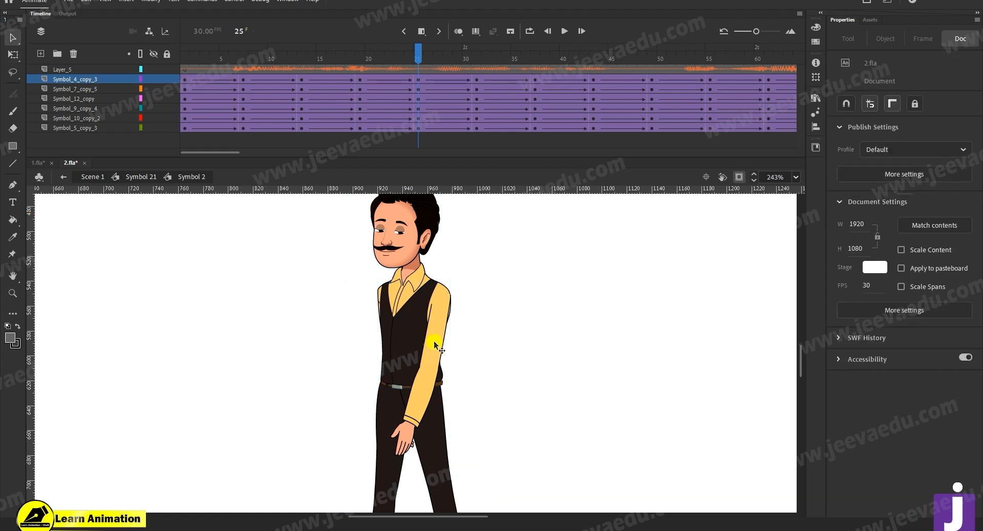
{"action": "left_click", "coordinate": [434, 344]}
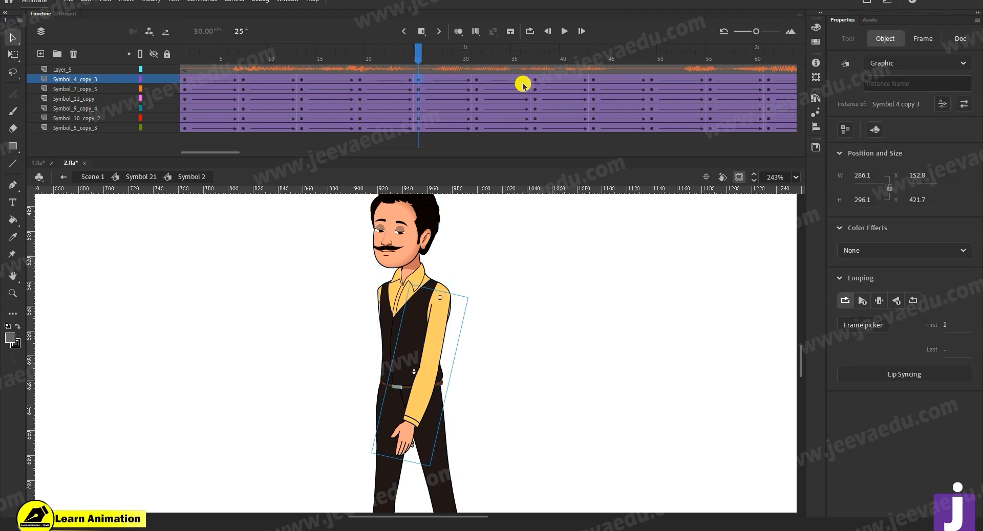
{"action": "left_click", "coordinate": [97, 80]}
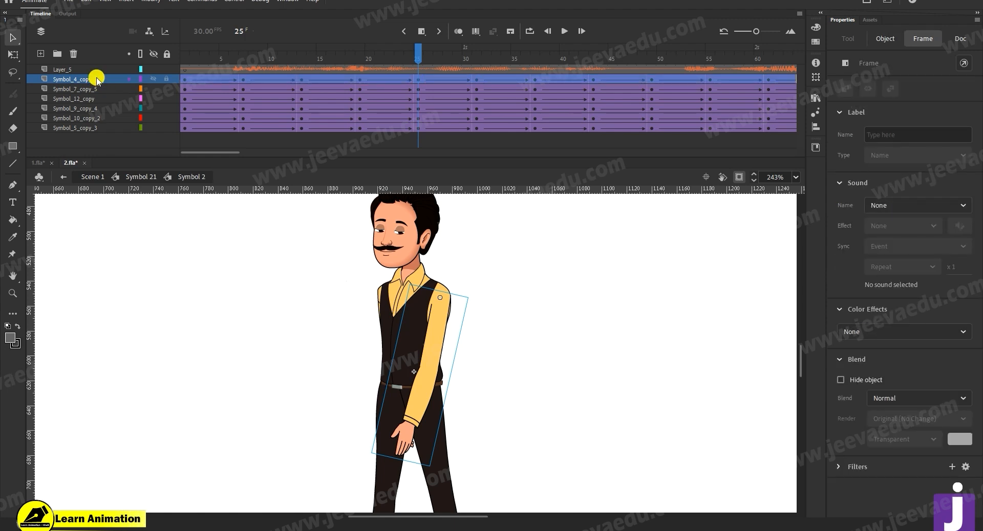
{"action": "right_click", "coordinate": [298, 78]}
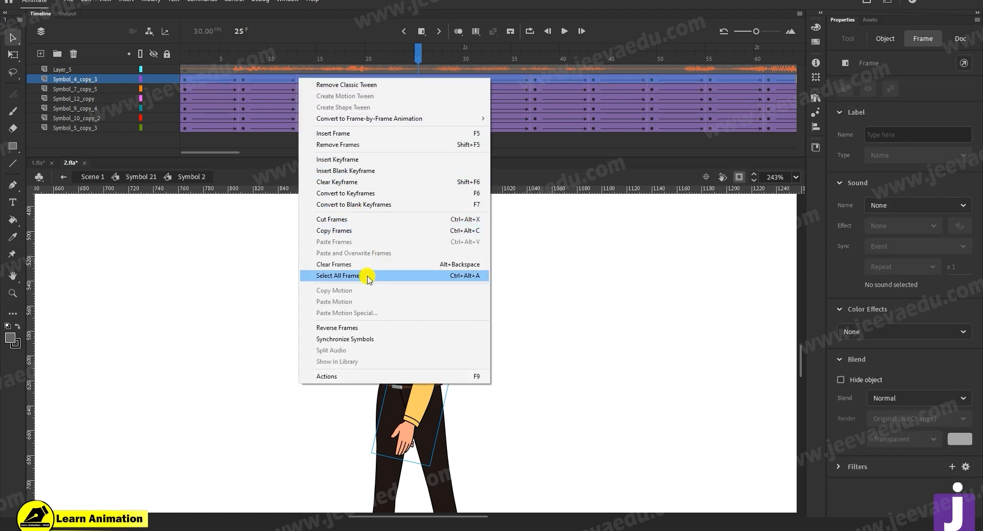
{"action": "left_click", "coordinate": [368, 338]}
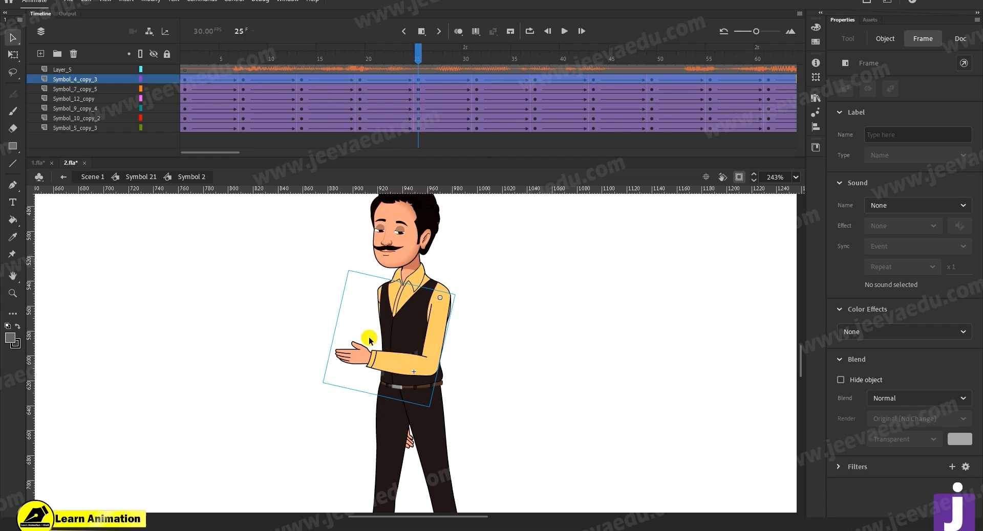
- Inside the near arm symbol, add forearm keyframes at frames 19 and 25 and create a classic tween between them
{"action": "left_click", "coordinate": [419, 54]}
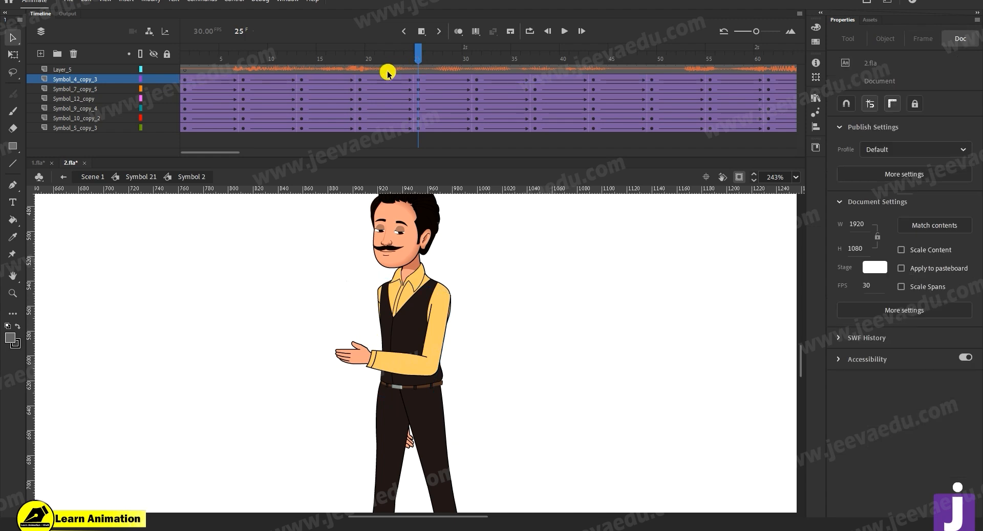
{"action": "double_click", "coordinate": [425, 361]}
{"action": "left_click", "coordinate": [418, 69]}
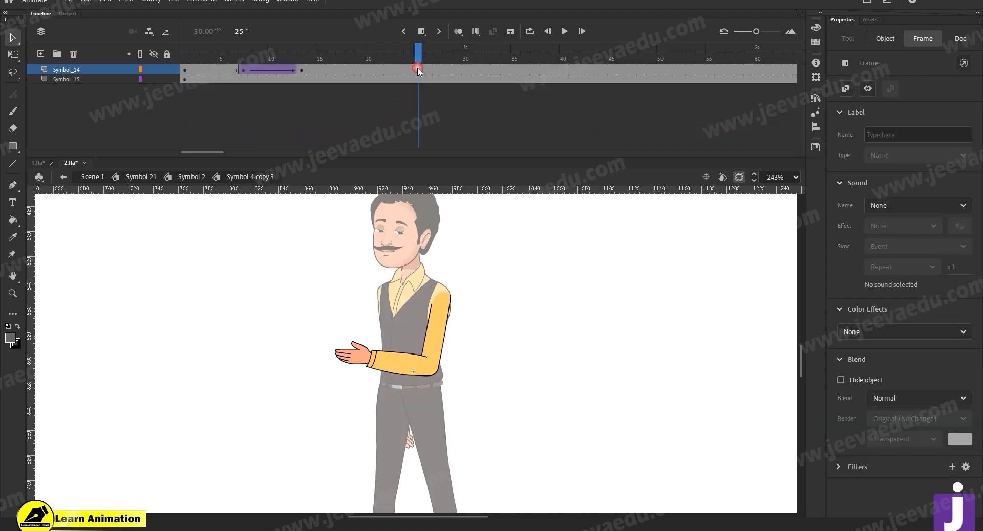
{"action": "key", "text": "F6"}
{"action": "left_click", "coordinate": [379, 69]}
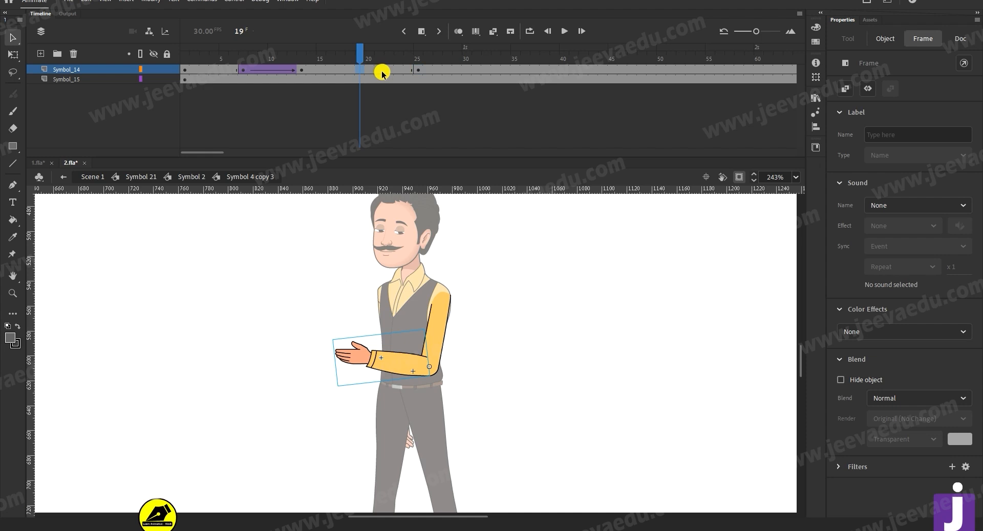
{"action": "right_click", "coordinate": [378, 69]}
{"action": "left_click", "coordinate": [404, 79]}
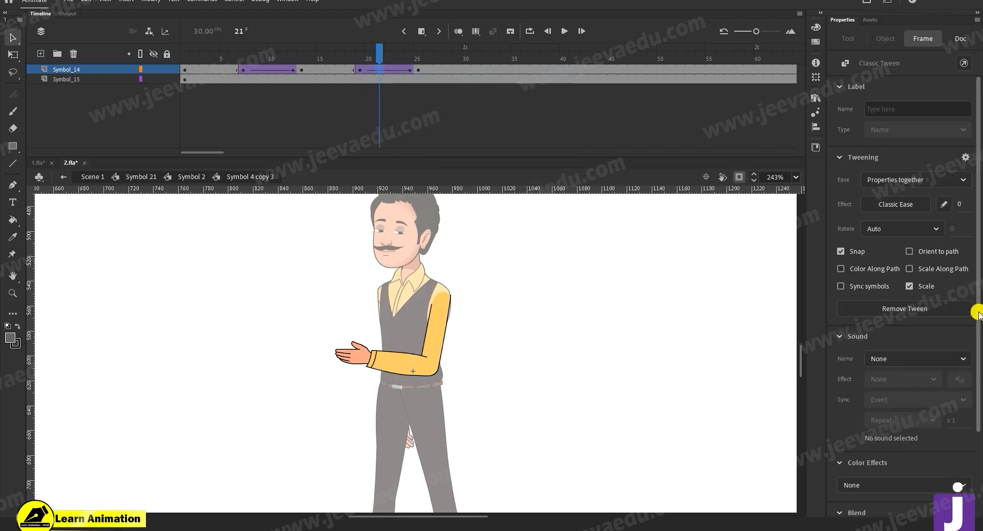
- Rotate the forearm slightly down at frame 25 and return to the walking character symbol
{"action": "left_click", "coordinate": [418, 69]}
{"action": "key", "text": "q"}
{"action": "left_click_drag", "start_coordinate": [337, 415], "coordinate": [344, 454]}
{"action": "double_click", "coordinate": [292, 318]}
- Rotate the whole near arm forward from the shoulder at frame 25 and scrub the neighbouring frames to check the motion
{"action": "left_click_drag", "start_coordinate": [430, 444], "coordinate": [372, 433]}
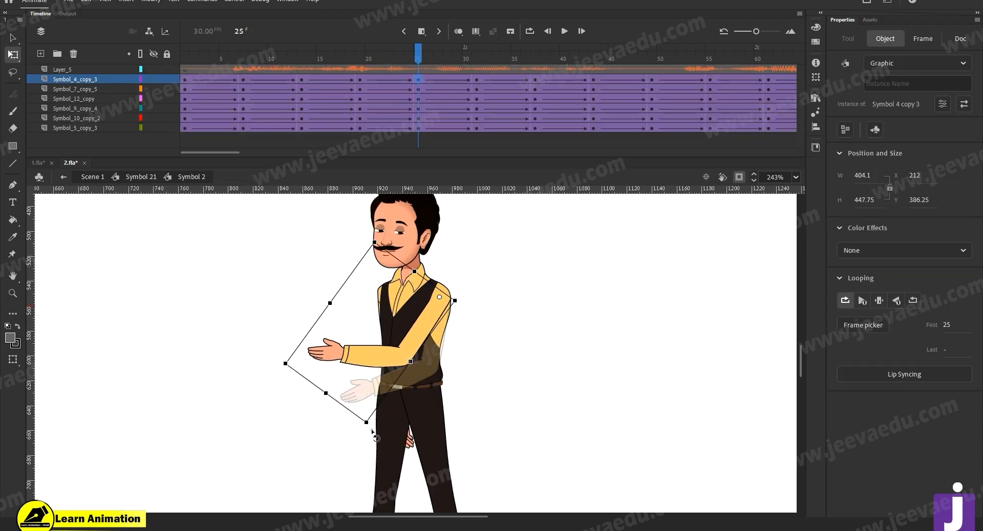
{"action": "left_click", "coordinate": [477, 323]}
{"action": "left_click_drag", "start_coordinate": [408, 51], "coordinate": [418, 124]}
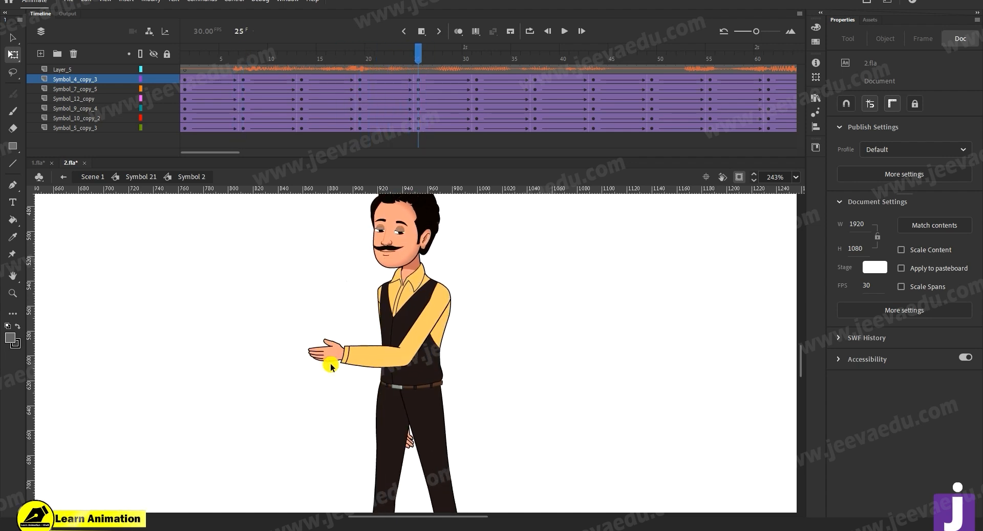
{"action": "left_click_drag", "start_coordinate": [416, 60], "coordinate": [419, 119]}
- Rotate the near arm forward at frame 31 to hold the gesture and nudge it slightly up to the shoulder
{"action": "left_click_drag", "start_coordinate": [429, 51], "coordinate": [475, 100]}
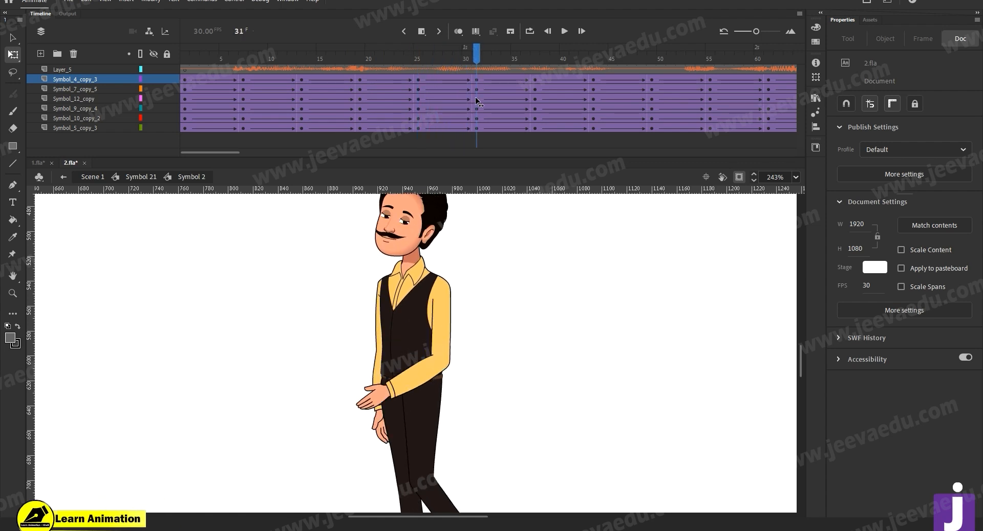
{"action": "left_click", "coordinate": [444, 360]}
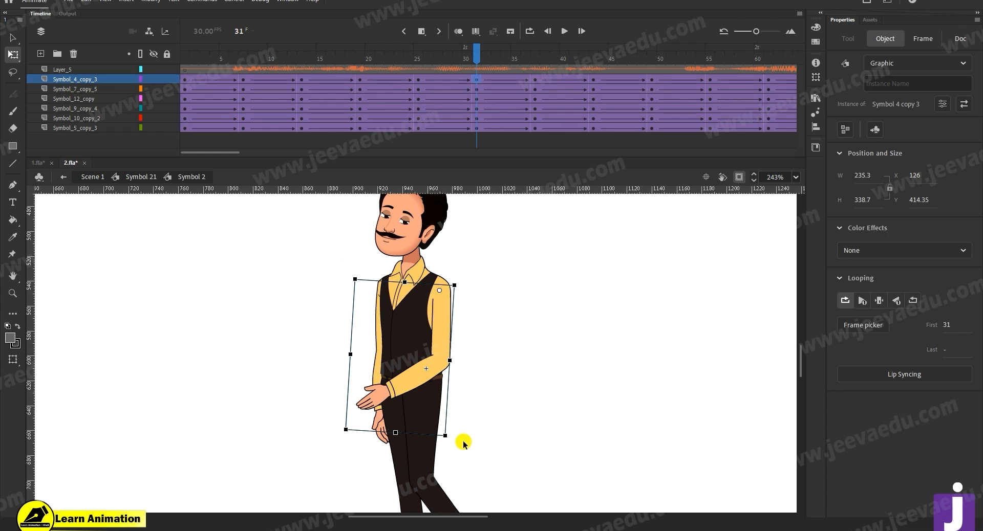
{"action": "left_click_drag", "start_coordinate": [453, 438], "coordinate": [415, 395]}
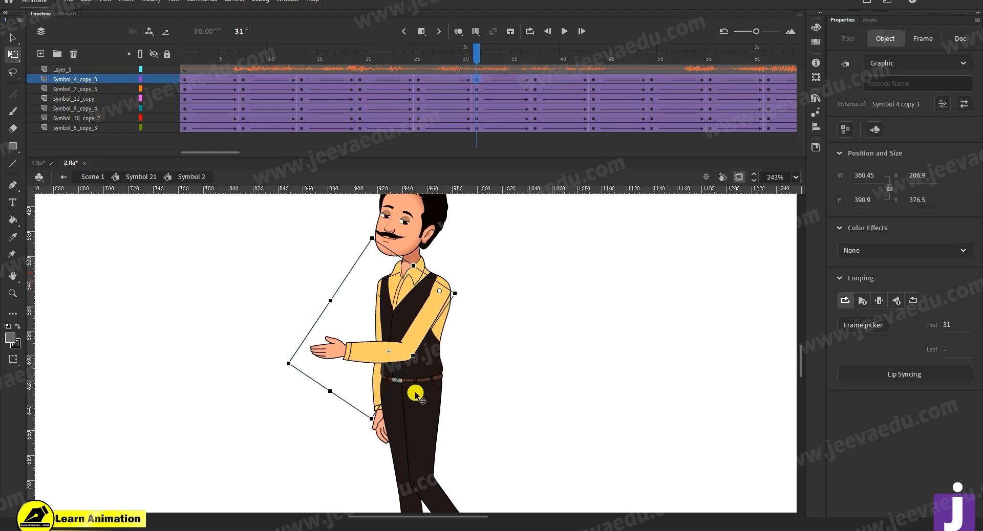
{"action": "left_click", "coordinate": [458, 366]}
{"action": "left_click", "coordinate": [442, 307]}
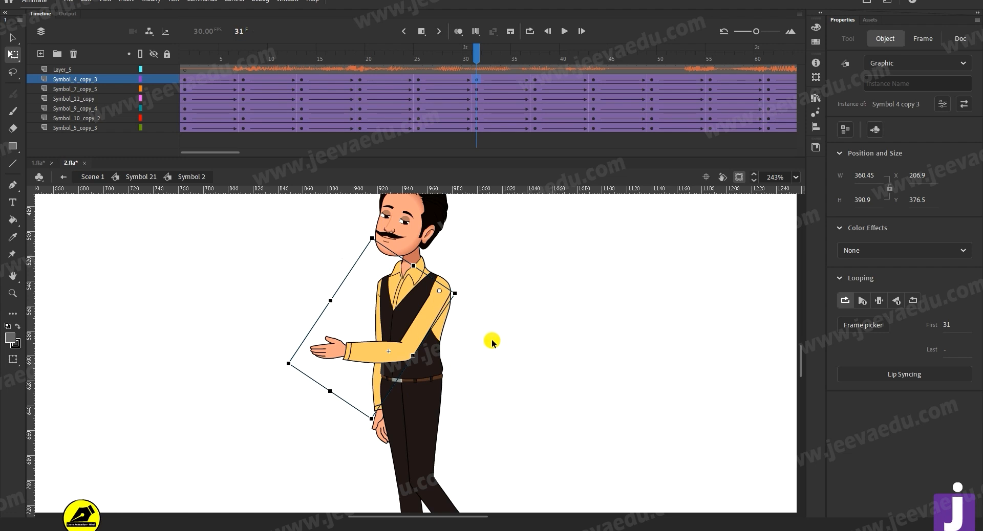
{"action": "key", "text": "Up"}
{"action": "key", "text": "Left"}
{"action": "key", "text": "Right"}
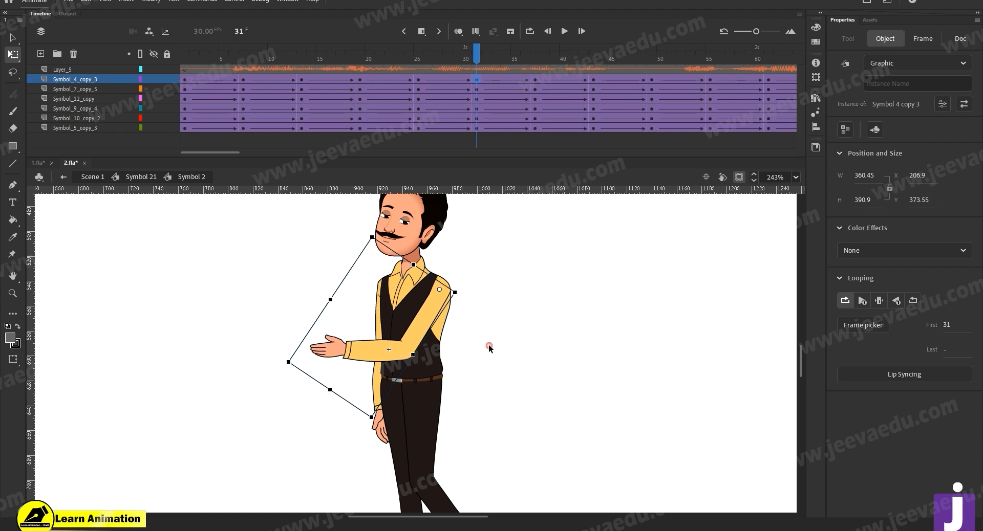
{"action": "left_click", "coordinate": [488, 348]}
- Inside the near arm symbol, add forearm keyframes at frames 31 and 37 and join them with a classic tween at ease 100
{"action": "left_click_drag", "start_coordinate": [458, 60], "coordinate": [537, 123]}
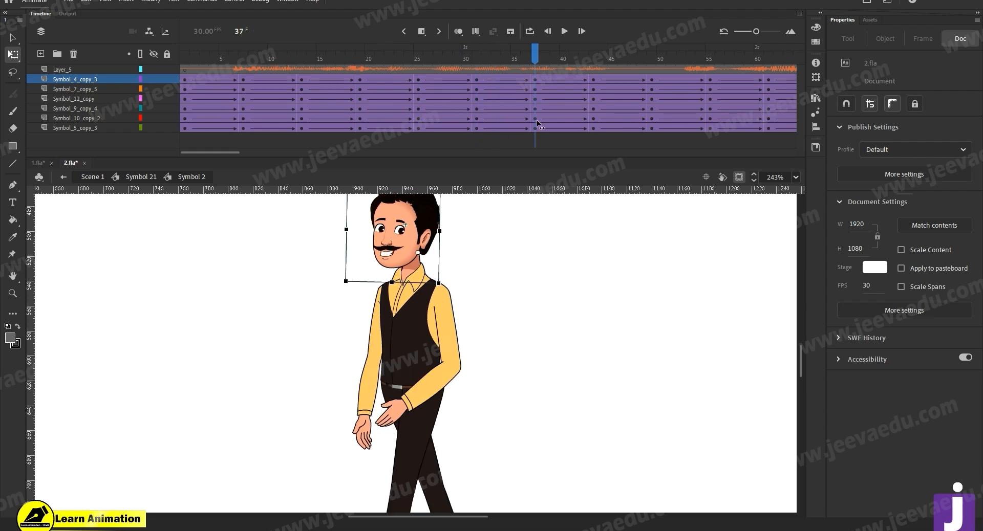
{"action": "left_click", "coordinate": [422, 393]}
{"action": "double_click", "coordinate": [422, 393]}
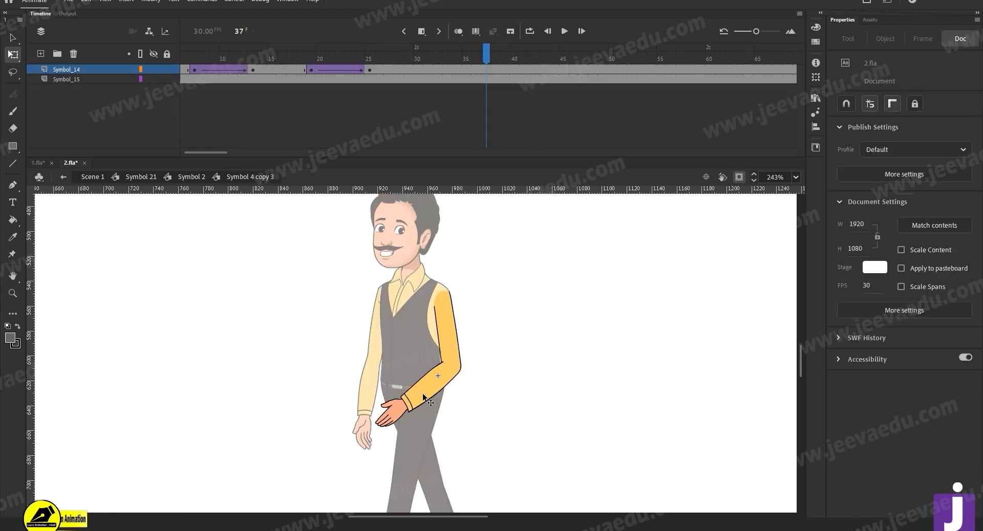
{"action": "double_click", "coordinate": [532, 369]}
{"action": "left_click", "coordinate": [428, 81]}
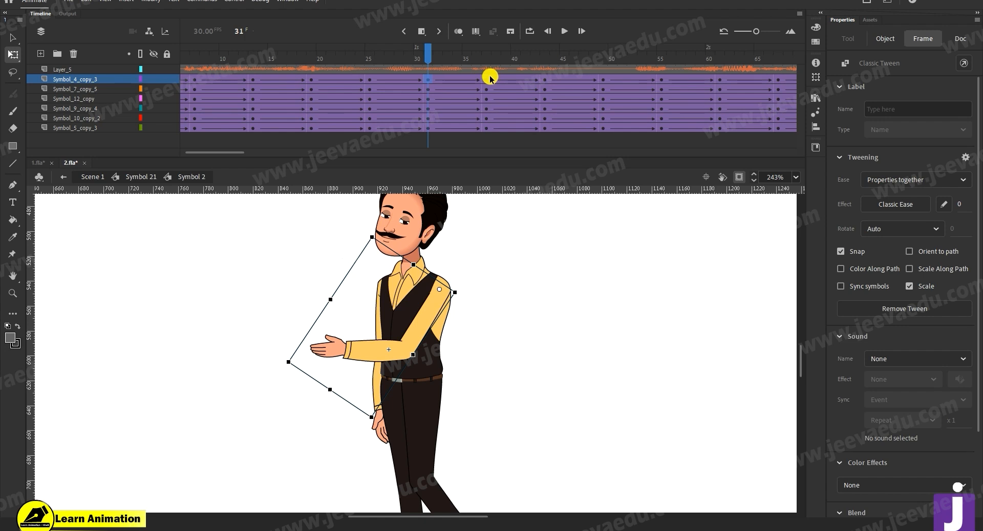
{"action": "left_click_drag", "start_coordinate": [489, 79], "coordinate": [489, 140]}
{"action": "double_click", "coordinate": [451, 360]}
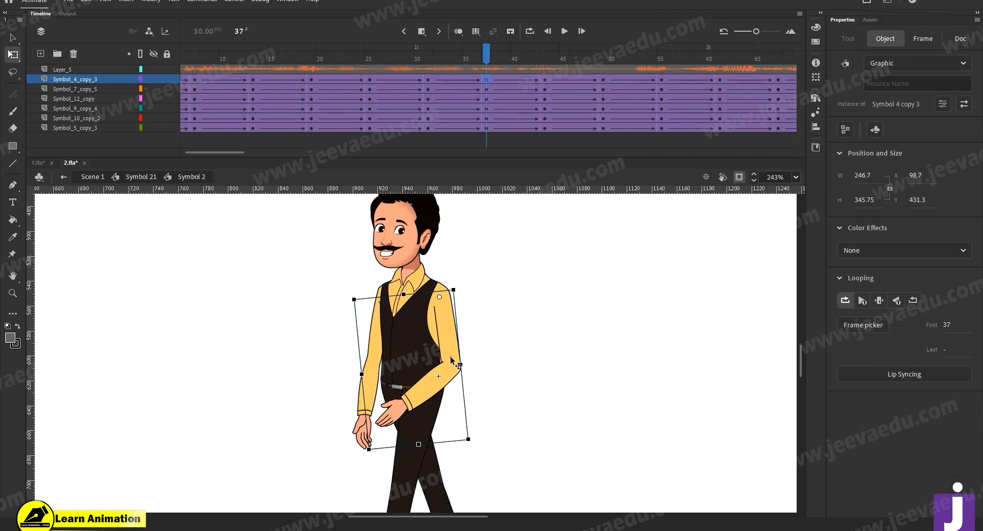
{"action": "left_click", "coordinate": [485, 70]}
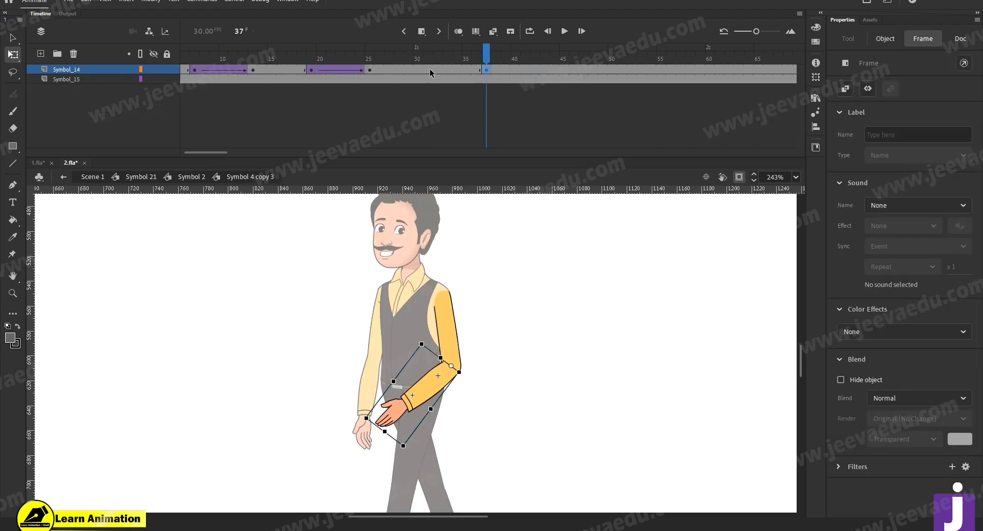
{"action": "right_click", "coordinate": [456, 72]}
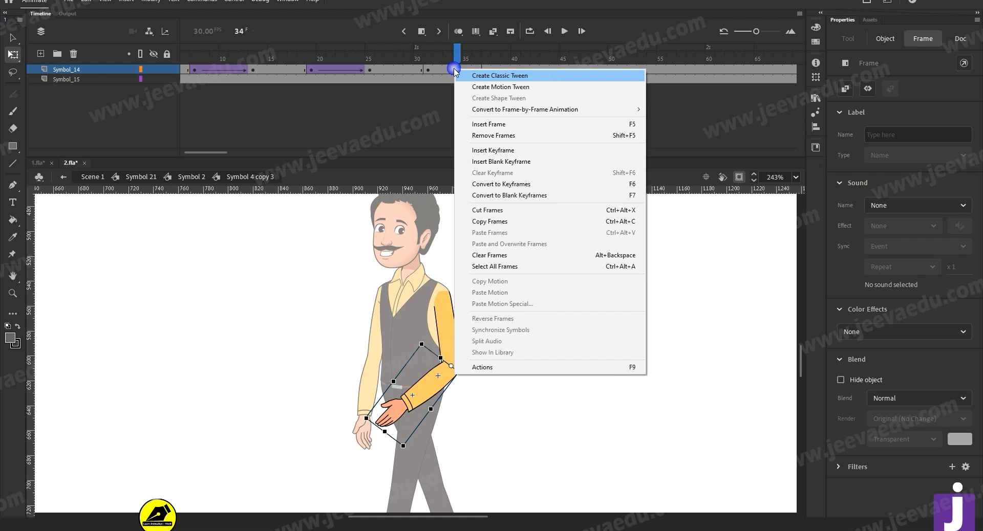
{"action": "left_click", "coordinate": [487, 76]}
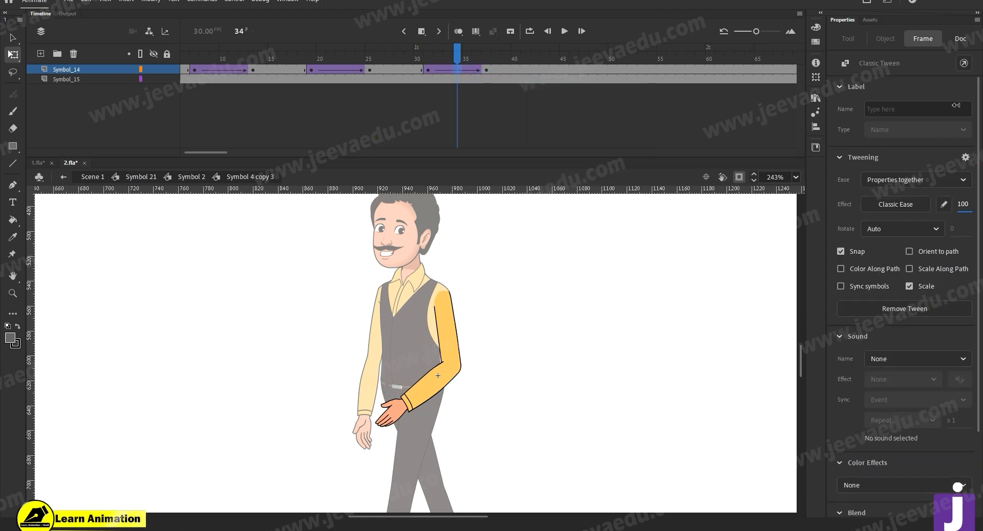
- Rotate the forearm down at frame 37 until it hangs straight, and return to the walking character symbol
{"action": "left_click", "coordinate": [485, 70]}
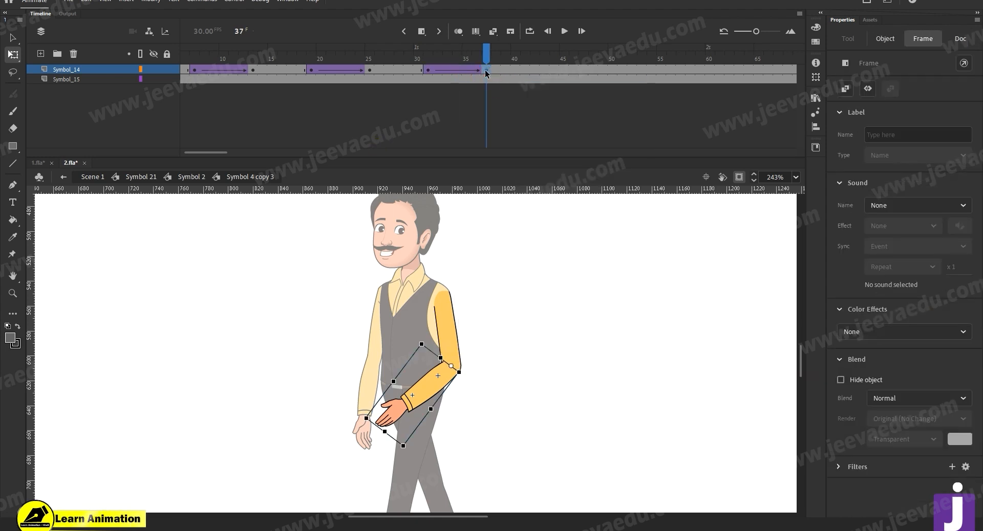
{"action": "left_click_drag", "start_coordinate": [410, 451], "coordinate": [490, 475]}
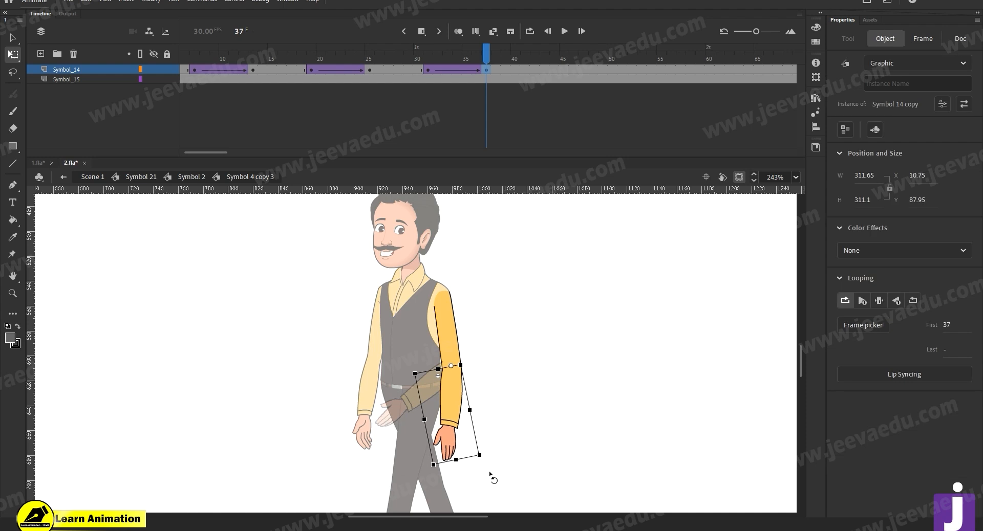
{"action": "double_click", "coordinate": [510, 405]}
{"action": "left_click", "coordinate": [487, 76]}
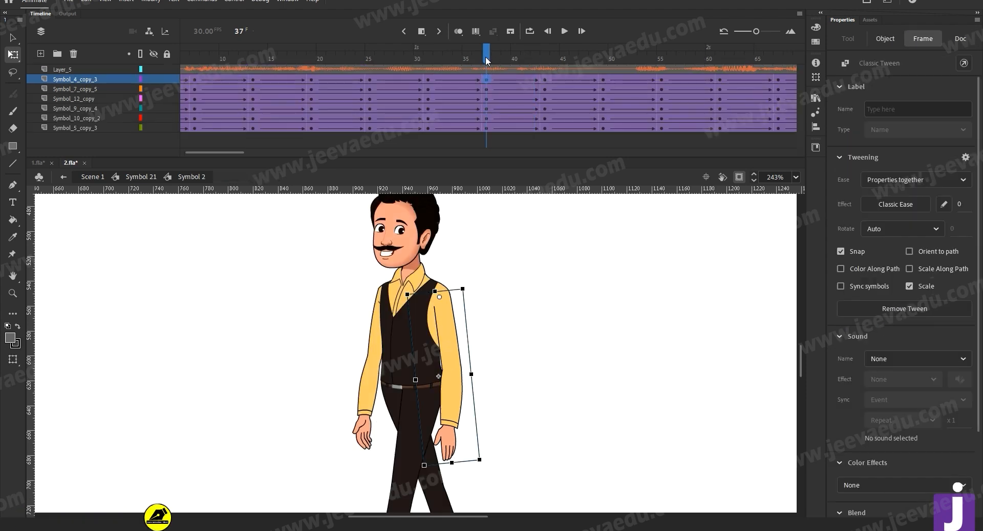
- Play the walk repeatedly from the first frame with the whole figure in view to examine the arm gesture
{"action": "left_click", "coordinate": [431, 79]}
{"action": "left_click_drag", "start_coordinate": [431, 80], "coordinate": [1, 163]}
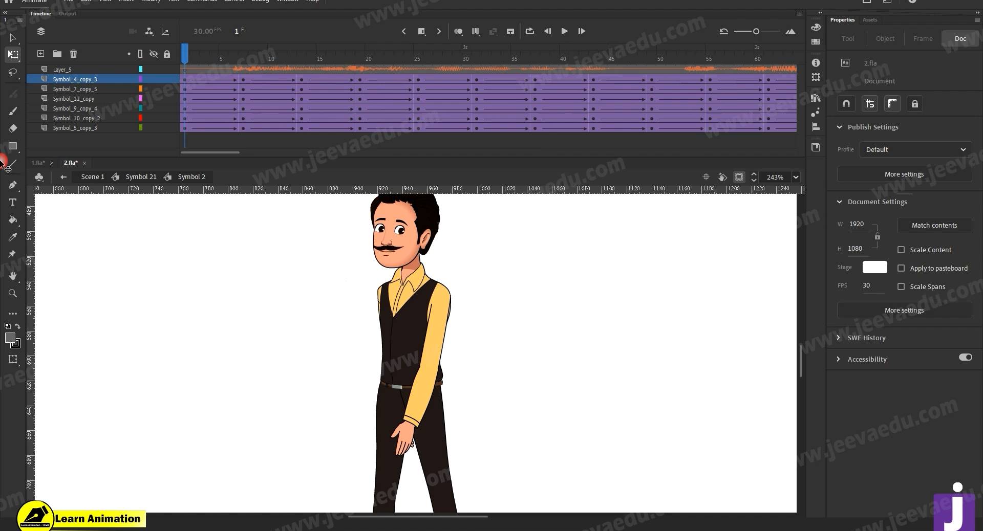
{"action": "left_click", "coordinate": [475, 408], "text": "alt"}
{"action": "key", "text": "Return"}
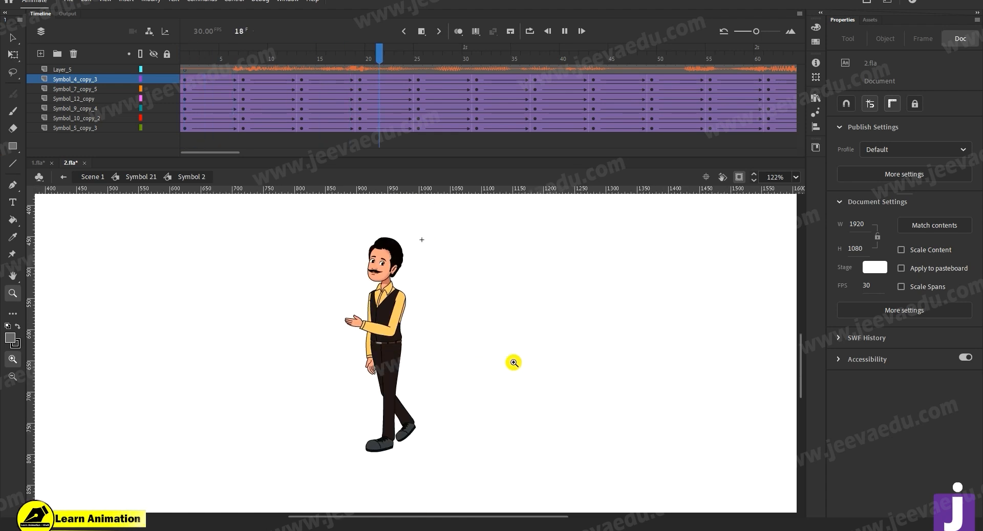
{"action": "key", "text": "Return"}
{"action": "left_click_drag", "start_coordinate": [476, 61], "coordinate": [66, 108]}
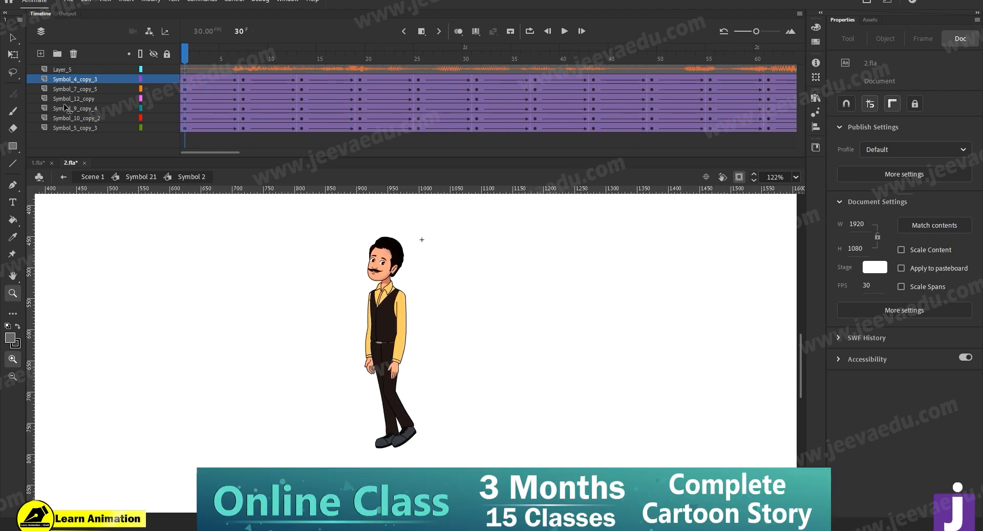
{"action": "key", "text": "Return"}
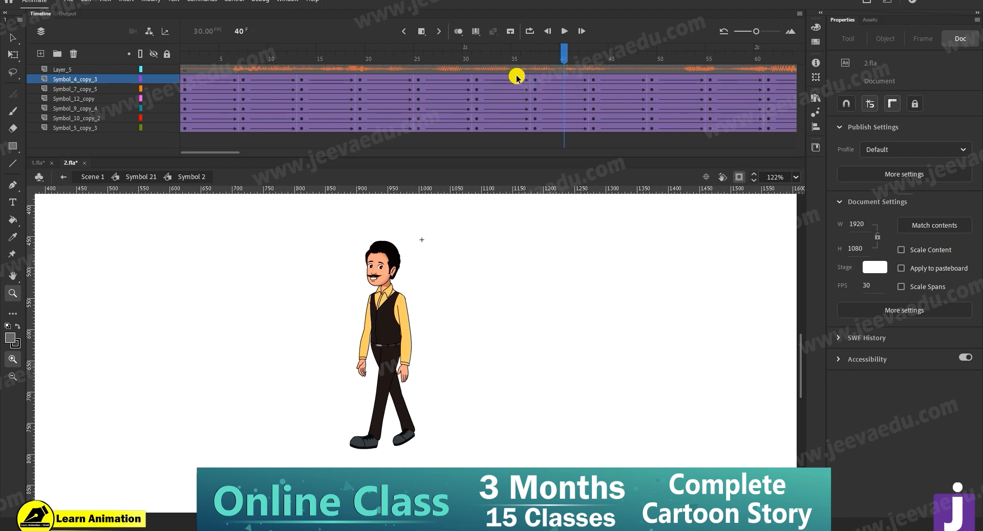
{"action": "left_click_drag", "start_coordinate": [252, 105], "coordinate": [1, 153]}
{"action": "key", "text": "Return"}
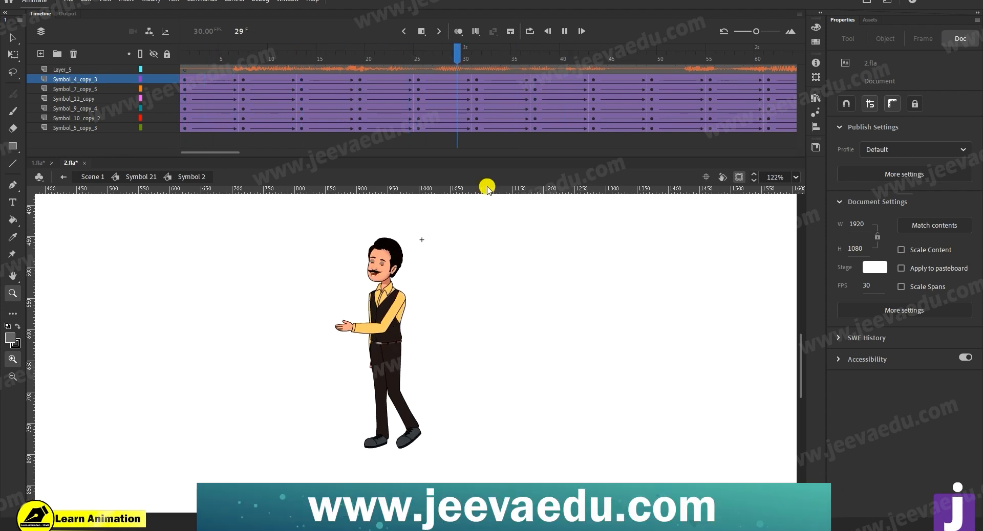
{"action": "key", "text": "Return"}
{"action": "left_click_drag", "start_coordinate": [57, 133], "coordinate": [215, 70]}
{"action": "key", "text": "Return"}
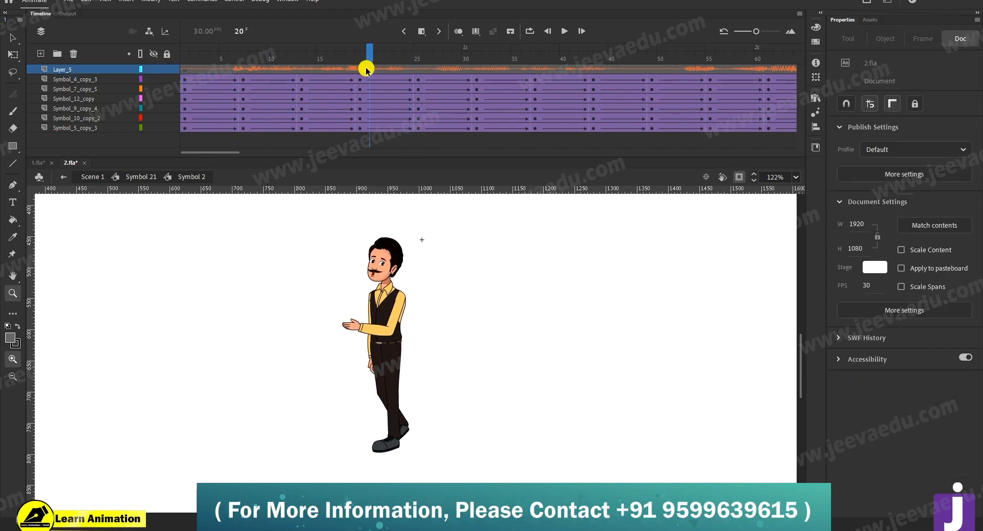
- Clear the forearm keyframes from frame 19 to frame 37 inside the near arm symbol, and check the arm at frame 25
{"action": "left_click_drag", "start_coordinate": [367, 69], "coordinate": [364, 66]}
{"action": "left_click", "coordinate": [388, 320]}
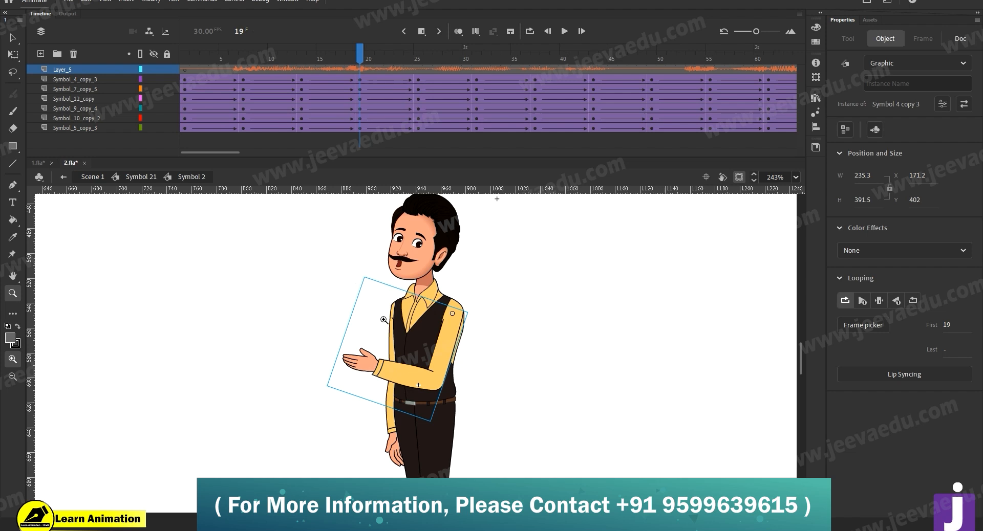
{"action": "double_click", "coordinate": [437, 367]}
{"action": "left_click_drag", "start_coordinate": [361, 55], "coordinate": [563, 80]}
{"action": "right_click", "coordinate": [535, 72]}
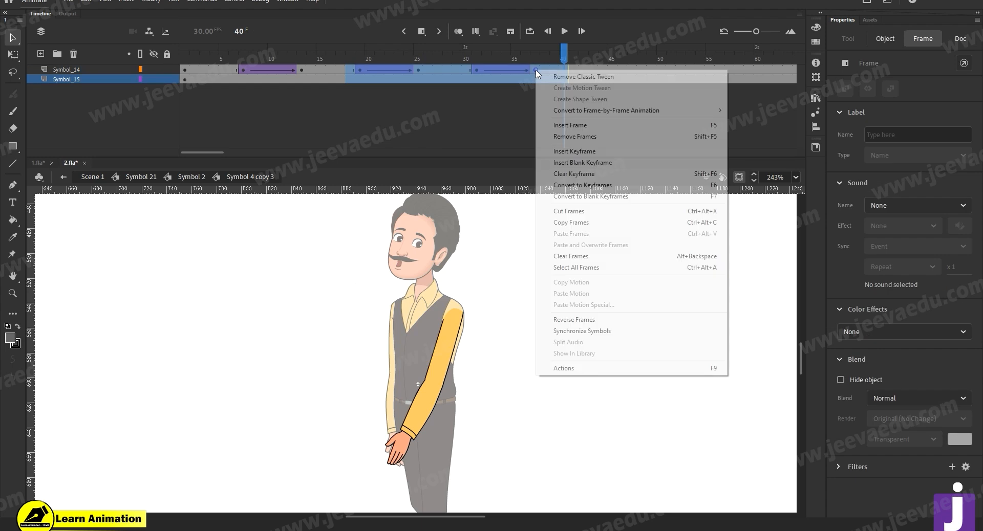
{"action": "left_click", "coordinate": [574, 174]}
{"action": "double_click", "coordinate": [525, 309]}
{"action": "left_click_drag", "start_coordinate": [368, 57], "coordinate": [416, 112]}
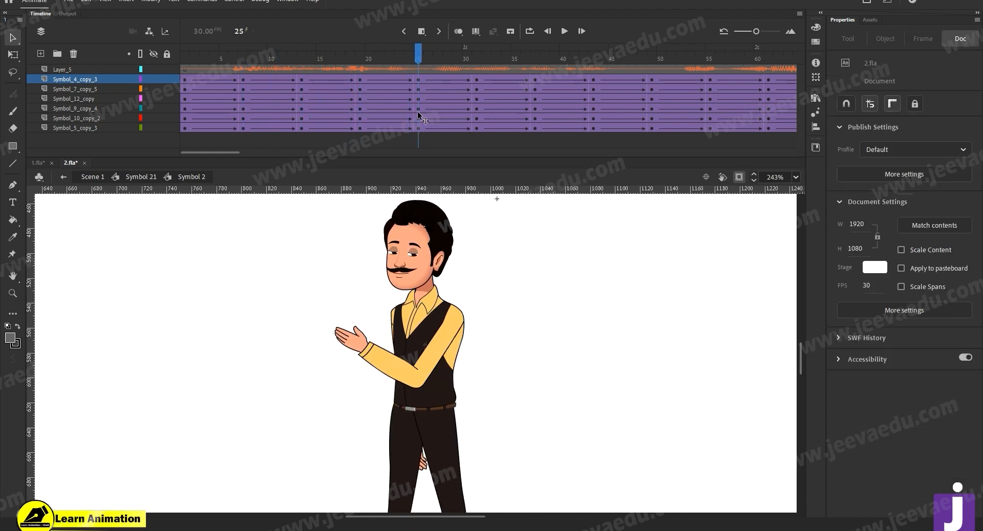
- Rotate the near arm slightly down about the shoulder at frame 25, lowering the hand and bringing the elbow back towards the body
{"action": "left_click", "coordinate": [426, 376]}
{"action": "key", "text": "q"}
{"action": "left_click_drag", "start_coordinate": [312, 361], "coordinate": [326, 390]}
{"action": "left_click", "coordinate": [503, 352]}
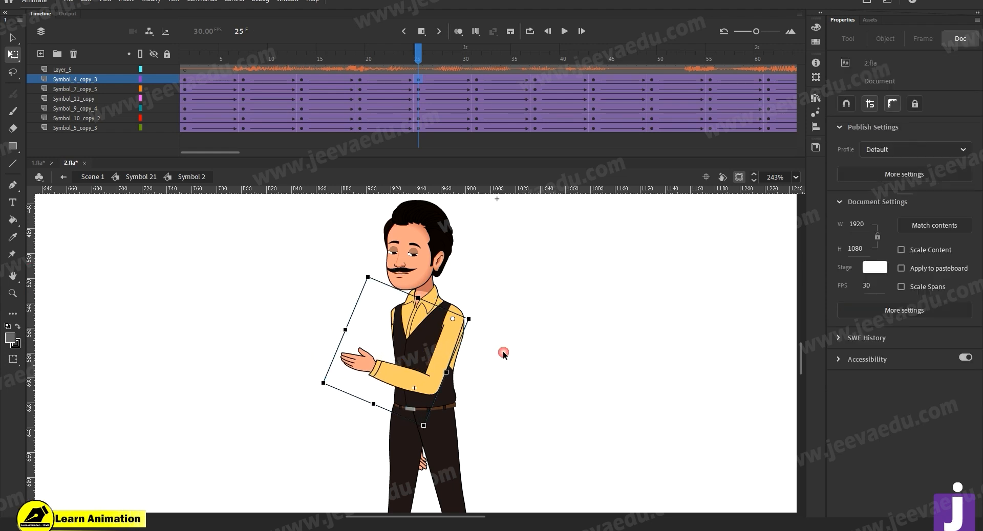
{"action": "left_click", "coordinate": [451, 352]}
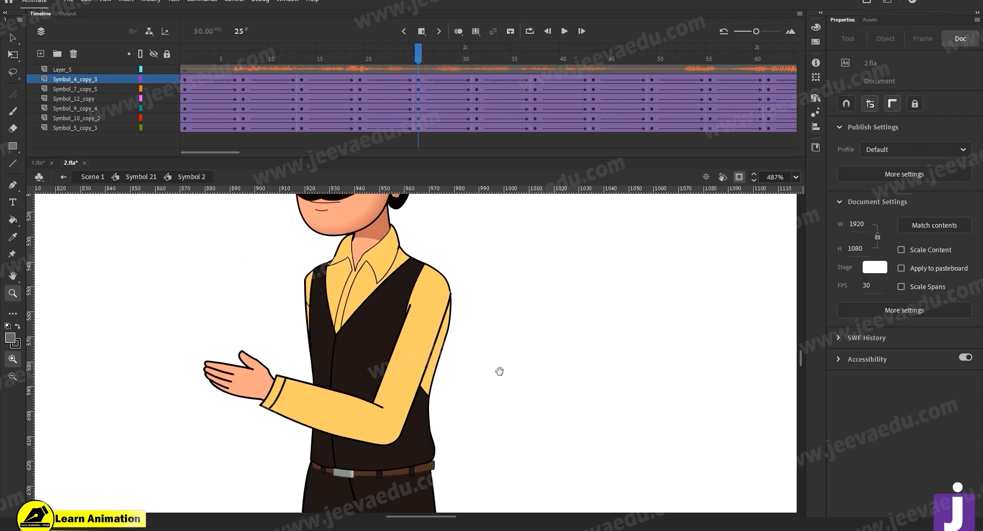
{"action": "key", "text": "v"}
{"action": "left_click", "coordinate": [464, 333]}
{"action": "left_click_drag", "start_coordinate": [464, 335], "coordinate": [463, 334]}
- Rotate the near arm down at frame 31 so the forearm lies nearly level above the belt, nudge it at the shoulder, and check the motion
{"action": "left_click_drag", "start_coordinate": [397, 56], "coordinate": [475, 142]}
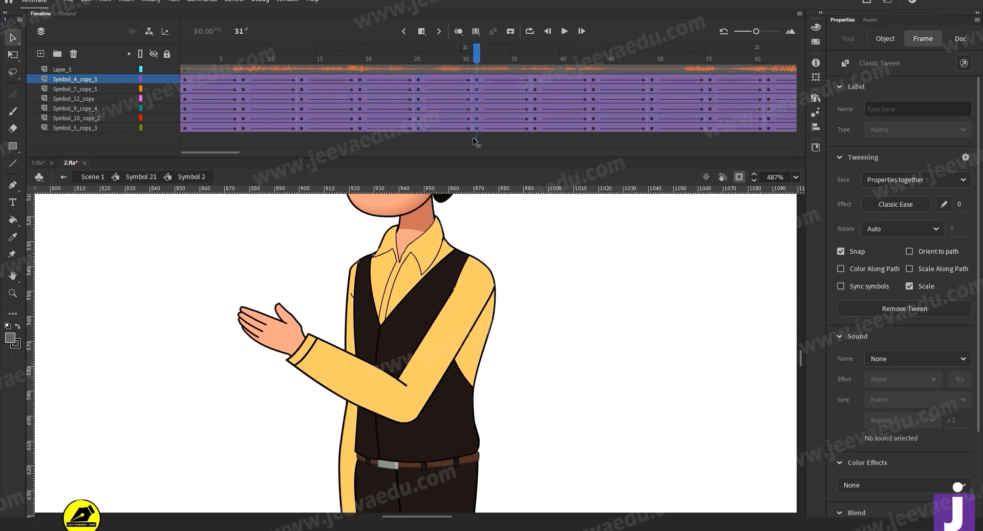
{"action": "left_click", "coordinate": [416, 428]}
{"action": "left_click", "coordinate": [398, 407]}
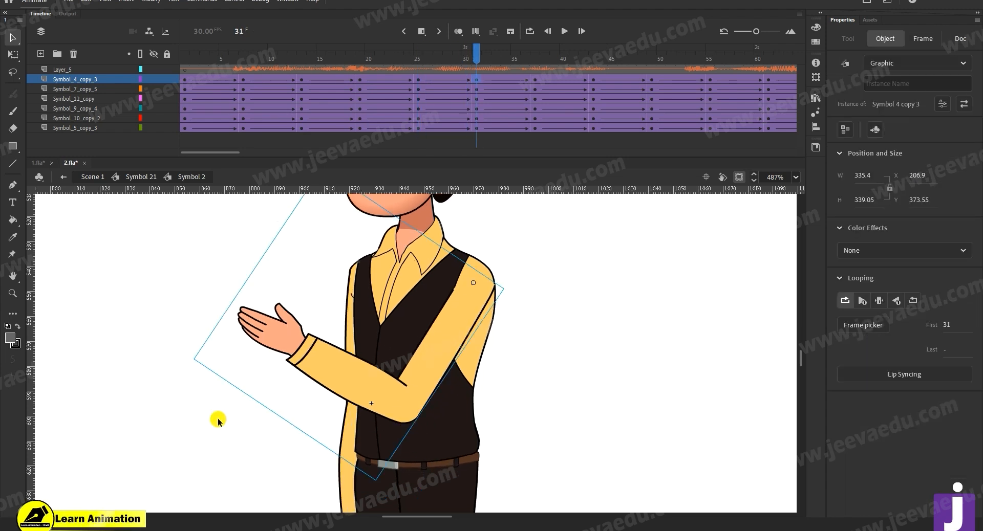
{"action": "key", "text": "q"}
{"action": "left_click_drag", "start_coordinate": [198, 407], "coordinate": [199, 408]}
{"action": "left_click", "coordinate": [264, 344]}
{"action": "left_click_drag", "start_coordinate": [193, 364], "coordinate": [228, 436]}
{"action": "key", "text": "Left"}
{"action": "key", "text": "Left"}
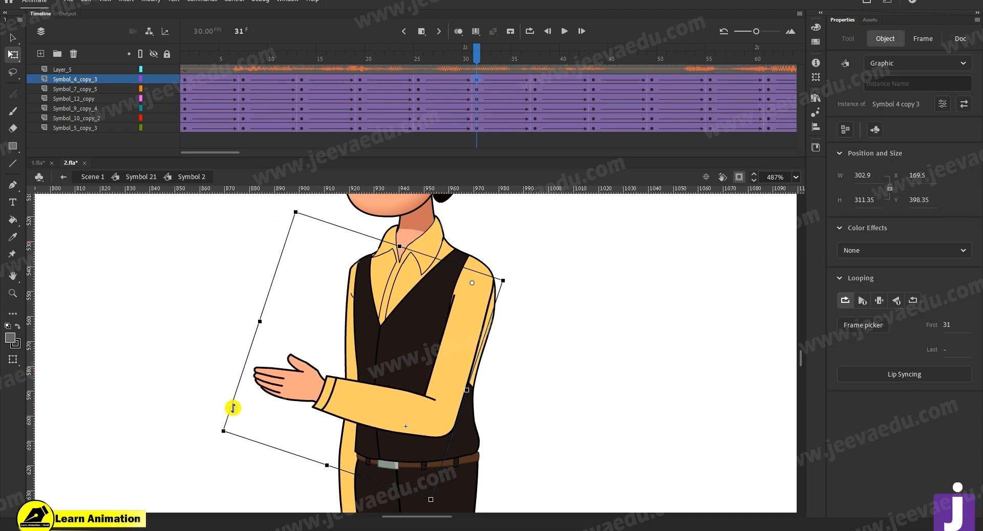
{"action": "key", "text": "Right"}
{"action": "left_click_drag", "start_coordinate": [434, 59], "coordinate": [474, 89]}
{"action": "left_click", "coordinate": [481, 108]}
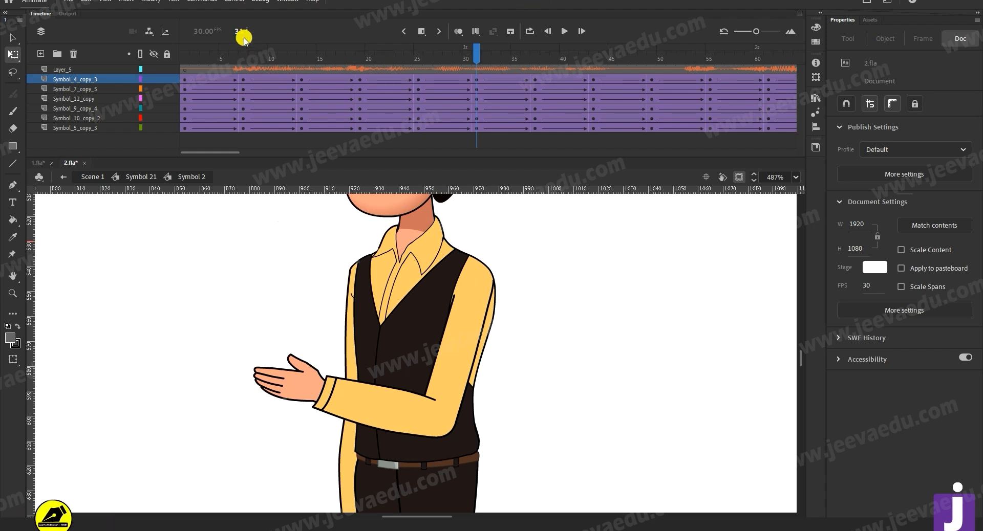
- Inside the front arm symbol, add forearm keyframes at frames 29 and 37 on Symbol_14 and create a classic tween between them
{"action": "left_click", "coordinate": [534, 82]}
{"action": "double_click", "coordinate": [490, 371]}
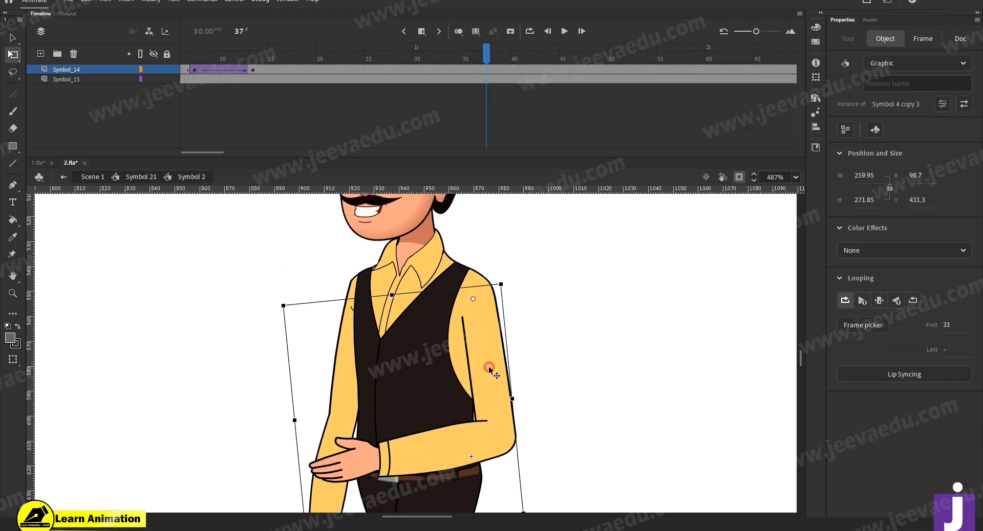
{"action": "left_click", "coordinate": [486, 70]}
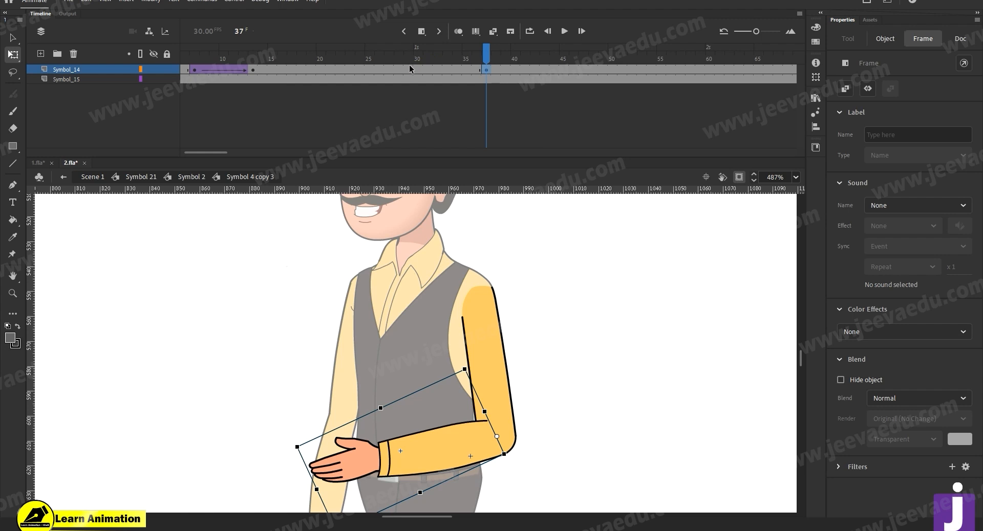
{"action": "right_click", "coordinate": [434, 67]}
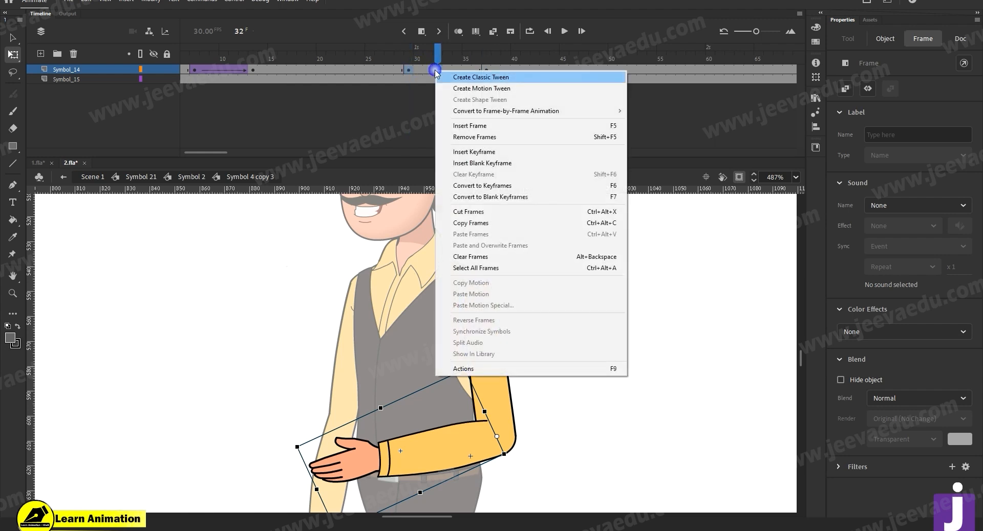
{"action": "left_click", "coordinate": [471, 77]}
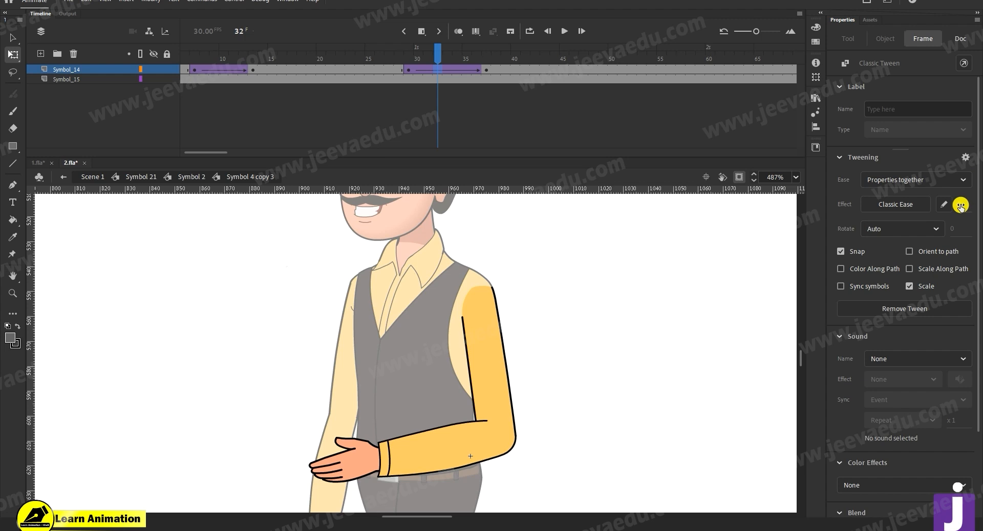
- Rotate the forearm downward at frame 37 to nearly straighten the arm, and return to Symbol 2
{"action": "left_click", "coordinate": [486, 72]}
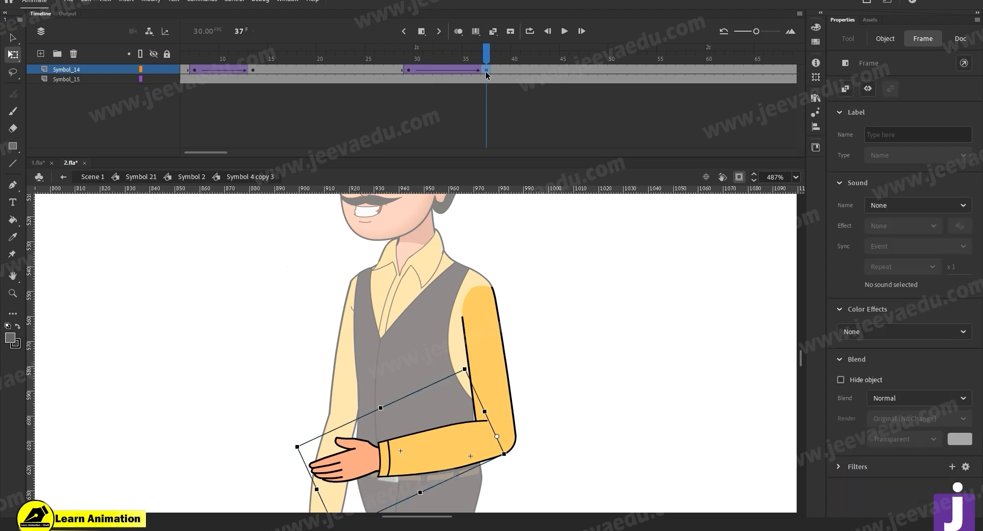
{"action": "left_click_drag", "start_coordinate": [471, 429], "coordinate": [449, 301]}
{"action": "left_click_drag", "start_coordinate": [317, 422], "coordinate": [463, 497]}
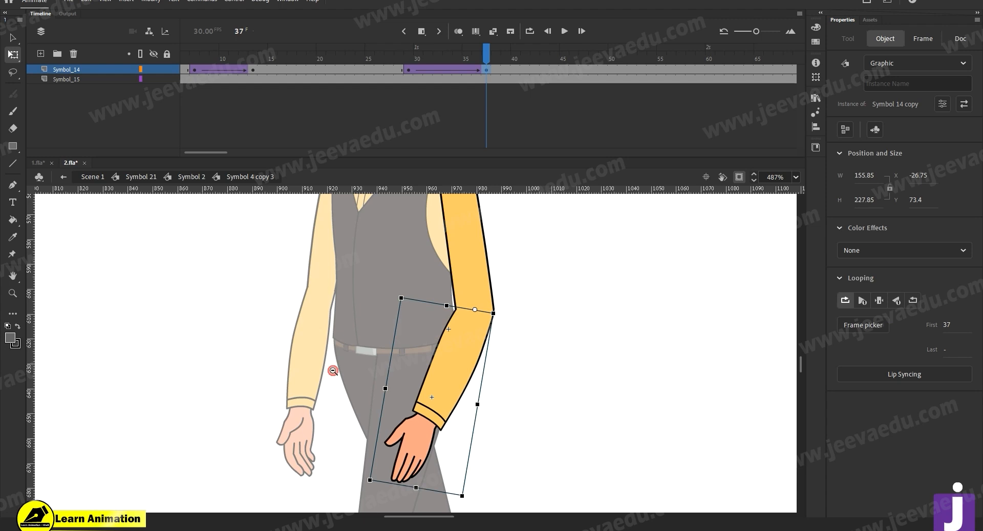
{"action": "left_click", "coordinate": [333, 371], "text": "alt"}
{"action": "key", "text": "v"}
{"action": "double_click", "coordinate": [342, 343]}
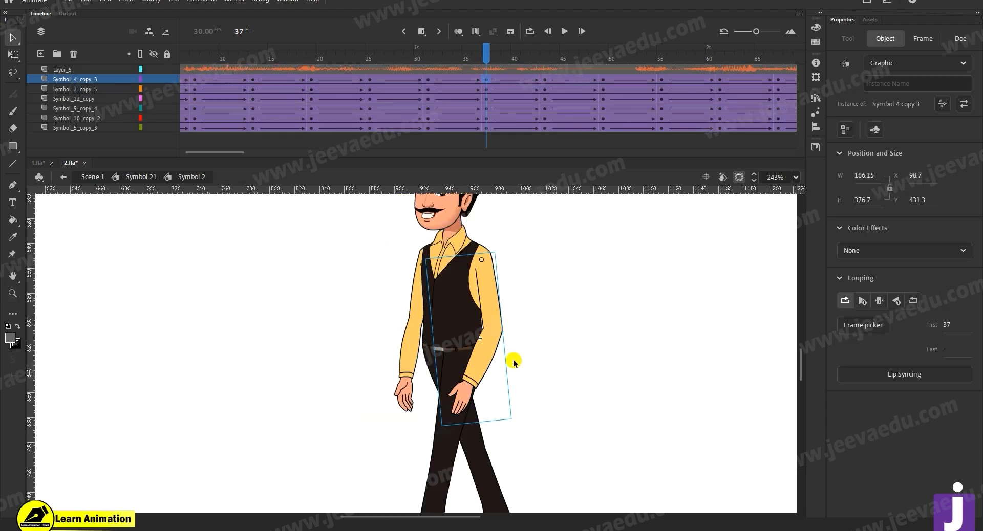
- Rotate the whole front arm forward at frame 37 so it reaches out, and nudge it into place at the shoulder
{"action": "key", "text": "q"}
{"action": "left_click_drag", "start_coordinate": [509, 419], "coordinate": [359, 368]}
{"action": "key", "text": "z"}
{"action": "left_click", "coordinate": [485, 300]}
{"action": "left_click_drag", "start_coordinate": [445, 341], "coordinate": [512, 366]}
{"action": "key", "text": "Right"}
{"action": "key", "text": "Right"}
{"action": "key", "text": "Right"}
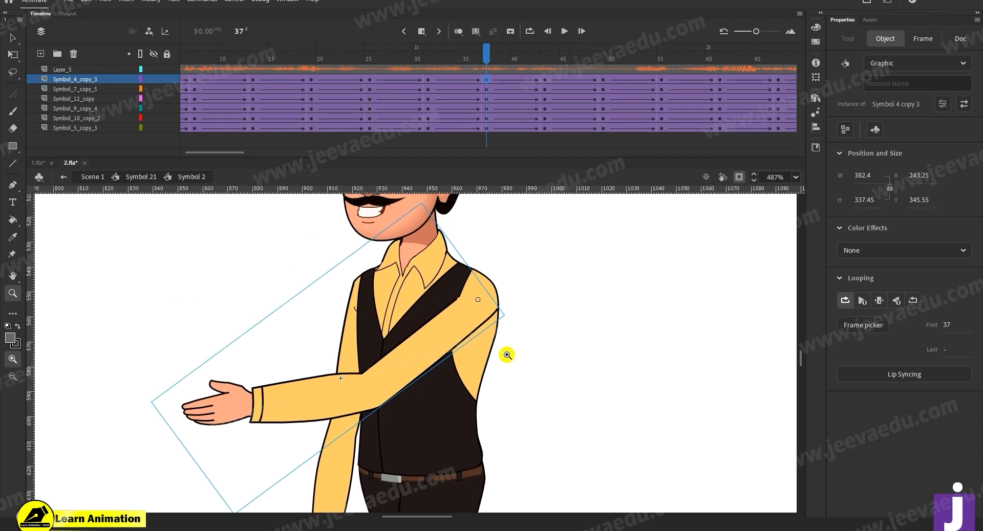
- Examine the front arm's motion up to frame 31, comparing the arm and forearm poses at the frame 25 and 31 keyframes
{"action": "left_click_drag", "start_coordinate": [480, 49], "coordinate": [388, 93]}
{"action": "left_click", "coordinate": [386, 65]}
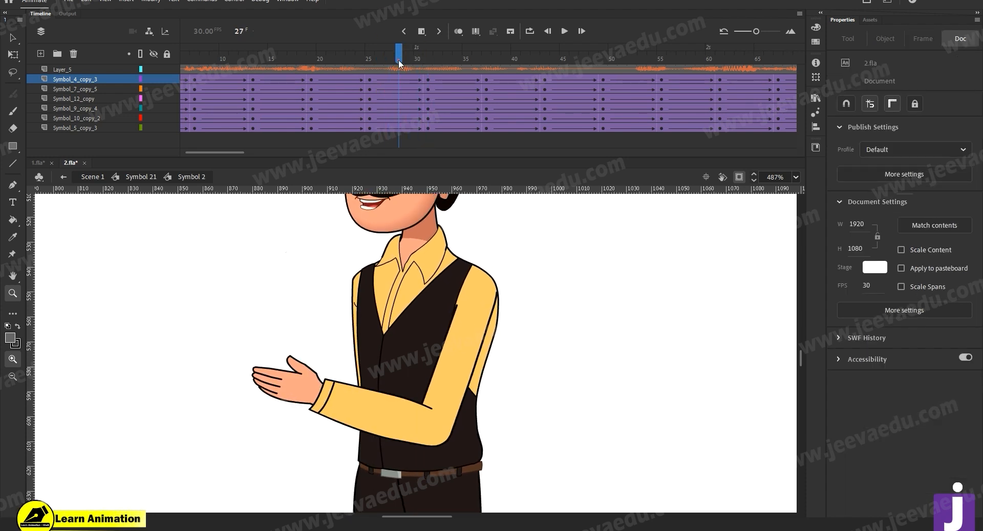
{"action": "left_click", "coordinate": [300, 83]}
{"action": "left_click", "coordinate": [309, 69]}
{"action": "left_click_drag", "start_coordinate": [283, 63], "coordinate": [425, 113]}
{"action": "key", "text": "v"}
{"action": "left_click", "coordinate": [453, 372]}
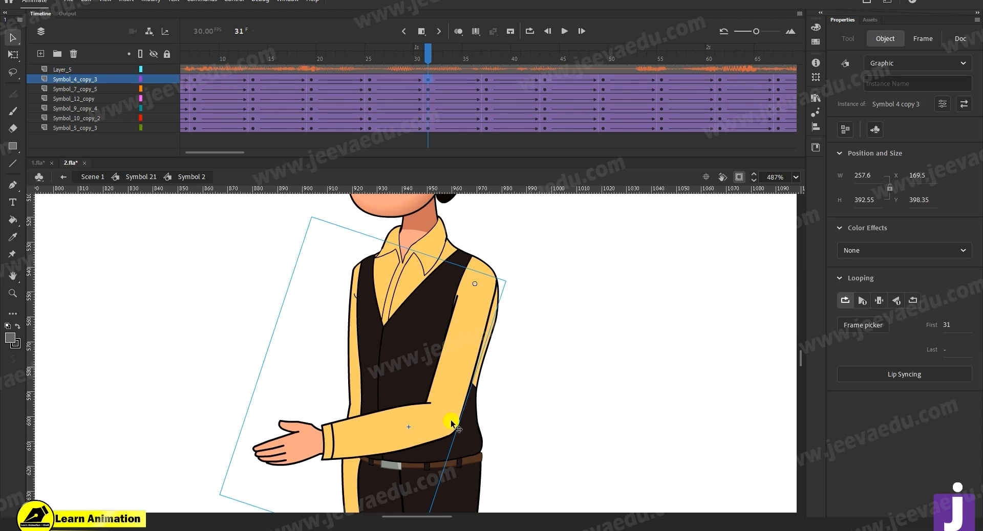
{"action": "key", "text": "q"}
{"action": "left_click_drag", "start_coordinate": [478, 425], "coordinate": [481, 413]}
{"action": "key", "text": "v"}
{"action": "double_click", "coordinate": [461, 390]}
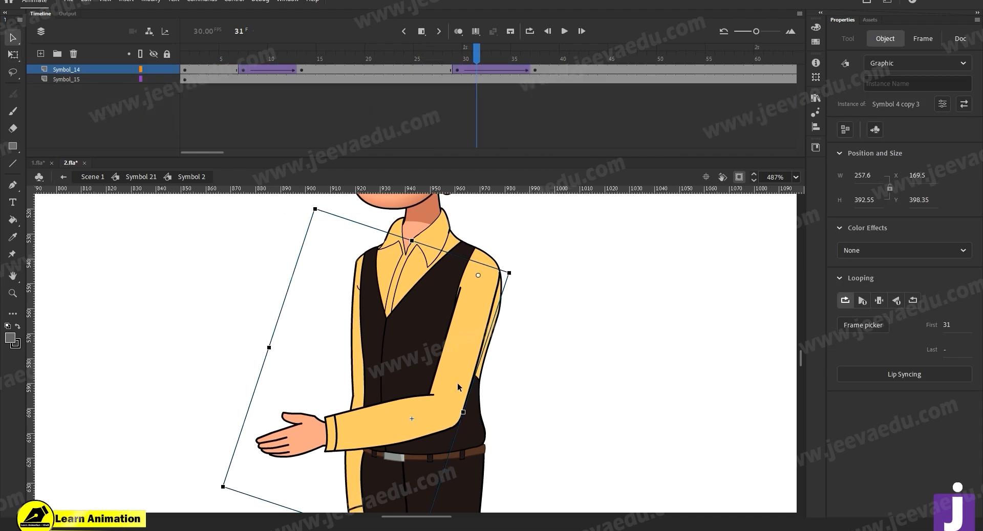
{"action": "double_click", "coordinate": [303, 283]}
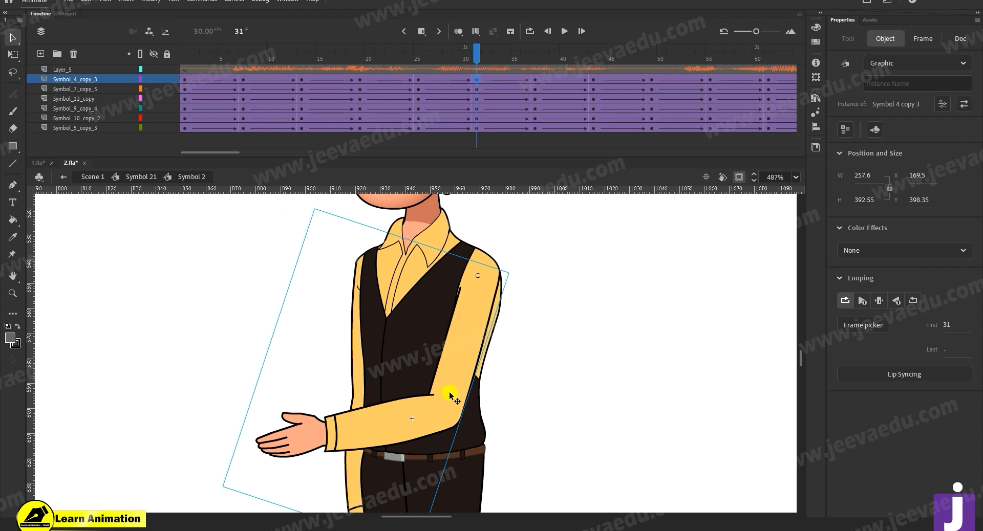
{"action": "left_click", "coordinate": [417, 79]}
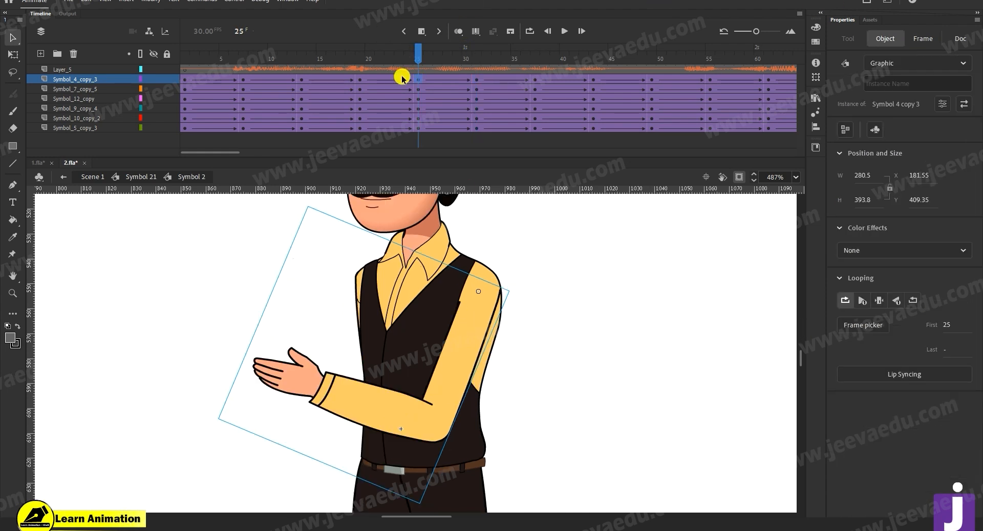
{"action": "double_click", "coordinate": [482, 335]}
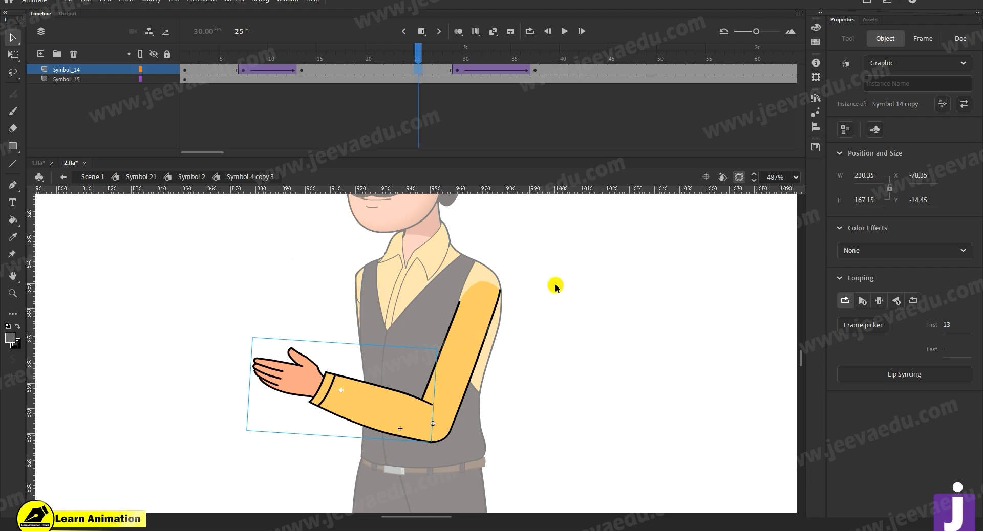
{"action": "double_click", "coordinate": [592, 307]}
- Inside the front arm symbol, add a forearm keyframe at frame 31 and remove the frame 29 keyframe with its tween
{"action": "left_click", "coordinate": [474, 81]}
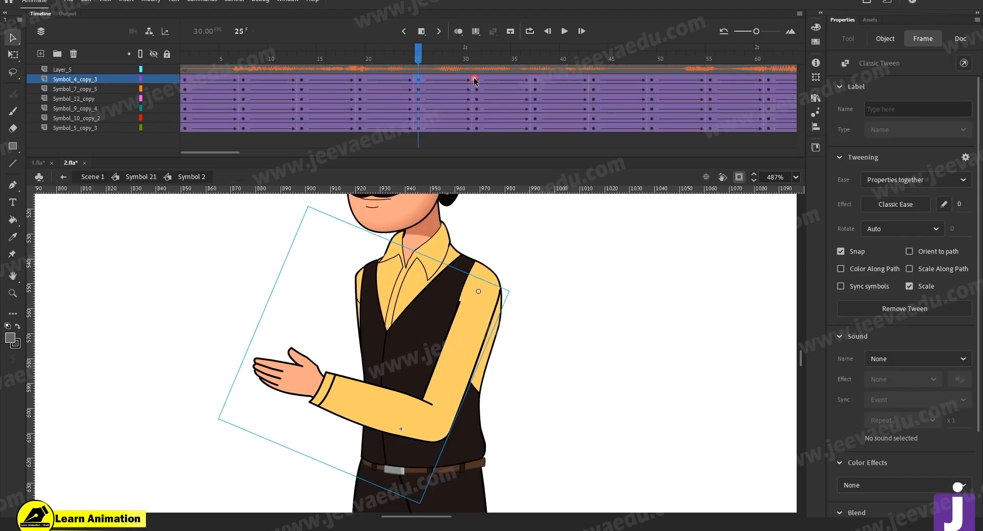
{"action": "left_click", "coordinate": [474, 80]}
{"action": "left_click", "coordinate": [471, 319]}
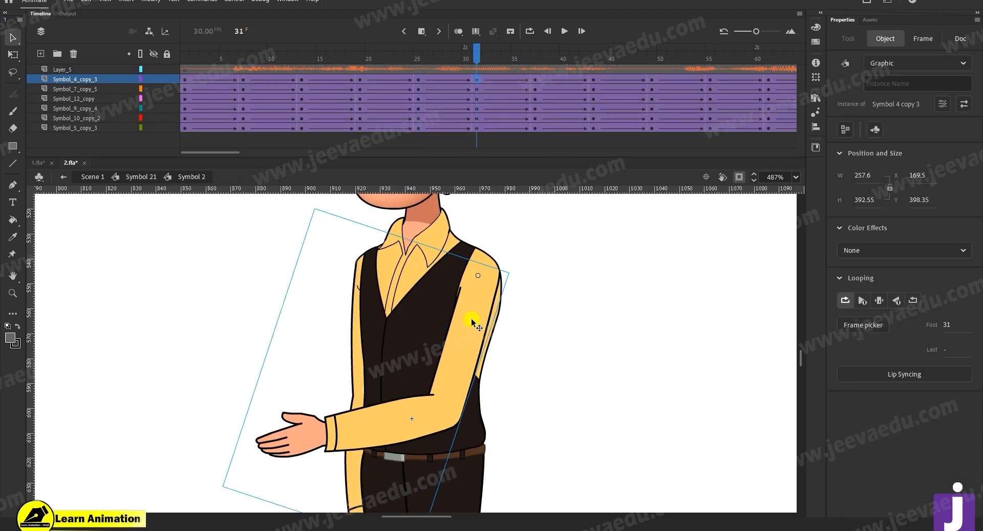
{"action": "double_click", "coordinate": [470, 318]}
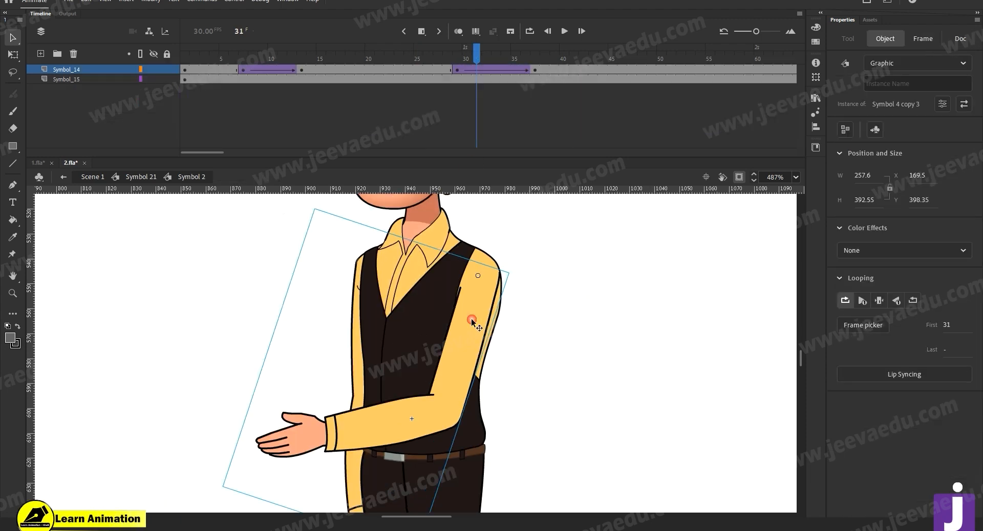
{"action": "left_click", "coordinate": [479, 72]}
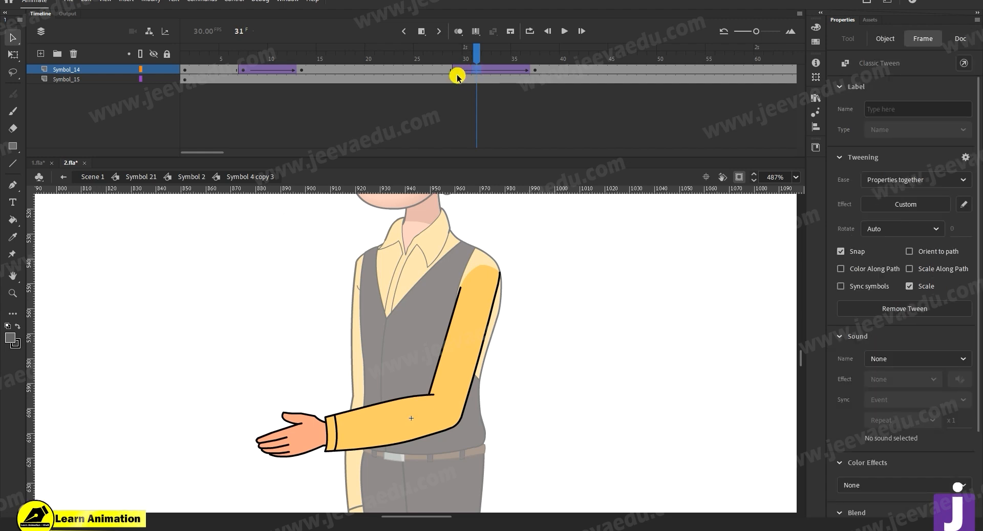
{"action": "right_click", "coordinate": [457, 73]}
{"action": "left_click", "coordinate": [465, 77]}
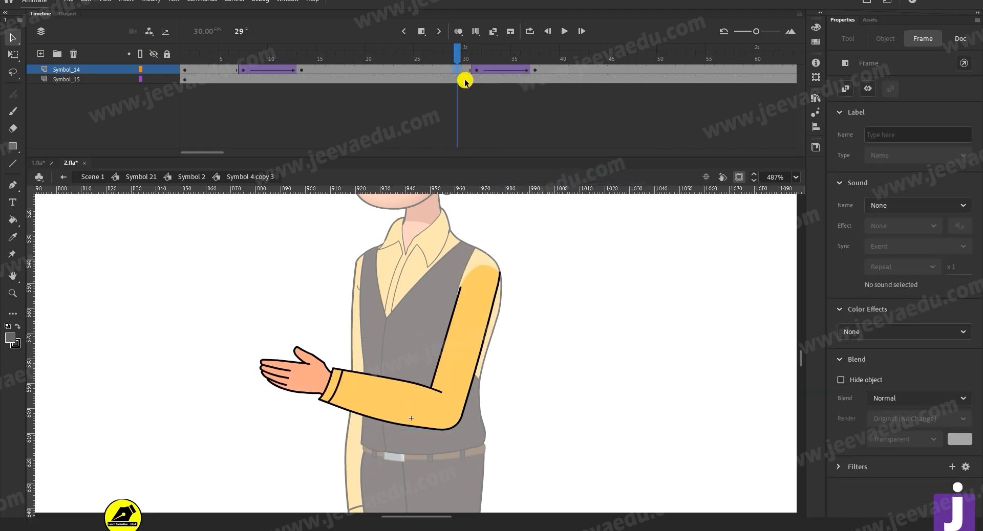
- Clear the forearm keyframe at frame 31 on Symbol_14 and replace it with one holding the earlier raised pose
{"action": "double_click", "coordinate": [527, 285]}
{"action": "left_click_drag", "start_coordinate": [490, 49], "coordinate": [476, 114]}
{"action": "left_click", "coordinate": [458, 383]}
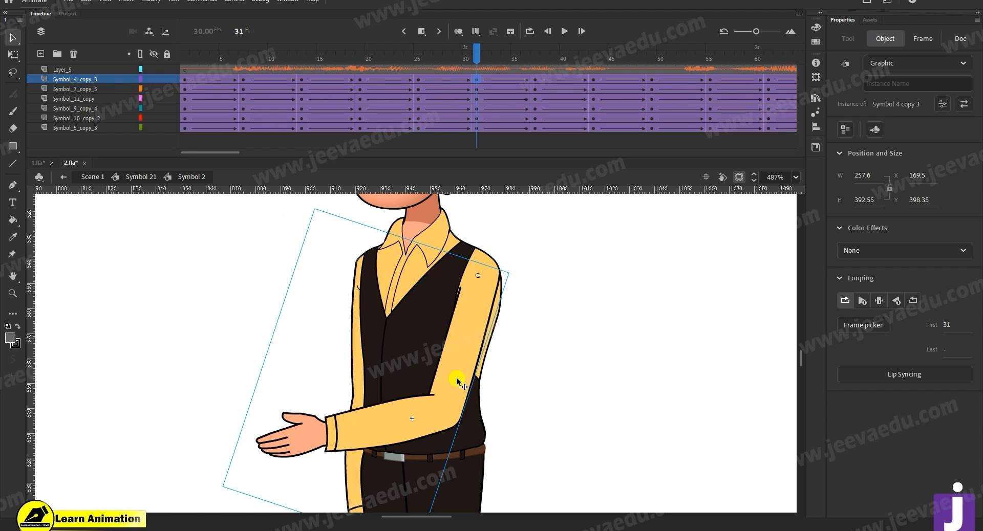
{"action": "double_click", "coordinate": [457, 315]}
{"action": "left_click", "coordinate": [474, 69]}
{"action": "right_click", "coordinate": [474, 69]}
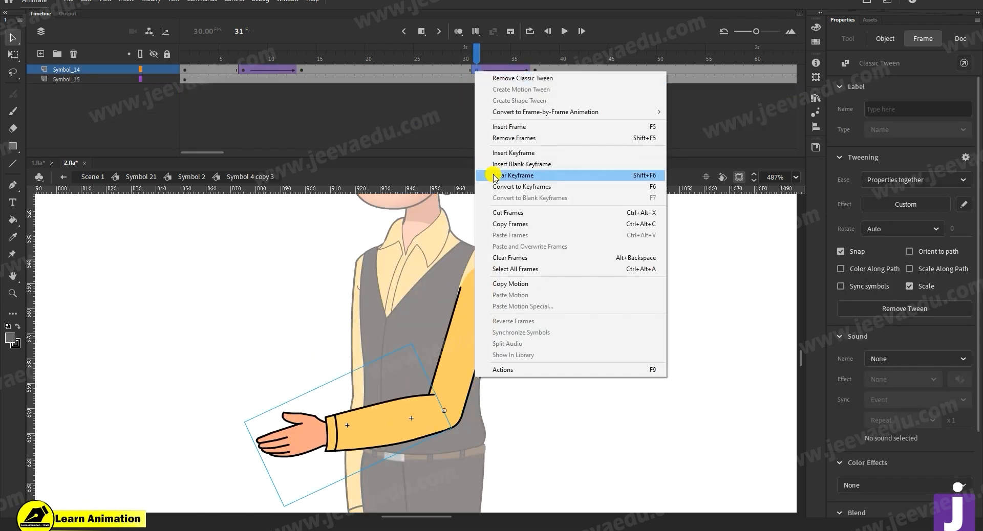
{"action": "left_click", "coordinate": [495, 175]}
- Create a classic tween for the forearm between frames 31 and 37, and return to Symbol 2
{"action": "right_click", "coordinate": [496, 69]}
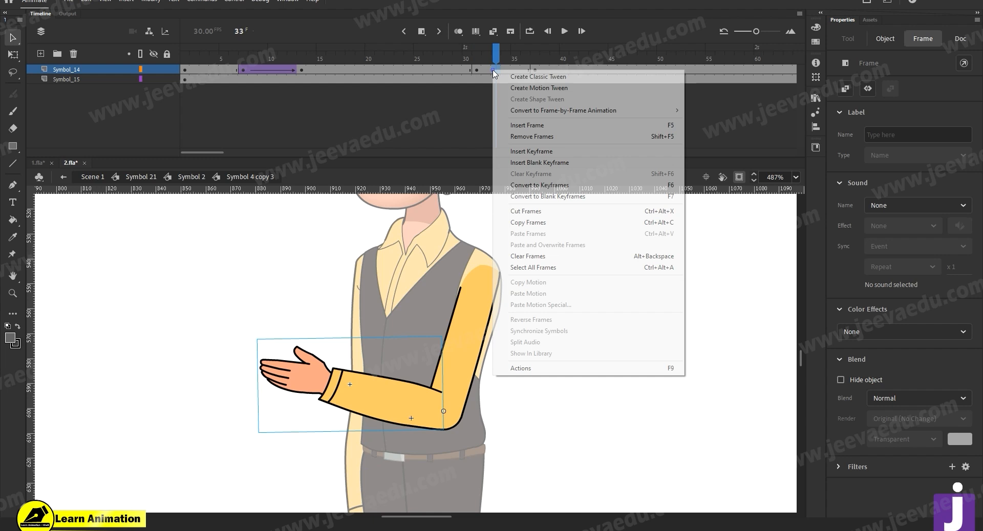
{"action": "left_click", "coordinate": [519, 77]}
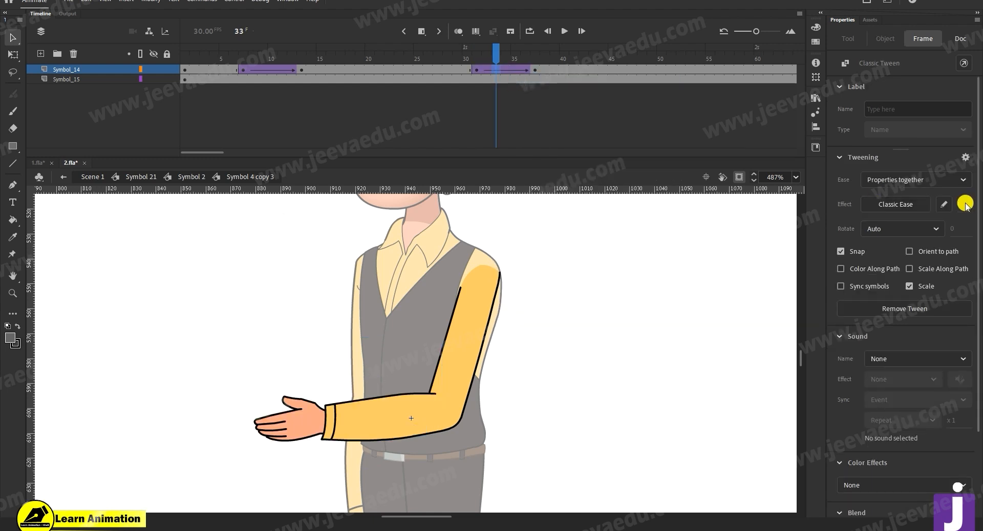
{"action": "left_click", "coordinate": [956, 23]}
{"action": "left_click_drag", "start_coordinate": [494, 57], "coordinate": [468, 60]}
{"action": "left_click", "coordinate": [545, 321]}
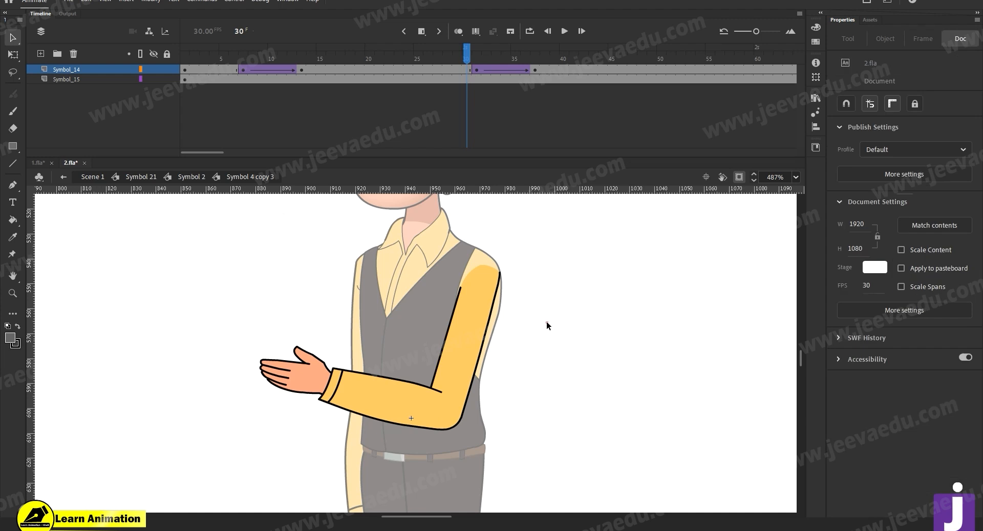
{"action": "double_click", "coordinate": [546, 322]}
- Review the arm swing up to frame 37 and rotate the back arm closer to the body on that frame
{"action": "left_click", "coordinate": [371, 81]}
{"action": "left_click_drag", "start_coordinate": [371, 81], "coordinate": [532, 96]}
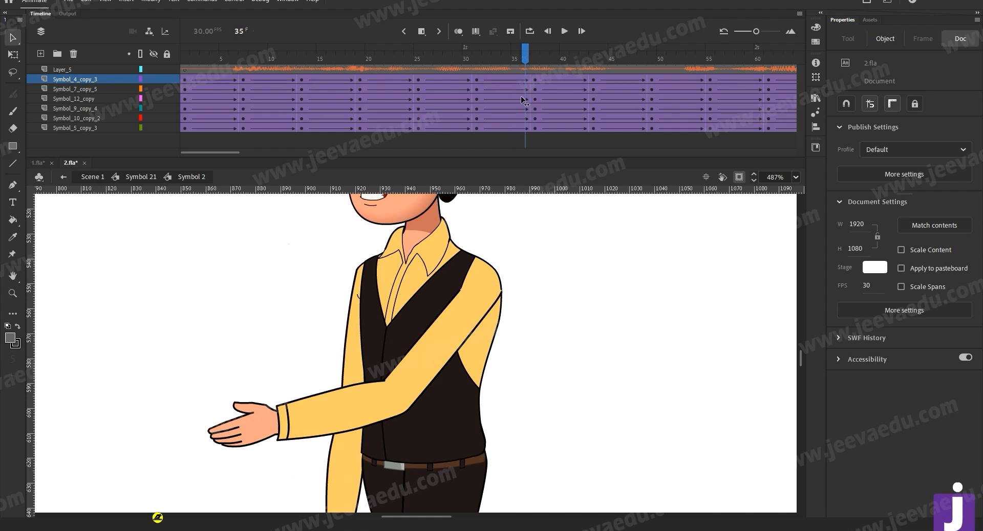
{"action": "left_click", "coordinate": [457, 295]}
{"action": "left_click", "coordinate": [458, 295], "text": "alt"}
{"action": "left_click_drag", "start_coordinate": [455, 365], "coordinate": [521, 317]}
{"action": "left_click_drag", "start_coordinate": [513, 55], "coordinate": [536, 114]}
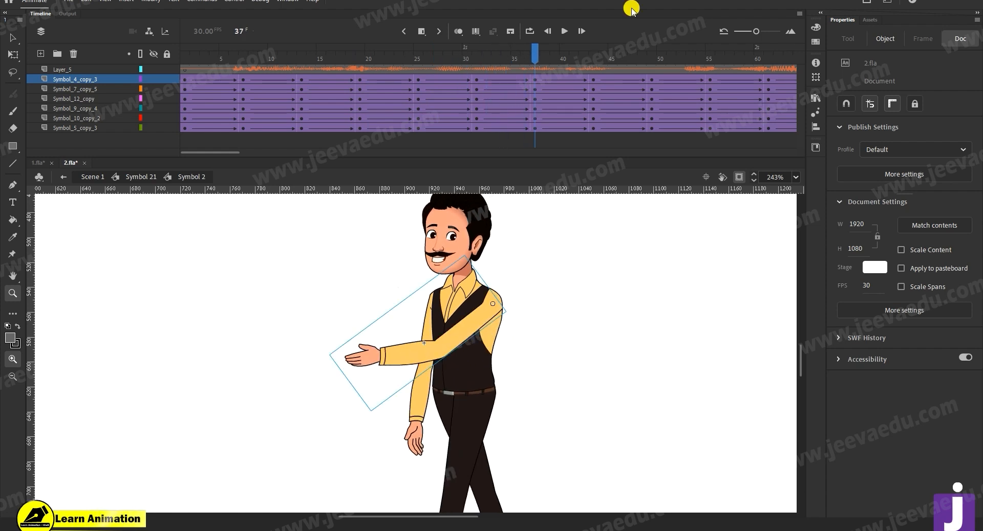
{"action": "key", "text": "v"}
{"action": "left_click", "coordinate": [414, 435]}
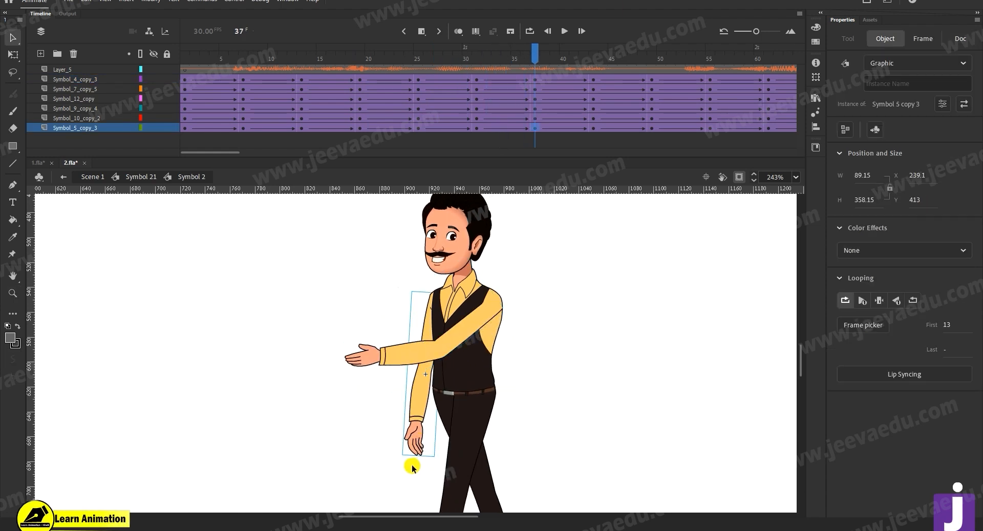
{"action": "left_click_drag", "start_coordinate": [398, 460], "coordinate": [419, 467]}
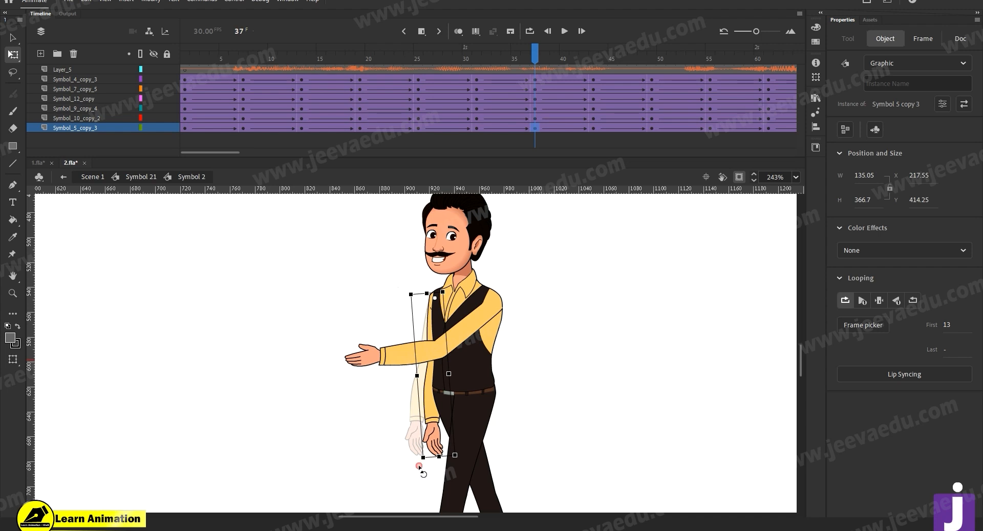
- Rotate the back arm slightly away from the body at frame 37 and check the motion leading to it
{"action": "left_click_drag", "start_coordinate": [516, 60], "coordinate": [530, 111]}
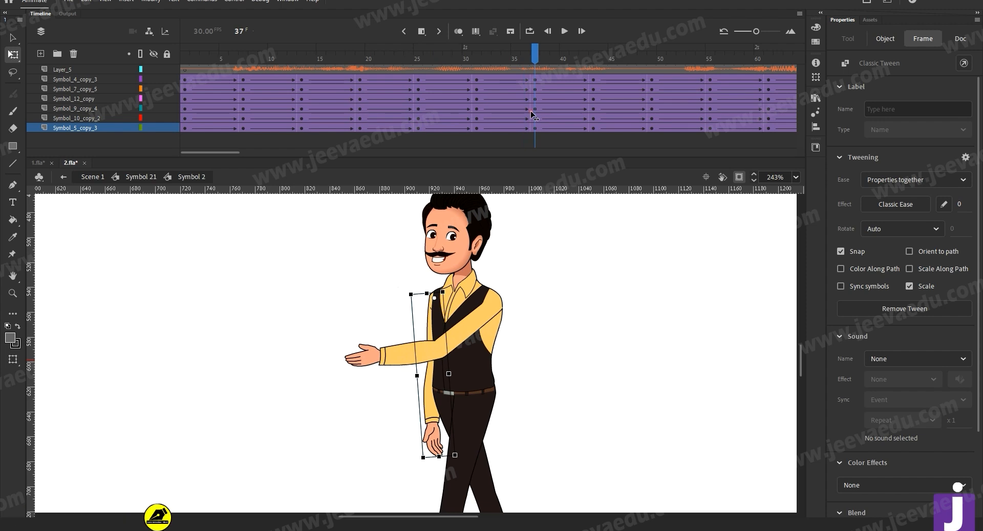
{"action": "left_click_drag", "start_coordinate": [424, 469], "coordinate": [419, 467]}
{"action": "left_click", "coordinate": [377, 96]}
{"action": "left_click_drag", "start_coordinate": [377, 96], "coordinate": [532, 121]}
{"action": "left_click", "coordinate": [532, 473]}
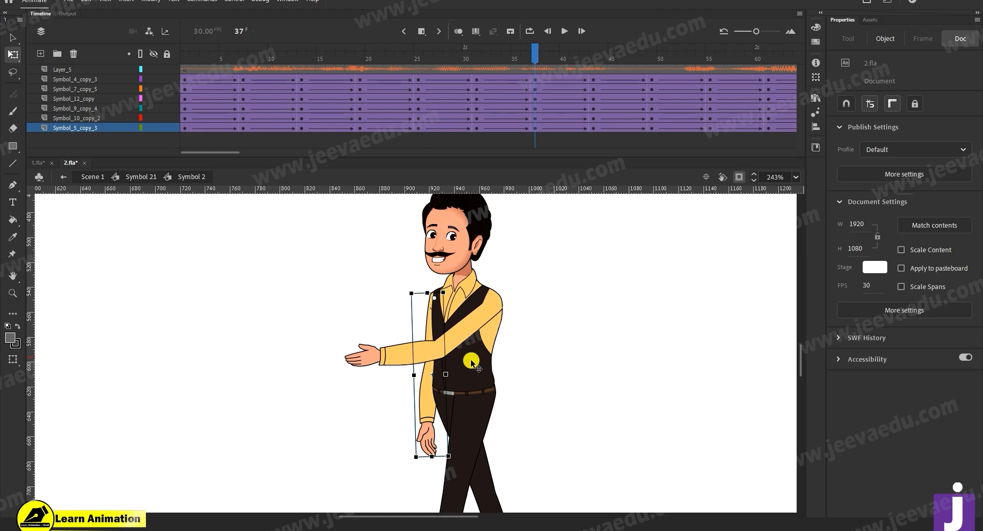
- Rotate the front arm slightly lower at frame 37 and nudge it sideways to line up with the shoulder
{"action": "key", "text": "v"}
{"action": "left_click", "coordinate": [446, 349]}
{"action": "left_click_drag", "start_coordinate": [371, 418], "coordinate": [379, 427]}
{"action": "key", "text": "z"}
{"action": "left_click", "coordinate": [412, 351]}
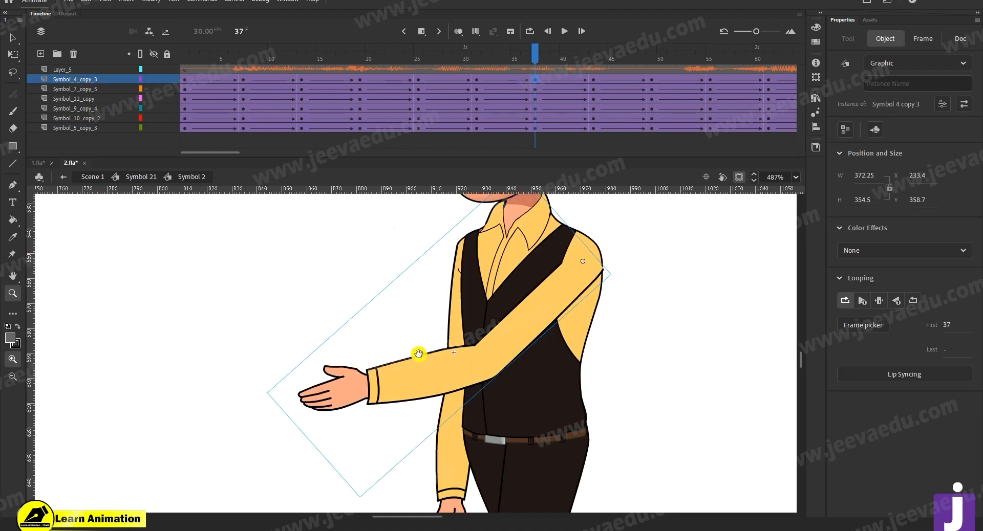
{"action": "key", "text": "Left"}
{"action": "key", "text": "Left"}
{"action": "key", "text": "Right"}
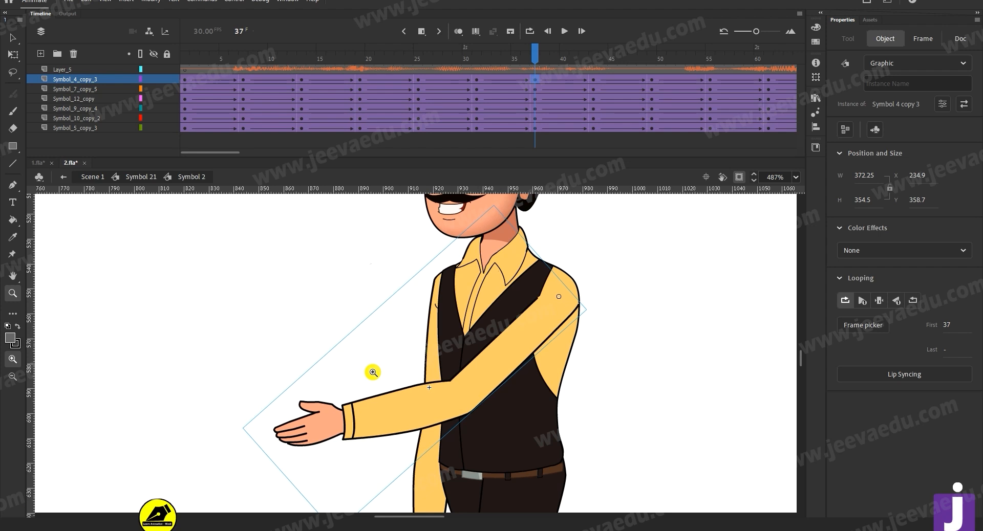
- Inside the front arm symbol, rotate the forearm upward at frame 37 to bend the elbow, and return to Symbol 2
{"action": "double_click", "coordinate": [368, 429]}
{"action": "left_click", "coordinate": [363, 420]}
{"action": "key", "text": "q"}
{"action": "left_click_drag", "start_coordinate": [307, 500], "coordinate": [309, 439]}
{"action": "left_click", "coordinate": [266, 314]}
{"action": "left_click", "coordinate": [266, 314]}
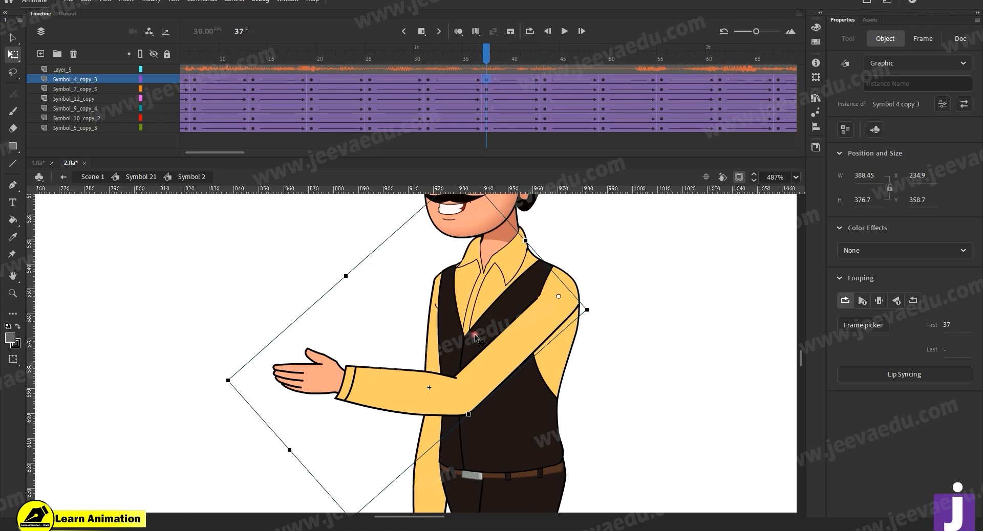
- At frame 43, rotate the front arm up across the chest and nudge it sideways to line up with the shoulder
{"action": "key", "text": "z"}
{"action": "left_click_drag", "start_coordinate": [483, 46], "coordinate": [483, 96]}
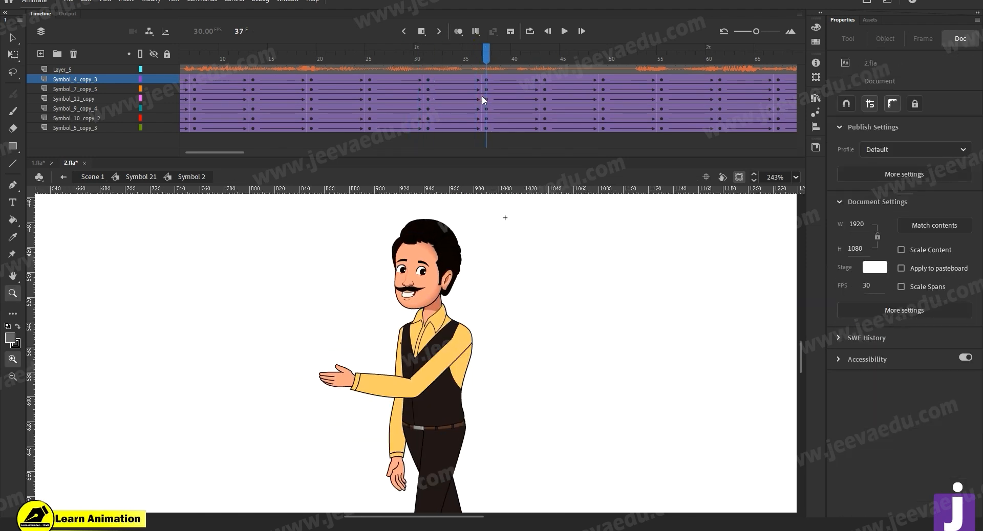
{"action": "left_click", "coordinate": [543, 80]}
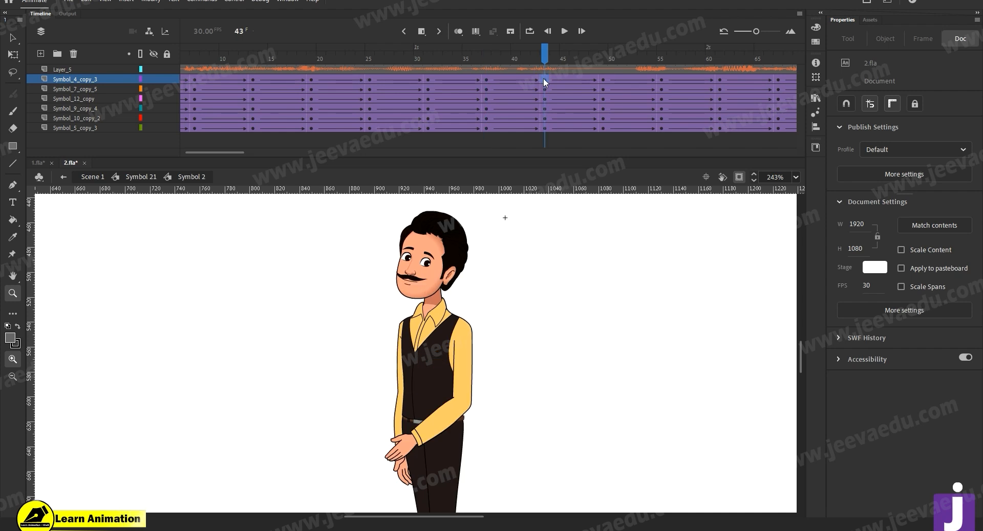
{"action": "key", "text": "q"}
{"action": "left_click_drag", "start_coordinate": [467, 489], "coordinate": [377, 423]}
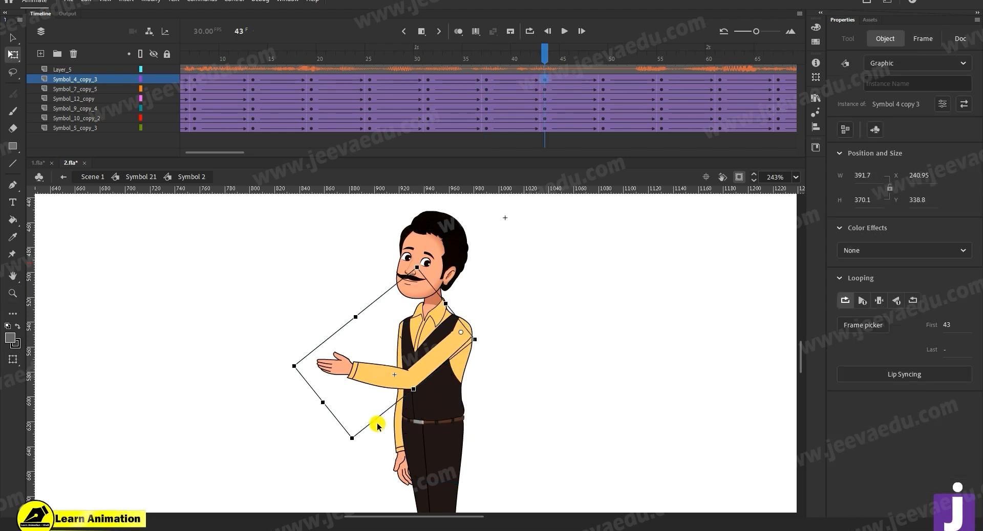
{"action": "left_click", "coordinate": [477, 413]}
{"action": "left_click", "coordinate": [474, 343]}
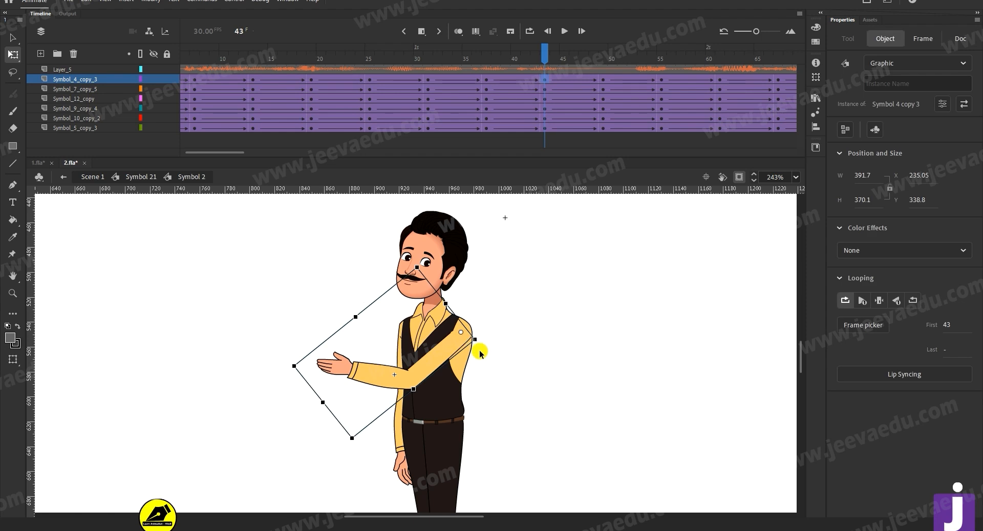
- At frame 49, rotate the front arm up so the forearm extends forward horizontally in front of the waist
{"action": "left_click_drag", "start_coordinate": [527, 61], "coordinate": [596, 100]}
{"action": "left_click", "coordinate": [459, 445]}
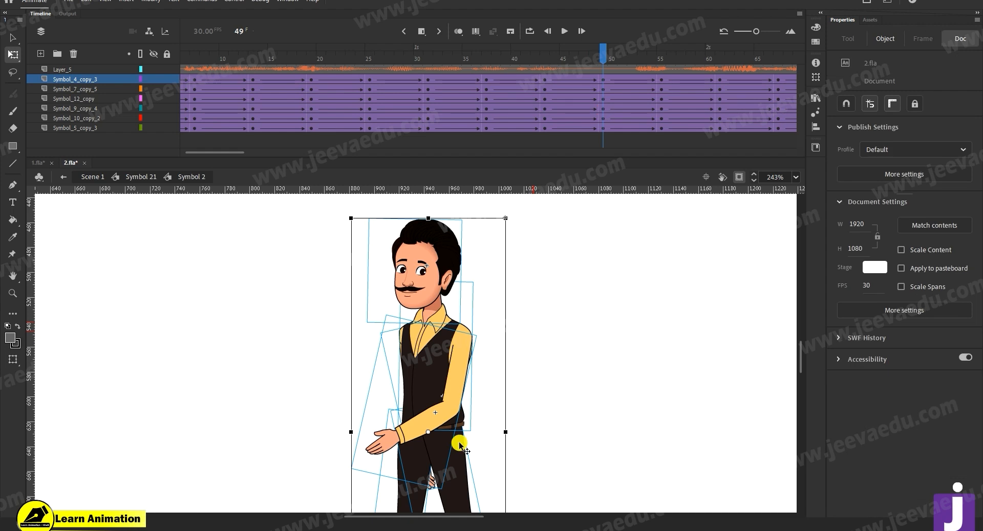
{"action": "left_click", "coordinate": [499, 381]}
{"action": "left_click", "coordinate": [452, 487]}
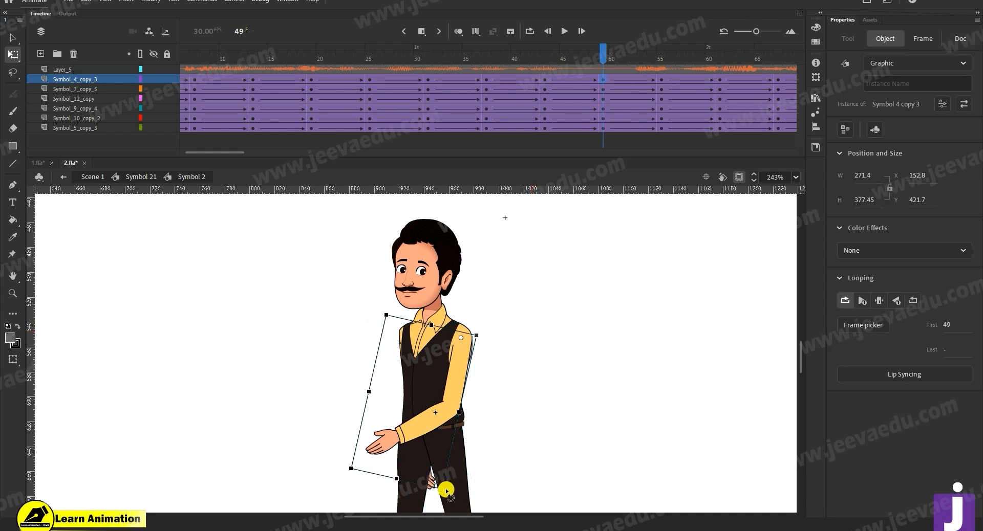
{"action": "left_click_drag", "start_coordinate": [446, 490], "coordinate": [390, 445]}
- Inside the front arm symbol, insert forearm keyframes at frames 49 and 55 and join them with a classic tween with ease 100
{"action": "left_click_drag", "start_coordinate": [604, 58], "coordinate": [661, 130]}
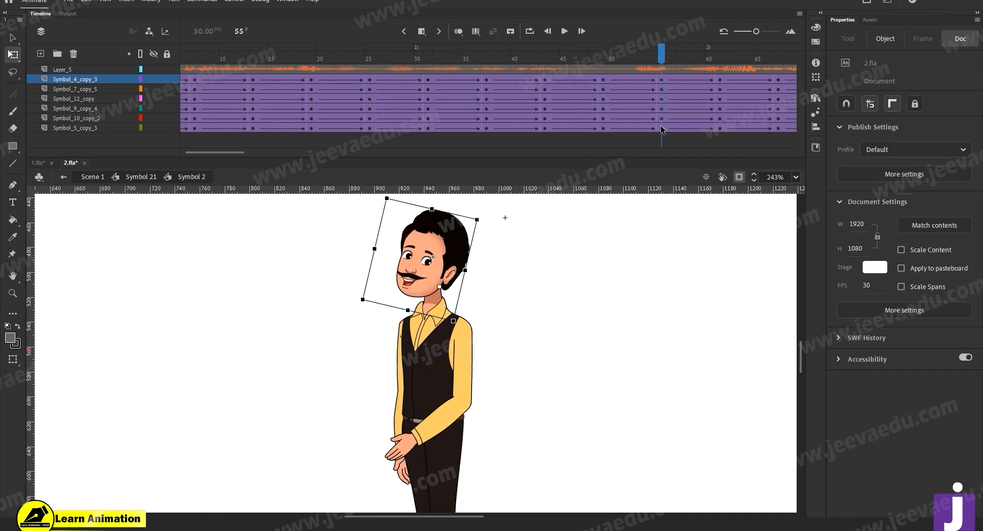
{"action": "left_click", "coordinate": [603, 81]}
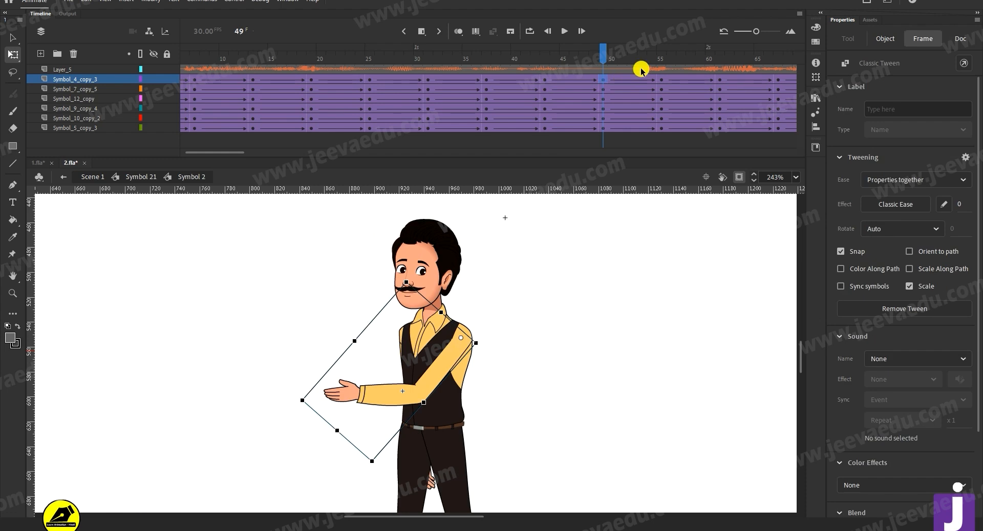
{"action": "left_click", "coordinate": [660, 80]}
{"action": "double_click", "coordinate": [468, 381]}
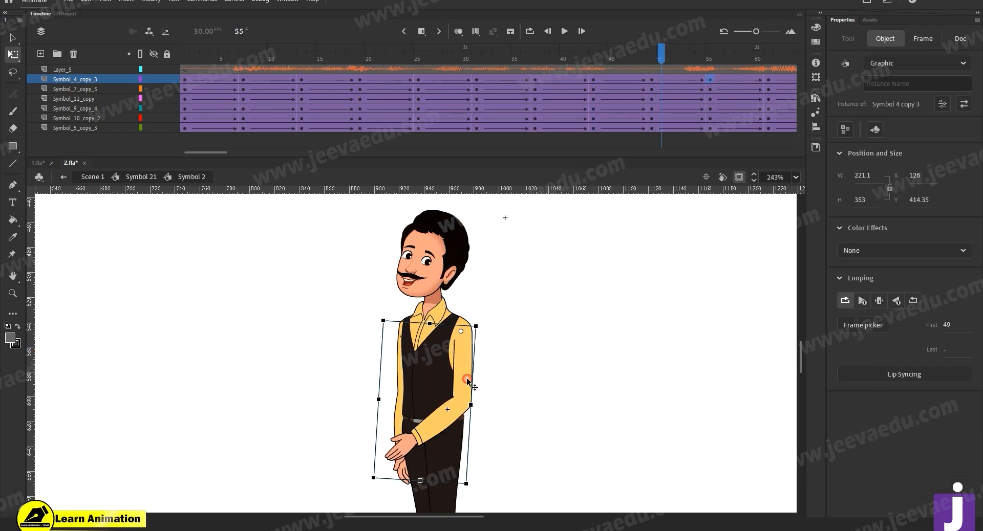
{"action": "left_click", "coordinate": [487, 69]}
{"action": "key", "text": "F6"}
{"action": "left_click", "coordinate": [428, 69]}
{"action": "key", "text": "F6"}
{"action": "right_click", "coordinate": [448, 70]}
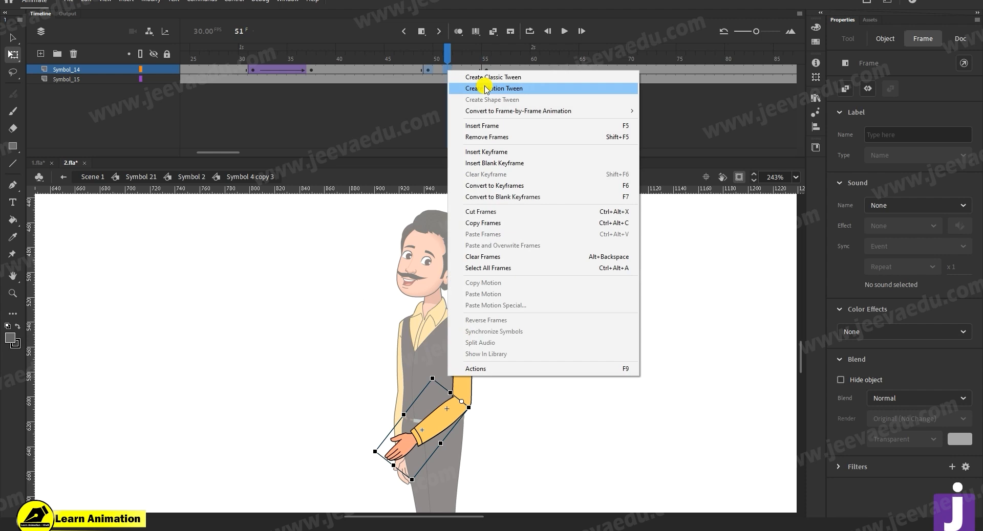
{"action": "left_click", "coordinate": [486, 78]}
{"action": "left_click_drag", "start_coordinate": [957, 206], "coordinate": [982, 205]}
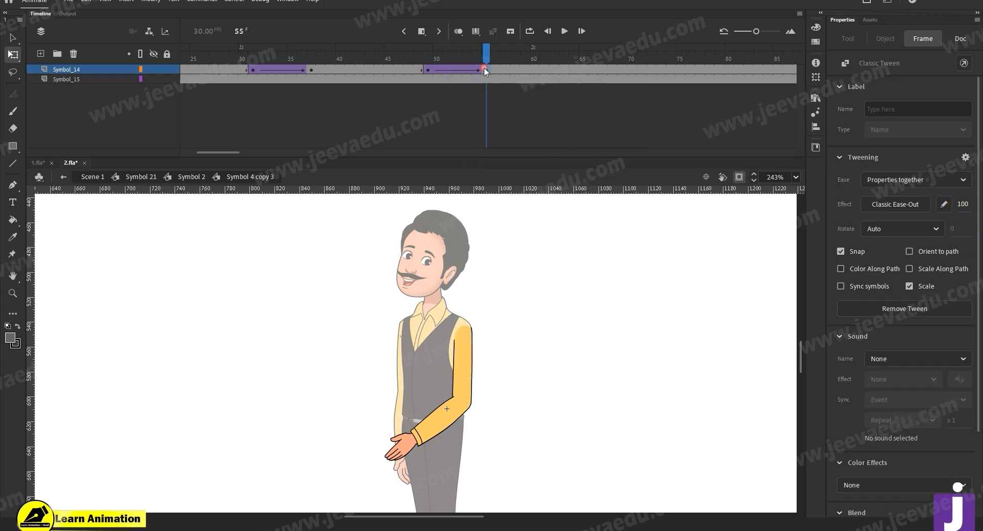
- At frame 55, rotate the forearm down so the front arm hangs straight beside the body, and return to Symbol 2
{"action": "left_click", "coordinate": [406, 464]}
{"action": "left_click_drag", "start_coordinate": [407, 467], "coordinate": [490, 502]}
{"action": "double_click", "coordinate": [496, 458]}
{"action": "left_click_drag", "start_coordinate": [485, 55], "coordinate": [487, 115]}
{"action": "left_click", "coordinate": [487, 297]}
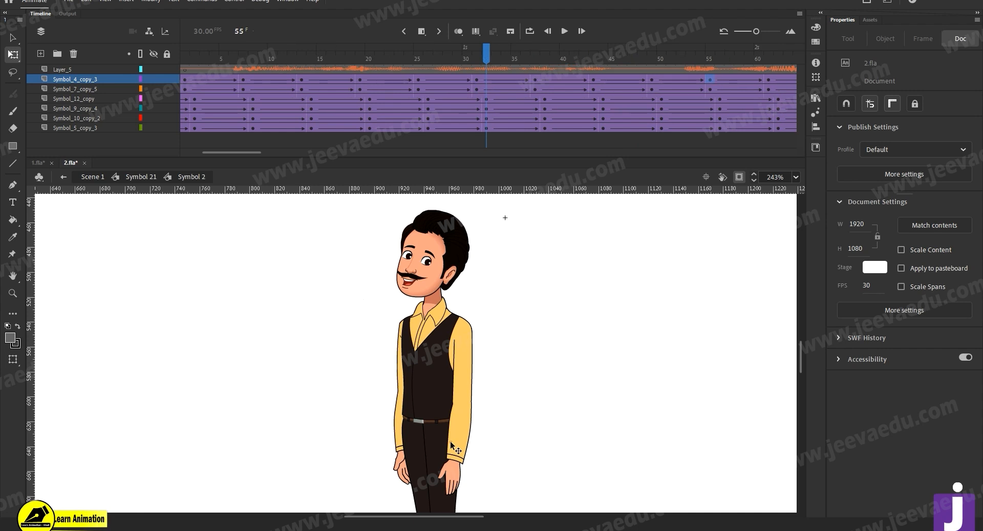
- Reopen the front arm symbol at frame 55, fine-tune the hanging forearm's rotation slightly, and return to Symbol 2
{"action": "double_click", "coordinate": [450, 441]}
{"action": "left_click", "coordinate": [453, 445]}
{"action": "mouse_move", "coordinate": [487, 499]}
{"action": "left_mouse_down"}
{"action": "mouse_move", "coordinate": [470, 502]}
{"action": "mouse_move", "coordinate": [485, 501]}
{"action": "left_mouse_up"}
{"action": "double_click", "coordinate": [505, 454]}
- Play the character's walk and arm gestures from frame 1 with the whole figure in view
{"action": "left_click_drag", "start_coordinate": [487, 84], "coordinate": [138, 134]}
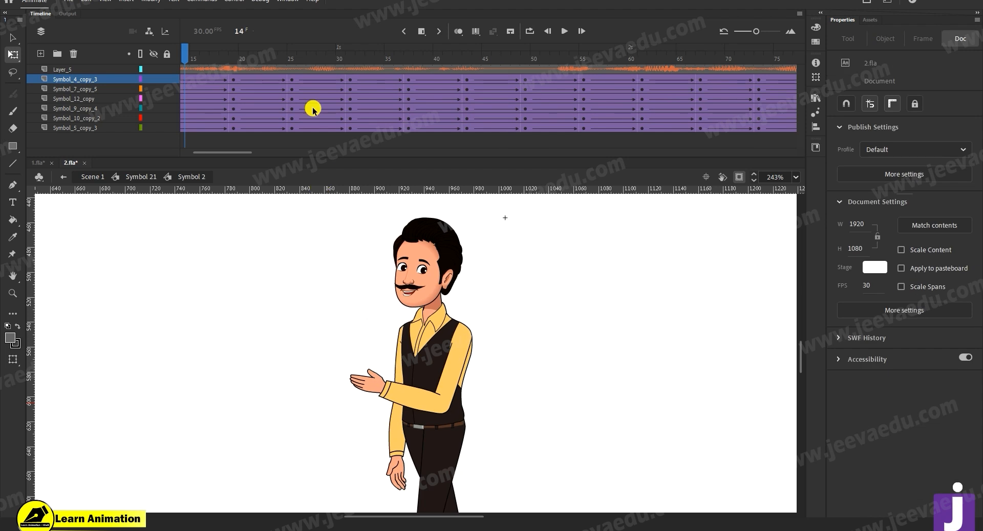
{"action": "left_click_drag", "start_coordinate": [242, 153], "coordinate": [175, 149]}
{"action": "left_click_drag", "start_coordinate": [205, 68], "coordinate": [136, 63]}
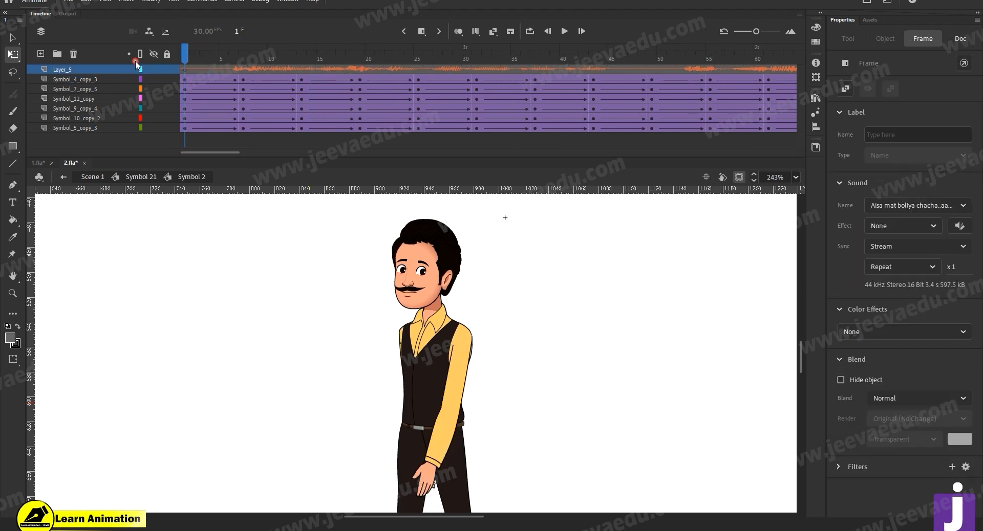
{"action": "key", "text": "z"}
{"action": "left_click", "coordinate": [438, 331], "text": "alt"}
{"action": "left_click_drag", "start_coordinate": [453, 374], "coordinate": [478, 333]}
{"action": "left_click", "coordinate": [461, 318]}
{"action": "left_click", "coordinate": [463, 345], "text": "alt"}
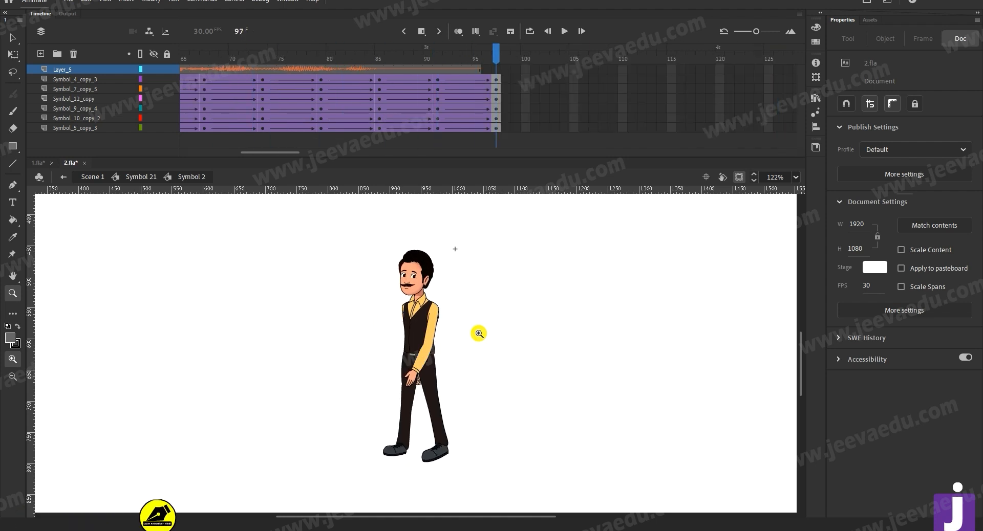
{"action": "left_click_drag", "start_coordinate": [358, 58], "coordinate": [179, 58]}
{"action": "left_click_drag", "start_coordinate": [265, 152], "coordinate": [204, 152]}
{"action": "left_click", "coordinate": [184, 59]}
{"action": "key", "text": "Return"}
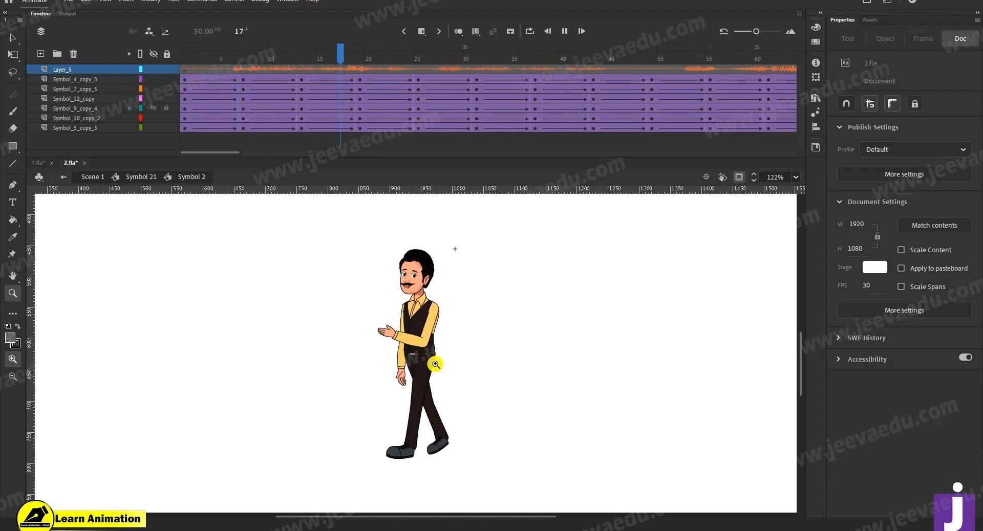
{"action": "key", "text": "Return"}
- Replay the arm gestures from frame 1 in close-up on the upper body and scrub on to frame 83
{"action": "left_click_drag", "start_coordinate": [322, 236], "coordinate": [511, 364]}
{"action": "left_click_drag", "start_coordinate": [588, 60], "coordinate": [3, 182]}
{"action": "key", "text": "Return"}
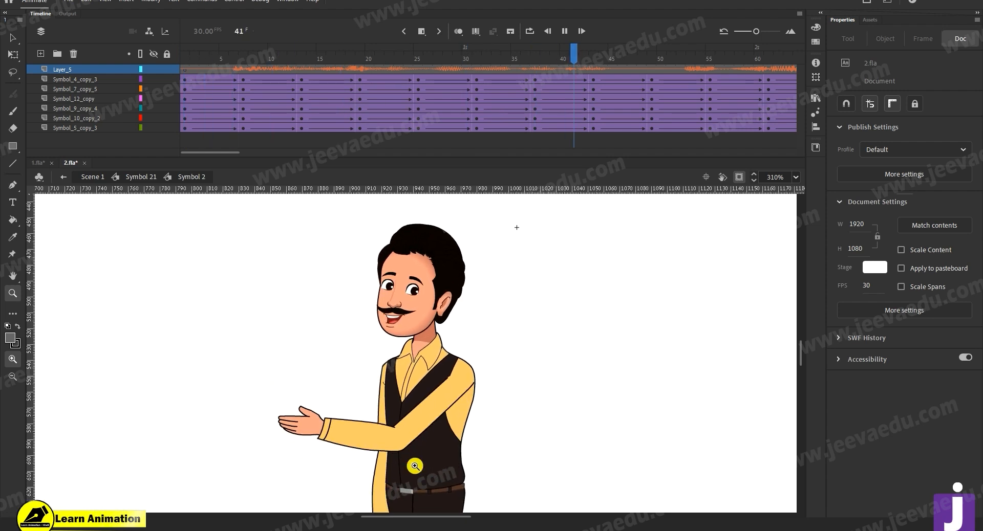
{"action": "key", "text": "Return"}
{"action": "left_click_drag", "start_coordinate": [635, 58], "coordinate": [896, 129]}
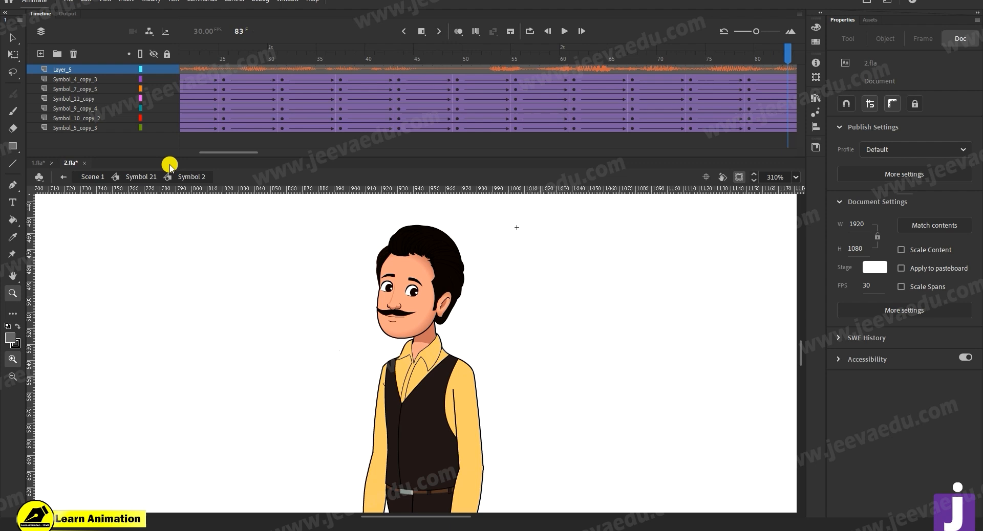
- Return to Symbol 21 and show the hidden Layer_2 and Layer_1 with the second character and the village background
{"action": "left_click", "coordinate": [146, 177]}
{"action": "key", "text": "ctrl+minus"}
{"action": "key", "text": "ctrl+minus"}
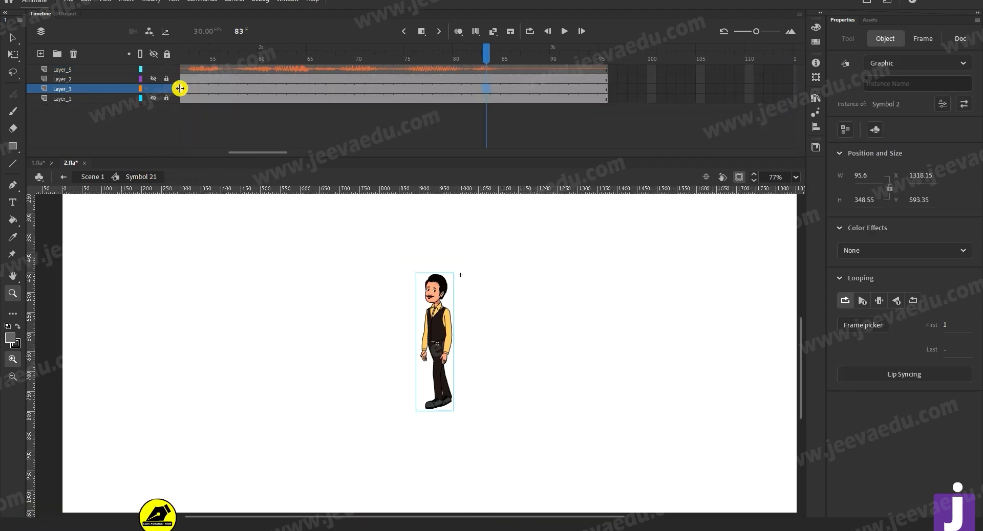
{"action": "left_click", "coordinate": [153, 80]}
{"action": "left_click", "coordinate": [153, 99]}
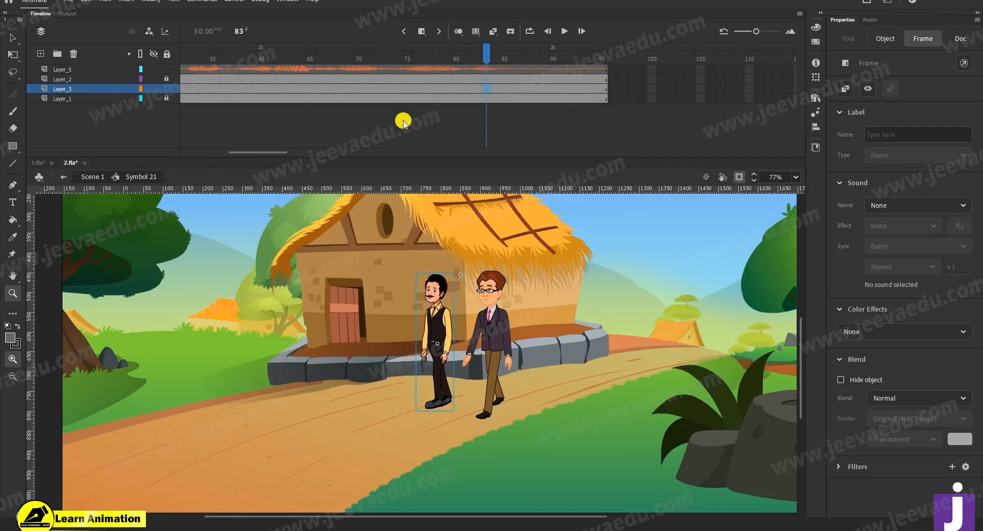
- Play the full scene from frame 1 with both characters and the background, and scrub to frame 31
{"action": "left_click_drag", "start_coordinate": [253, 154], "coordinate": [89, 158]}
{"action": "left_click", "coordinate": [197, 80]}
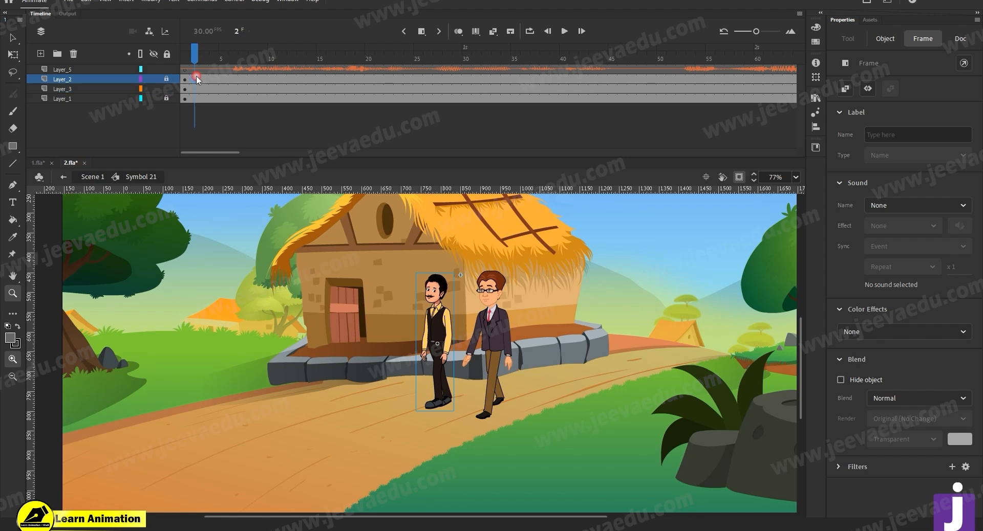
{"action": "left_click_drag", "start_coordinate": [195, 57], "coordinate": [130, 73]}
{"action": "left_click", "coordinate": [468, 416], "text": "alt"}
{"action": "left_click_drag", "start_coordinate": [487, 384], "coordinate": [500, 417]}
{"action": "key", "text": "Return"}
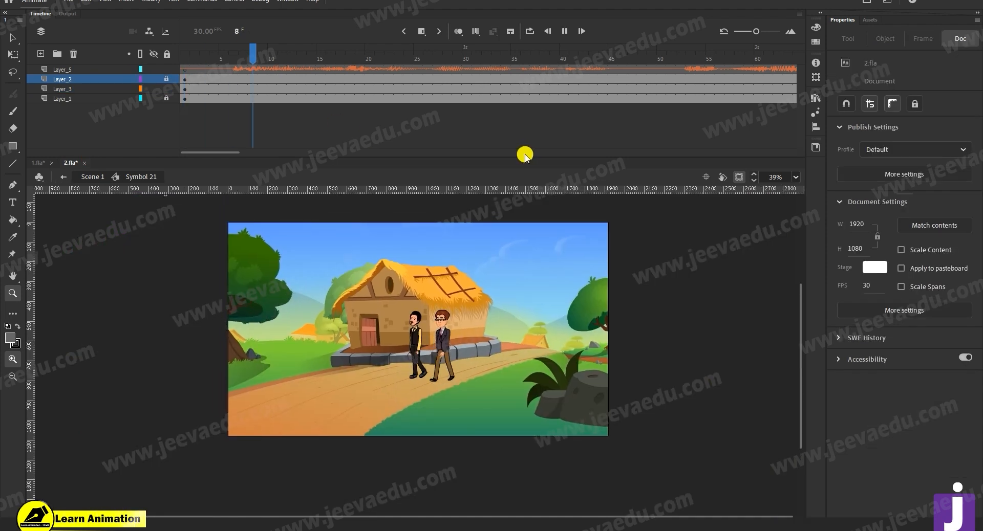
{"action": "left_click", "coordinate": [516, 57]}
{"action": "left_click_drag", "start_coordinate": [333, 86], "coordinate": [472, 122]}
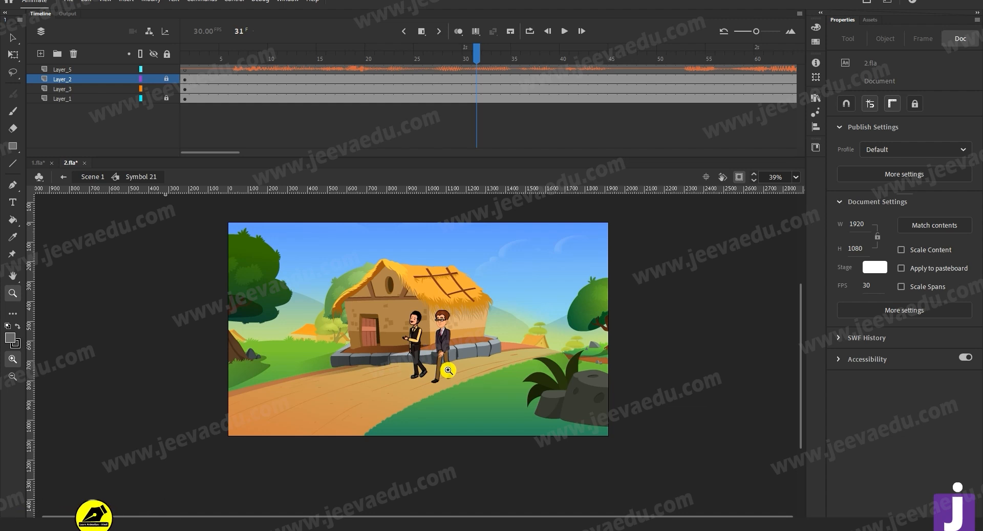
- Play on to the shot change and insert keyframes at frame 52 on Layer_2, Layer_3 and Layer_1
{"action": "key", "text": "Return"}
{"action": "key", "text": "Return"}
{"action": "left_click_drag", "start_coordinate": [678, 78], "coordinate": [678, 98]}
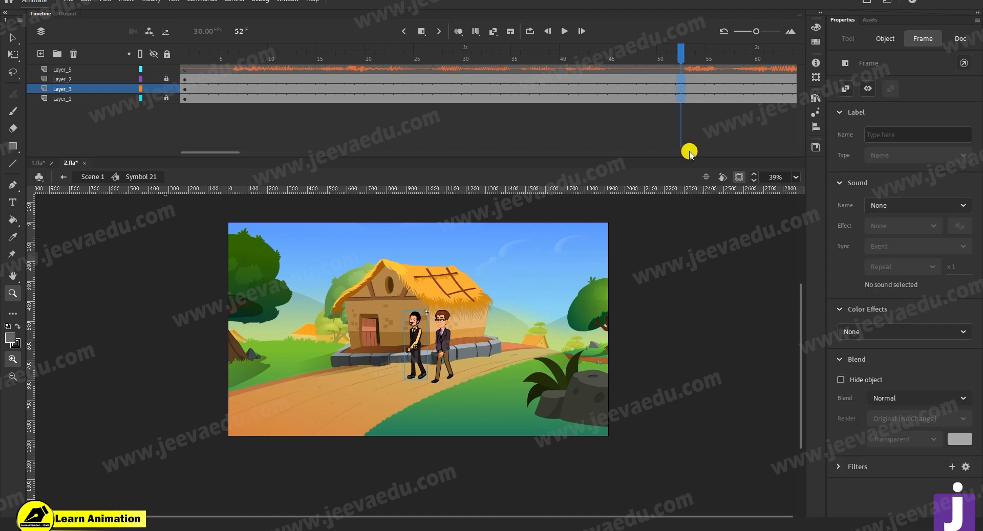
- Unlock the layers and scale both characters and the background up together at frame 1 with Scale and Rotate
{"action": "left_click_drag", "start_coordinate": [679, 65], "coordinate": [55, 195]}
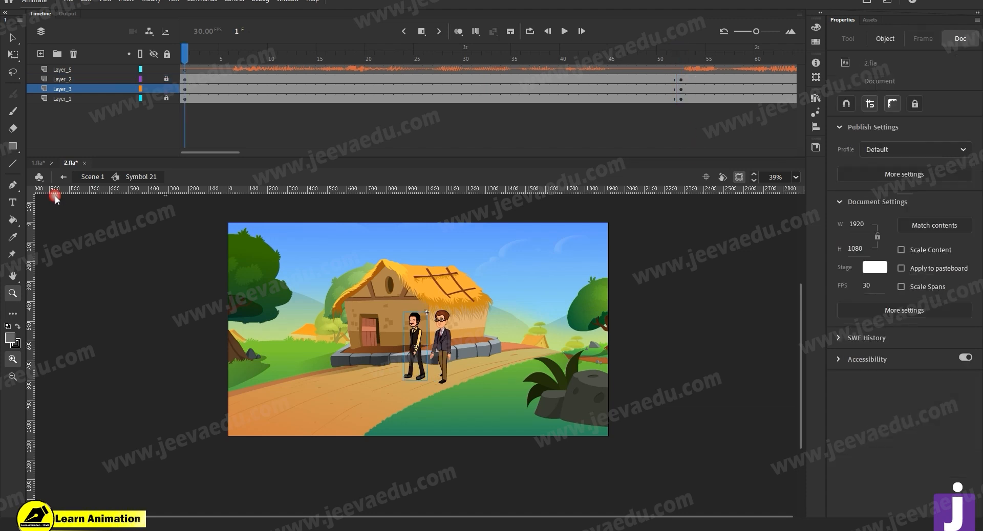
{"action": "left_click", "coordinate": [164, 79]}
{"action": "left_click_drag", "start_coordinate": [185, 80], "coordinate": [186, 99]}
{"action": "key", "text": "ctrl+alt+s"}
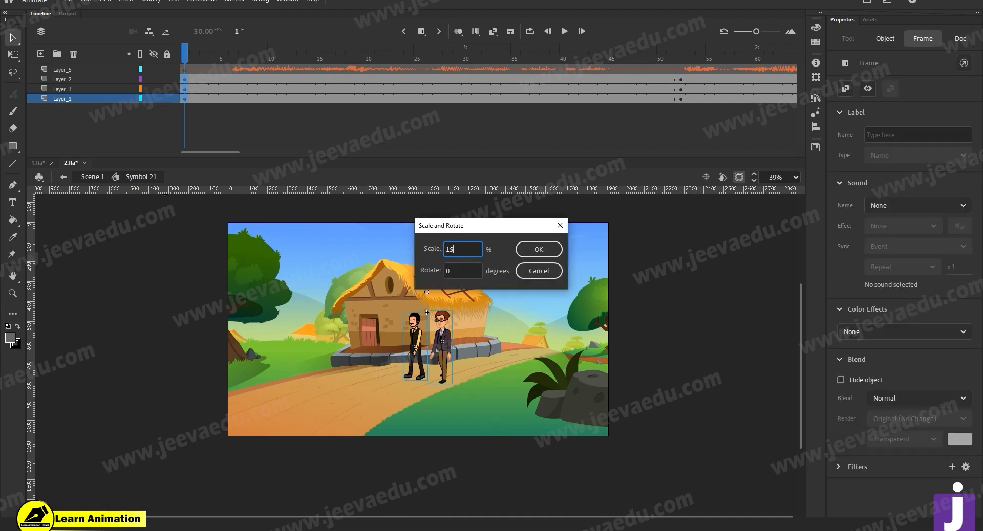
{"action": "key", "text": "Return"}
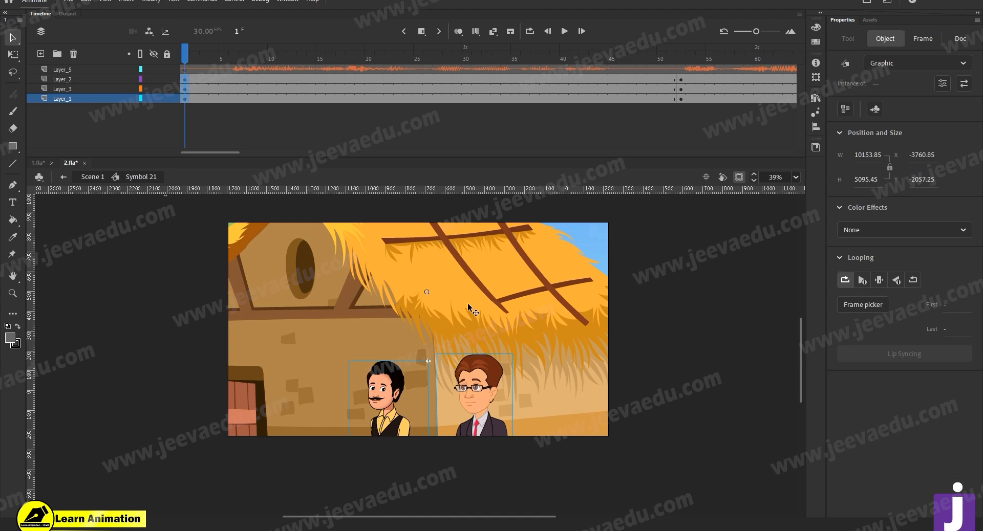
- Enlarge the characters and background further at frame 1 and reposition them to frame both characters from the waist up
{"action": "left_click", "coordinate": [469, 300]}
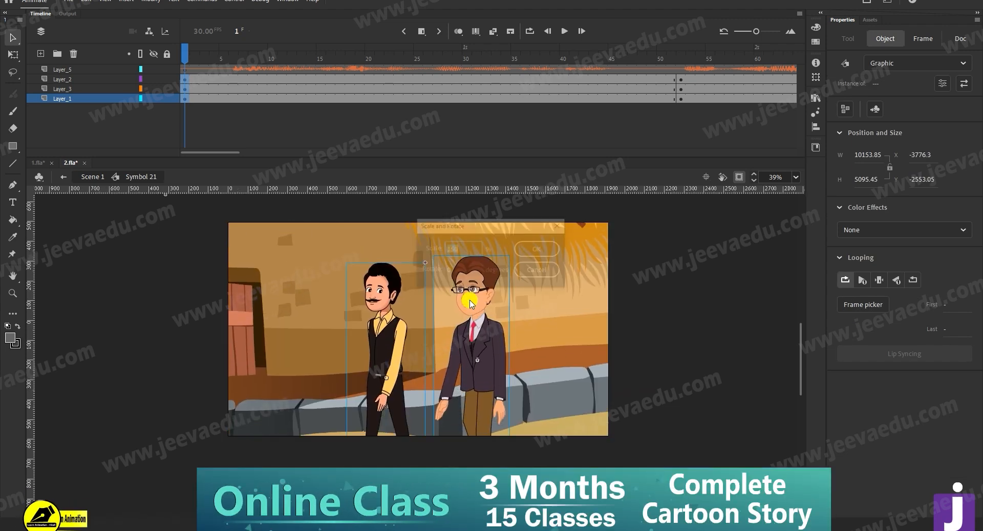
{"action": "left_click_drag", "start_coordinate": [469, 300], "coordinate": [477, 351]}
{"action": "key", "text": "ctrl+z"}
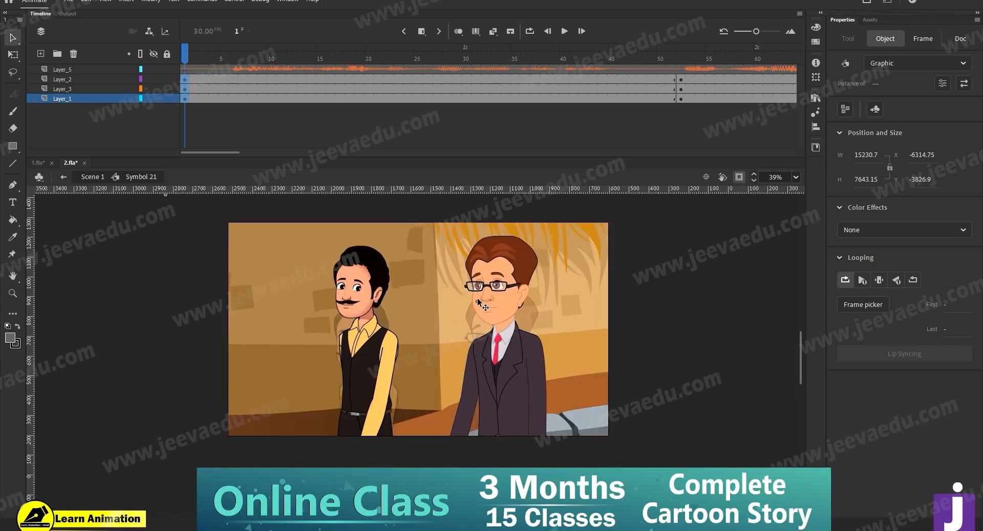
{"action": "left_click_drag", "start_coordinate": [470, 296], "coordinate": [469, 297]}
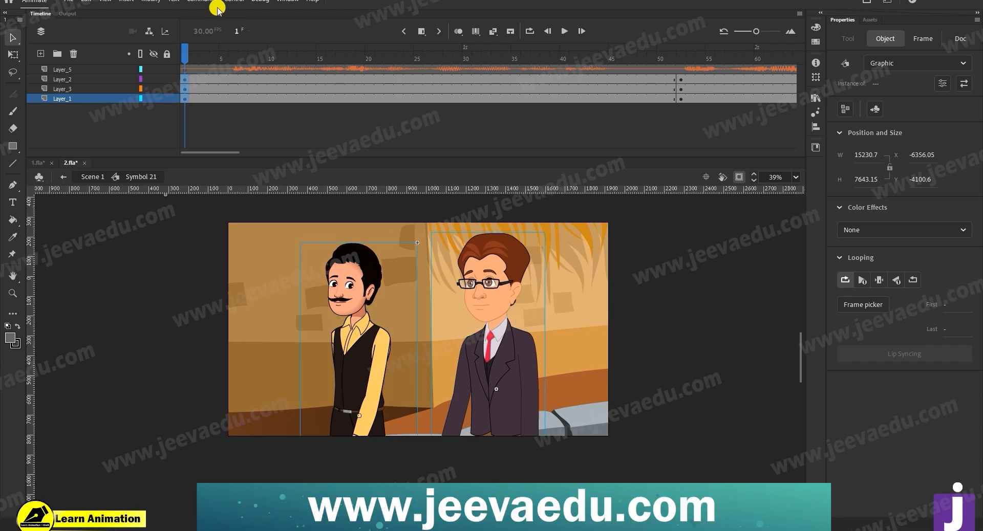
- Compare frames 1 and 2, and shift the moustached character slightly up and away from the other man at frame 1
{"action": "left_click", "coordinate": [196, 48]}
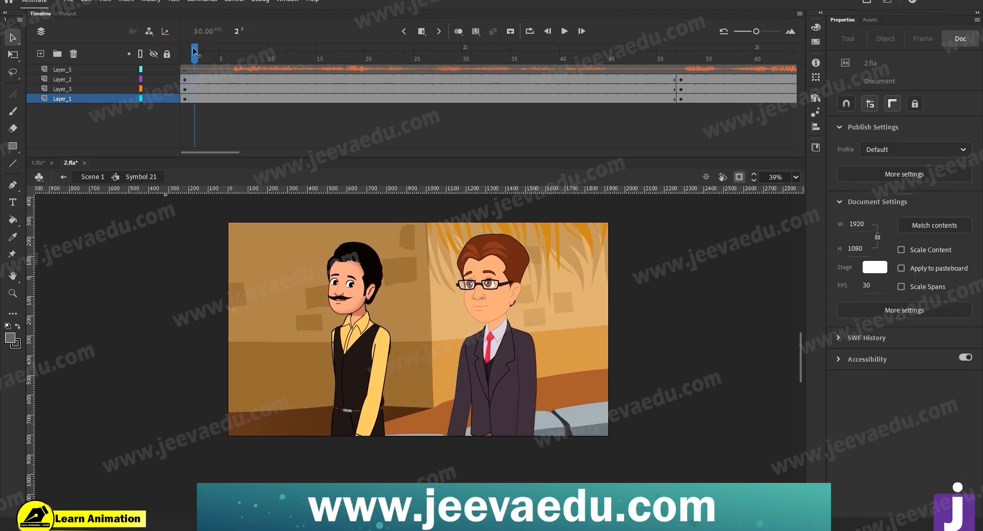
{"action": "left_click_drag", "start_coordinate": [194, 51], "coordinate": [185, 52]}
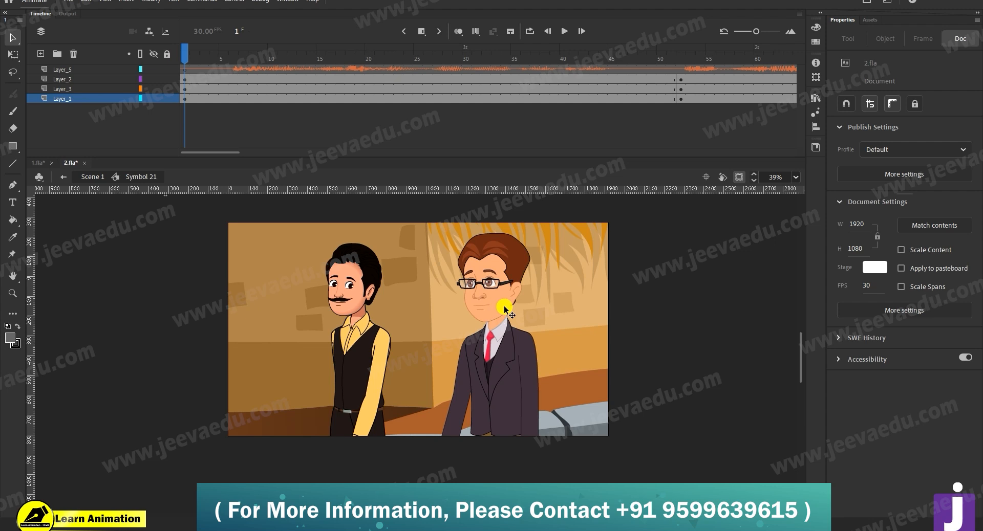
{"action": "left_click", "coordinate": [373, 346]}
{"action": "left_click_drag", "start_coordinate": [382, 364], "coordinate": [379, 362]}
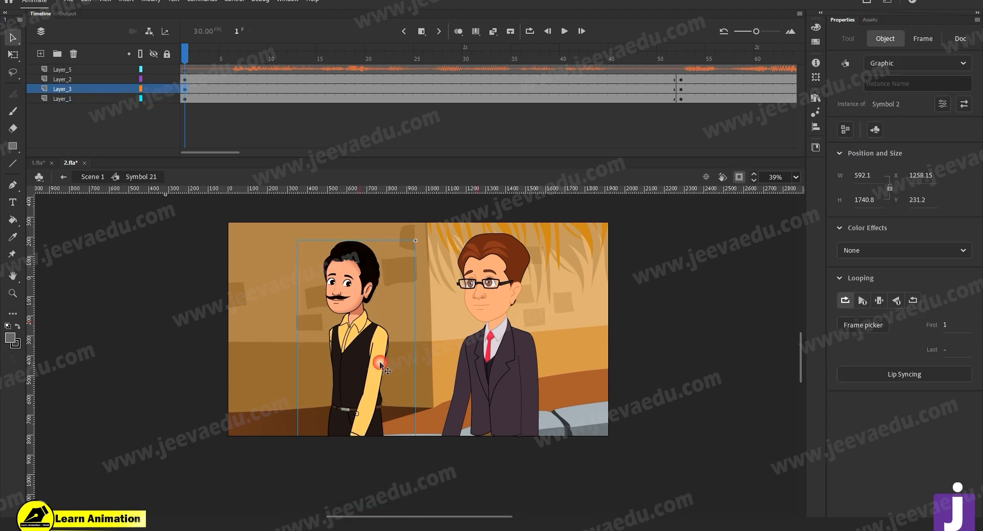
- Play the close-up shot from frame 1, scrub around its middle frames, and go back to frame 2
{"action": "key", "text": "Return"}
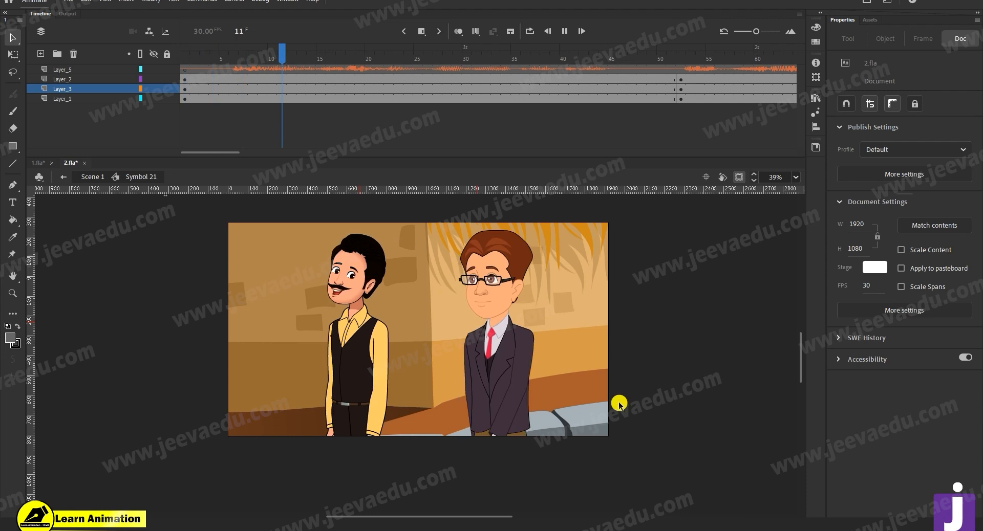
{"action": "left_click", "coordinate": [476, 55]}
{"action": "left_click_drag", "start_coordinate": [476, 56], "coordinate": [485, 56]}
{"action": "left_click", "coordinate": [196, 91]}
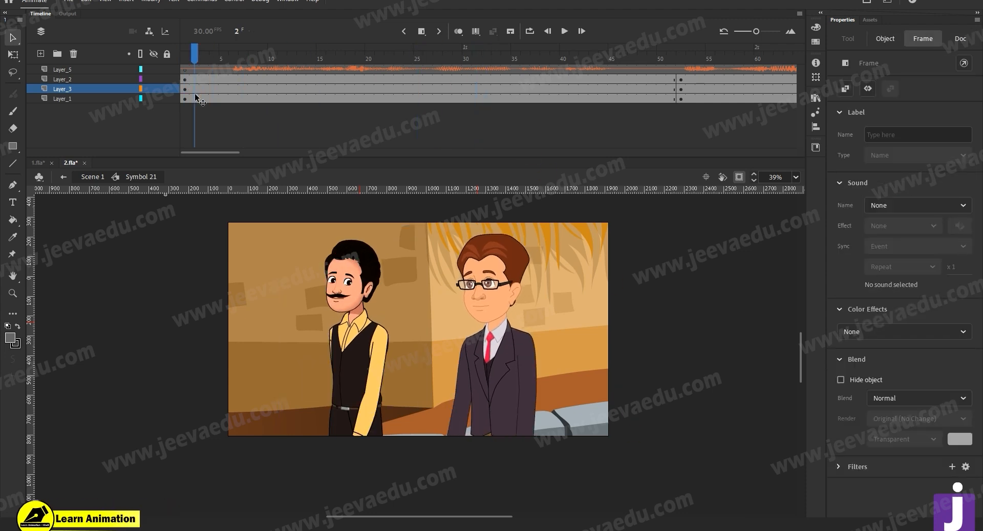
- Open the bespectacled character's nested head symbol, Tween 1, for editing in place and go to its frame 1
{"action": "key", "text": "z"}
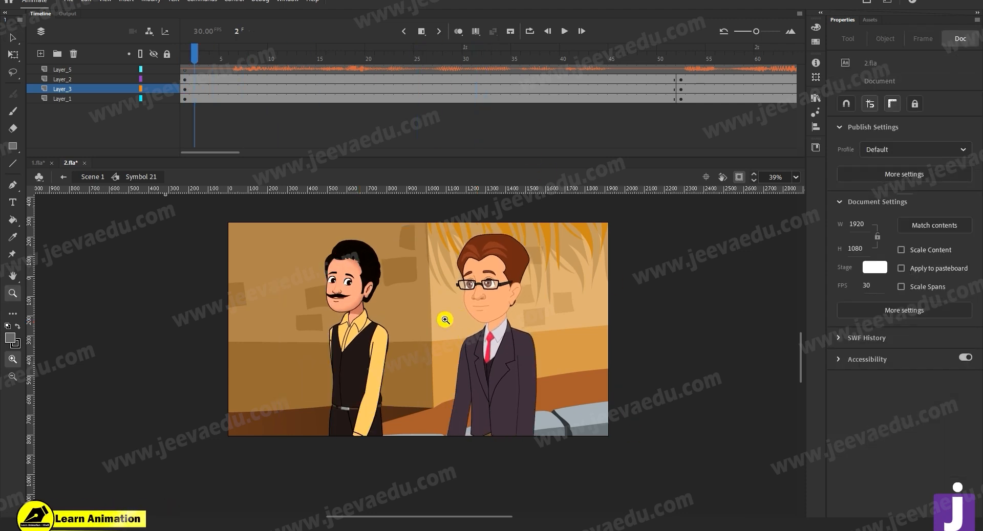
{"action": "left_click", "coordinate": [446, 321]}
{"action": "key", "text": "v"}
{"action": "double_click", "coordinate": [474, 327]}
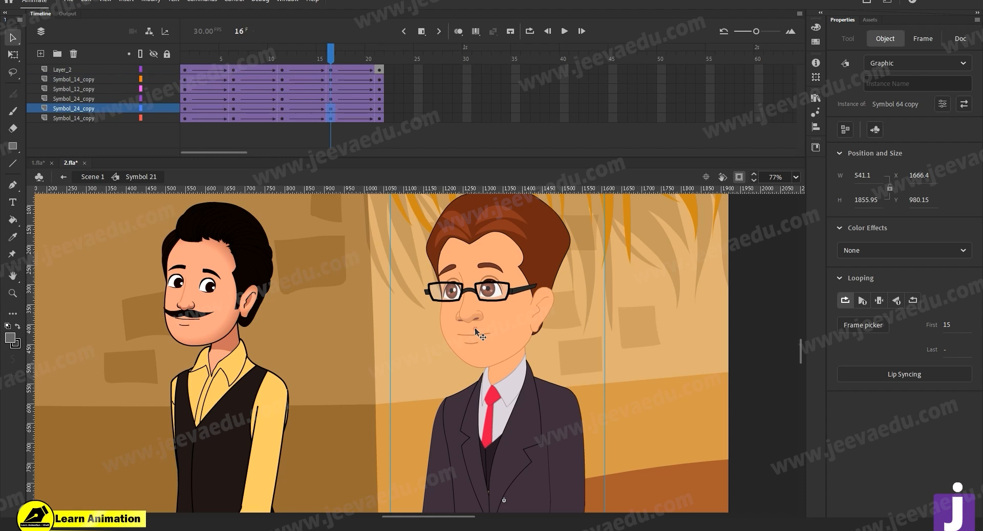
{"action": "double_click", "coordinate": [474, 328]}
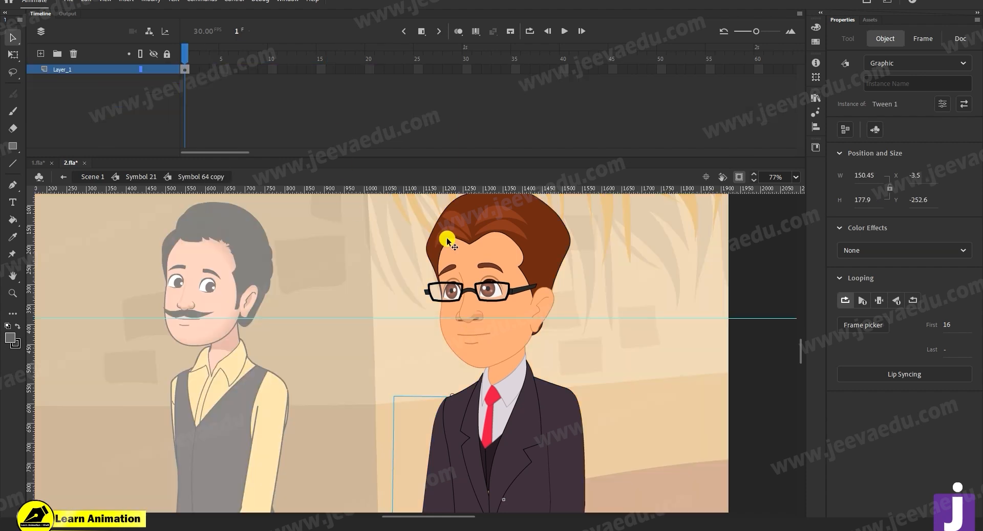
{"action": "double_click", "coordinate": [469, 318]}
{"action": "double_click", "coordinate": [328, 315]}
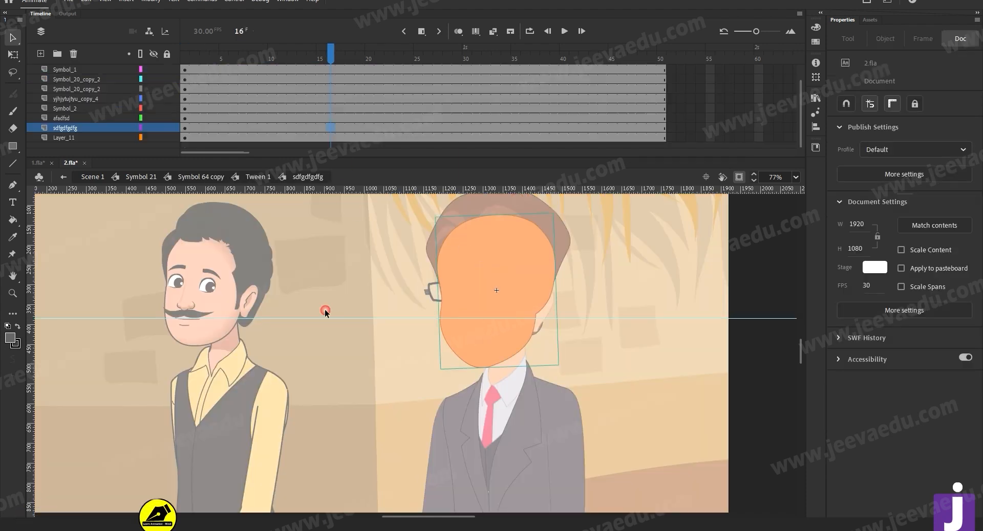
{"action": "left_click", "coordinate": [328, 61]}
{"action": "left_click", "coordinate": [325, 62]}
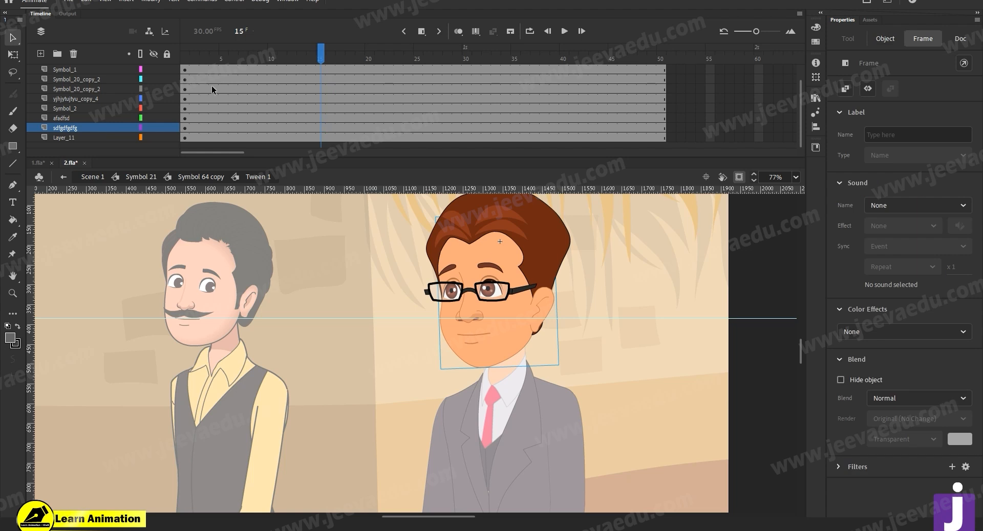
{"action": "left_click", "coordinate": [130, 114]}
{"action": "left_click_drag", "start_coordinate": [186, 70], "coordinate": [237, 117]}
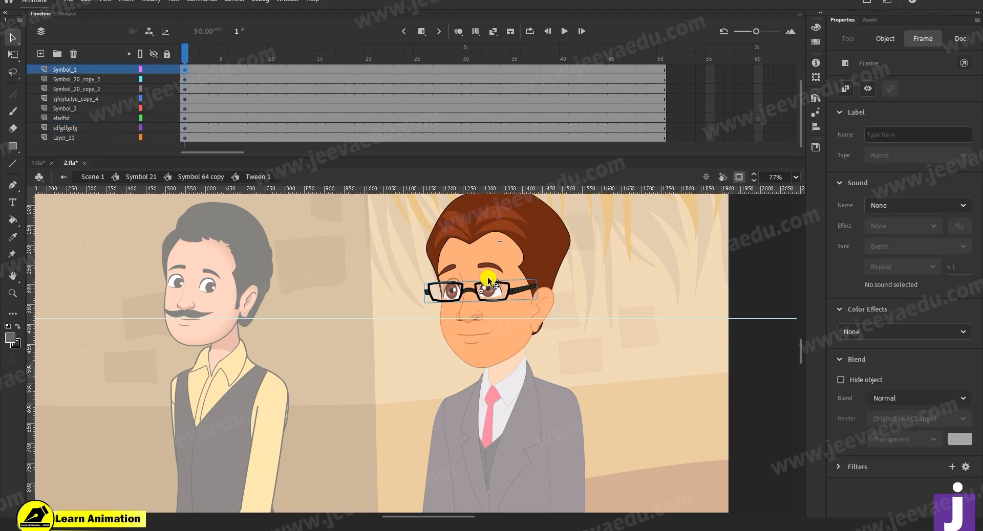
- Hide the glasses layer in the head symbol and open the far eye's nested symbol to its iris
{"action": "left_click", "coordinate": [154, 70]}
{"action": "left_click", "coordinate": [489, 296]}
{"action": "key", "text": "z"}
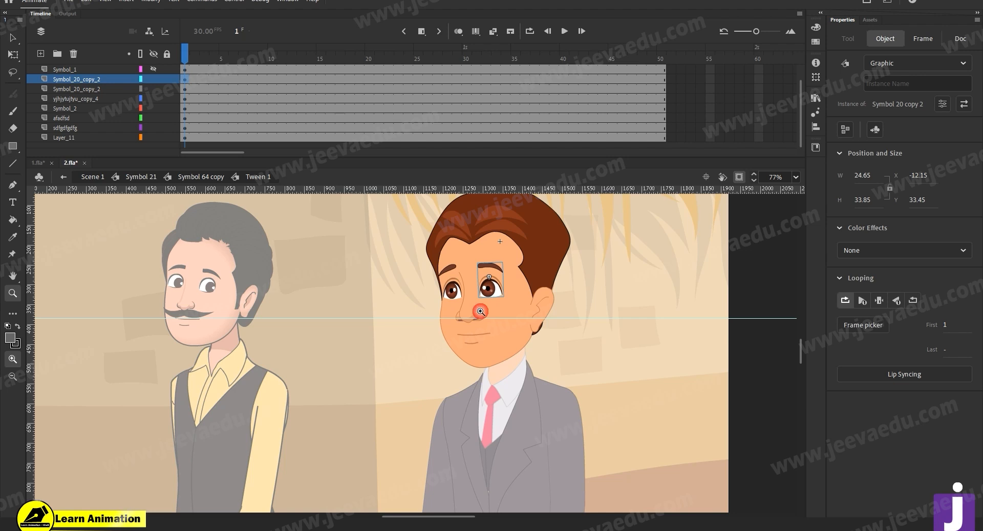
{"action": "left_click", "coordinate": [471, 322]}
{"action": "left_click", "coordinate": [434, 325]}
{"action": "key", "text": "v"}
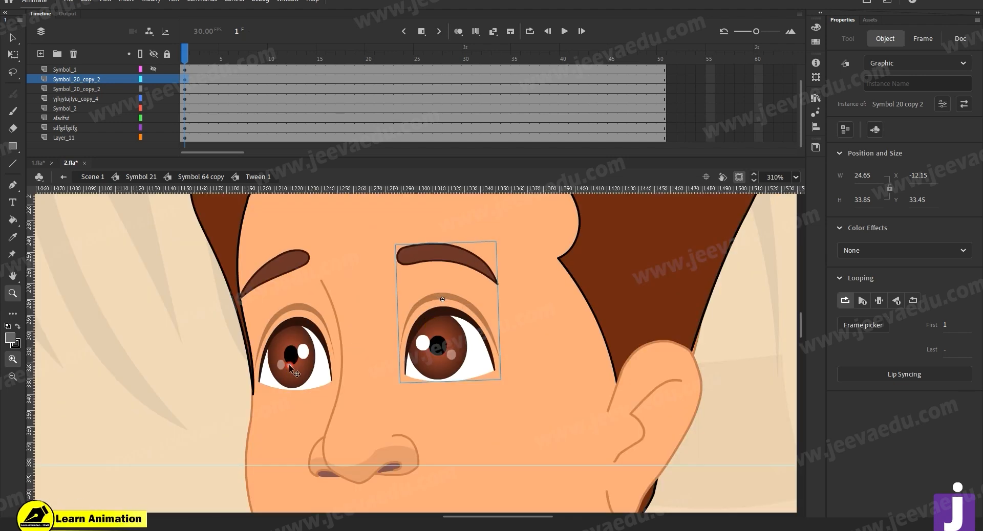
{"action": "double_click", "coordinate": [292, 372]}
{"action": "double_click", "coordinate": [293, 375]}
{"action": "left_click", "coordinate": [290, 368]}
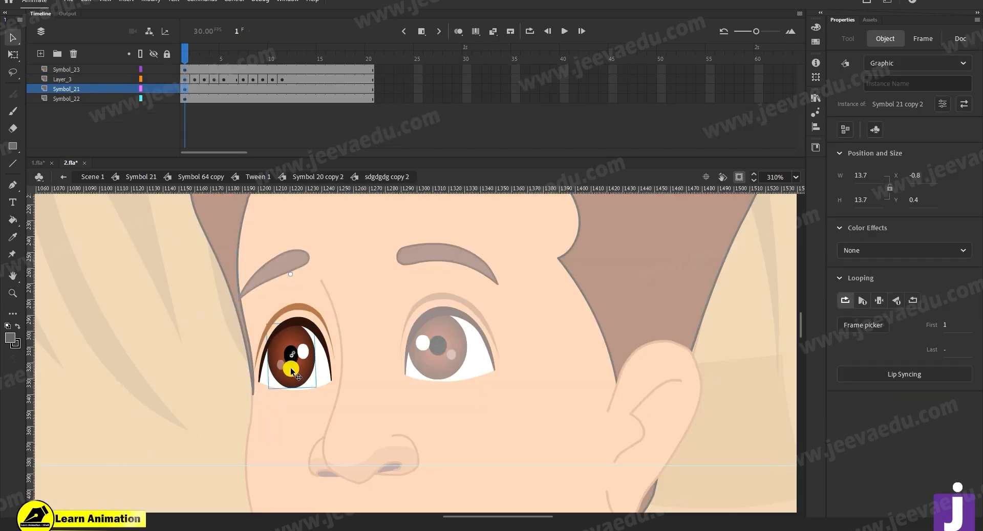
- Shift the far eye's iris toward the outer corner at frame 1, to about X -4.8 and Y 0.2
{"action": "left_click", "coordinate": [290, 367]}
{"action": "left_click_drag", "start_coordinate": [290, 372], "coordinate": [288, 374]}
{"action": "left_click", "coordinate": [248, 92]}
{"action": "left_click_drag", "start_coordinate": [187, 52], "coordinate": [185, 92]}
{"action": "left_click", "coordinate": [292, 376]}
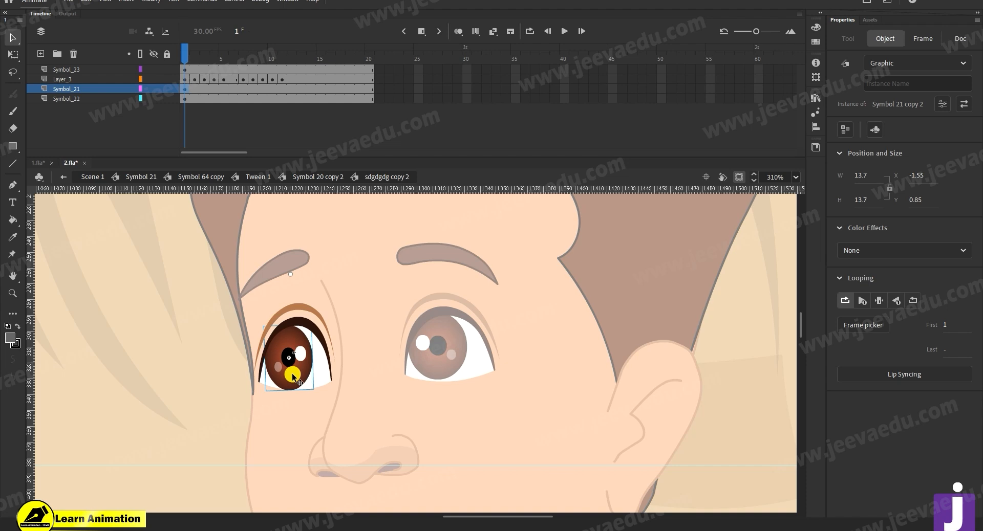
{"action": "left_click_drag", "start_coordinate": [186, 52], "coordinate": [127, 94]}
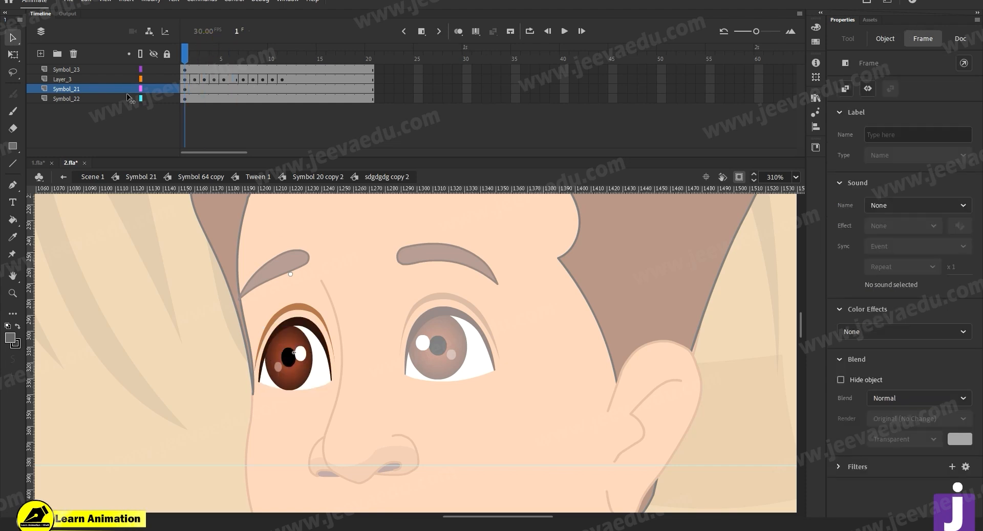
{"action": "left_click", "coordinate": [299, 387]}
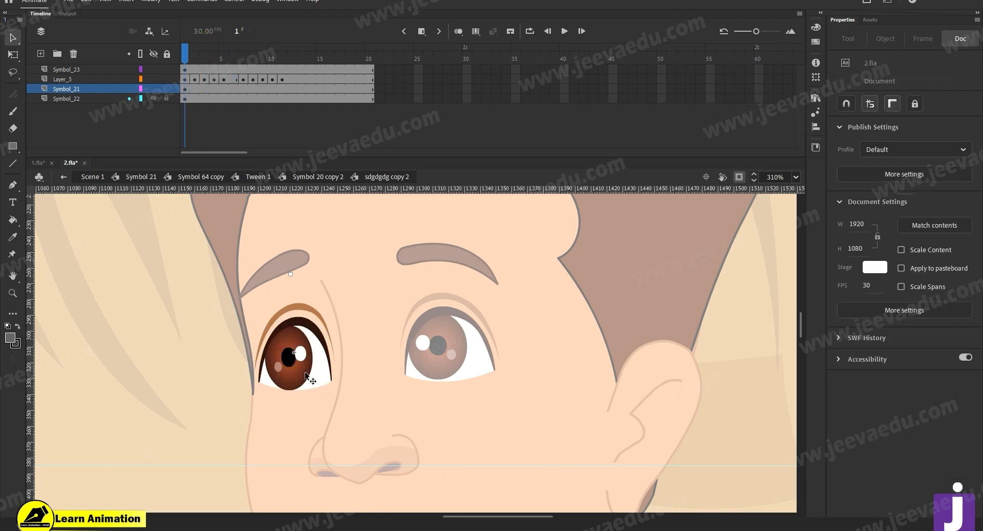
{"action": "left_click_drag", "start_coordinate": [306, 377], "coordinate": [297, 371]}
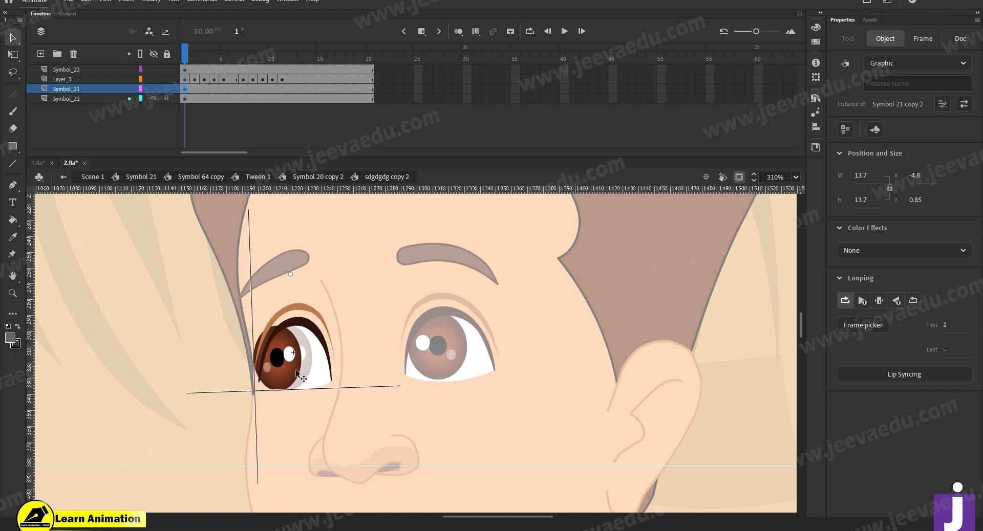
{"action": "left_click_drag", "start_coordinate": [204, 57], "coordinate": [247, 78]}
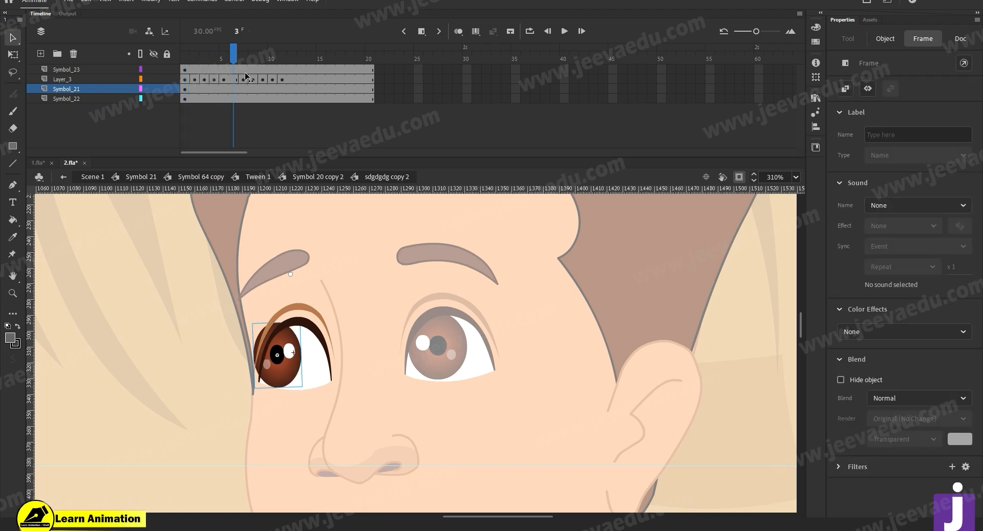
{"action": "left_click", "coordinate": [149, 124]}
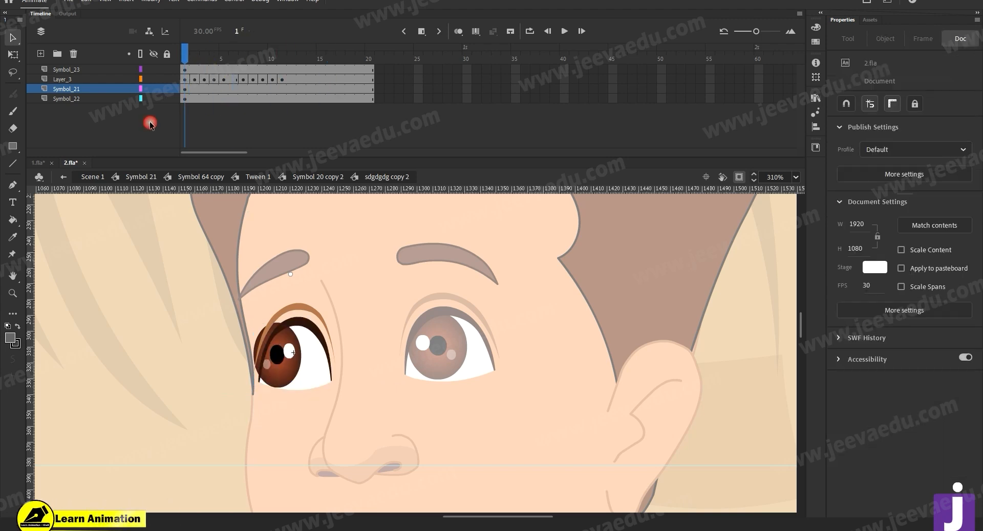
- Paste a broken-apart copy of the far eye's white in place on a new layer above the iris and make that layer a mask
{"action": "left_click", "coordinate": [309, 378]}
{"action": "left_click", "coordinate": [286, 372]}
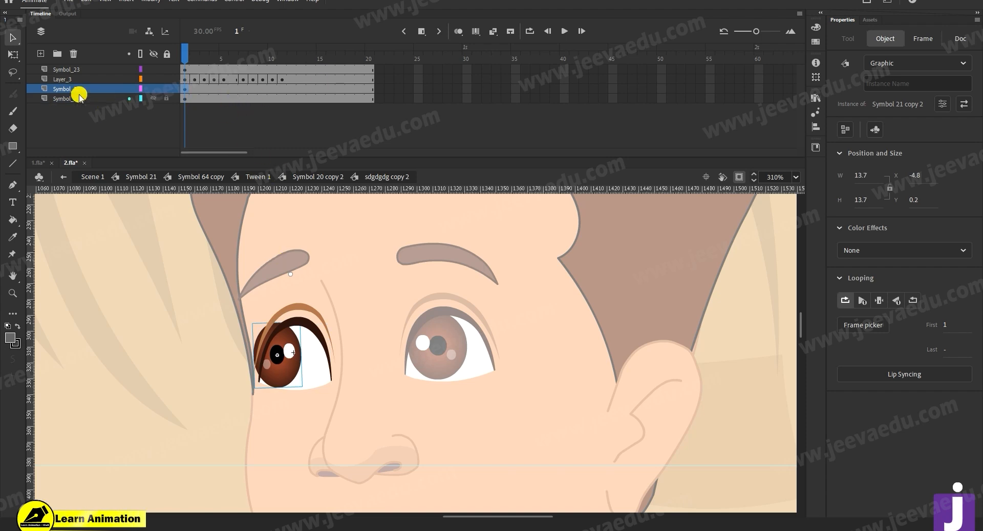
{"action": "left_click", "coordinate": [41, 53]}
{"action": "right_click", "coordinate": [94, 270]}
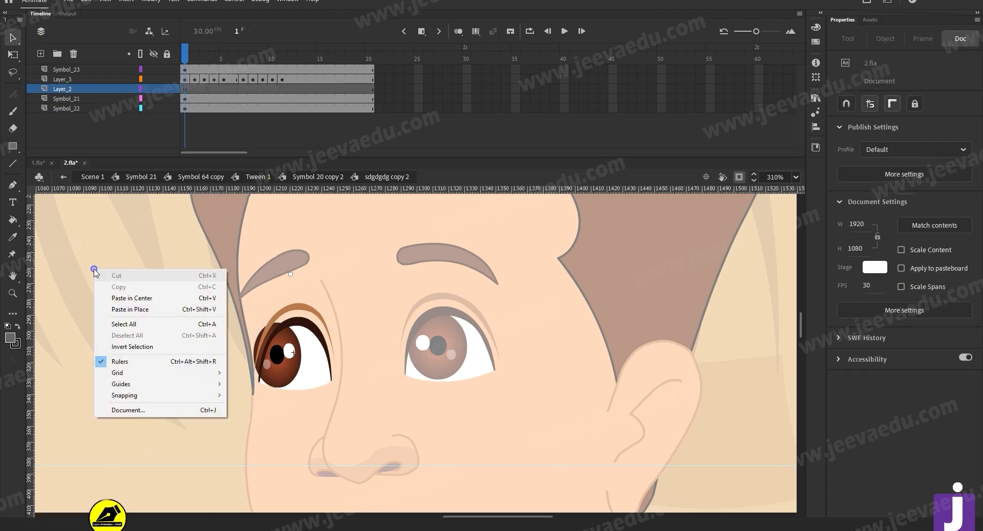
{"action": "left_click", "coordinate": [125, 310]}
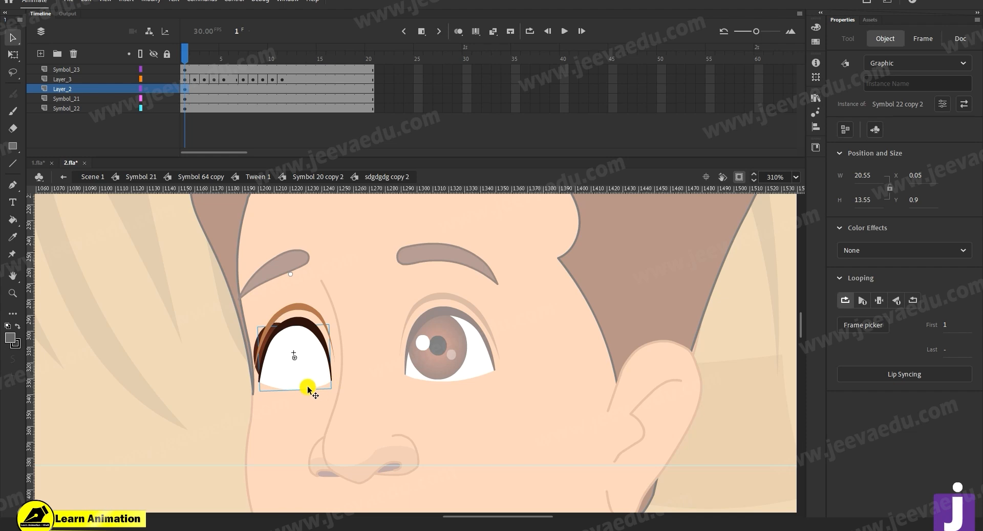
{"action": "key", "text": "ctrl+b"}
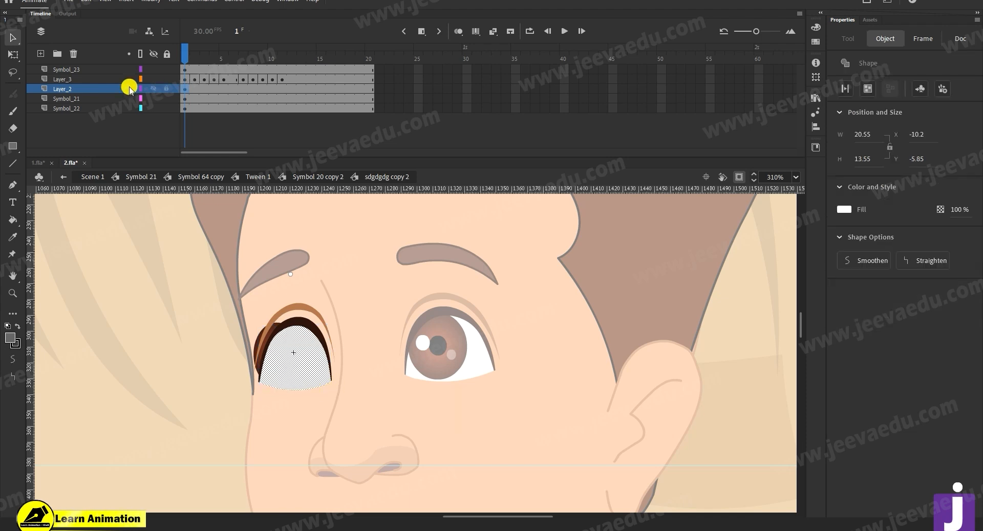
{"action": "right_click", "coordinate": [107, 91]}
{"action": "left_click", "coordinate": [132, 265]}
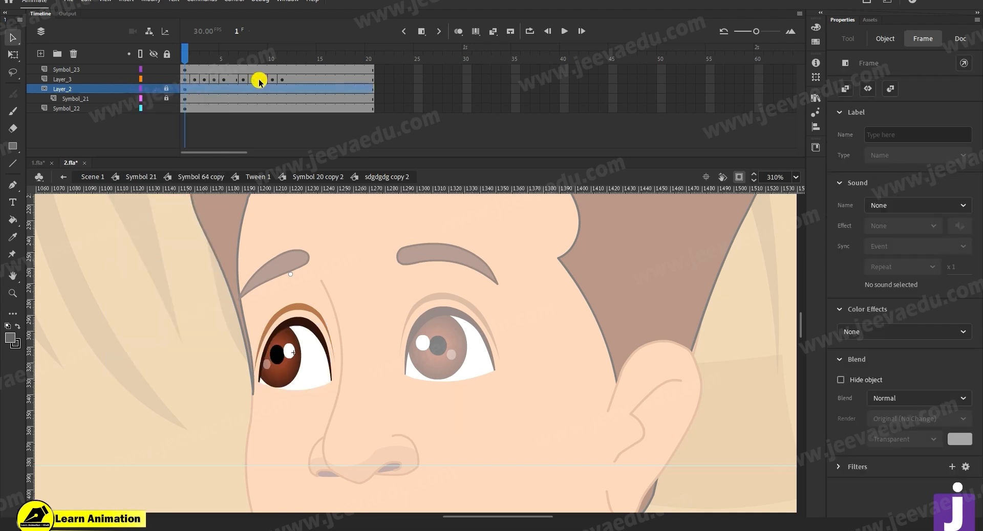
{"action": "left_click_drag", "start_coordinate": [199, 54], "coordinate": [89, 107]}
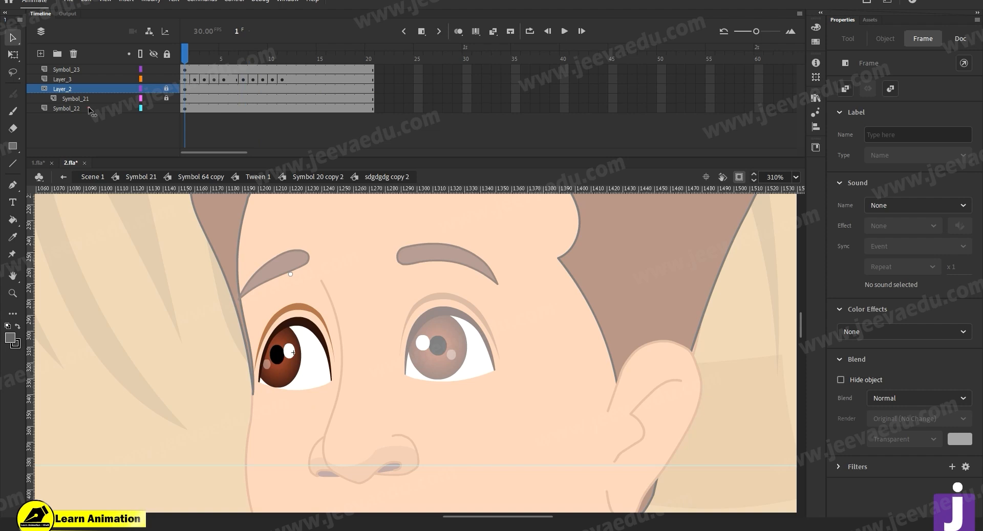
- Unlock the far eye's masked layers, show the mask as an outline, and shift the iris slightly back to about X -3.35, Y 0.8
{"action": "left_click", "coordinate": [173, 92]}
{"action": "left_click", "coordinate": [166, 90]}
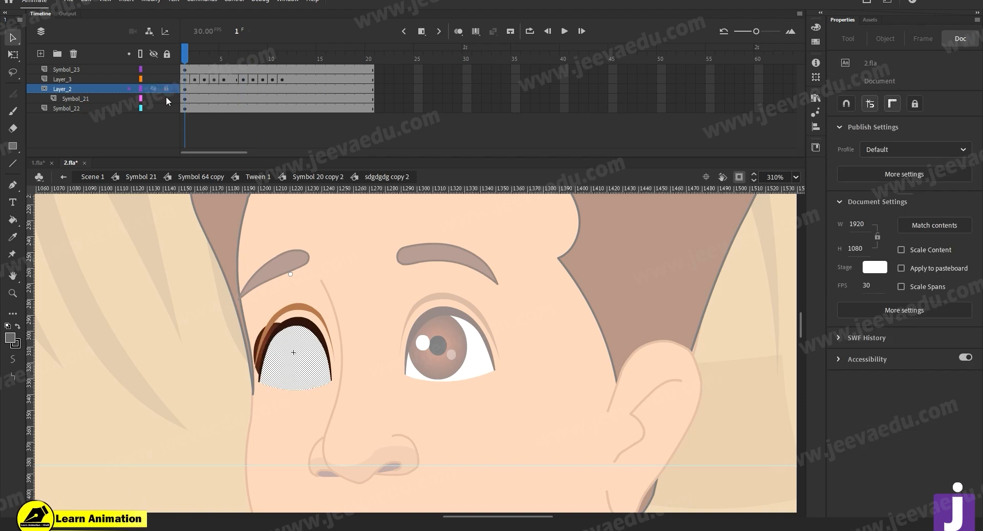
{"action": "left_click", "coordinate": [140, 90]}
{"action": "left_click", "coordinate": [191, 345]}
{"action": "left_click", "coordinate": [283, 372]}
{"action": "left_click_drag", "start_coordinate": [287, 367], "coordinate": [293, 369]}
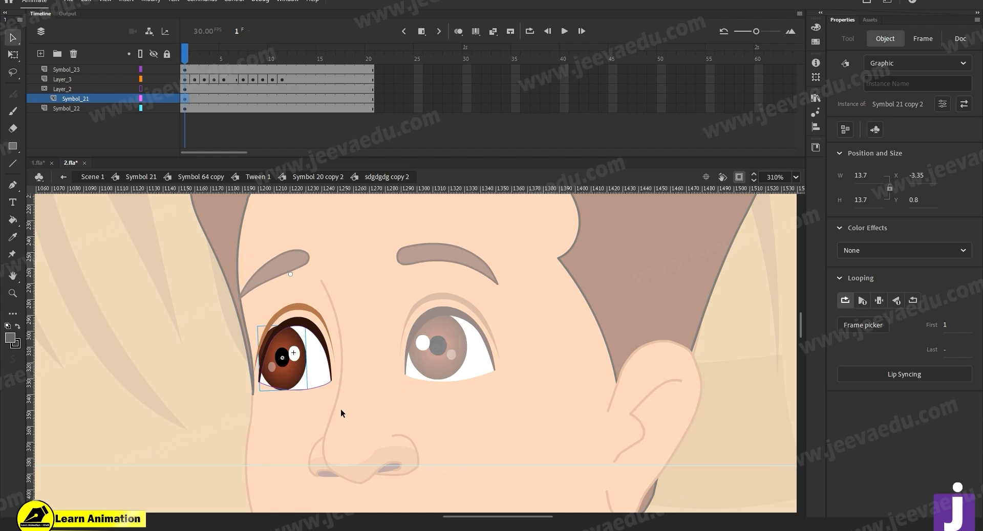
- Open the near eye's nested symbol and shift its iris toward the nose to match the far eye's gaze
{"action": "double_click", "coordinate": [339, 409]}
{"action": "double_click", "coordinate": [438, 358]}
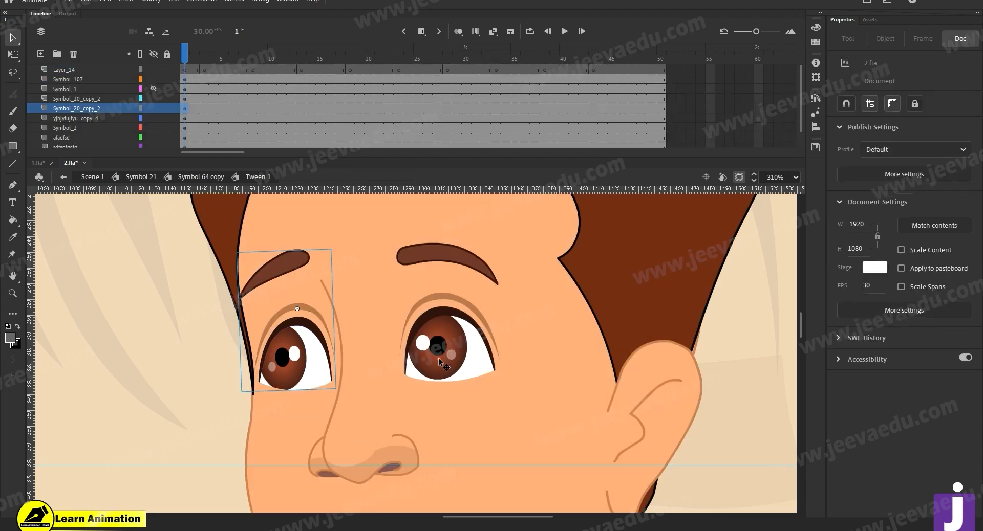
{"action": "double_click", "coordinate": [439, 358]}
{"action": "left_click", "coordinate": [448, 362]}
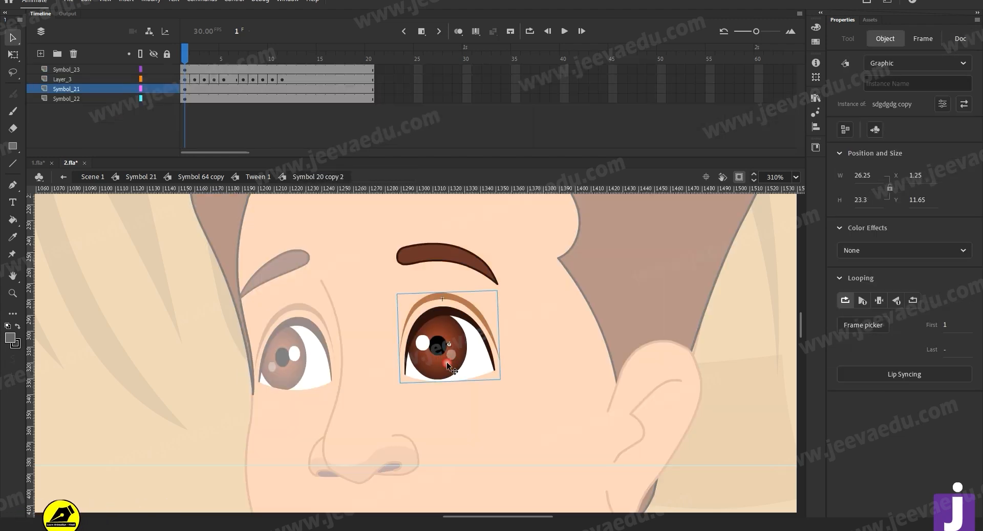
{"action": "double_click", "coordinate": [446, 361]}
{"action": "left_click_drag", "start_coordinate": [449, 371], "coordinate": [438, 370]}
- Mask the near eye's iris with a broken-apart copy of the eye white on a new layer, and return to Symbol 21
{"action": "left_click", "coordinate": [469, 371]}
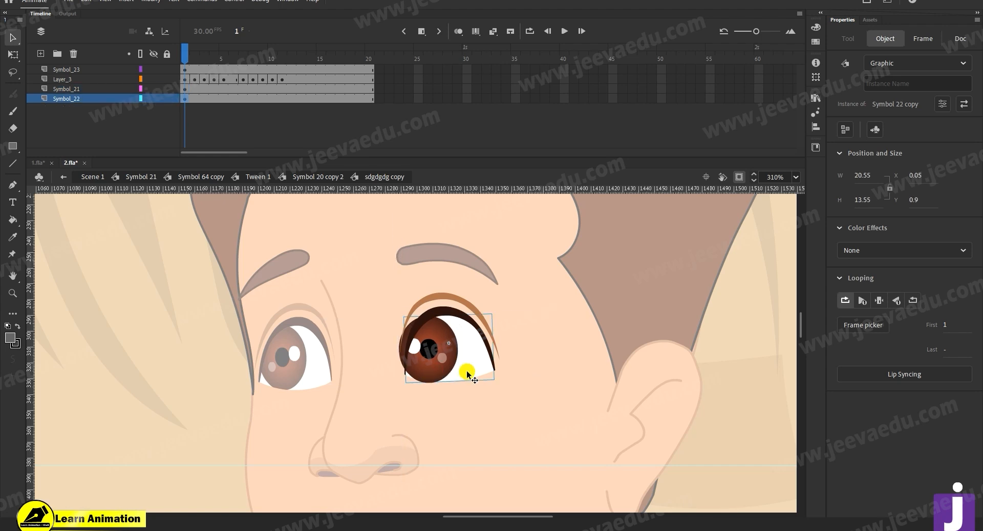
{"action": "left_click", "coordinate": [64, 92]}
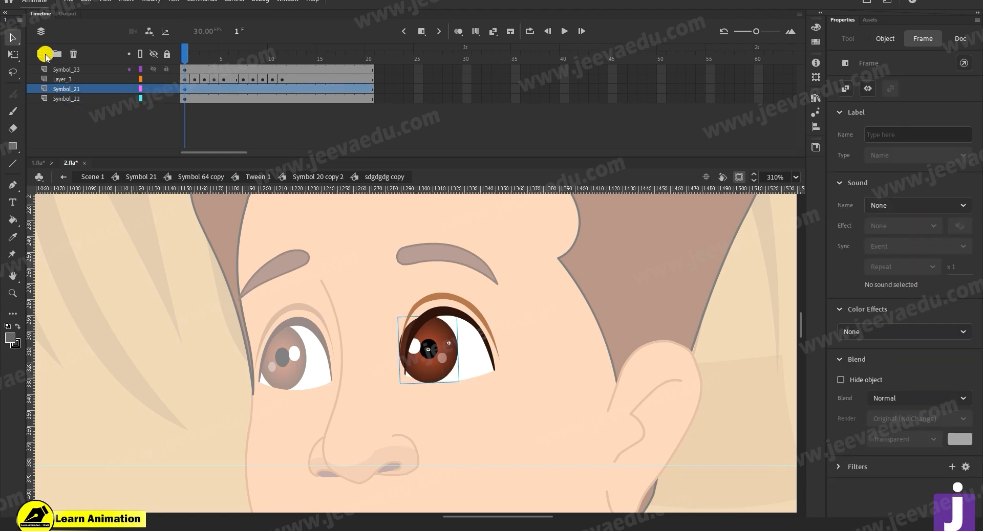
{"action": "left_click", "coordinate": [45, 54]}
{"action": "right_click", "coordinate": [125, 285]}
{"action": "left_click", "coordinate": [154, 328]}
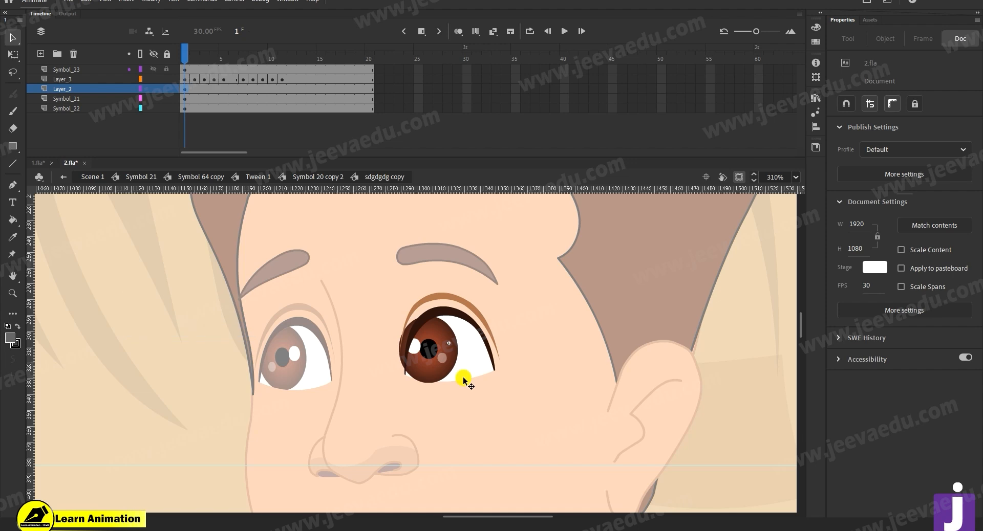
{"action": "key", "text": "ctrl+shift+v"}
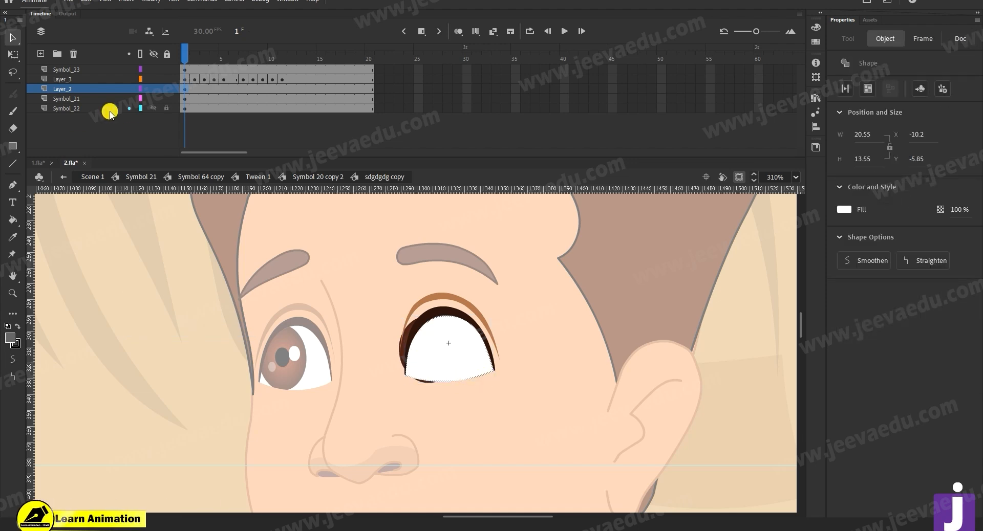
{"action": "right_click", "coordinate": [98, 89]}
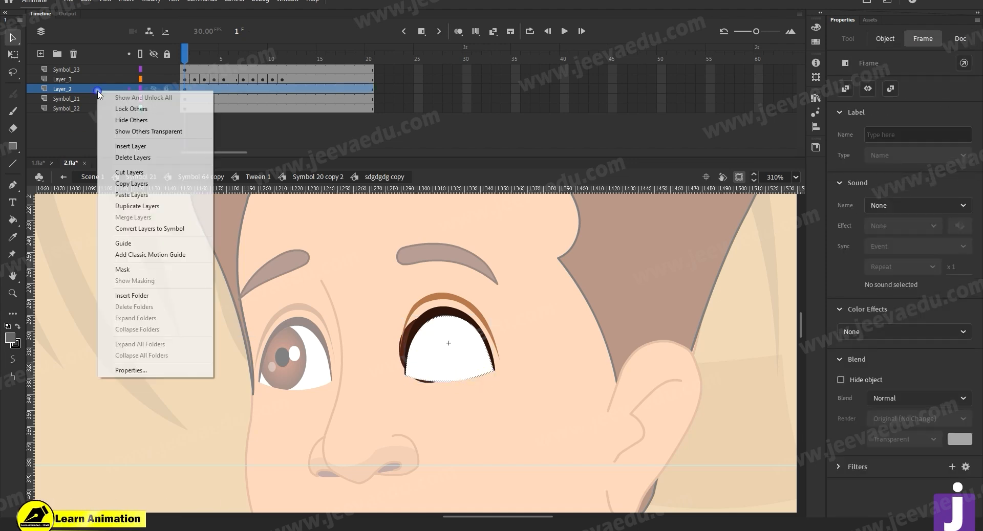
{"action": "left_click", "coordinate": [145, 269]}
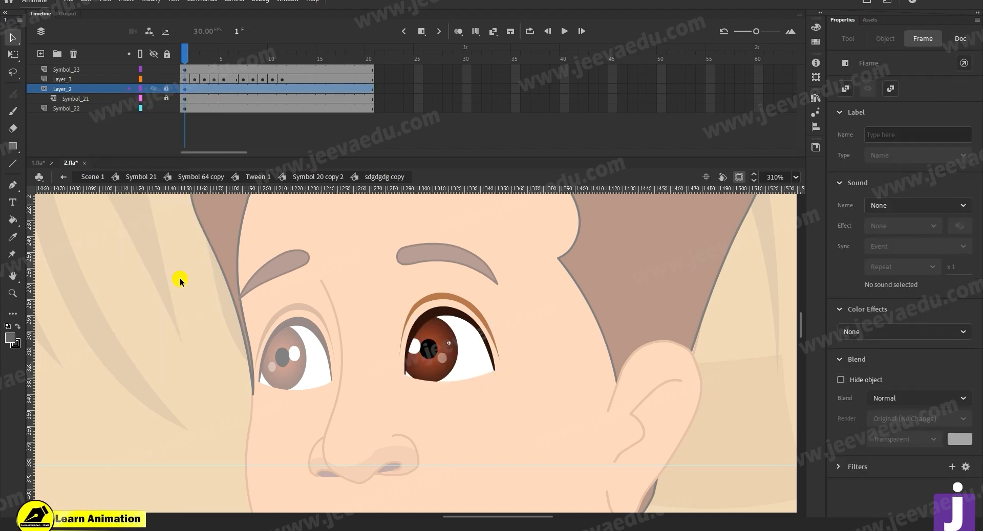
{"action": "left_click", "coordinate": [137, 178]}
- Reposition and rescale the background at frame 1 with Scale and Rotate so more of the thatched roof shows behind both characters
{"action": "left_click", "coordinate": [426, 365], "text": "alt"}
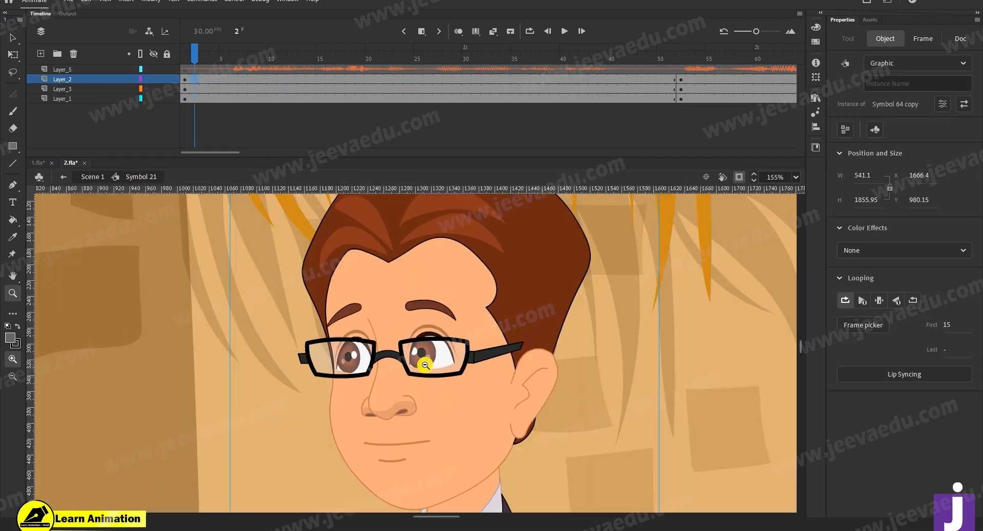
{"action": "left_click", "coordinate": [412, 408], "text": "alt"}
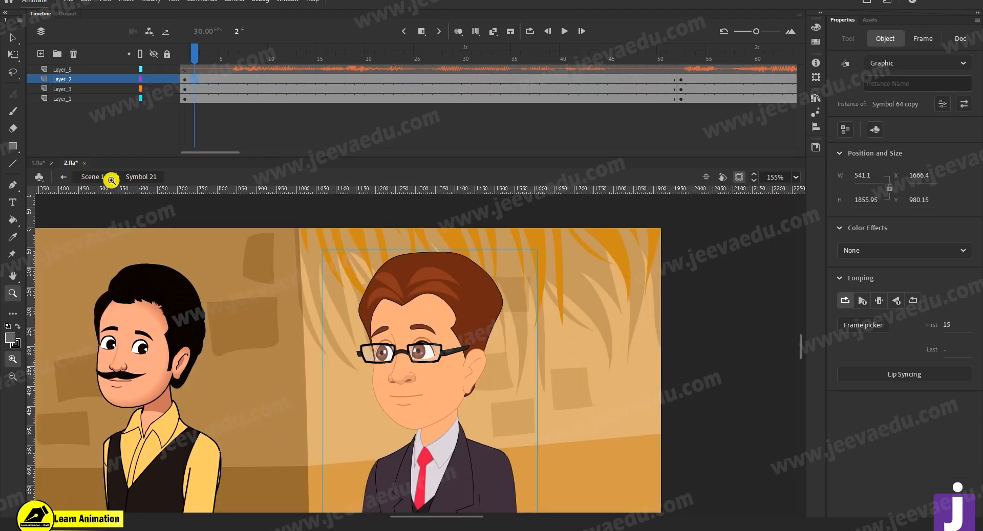
{"action": "left_click", "coordinate": [389, 376], "text": "alt"}
{"action": "left_click_drag", "start_coordinate": [194, 50], "coordinate": [161, 78]}
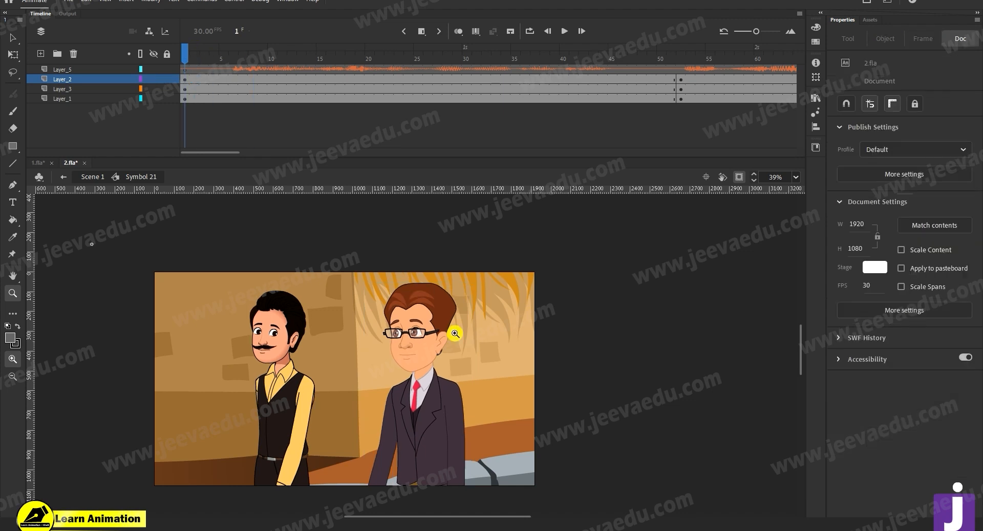
{"action": "key", "text": "v"}
{"action": "left_click", "coordinate": [501, 353]}
{"action": "left_click_drag", "start_coordinate": [502, 435], "coordinate": [498, 441]}
{"action": "key", "text": "ctrl+alt+s"}
{"action": "type", "text": "856.0"}
{"action": "key", "text": "Return"}
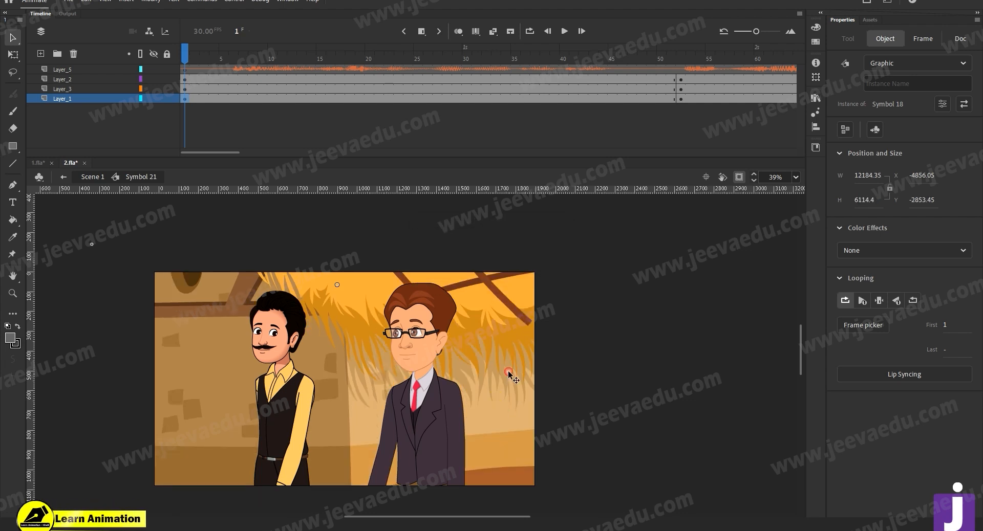
- Scale the frame 1 background to 80% and reposition it to about X -3335, Y -2314 behind the characters
{"action": "left_click_drag", "start_coordinate": [506, 360], "coordinate": [521, 374]}
{"action": "key", "text": "ctrl+alt+s"}
{"action": "type", "text": "80"}
{"action": "key", "text": "Return"}
{"action": "left_click_drag", "start_coordinate": [480, 360], "coordinate": [467, 420]}
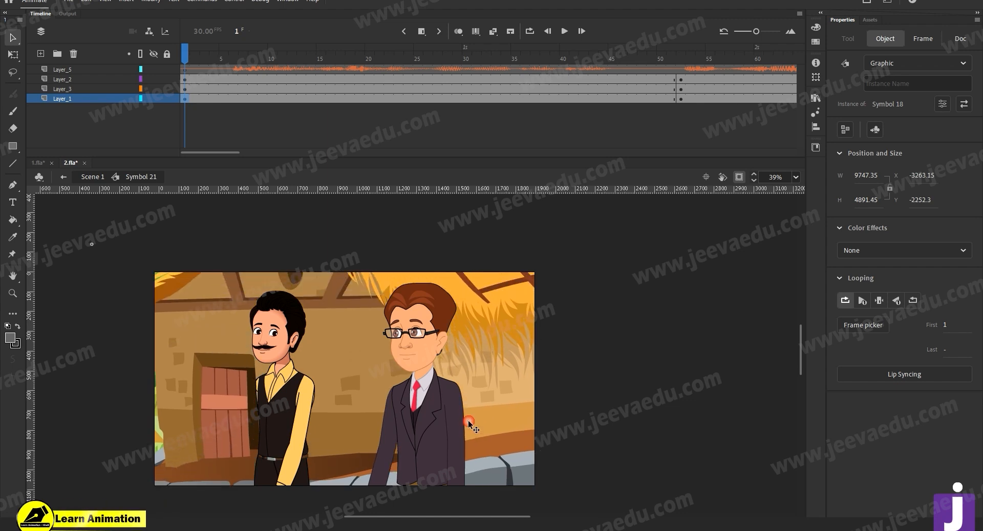
{"action": "mouse_move", "coordinate": [344, 378]}
{"action": "left_mouse_down"}
{"action": "mouse_move", "coordinate": [351, 350]}
{"action": "mouse_move", "coordinate": [352, 444]}
{"action": "mouse_move", "coordinate": [359, 370]}
{"action": "mouse_move", "coordinate": [322, 376]}
{"action": "mouse_move", "coordinate": [349, 375]}
{"action": "left_mouse_up"}
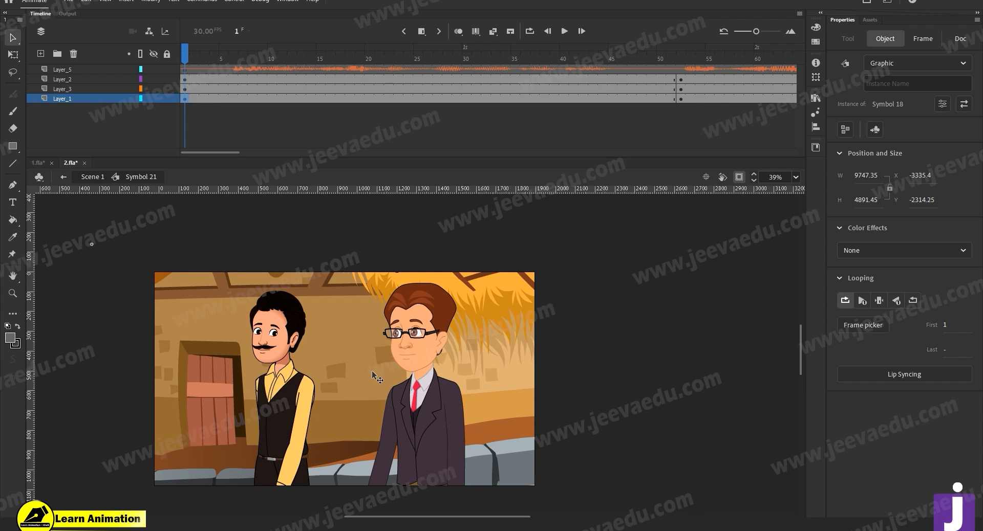
- Change the background instance to a Movie Clip and add a Blur filter of 50 on X and Y
{"action": "left_click", "coordinate": [889, 59]}
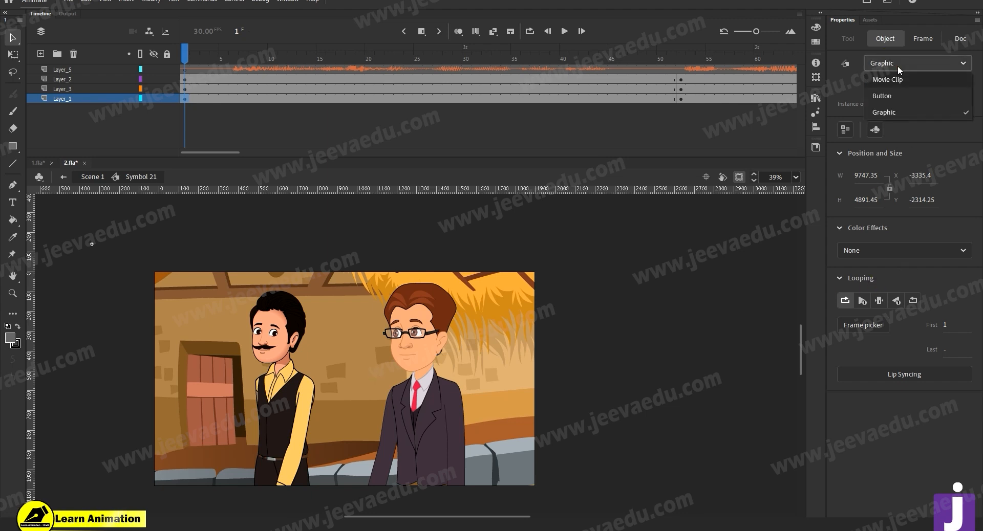
{"action": "left_click", "coordinate": [893, 77]}
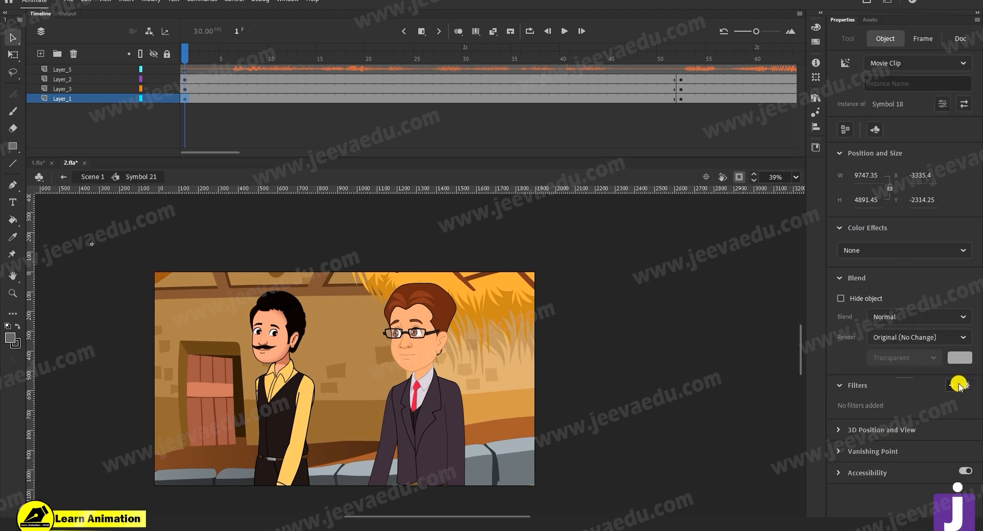
{"action": "left_click", "coordinate": [950, 386]}
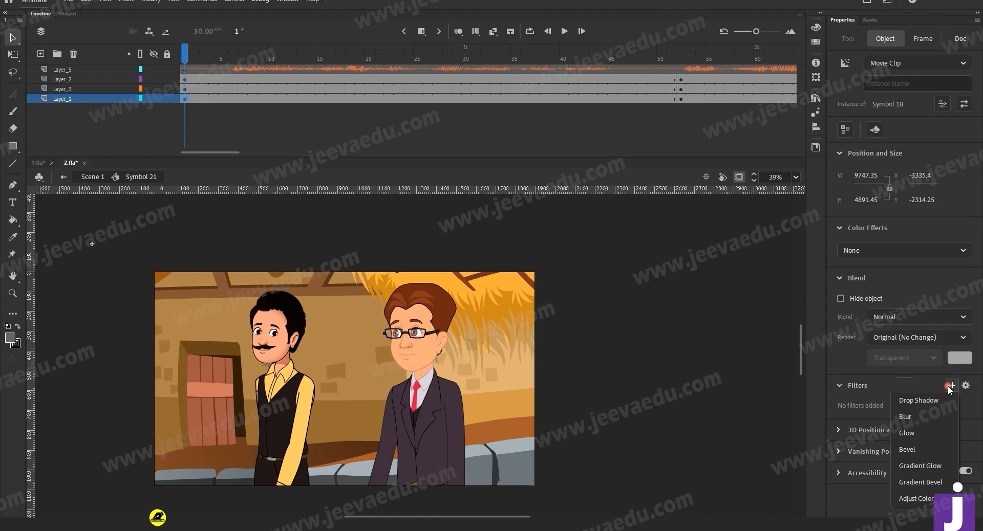
{"action": "left_click", "coordinate": [928, 418]}
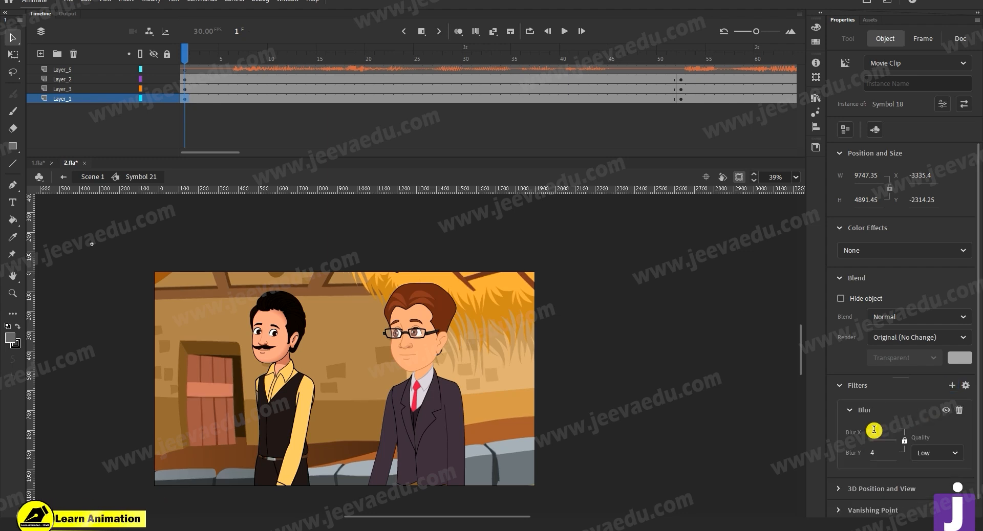
{"action": "type", "text": "50"}
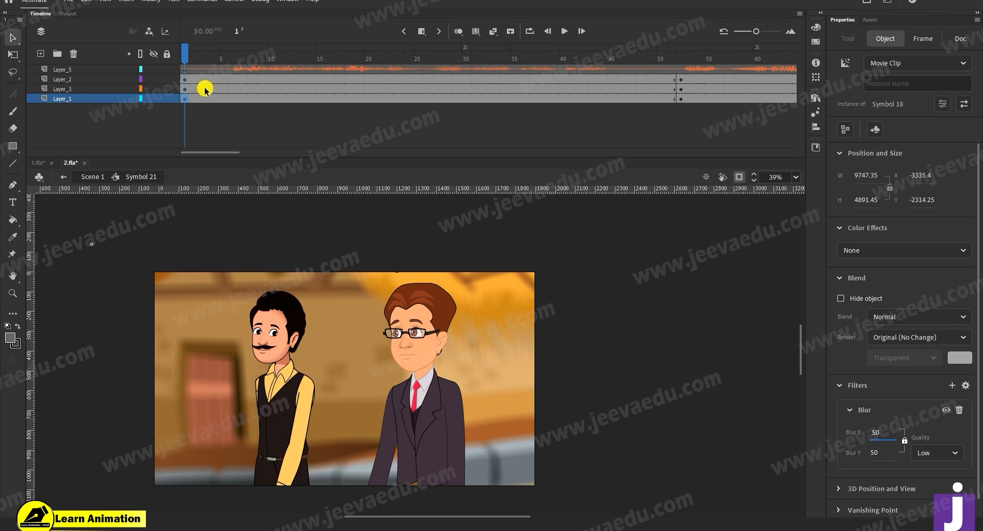
{"action": "key", "text": "Return"}
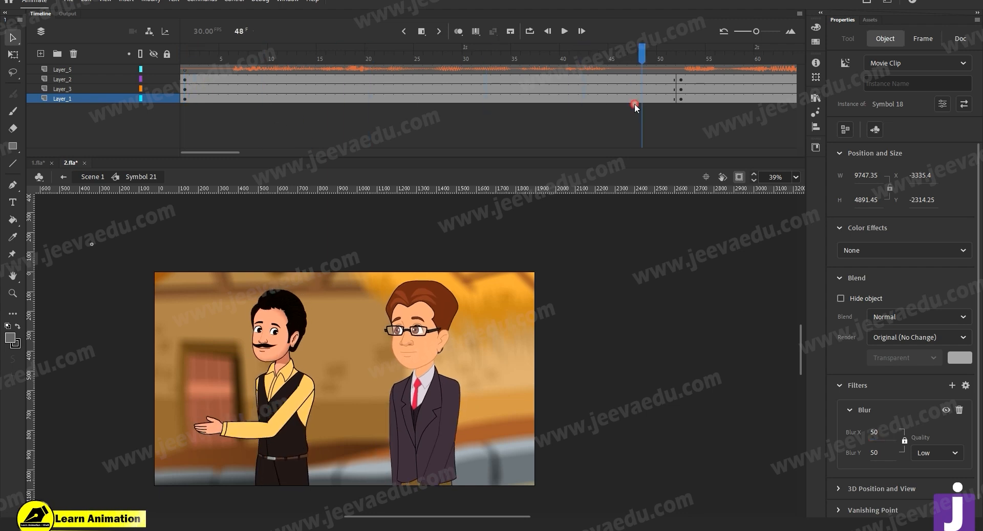
- Add a keyframe at frame 51 of Layer_1 and create a classic tween from frame 1
{"action": "left_click", "coordinate": [634, 103]}
{"action": "left_click", "coordinate": [675, 97]}
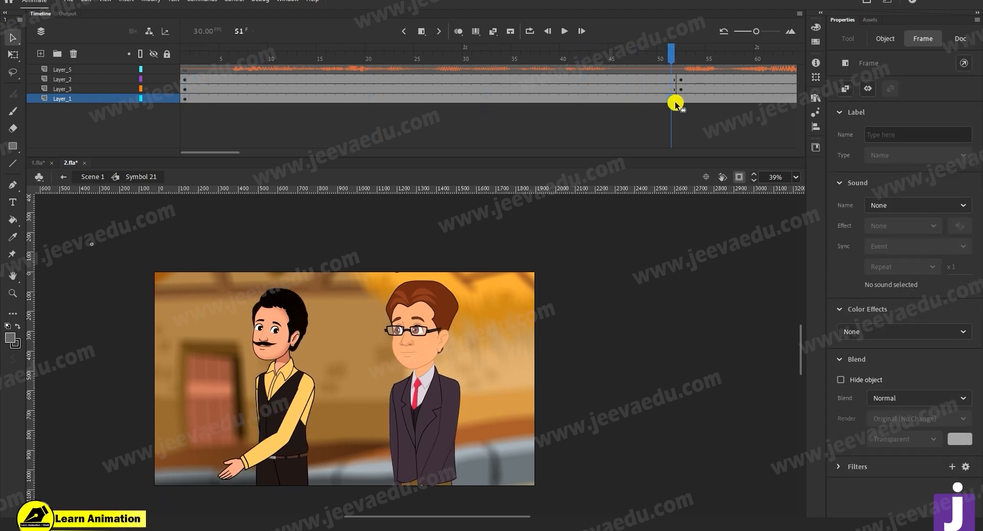
{"action": "left_click", "coordinate": [652, 98]}
{"action": "right_click", "coordinate": [652, 98]}
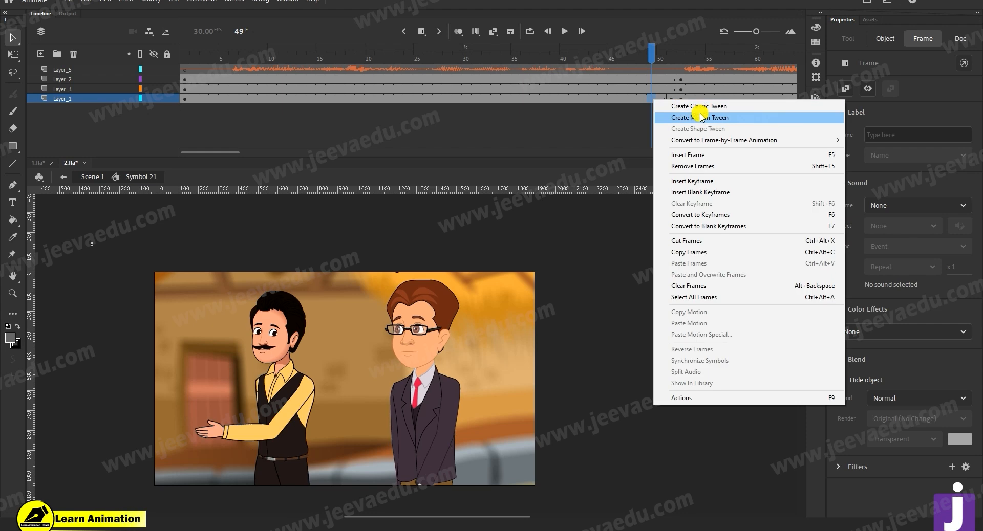
{"action": "left_click", "coordinate": [698, 107]}
{"action": "left_click", "coordinate": [670, 98]}
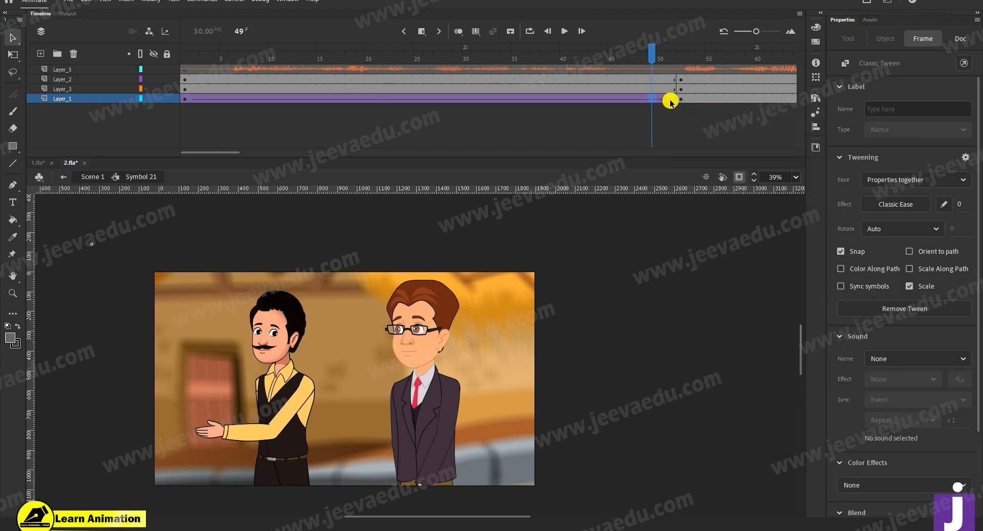
{"action": "left_click", "coordinate": [671, 100]}
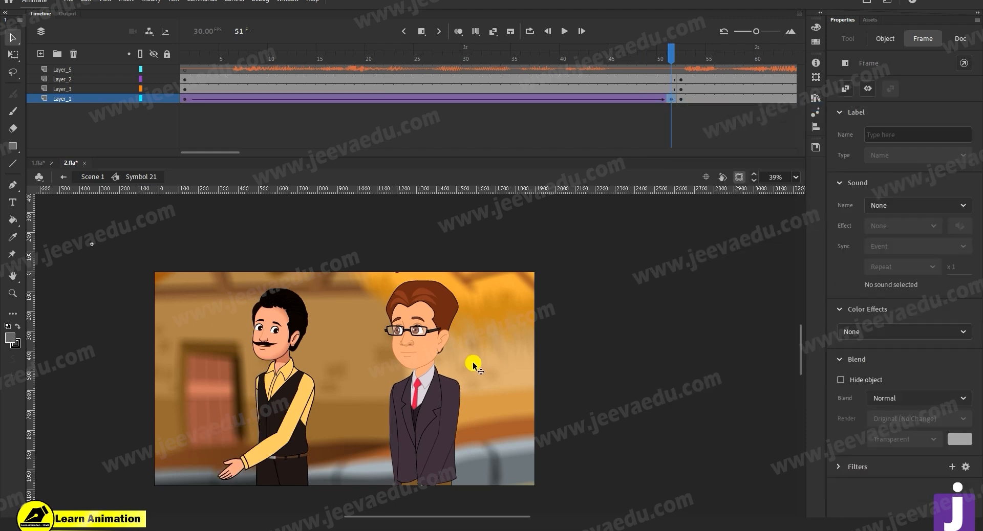
- Shift the blurred background horizontally to the right at frame 51, to about X -2737.4
{"action": "left_click", "coordinate": [502, 375]}
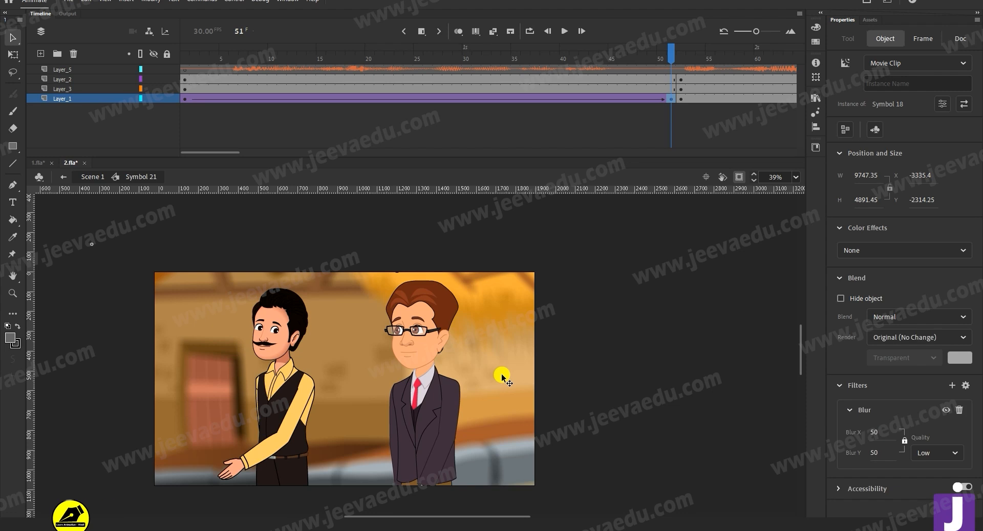
{"action": "key", "text": "shift+Right"}
{"action": "key", "text": "shift+Right"}
{"action": "key", "text": "shift+Right"}
{"action": "key", "text": "shift+Right"}
{"action": "key", "text": "shift+Right"}
{"action": "key", "text": "shift+Right"}
{"action": "key", "text": "shift+Right"}
{"action": "key", "text": "shift+Right"}
{"action": "key", "text": "shift+Right"}
{"action": "key", "text": "shift+Right"}
{"action": "key", "text": "shift+Right"}
{"action": "key", "text": "shift+Right"}
{"action": "key", "text": "shift+Right"}
{"action": "key", "text": "shift+Right"}
{"action": "key", "text": "shift+Right"}
{"action": "key", "text": "shift+Right"}
{"action": "key", "text": "shift+Right"}
{"action": "key", "text": "shift+Right"}
{"action": "key", "text": "shift+Right"}
{"action": "key", "text": "shift+Right"}
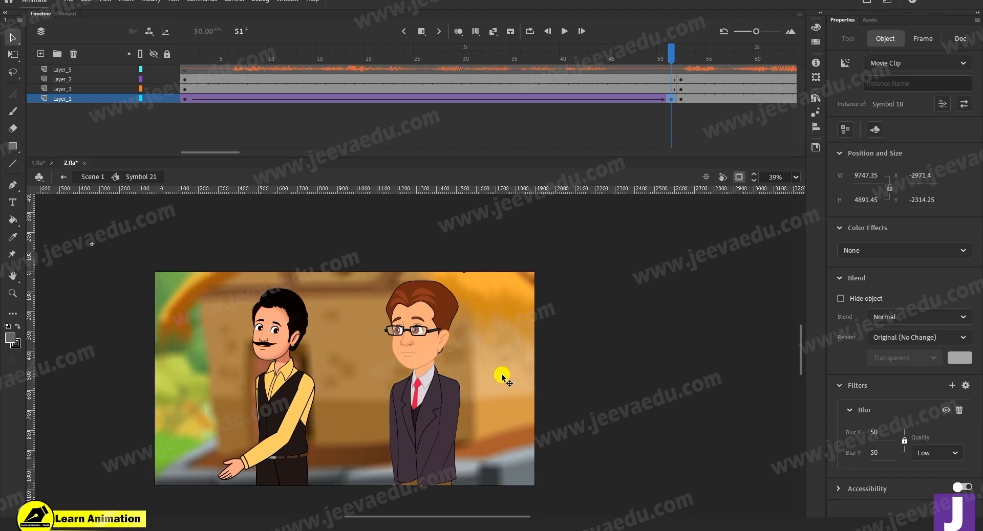
{"action": "key", "text": "shift+Right"}
{"action": "key", "text": "shift+Right"}
{"action": "key", "text": "shift+Right"}
{"action": "key", "text": "shift+Right"}
{"action": "key", "text": "shift+Right"}
{"action": "key", "text": "shift+Right"}
{"action": "key", "text": "shift+Right"}
{"action": "key", "text": "shift+Right"}
{"action": "key", "text": "shift+Right"}
{"action": "key", "text": "shift+Right"}
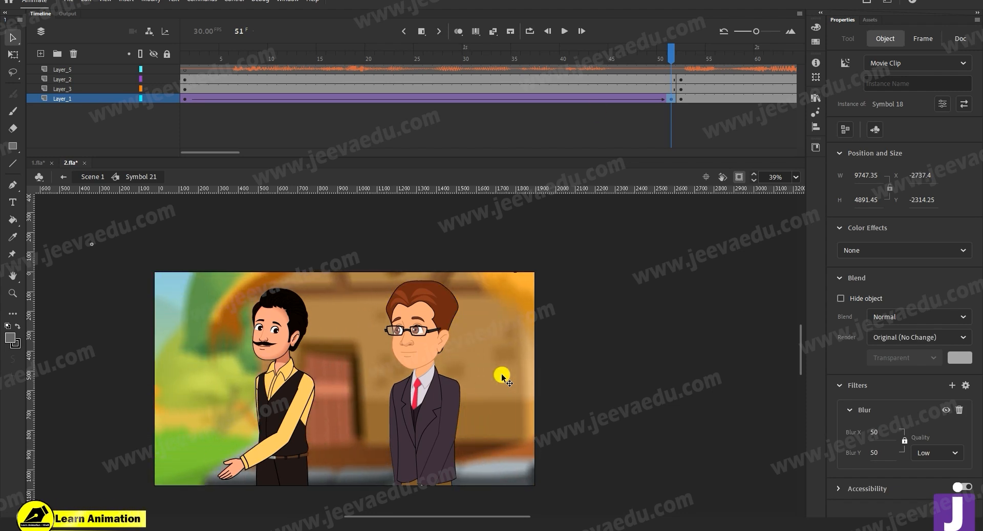
- Scrub and play the timeline from frame 1 to review the background pan behind the characters
{"action": "left_click", "coordinate": [356, 99]}
{"action": "left_click_drag", "start_coordinate": [248, 105], "coordinate": [181, 107]}
{"action": "left_click_drag", "start_coordinate": [193, 57], "coordinate": [689, 96]}
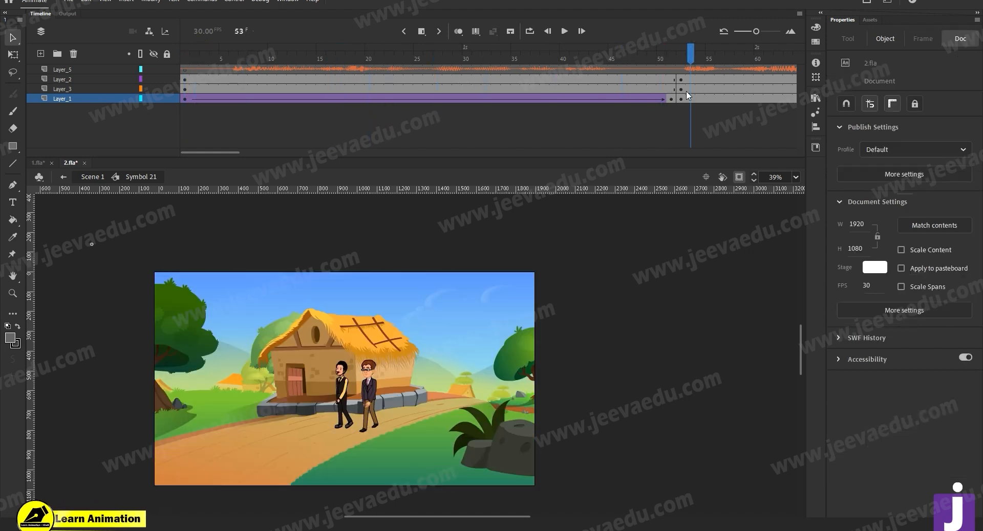
{"action": "left_click", "coordinate": [207, 103]}
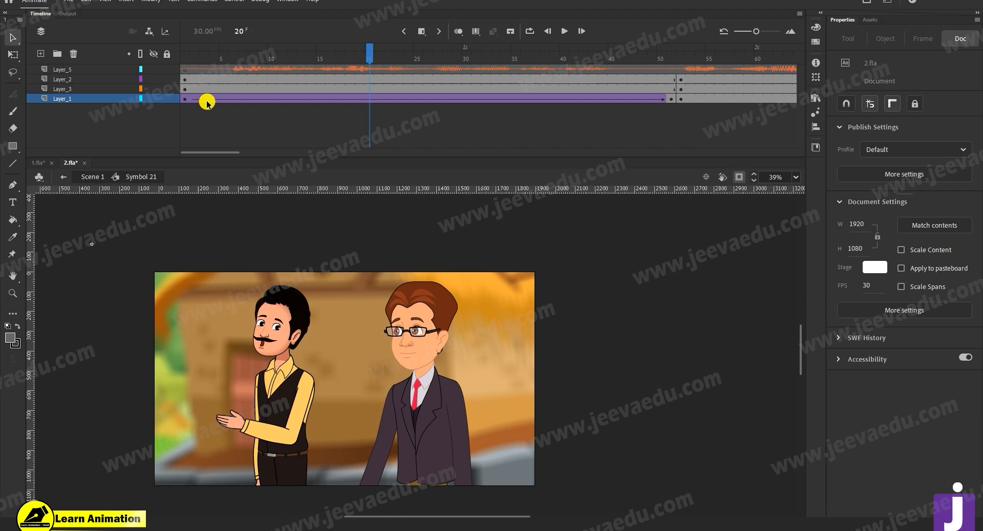
{"action": "left_click", "coordinate": [185, 67]}
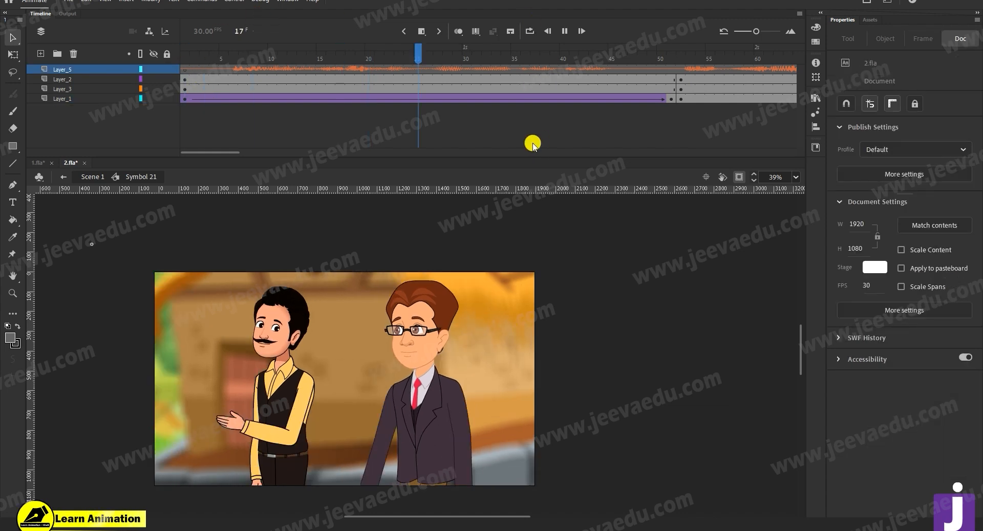
{"action": "key", "text": "Return"}
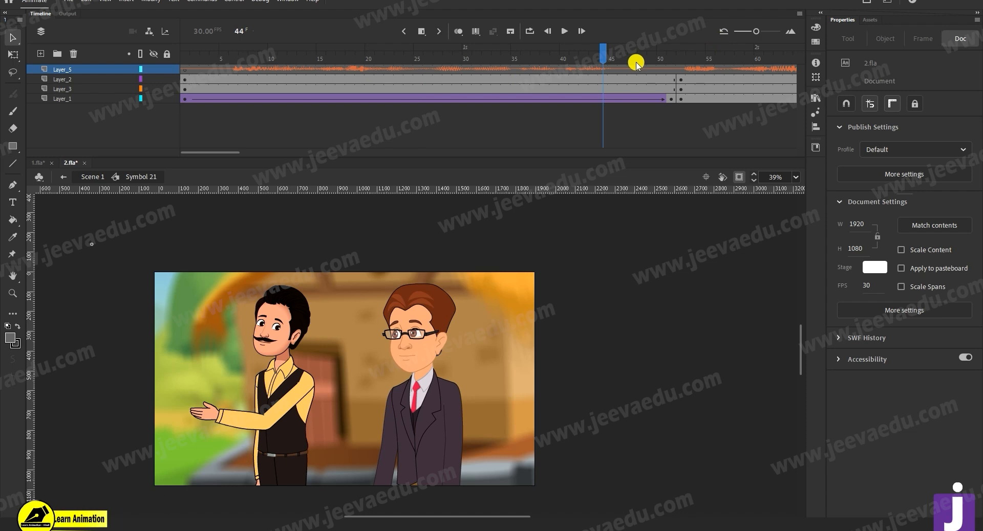
- Add keyframes at frame 51 on the character layers Layer_2 and Layer_3 and apply classic tweens up to them
{"action": "left_click", "coordinate": [642, 59]}
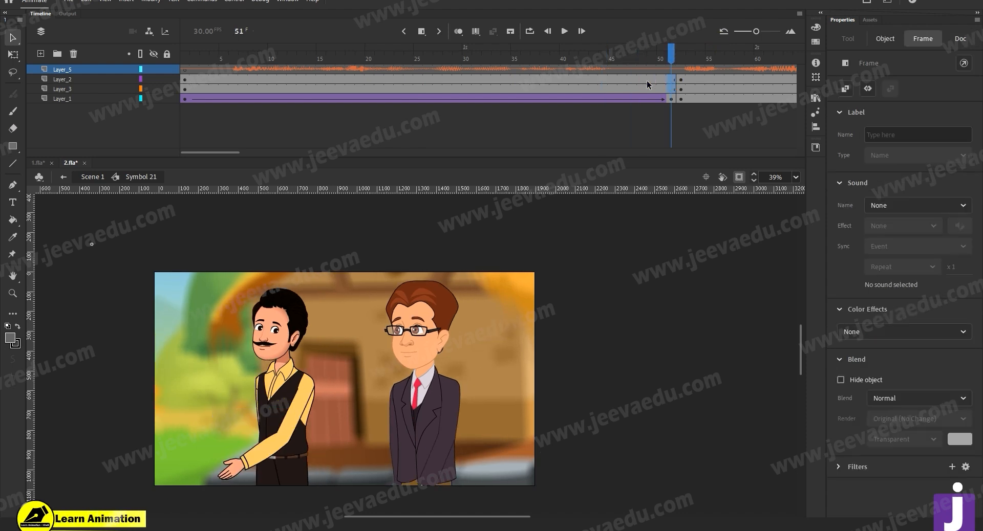
{"action": "left_click_drag", "start_coordinate": [647, 80], "coordinate": [633, 87]}
{"action": "right_click", "coordinate": [634, 87]}
{"action": "left_click", "coordinate": [663, 93]}
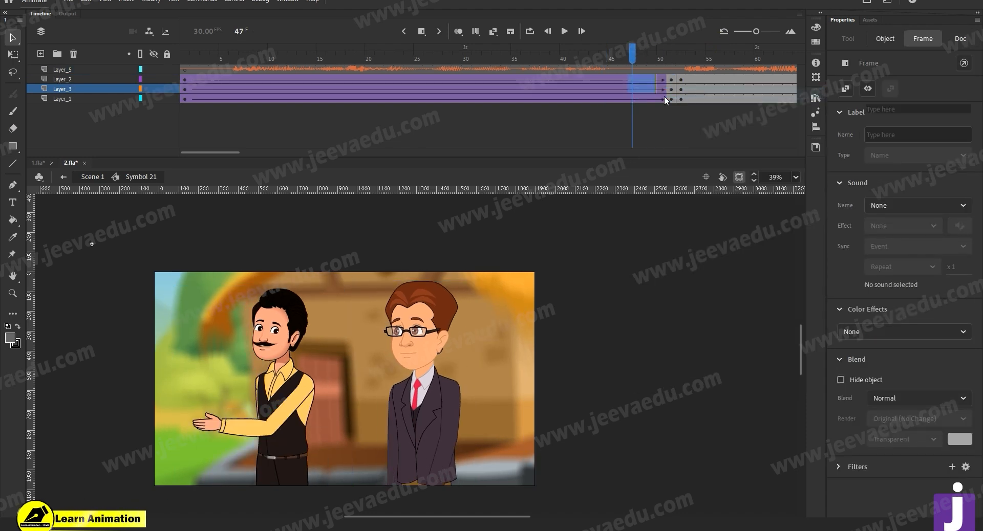
{"action": "left_click_drag", "start_coordinate": [646, 60], "coordinate": [671, 60]}
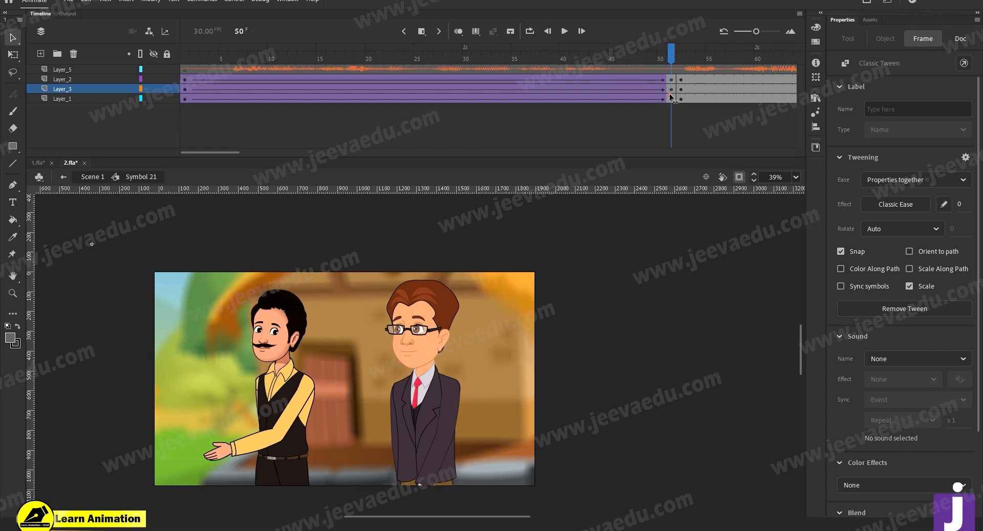
- At frame 1, move the mustached character right and the bespectacled one slightly left, then scrub to check the motion
{"action": "left_click", "coordinate": [154, 147]}
{"action": "left_click", "coordinate": [185, 77]}
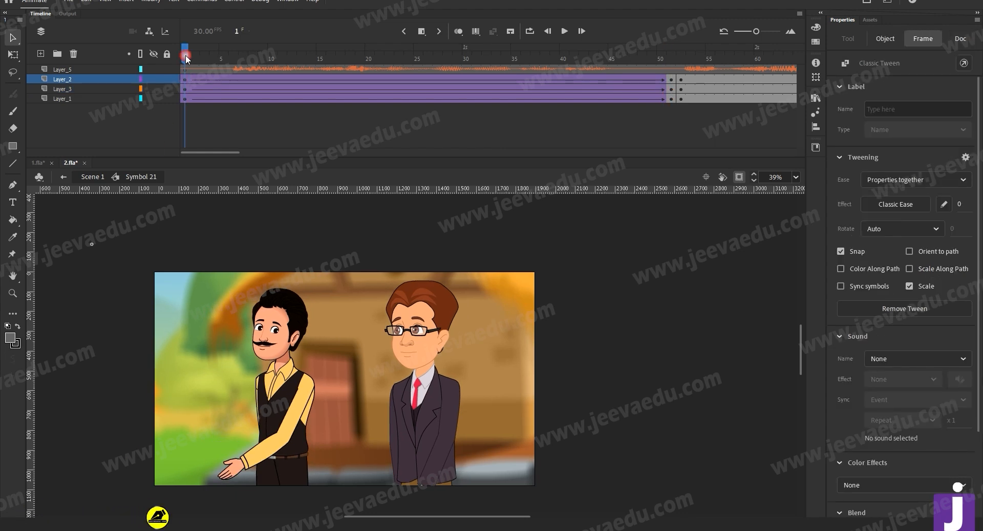
{"action": "left_click", "coordinate": [282, 433]}
{"action": "left_click_drag", "start_coordinate": [282, 433], "coordinate": [323, 435]}
{"action": "left_click_drag", "start_coordinate": [431, 434], "coordinate": [436, 442]}
{"action": "left_click_drag", "start_coordinate": [208, 61], "coordinate": [469, 91]}
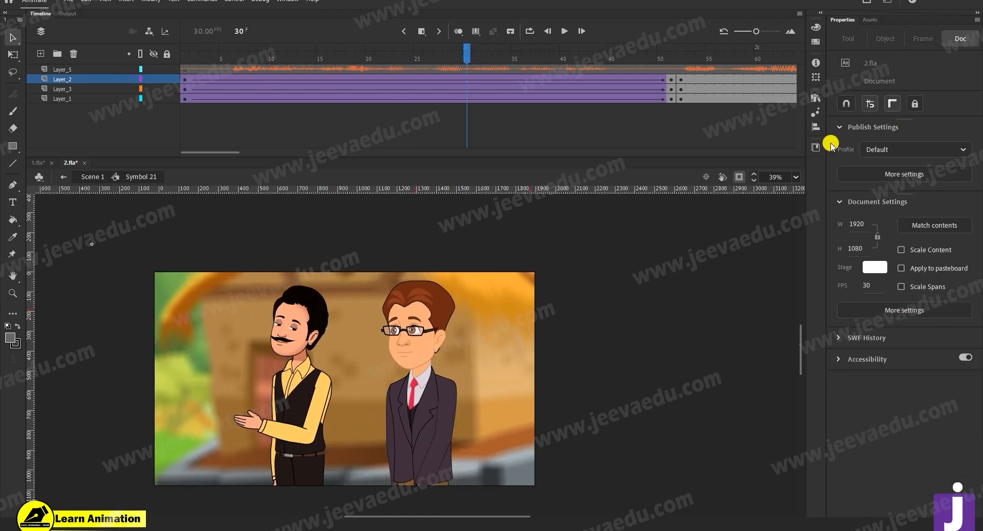
{"action": "left_click_drag", "start_coordinate": [481, 50], "coordinate": [60, 193]}
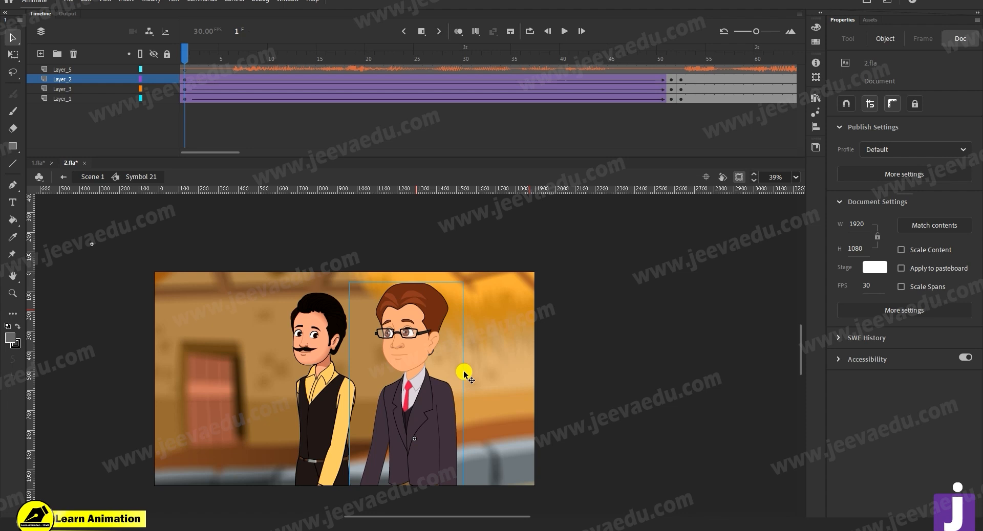
- Remove the classic tweens from Layer_1, Layer_2 and Layer_3 and clear their keyframes at frame 51
{"action": "right_click", "coordinate": [514, 99]}
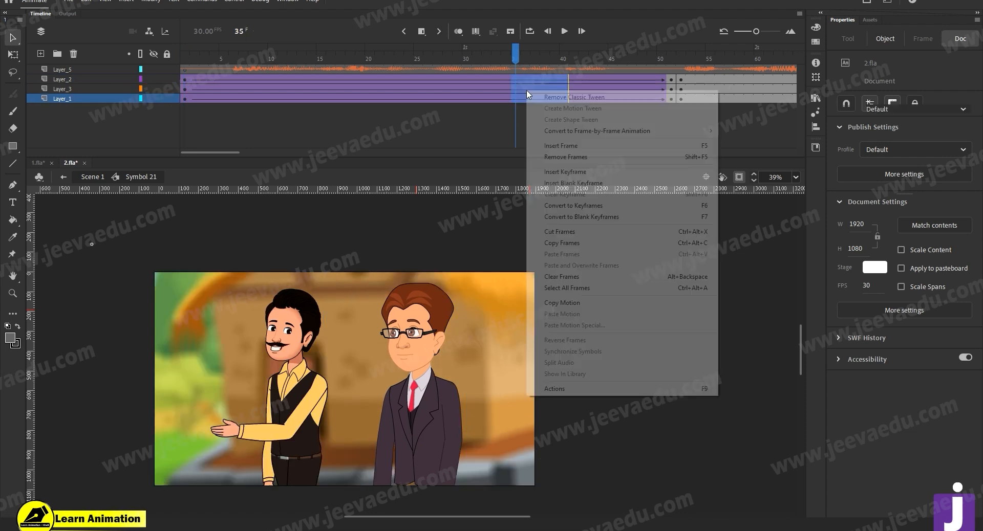
{"action": "left_click", "coordinate": [559, 94]}
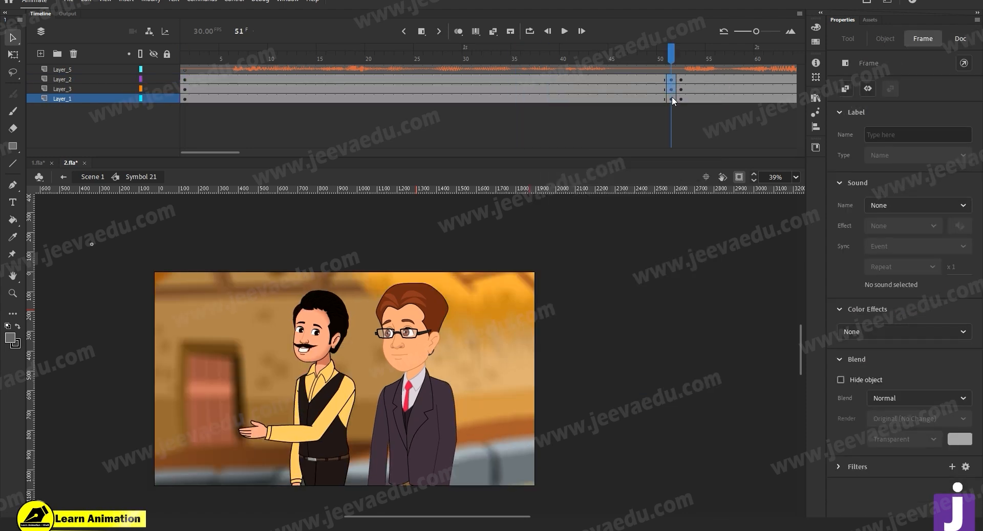
{"action": "right_click", "coordinate": [672, 97]}
{"action": "left_click", "coordinate": [781, 194]}
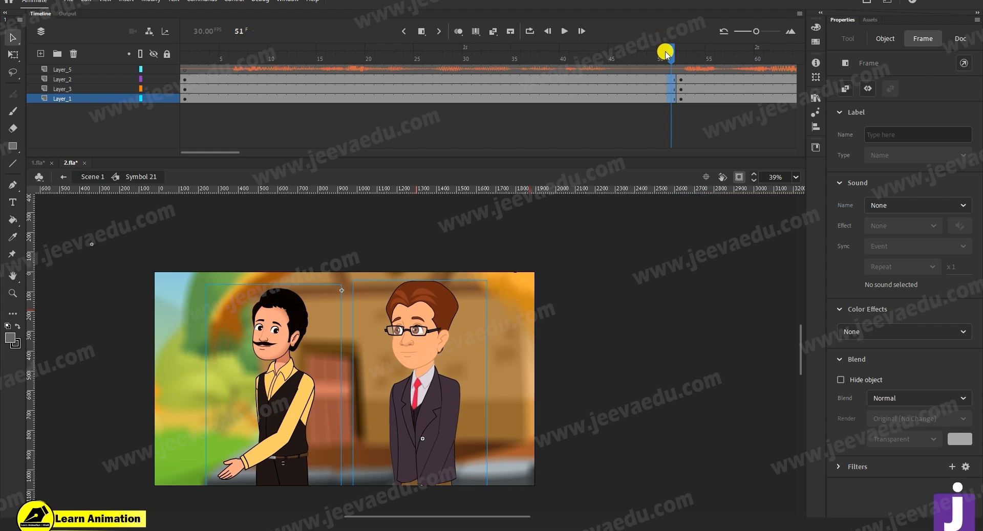
- Enlarge the mustached character at frame 1 with Free Transform to about 635 wide and move him slightly left
{"action": "left_click_drag", "start_coordinate": [666, 55], "coordinate": [184, 54]}
{"action": "left_click", "coordinate": [321, 410]}
{"action": "left_click", "coordinate": [338, 373]}
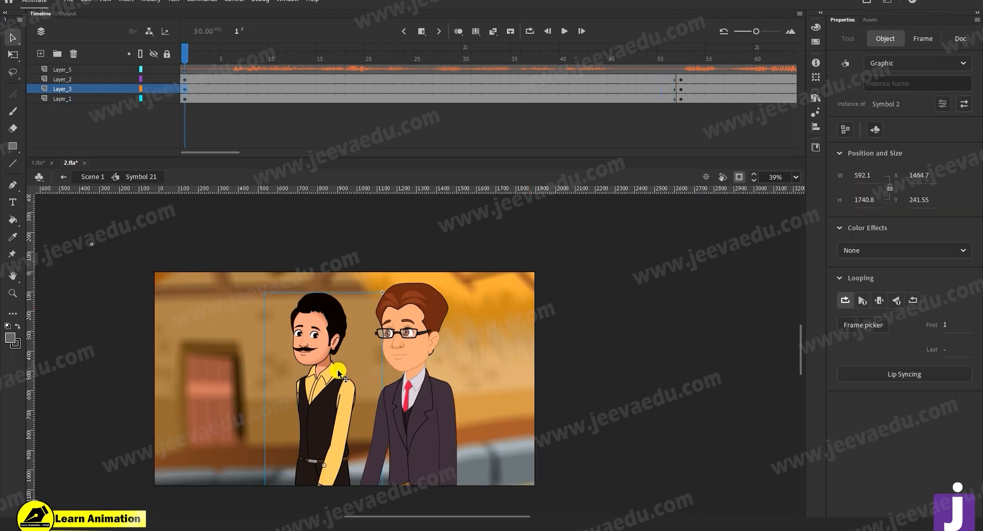
{"action": "key", "text": "q"}
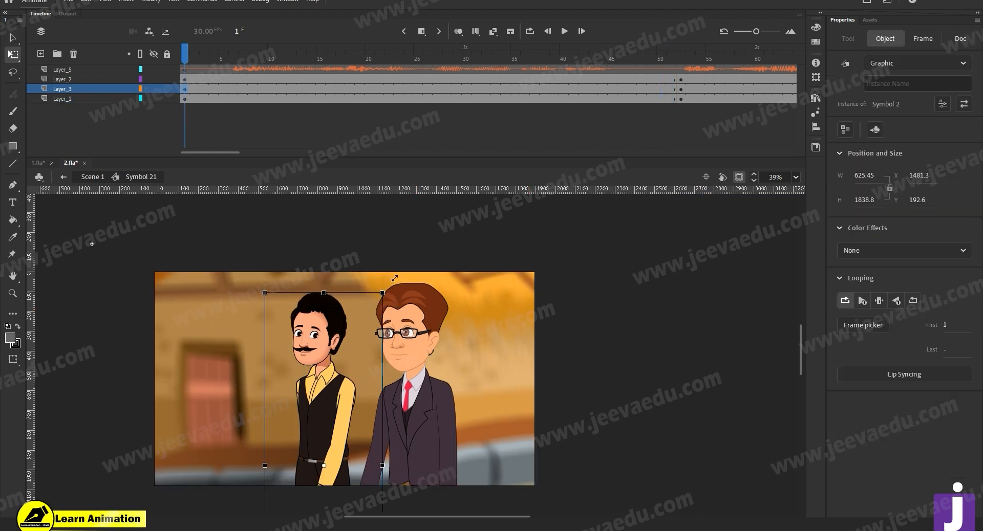
{"action": "left_click_drag", "start_coordinate": [394, 278], "coordinate": [390, 275]}
{"action": "mouse_move", "coordinate": [306, 346]}
{"action": "left_mouse_down"}
{"action": "mouse_move", "coordinate": [289, 358]}
{"action": "mouse_move", "coordinate": [296, 342]}
{"action": "left_mouse_up"}
- Select both characters at frame 1, scale them up together, and lower them to keep their heads inside the stage
{"action": "left_click", "coordinate": [401, 333], "text": "shift"}
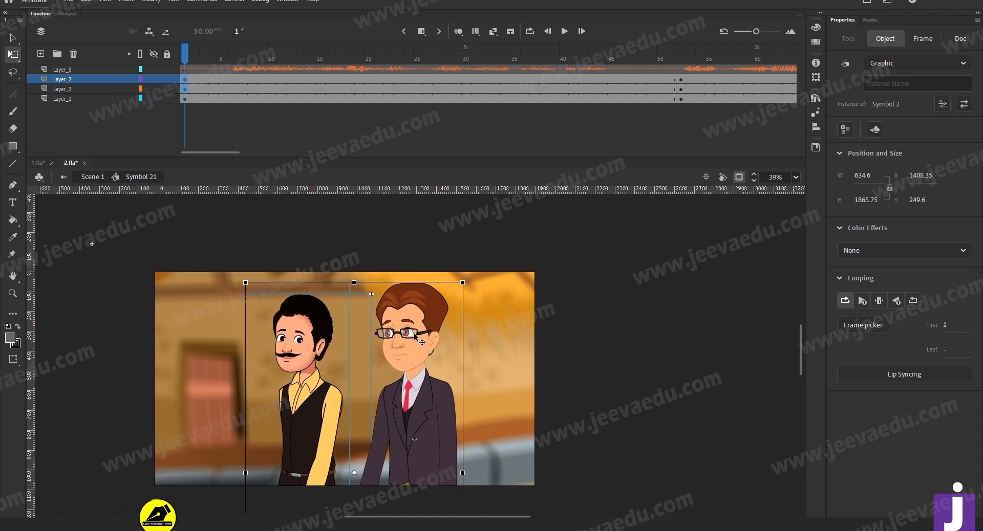
{"action": "left_click_drag", "start_coordinate": [474, 269], "coordinate": [475, 265]}
{"action": "left_click_drag", "start_coordinate": [418, 318], "coordinate": [416, 334]}
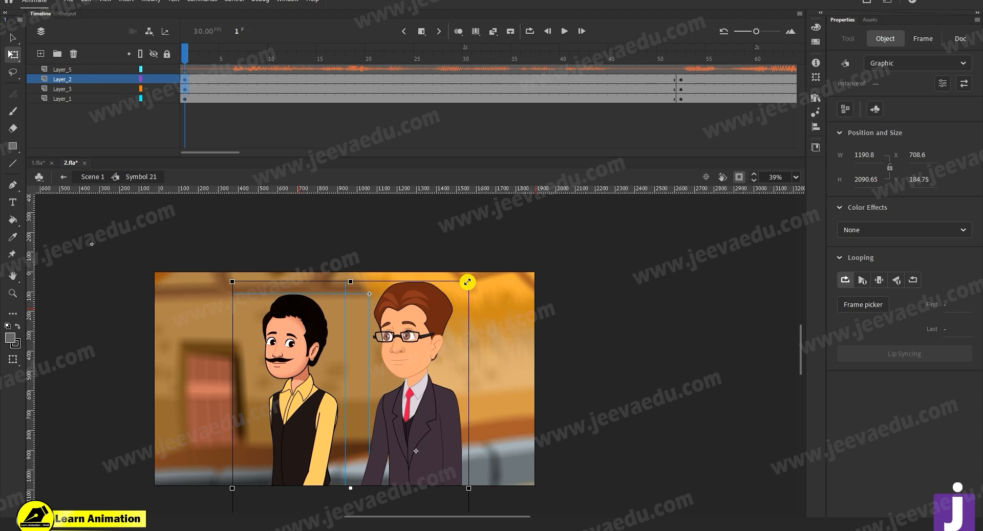
{"action": "left_click_drag", "start_coordinate": [467, 282], "coordinate": [472, 274]}
{"action": "left_click_drag", "start_coordinate": [425, 315], "coordinate": [425, 321]}
{"action": "left_click", "coordinate": [182, 44]}
{"action": "left_click", "coordinate": [287, 241]}
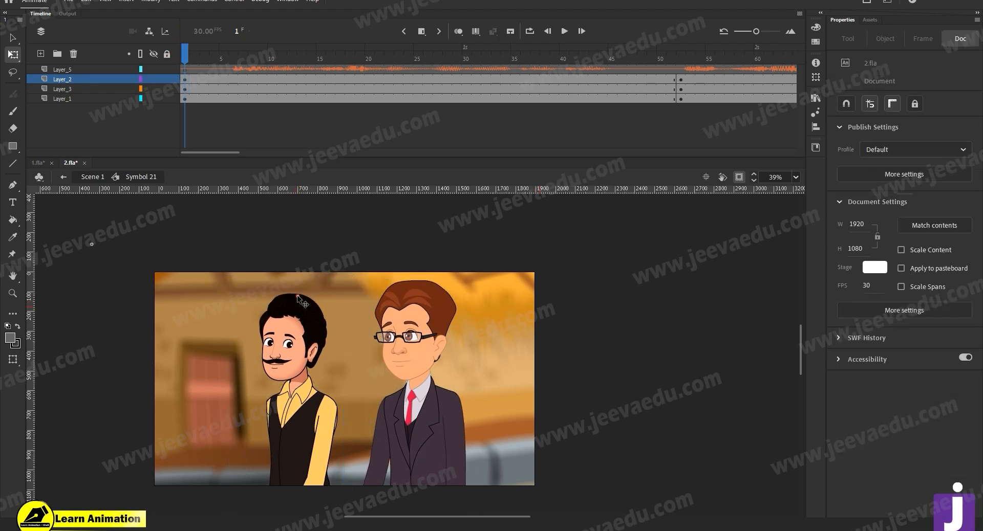
- Enlarge the mustached character to about 746 by 2194 and position him at about X 1404.5, Y 200
{"action": "left_click", "coordinate": [307, 314]}
{"action": "left_click_drag", "start_coordinate": [370, 293], "coordinate": [374, 282]}
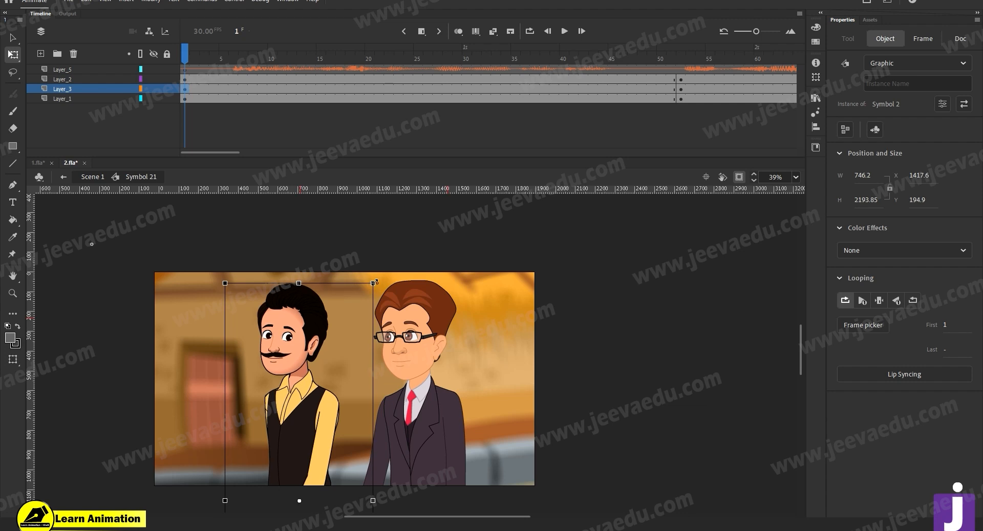
{"action": "left_click_drag", "start_coordinate": [293, 345], "coordinate": [291, 346]}
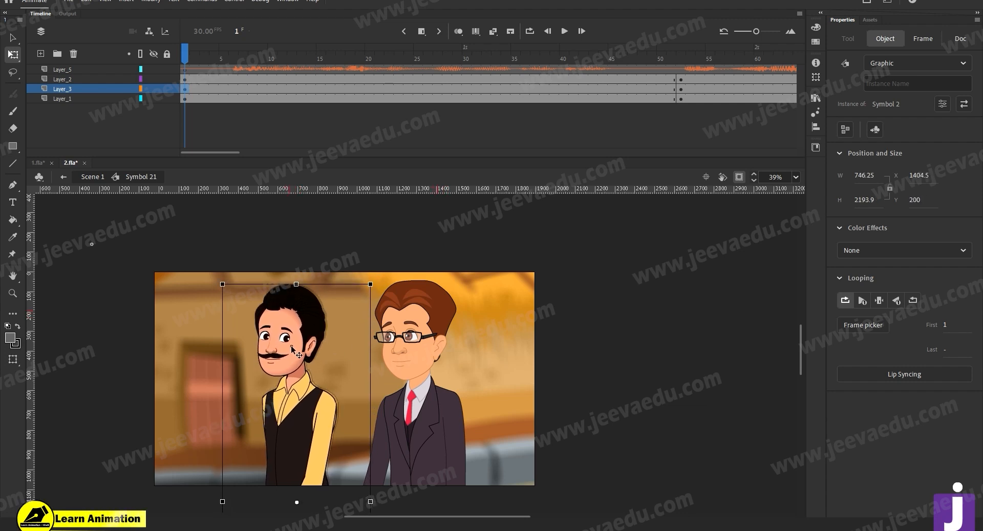
- Insert keyframes at frame 51 on Layer_1, Layer_2 and Layer_3 and create classic tweens from frame 1
{"action": "left_click", "coordinate": [477, 343]}
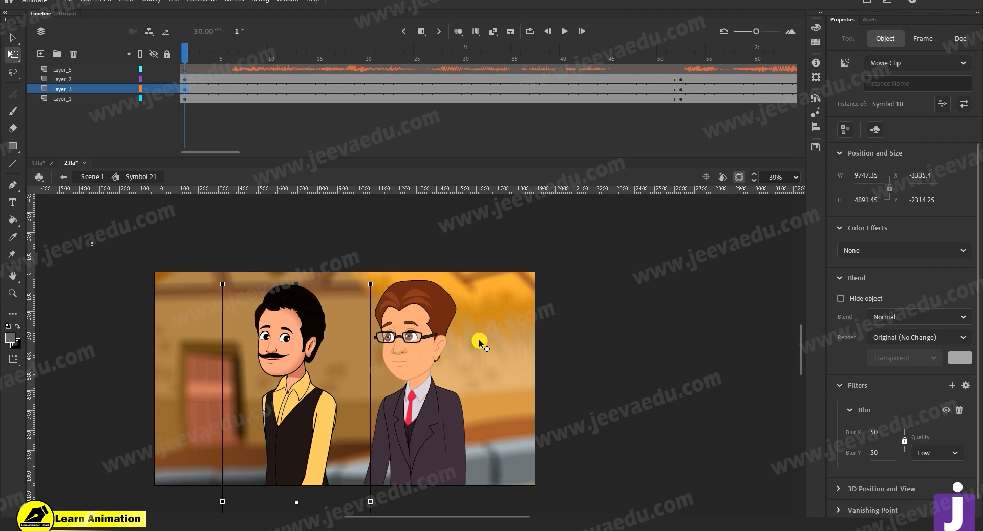
{"action": "left_click", "coordinate": [671, 98]}
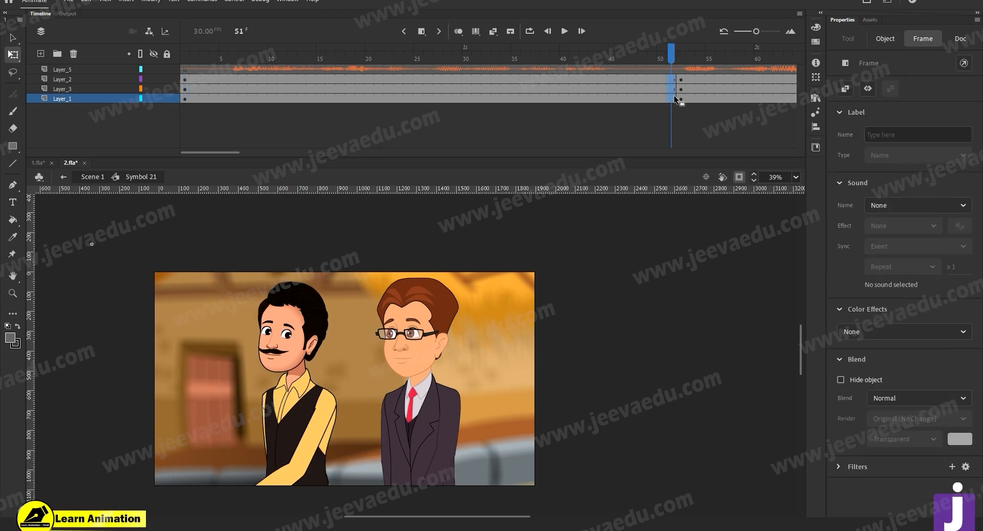
{"action": "left_click_drag", "start_coordinate": [661, 83], "coordinate": [632, 98]}
{"action": "right_click", "coordinate": [640, 90]}
{"action": "left_click", "coordinate": [660, 98]}
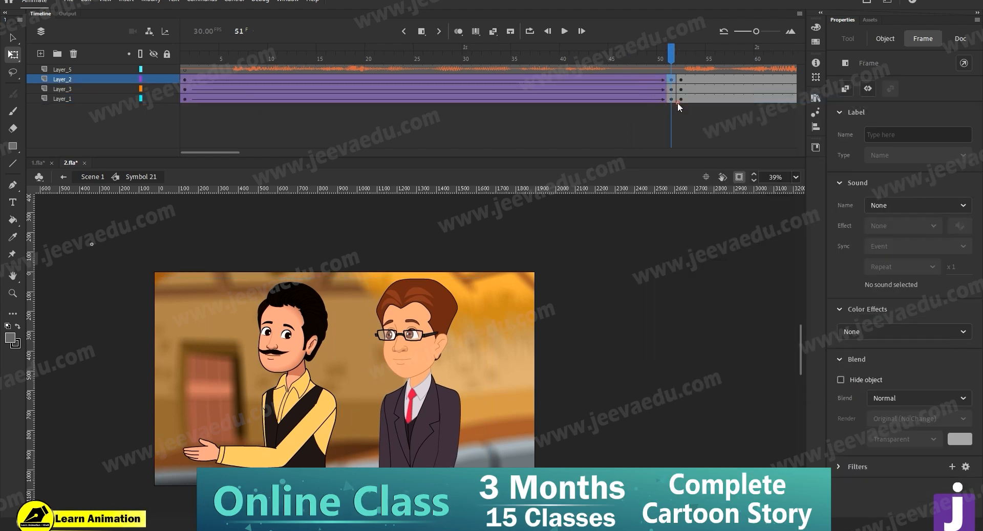
- Shift the blurred background well to the right at frame 51 and play back the close-up pan
{"action": "left_click", "coordinate": [673, 109]}
{"action": "left_click", "coordinate": [532, 318]}
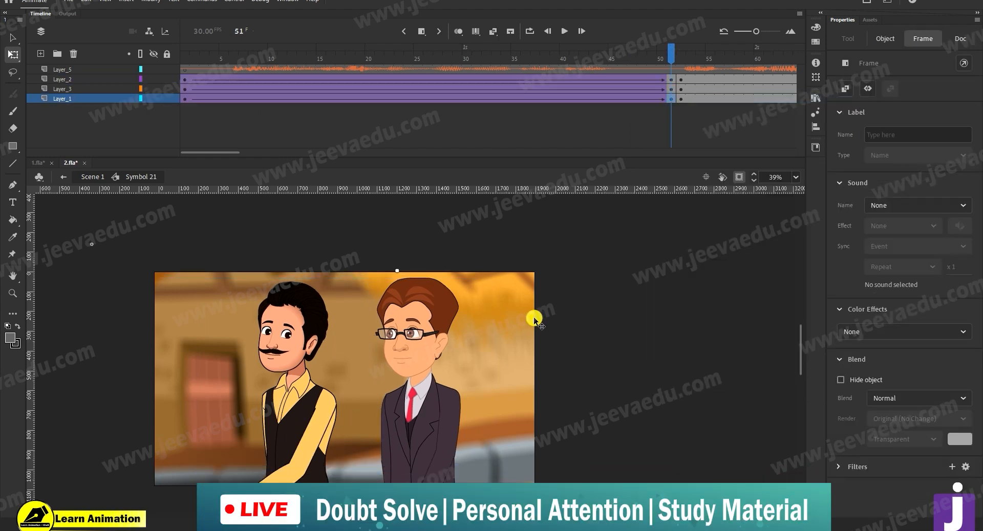
{"action": "key", "text": "shift+Right"}
{"action": "key", "text": "shift+Right"}
{"action": "key", "text": "shift+Right"}
{"action": "key", "text": "shift+Right"}
{"action": "key", "text": "shift+Right"}
{"action": "key", "text": "shift+Right"}
{"action": "key", "text": "shift+Right"}
{"action": "key", "text": "shift+Right"}
{"action": "key", "text": "shift+Right"}
{"action": "key", "text": "shift+Right"}
{"action": "key", "text": "shift+Right"}
{"action": "key", "text": "shift+Right"}
{"action": "key", "text": "shift+Right"}
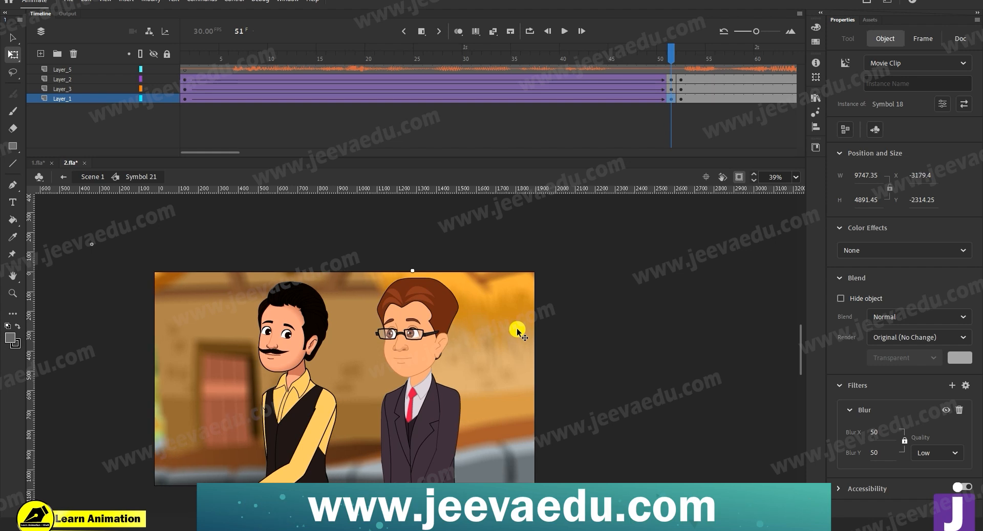
{"action": "key", "text": "shift+Right"}
{"action": "key", "text": "shift+Right"}
{"action": "key", "text": "shift+Right"}
{"action": "key", "text": "shift+Right"}
{"action": "key", "text": "shift+Right"}
{"action": "key", "text": "shift+Right"}
{"action": "key", "text": "shift+Right"}
{"action": "key", "text": "shift+Right"}
{"action": "left_click_drag", "start_coordinate": [545, 60], "coordinate": [596, 92]}
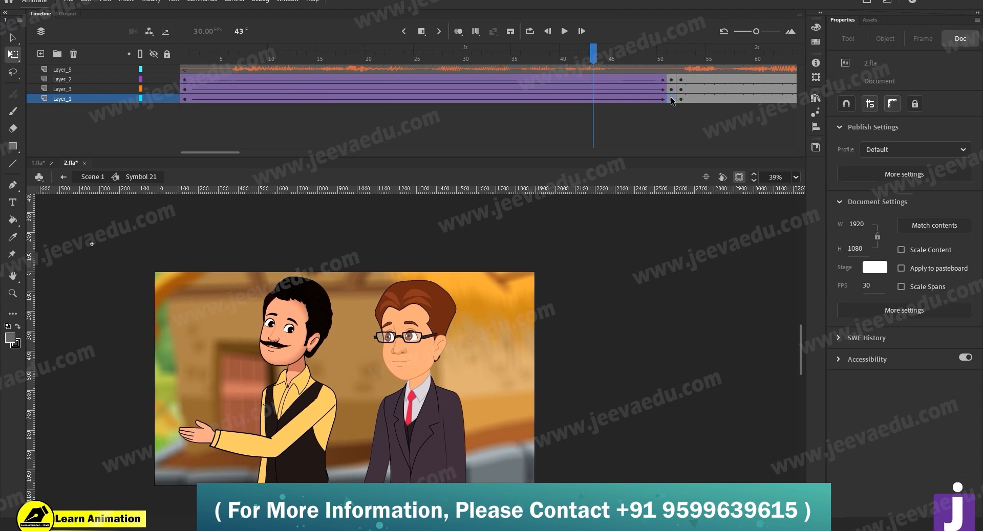
{"action": "key", "text": "Return"}
- At frame 1, move the mustached character right and the man with glasses slightly left, and play back the close-up
{"action": "left_click", "coordinate": [184, 58]}
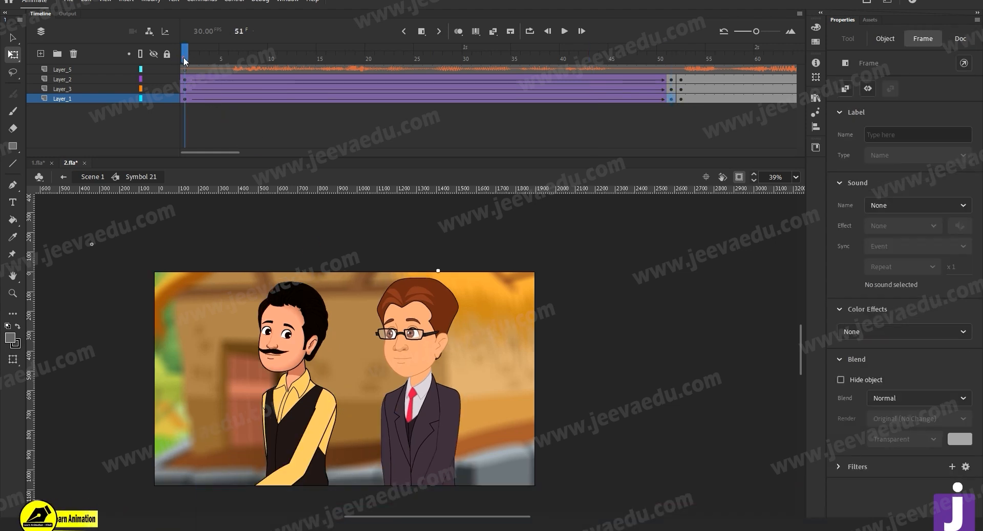
{"action": "left_click", "coordinate": [311, 412]}
{"action": "left_click_drag", "start_coordinate": [320, 426], "coordinate": [335, 425]}
{"action": "left_click", "coordinate": [438, 443]}
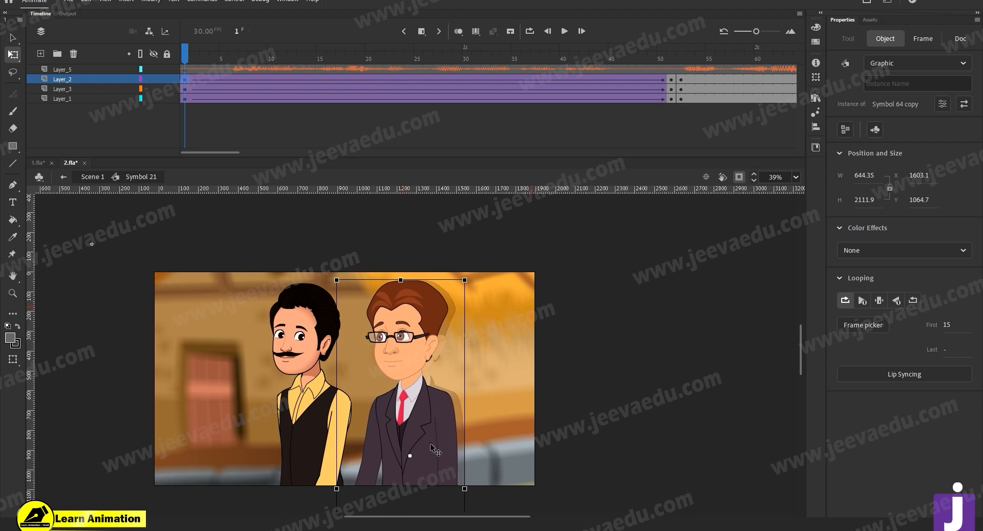
{"action": "left_click_drag", "start_coordinate": [207, 55], "coordinate": [183, 175]}
{"action": "key", "text": "Return"}
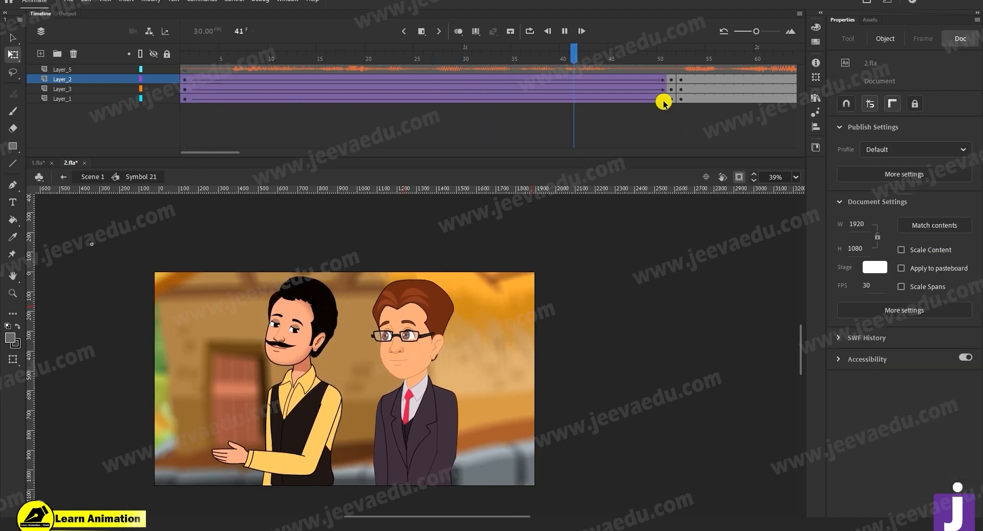
{"action": "key", "text": "Return"}
{"action": "left_click_drag", "start_coordinate": [440, 128], "coordinate": [670, 93]}
- At frame 52, move both characters left in front of the hut door and scale them to 105%
{"action": "left_click", "coordinate": [685, 60]}
{"action": "left_click_drag", "start_coordinate": [684, 61], "coordinate": [639, 105]}
{"action": "left_click", "coordinate": [333, 351]}
{"action": "left_click_drag", "start_coordinate": [649, 73], "coordinate": [680, 68]}
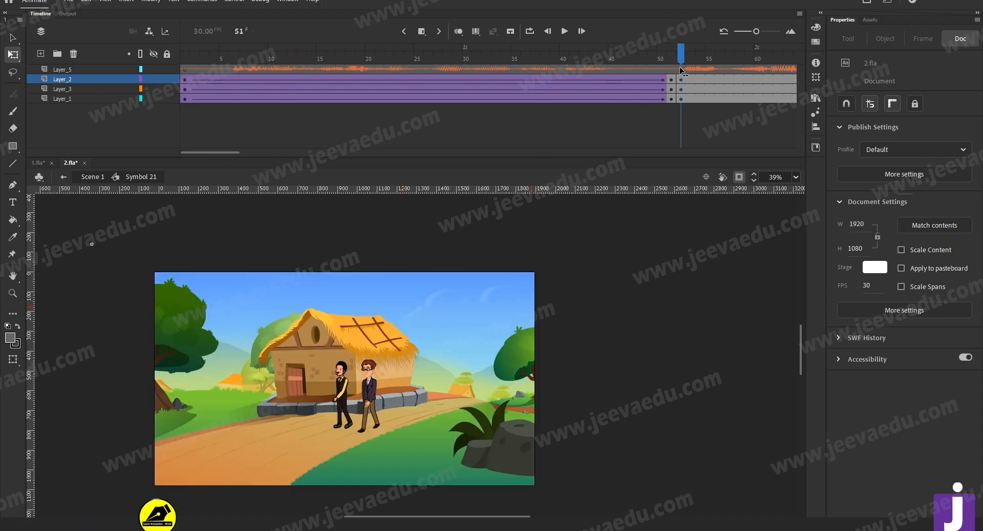
{"action": "left_click", "coordinate": [344, 388]}
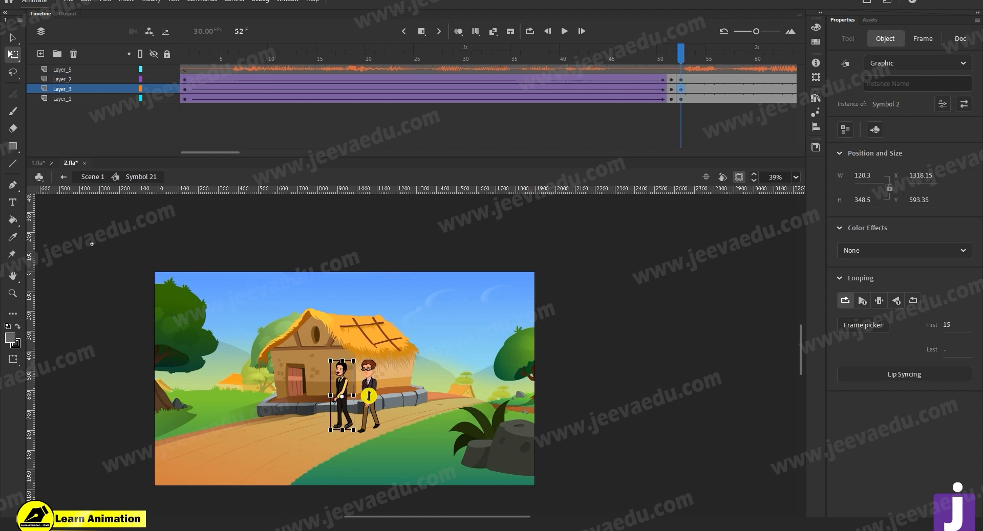
{"action": "left_click_drag", "start_coordinate": [365, 392], "coordinate": [326, 395]}
{"action": "key", "text": "ctrl+alt+s"}
{"action": "type", "text": "105"}
{"action": "key", "text": "Return"}
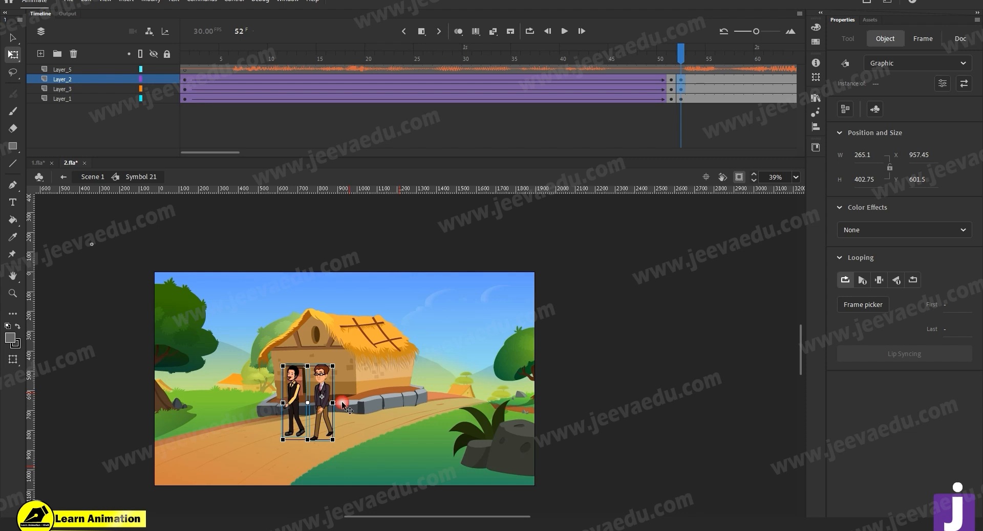
- Scale only the mustached character at frame 52 by a further 105%
{"action": "left_click", "coordinate": [342, 404]}
{"action": "key", "text": "v"}
{"action": "left_click", "coordinate": [294, 389]}
{"action": "key", "text": "ctrl+alt+s"}
{"action": "type", "text": "105"}
{"action": "key", "text": "Return"}
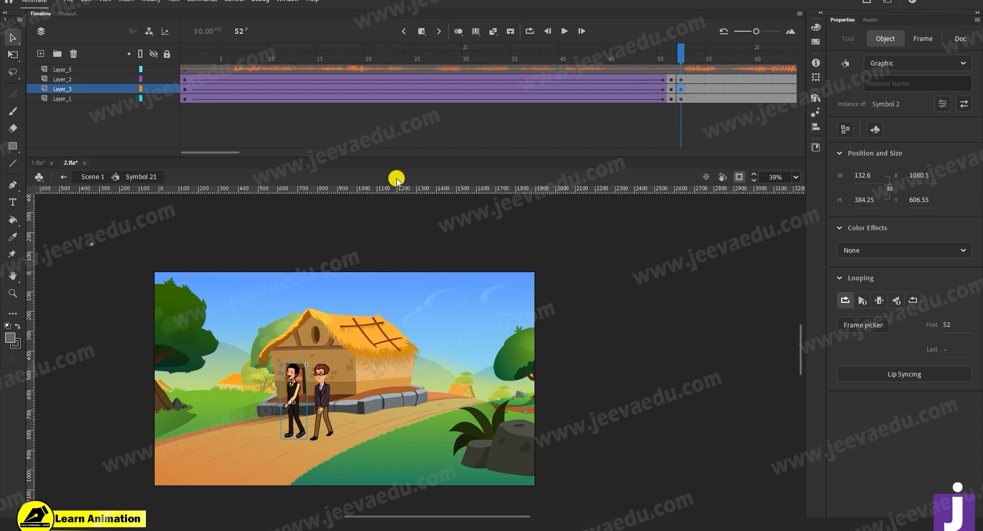
- Insert keyframes at frame 95 on Layer_1, Layer_2 and Layer_3 and create classic tweens from frame 52
{"action": "left_click_drag", "start_coordinate": [227, 151], "coordinate": [269, 154]}
{"action": "left_click", "coordinate": [297, 299]}
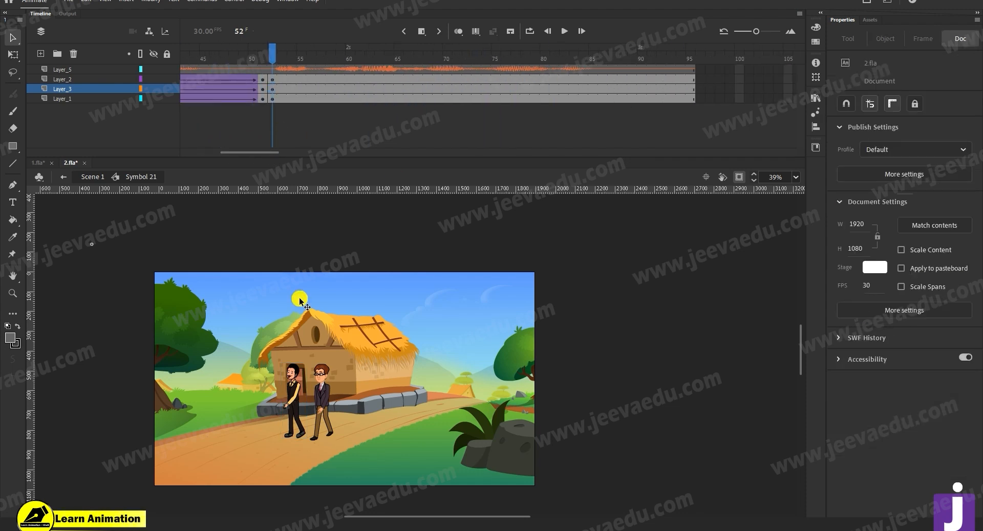
{"action": "left_click", "coordinate": [309, 395]}
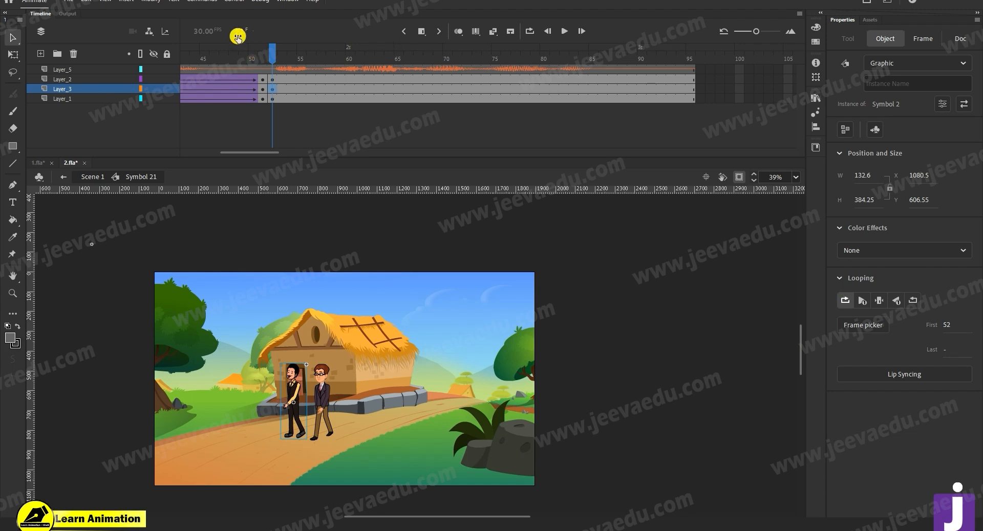
{"action": "left_click_drag", "start_coordinate": [690, 82], "coordinate": [648, 101]}
{"action": "key", "text": "F6"}
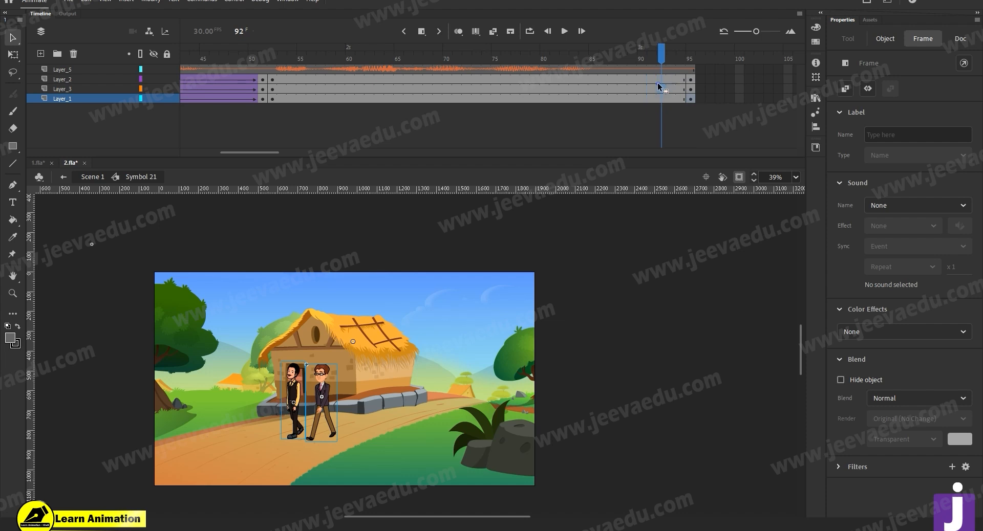
{"action": "right_click", "coordinate": [660, 87]}
{"action": "left_click", "coordinate": [686, 110]}
{"action": "left_click", "coordinate": [672, 80]}
{"action": "right_click", "coordinate": [672, 80]}
{"action": "left_click", "coordinate": [693, 84]}
{"action": "right_click", "coordinate": [660, 97]}
{"action": "left_click", "coordinate": [679, 103]}
- At frame 95, shift the background and both characters right, nudge them partly back, and scrub through the wide shot
{"action": "left_click_drag", "start_coordinate": [692, 81], "coordinate": [694, 104]}
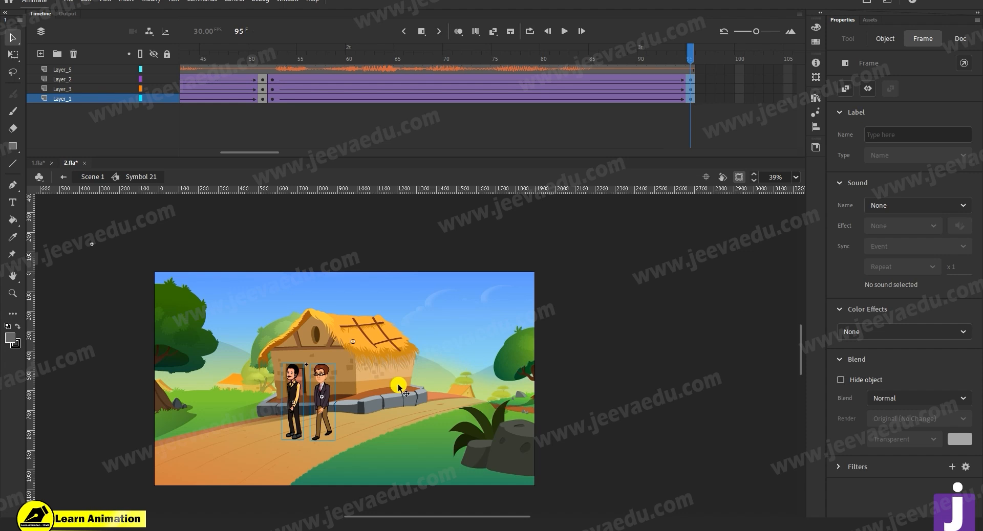
{"action": "key", "text": "shift+Right"}
{"action": "key", "text": "shift+Right"}
{"action": "key", "text": "shift+Right"}
{"action": "key", "text": "shift+Right"}
{"action": "key", "text": "shift+Right"}
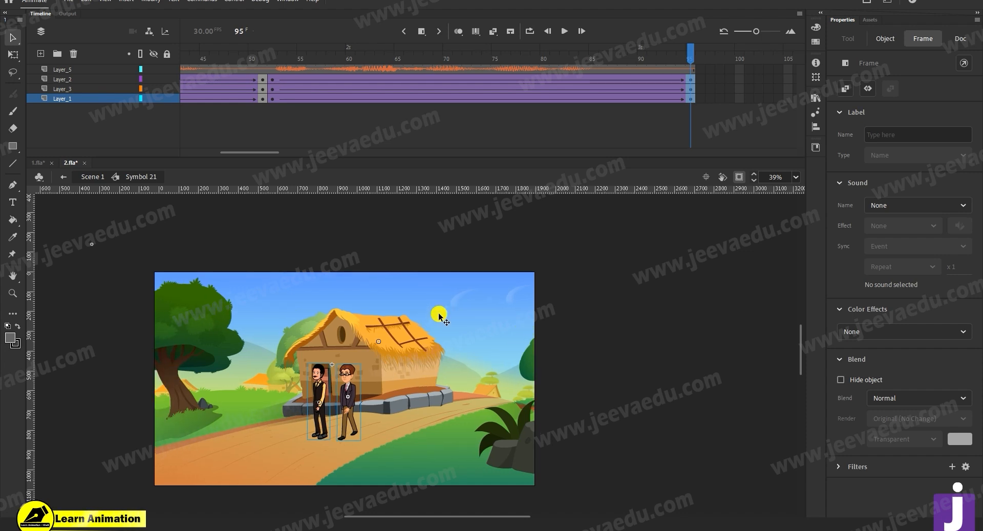
{"action": "left_click_drag", "start_coordinate": [691, 54], "coordinate": [681, 77]}
{"action": "left_click", "coordinate": [688, 98]}
{"action": "key", "text": "shift+Left"}
{"action": "key", "text": "shift+Left"}
{"action": "key", "text": "shift+Left"}
{"action": "left_click_drag", "start_coordinate": [368, 97], "coordinate": [690, 101]}
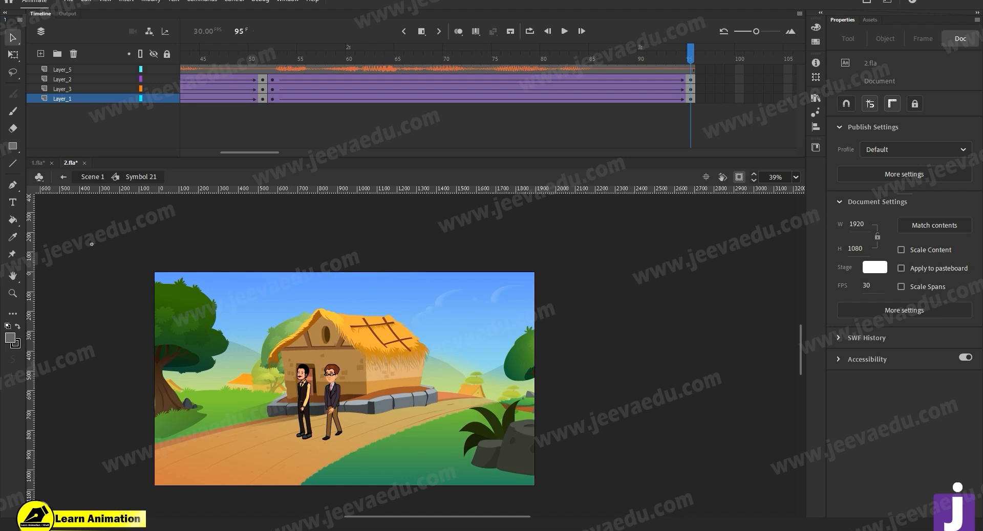
- At frame 95, move both characters down the path toward the lower-left foreground and scale them to 125%
{"action": "left_click", "coordinate": [325, 428]}
{"action": "left_click", "coordinate": [302, 404], "text": "shift"}
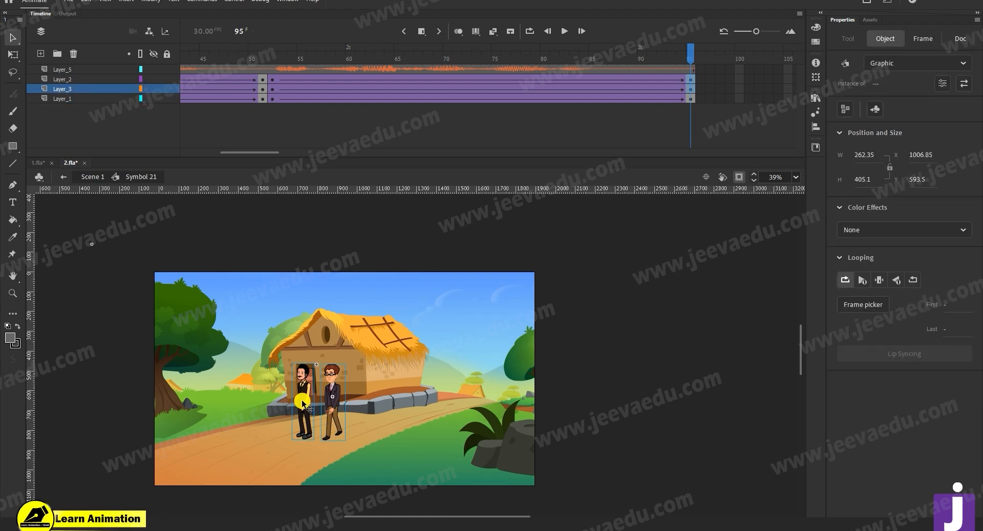
{"action": "left_click_drag", "start_coordinate": [312, 405], "coordinate": [238, 424]}
{"action": "key", "text": "ctrl+alt+s"}
{"action": "type", "text": "12"}
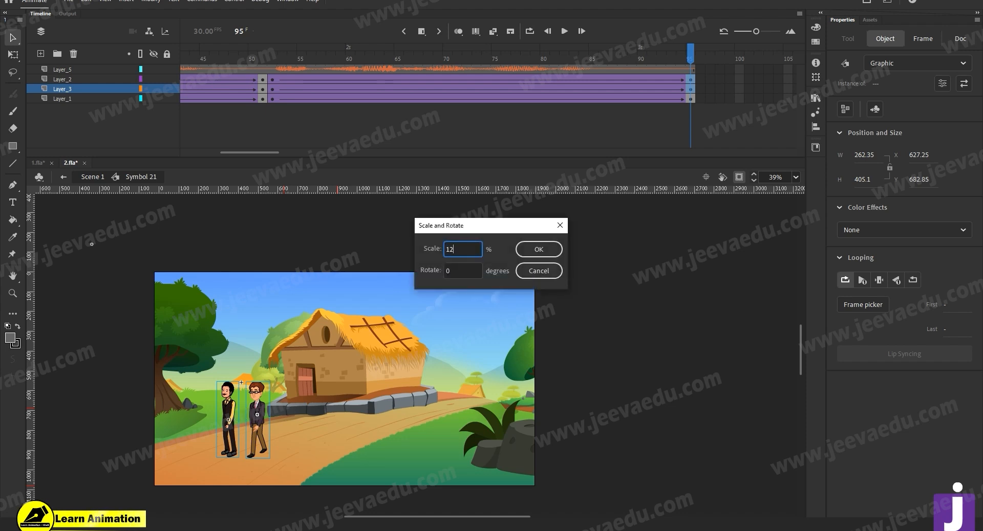
{"action": "type", "text": "5"}
{"action": "key", "text": "Return"}
- Try another 125% enlargement of both characters, move them slightly up and left, and reduce them to about 328 by 506
{"action": "key", "text": "ctrl+alt+s"}
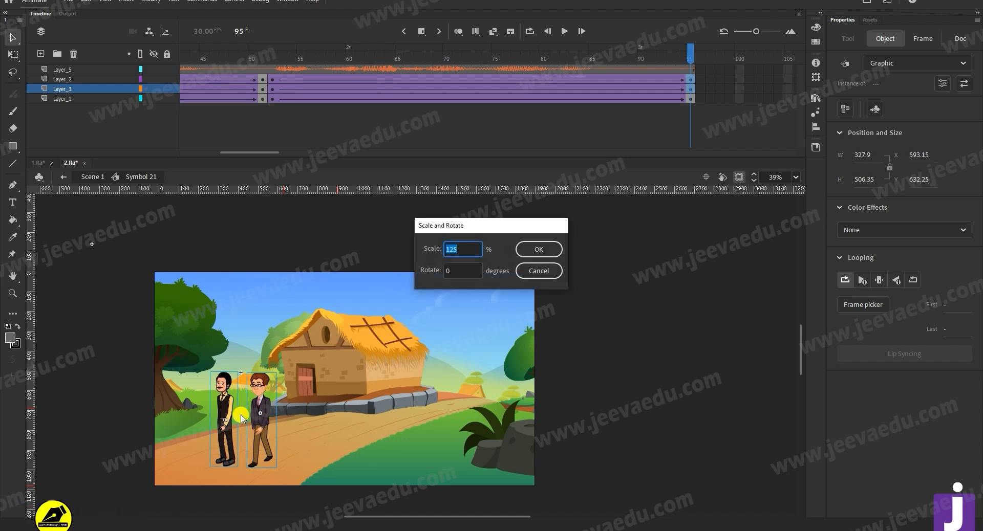
{"action": "key", "text": "Return"}
{"action": "left_click_drag", "start_coordinate": [258, 415], "coordinate": [252, 409]}
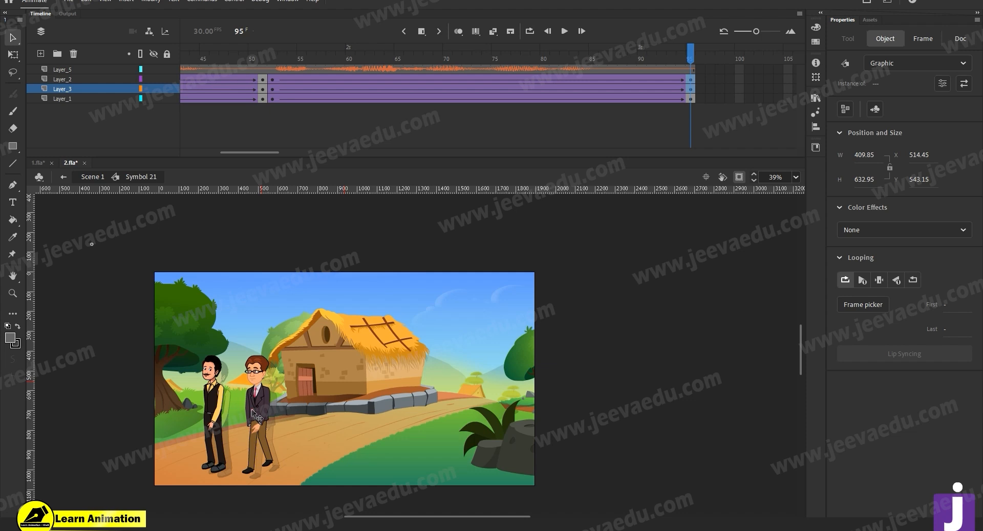
{"action": "key", "text": "ctrl+alt+s"}
{"action": "type", "text": "8"}
{"action": "key", "text": "Return"}
{"action": "left_click", "coordinate": [255, 410]}
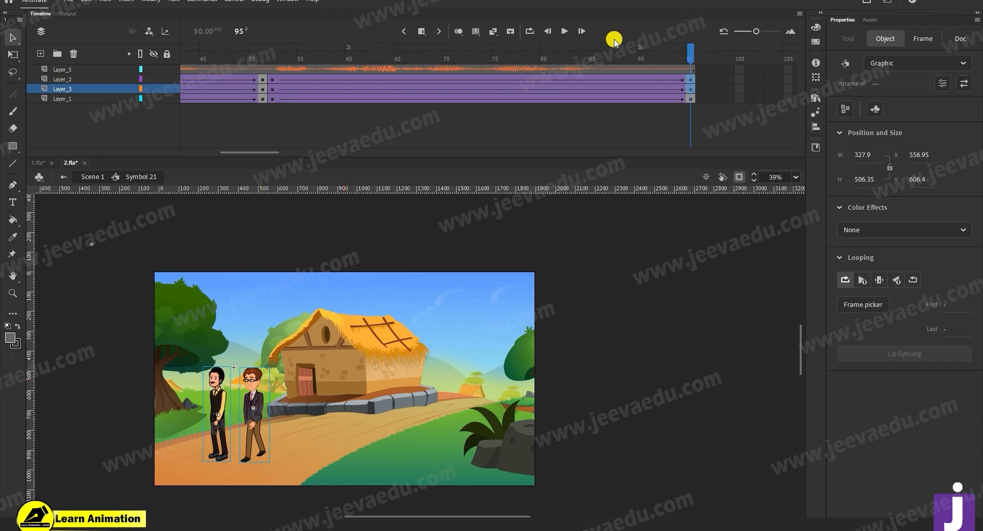
- Hide the background on Layer_1 and play back the walk from frame 52, zoomed in on the characters
{"action": "left_click", "coordinate": [282, 95]}
{"action": "left_click", "coordinate": [132, 98]}
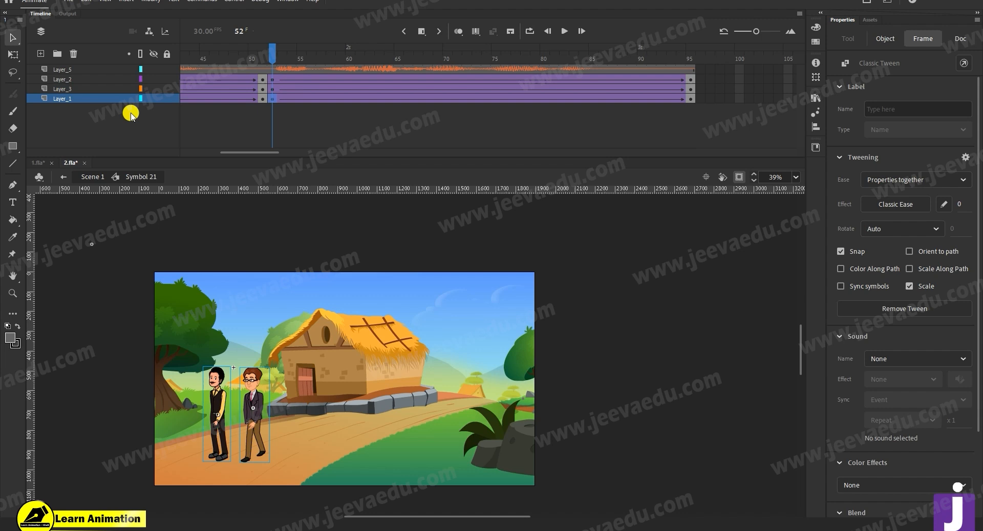
{"action": "left_click", "coordinate": [154, 99]}
{"action": "key", "text": "Return"}
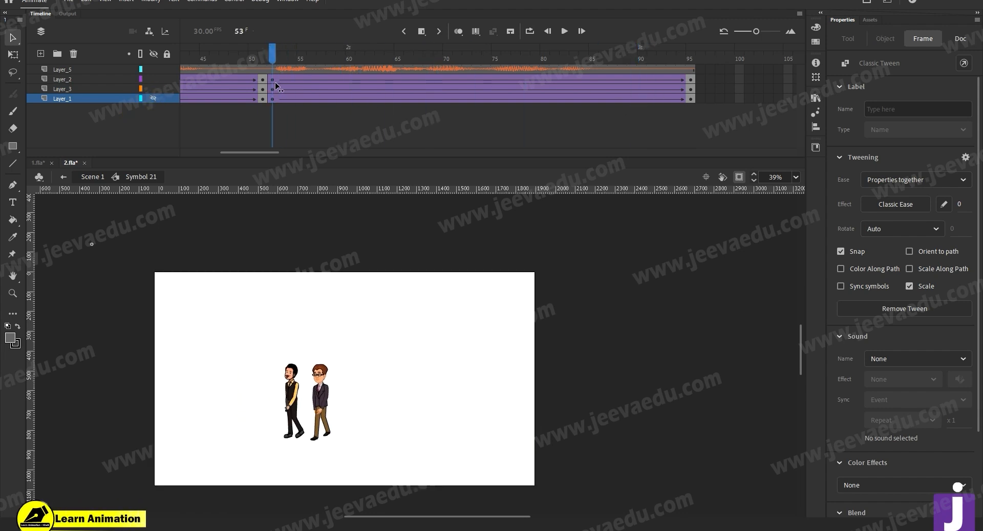
{"action": "left_click", "coordinate": [363, 393]}
{"action": "key", "text": "z"}
{"action": "left_click", "coordinate": [363, 393]}
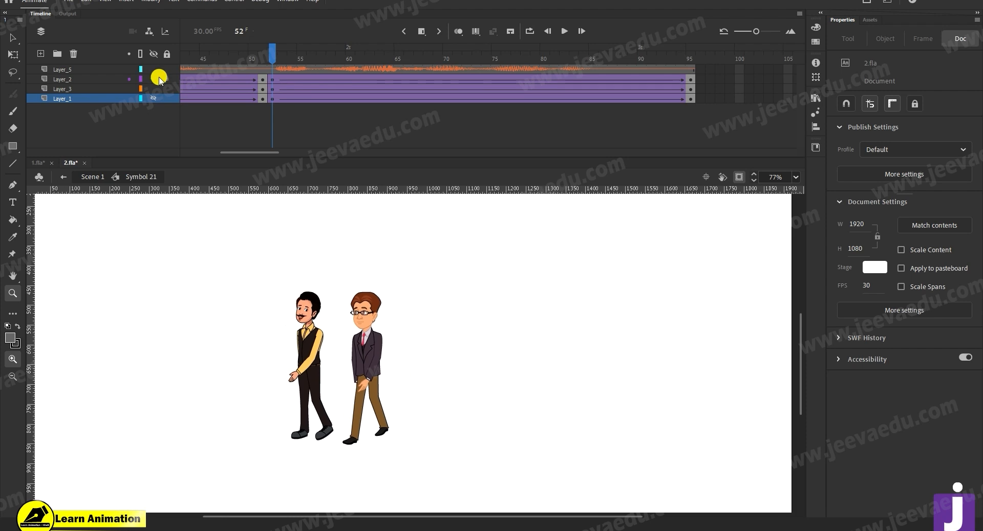
{"action": "key", "text": "Return"}
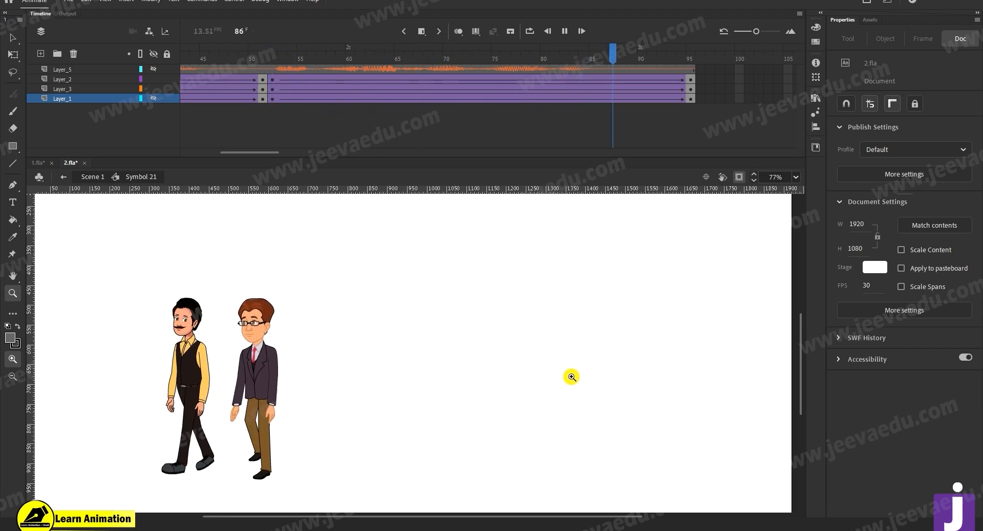
{"action": "left_click", "coordinate": [276, 69]}
{"action": "key", "text": "Return"}
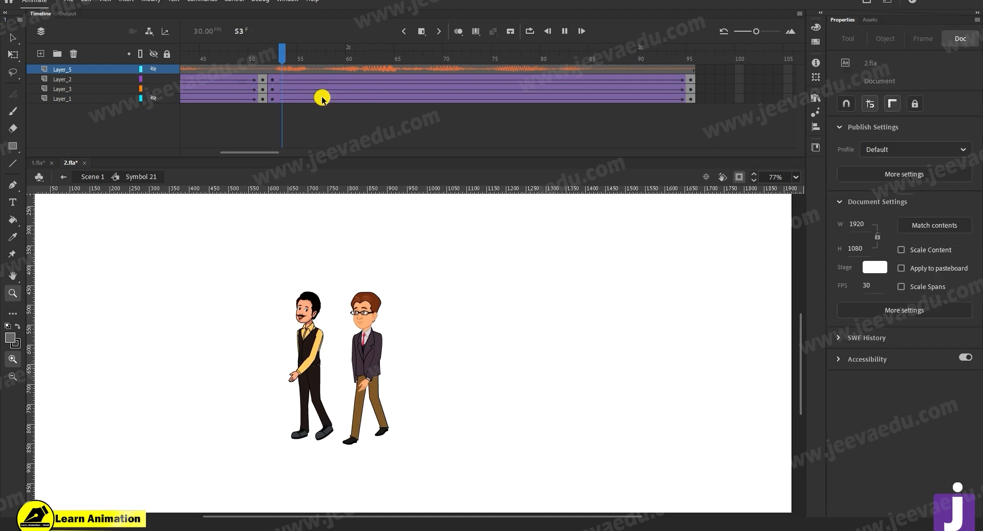
{"action": "key", "text": "Return"}
- At frame 52, move the mustached character slightly closer to the man with glasses, checking the walk between adjustments
{"action": "left_click_drag", "start_coordinate": [408, 53], "coordinate": [274, 100]}
{"action": "key", "text": "v"}
{"action": "left_click", "coordinate": [326, 397]}
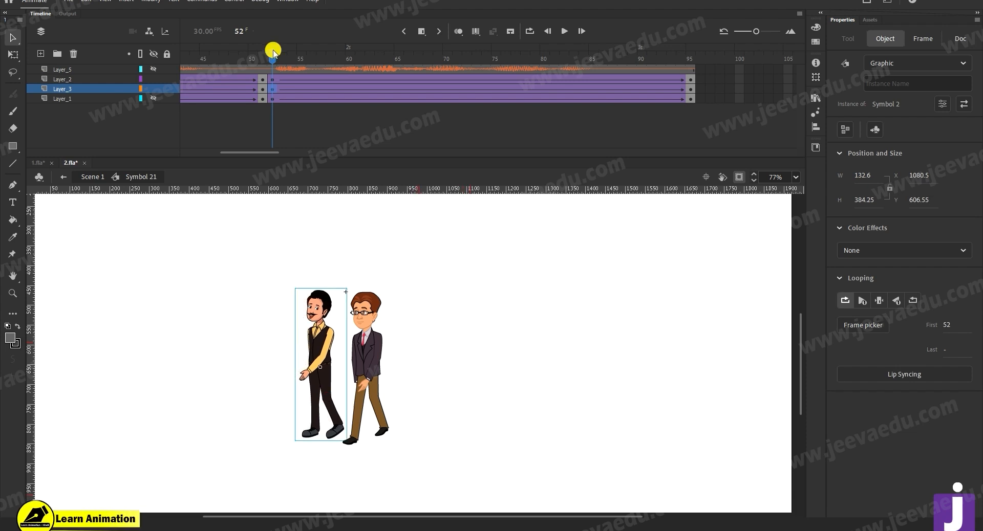
{"action": "left_click_drag", "start_coordinate": [274, 51], "coordinate": [612, 100]}
{"action": "left_click_drag", "start_coordinate": [522, 115], "coordinate": [274, 79]}
{"action": "left_click", "coordinate": [359, 388]}
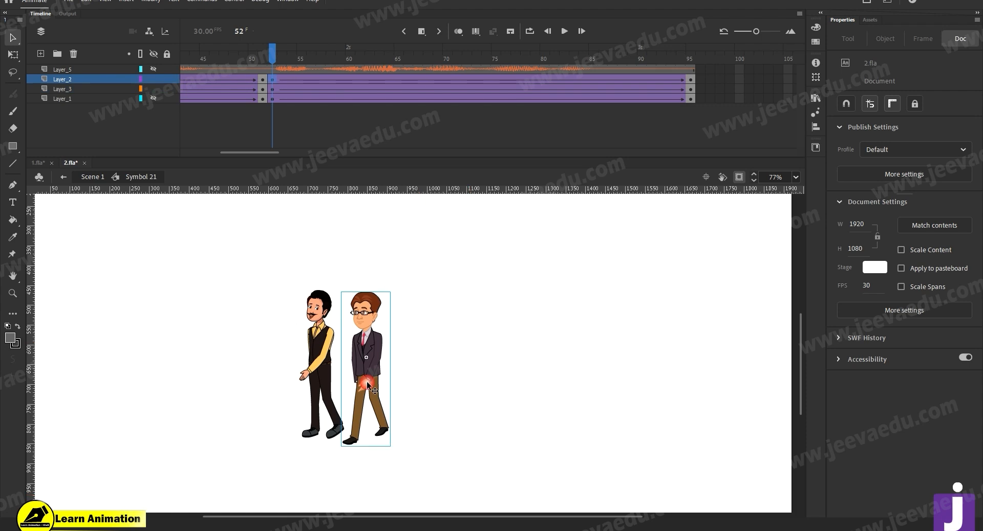
{"action": "left_click", "coordinate": [324, 372]}
{"action": "left_click", "coordinate": [318, 366]}
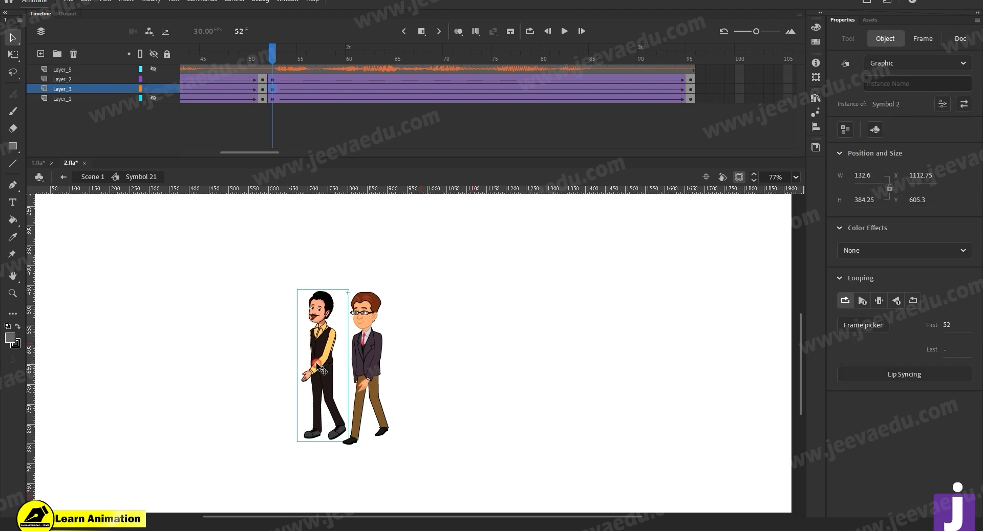
- Inspect frame 95, bring the whole stage back into view, and play back both shots from the start
{"action": "left_click_drag", "start_coordinate": [280, 60], "coordinate": [688, 97]}
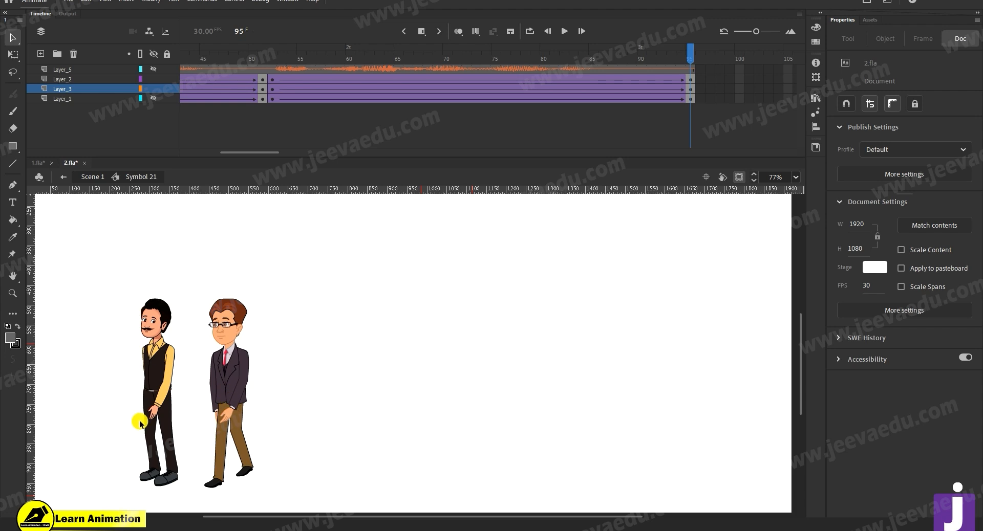
{"action": "left_click_drag", "start_coordinate": [271, 73], "coordinate": [342, 156]}
{"action": "left_click_drag", "start_coordinate": [352, 60], "coordinate": [2, 149]}
{"action": "key", "text": "ctrl+shift+space"}
{"action": "left_click", "coordinate": [448, 445], "text": "ctrl+shift"}
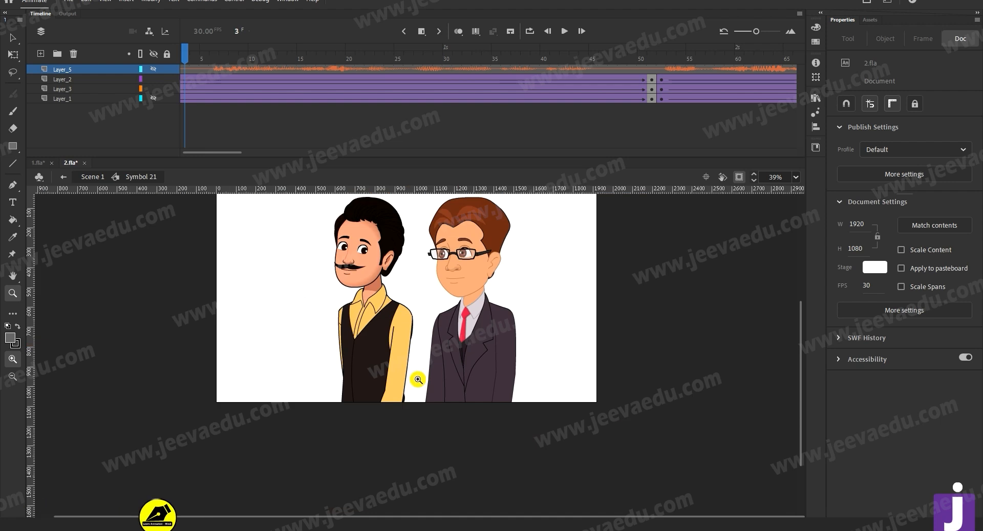
{"action": "key", "text": "space"}
{"action": "left_click_drag", "start_coordinate": [420, 387], "coordinate": [423, 436]}
{"action": "left_click_drag", "start_coordinate": [206, 49], "coordinate": [110, 78]}
{"action": "key", "text": "Return"}
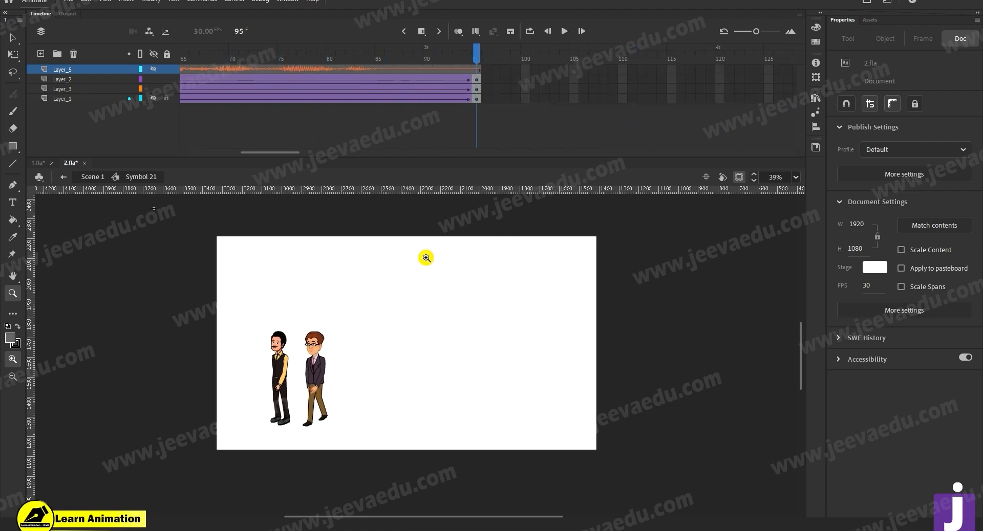
- Make the background on Layer_1 and the audio layer Layer_5 visible again
{"action": "left_click_drag", "start_coordinate": [284, 154], "coordinate": [134, 152]}
{"action": "left_click", "coordinate": [153, 97]}
{"action": "left_click", "coordinate": [155, 70]}
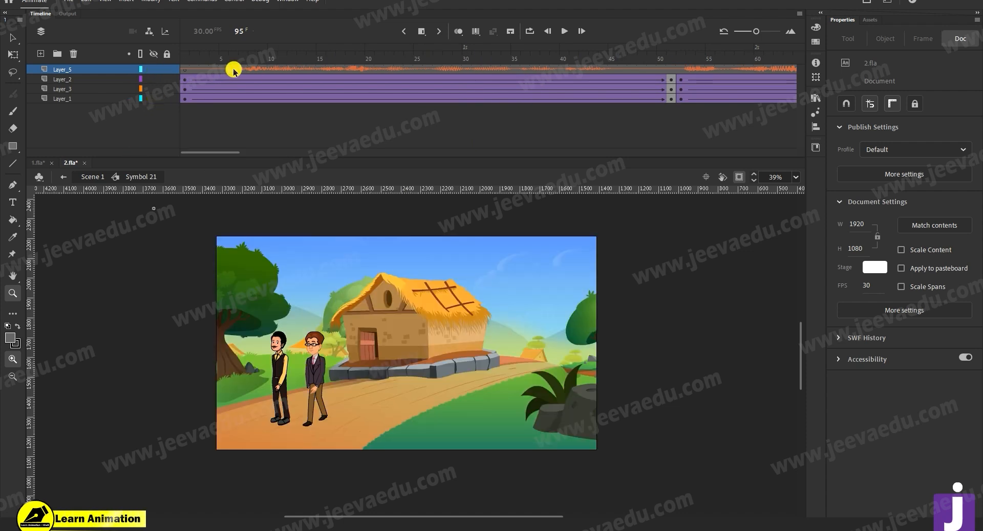
- Review the close-up and the walking shot with the background shown, checking frames 1, 52 and 95
{"action": "left_click_drag", "start_coordinate": [208, 68], "coordinate": [593, 68]}
{"action": "left_click_drag", "start_coordinate": [487, 115], "coordinate": [60, 154]}
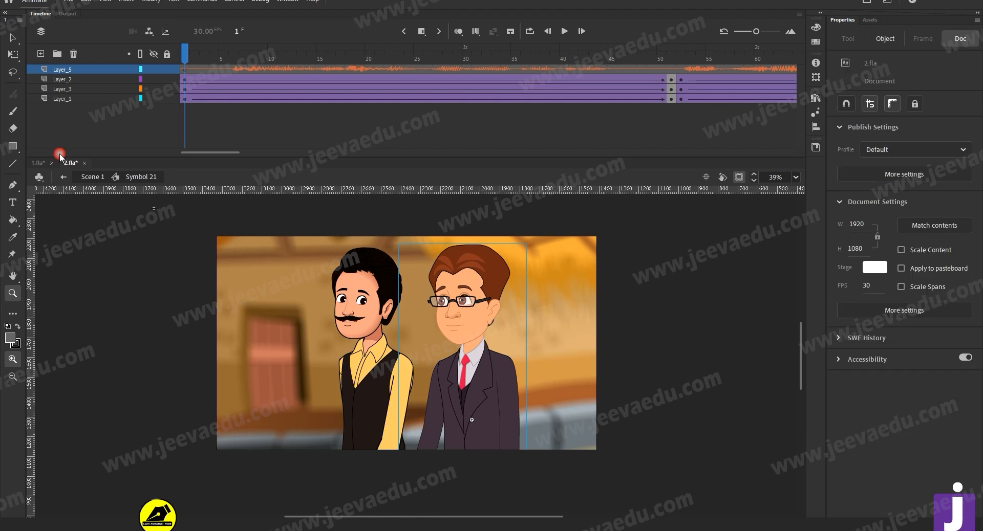
{"action": "left_click_drag", "start_coordinate": [196, 152], "coordinate": [256, 152]}
{"action": "left_click_drag", "start_coordinate": [322, 61], "coordinate": [534, 90]}
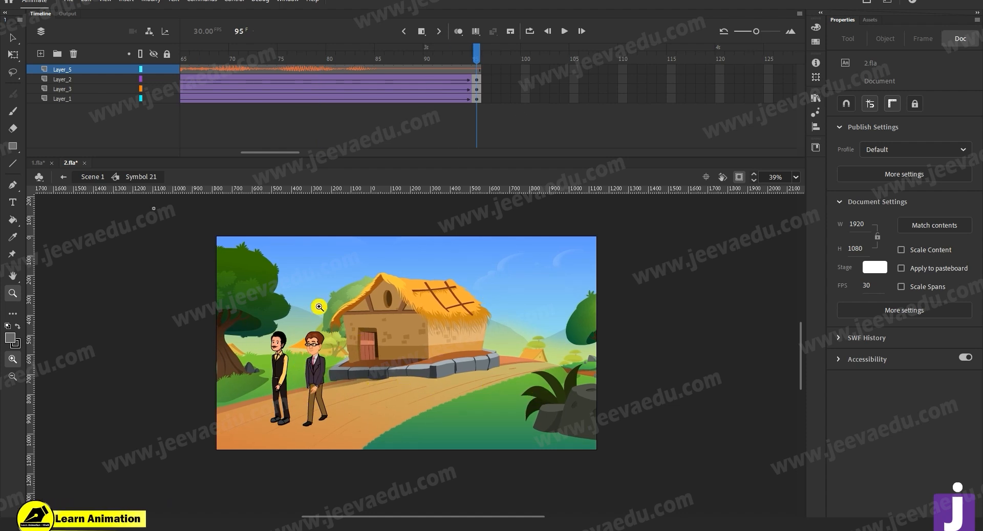
{"action": "left_click_drag", "start_coordinate": [267, 86], "coordinate": [5, 150]}
{"action": "left_click_drag", "start_coordinate": [177, 150], "coordinate": [208, 110]}
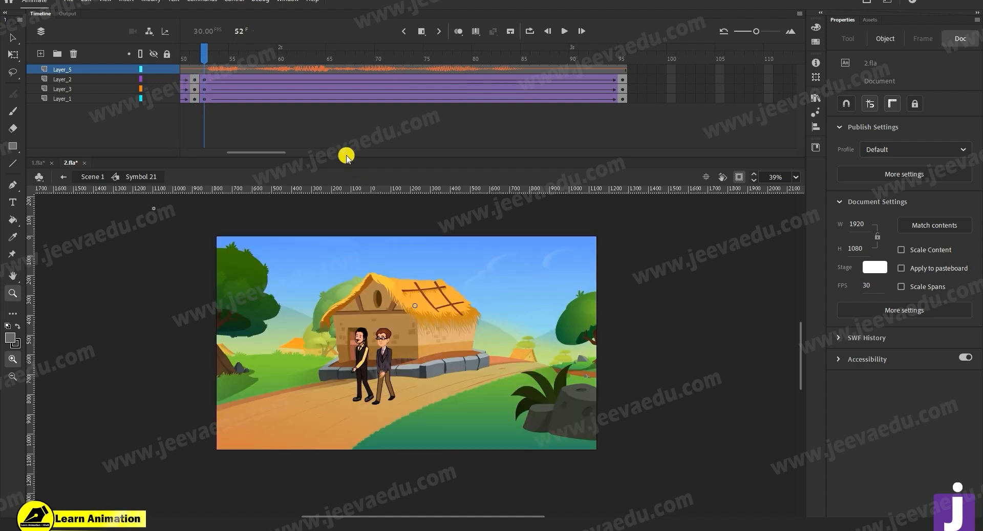
{"action": "left_click_drag", "start_coordinate": [524, 56], "coordinate": [663, 82]}
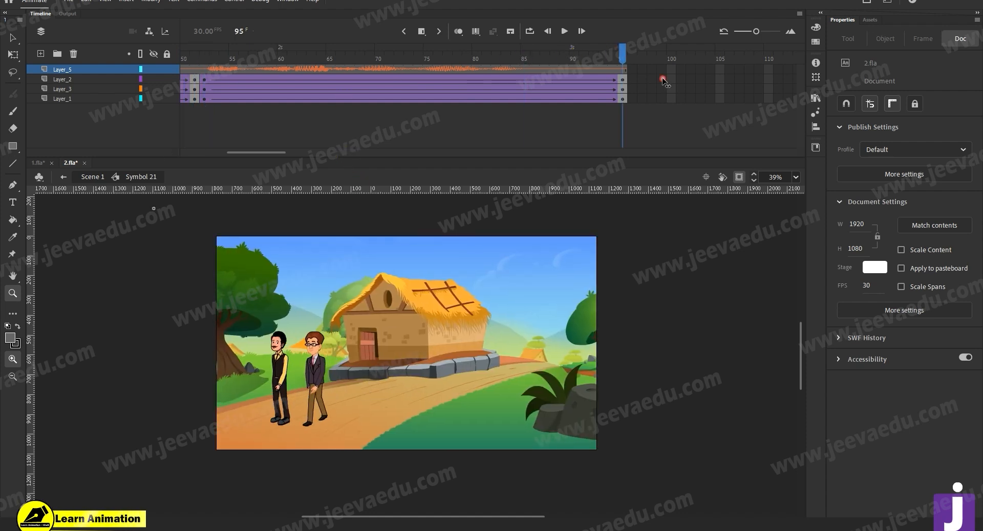
- Bring the audio layer Layer_5 from Symbol 21 into the Scene 1 timeline, above Layer_2
{"action": "left_click", "coordinate": [59, 70]}
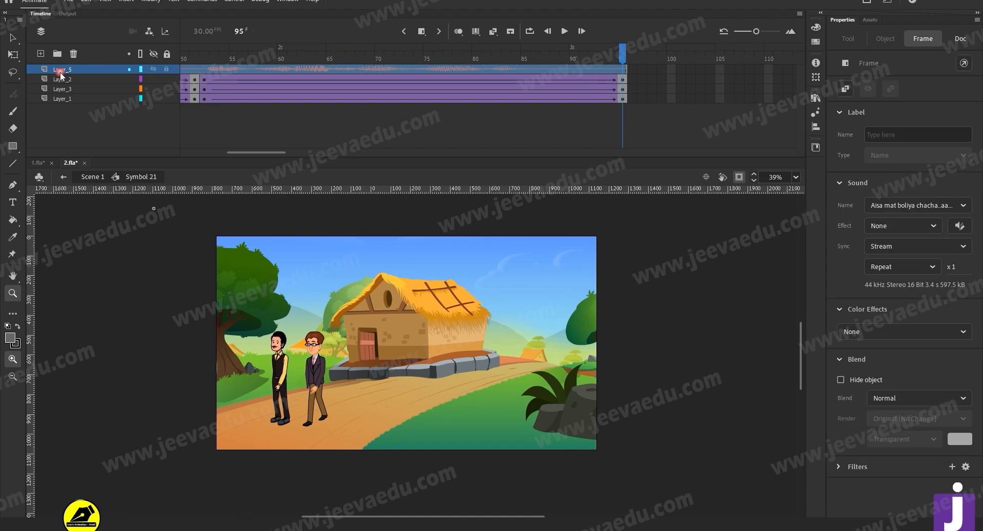
{"action": "right_click", "coordinate": [61, 70]}
{"action": "left_click", "coordinate": [92, 164]}
{"action": "left_click", "coordinate": [76, 162]}
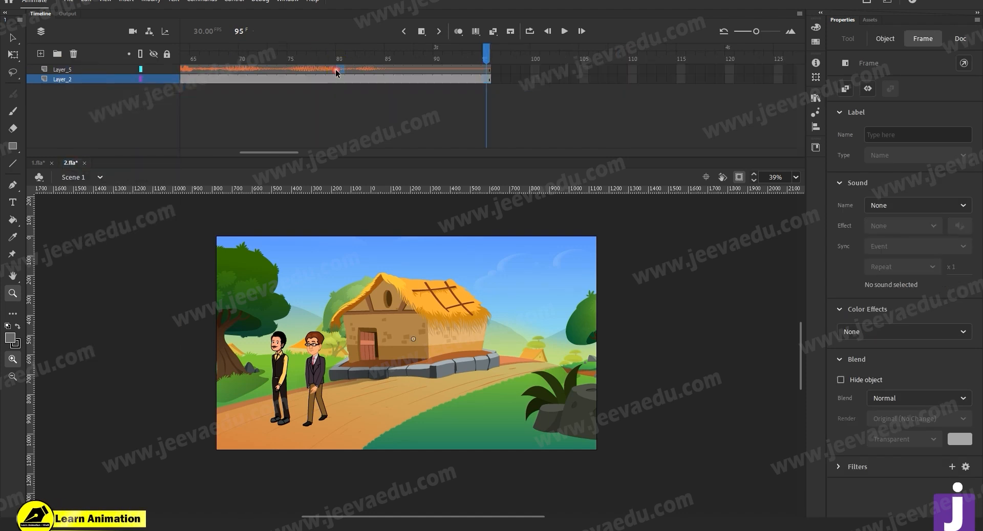
- Play back both shots with sound in Scene 1 and scrub through the talking and walking parts
{"action": "left_click", "coordinate": [335, 72]}
{"action": "key", "text": "Return"}
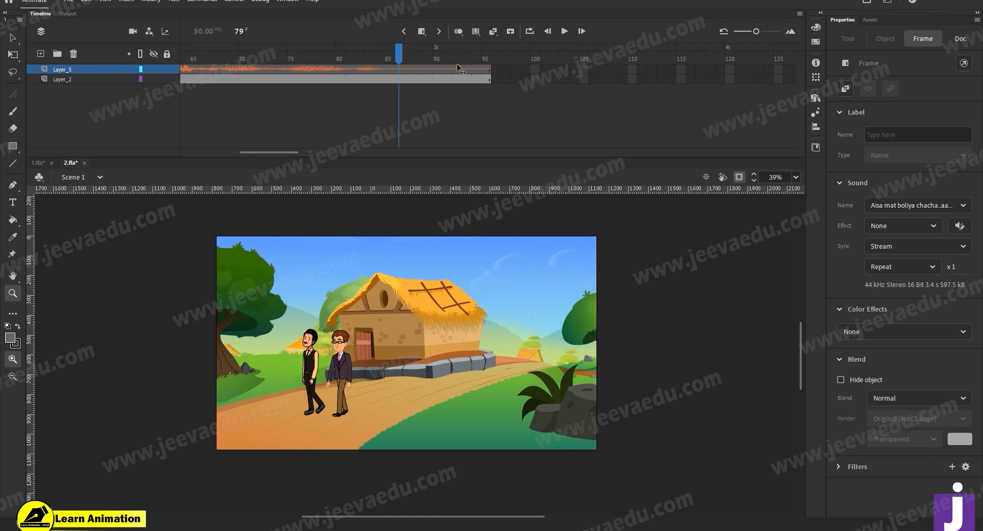
{"action": "left_click_drag", "start_coordinate": [232, 152], "coordinate": [167, 152]}
{"action": "left_click", "coordinate": [214, 70]}
{"action": "key", "text": "Return"}
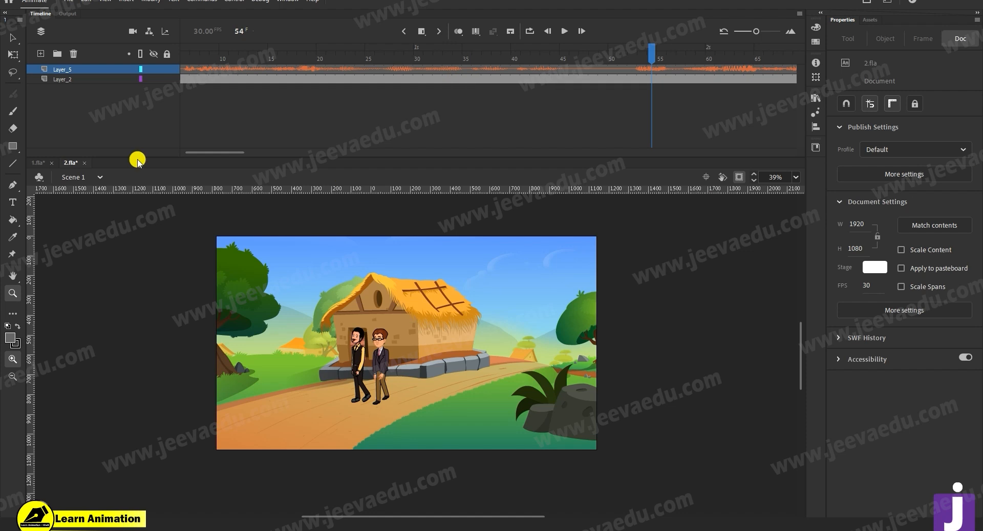
{"action": "left_click_drag", "start_coordinate": [198, 153], "coordinate": [222, 154]}
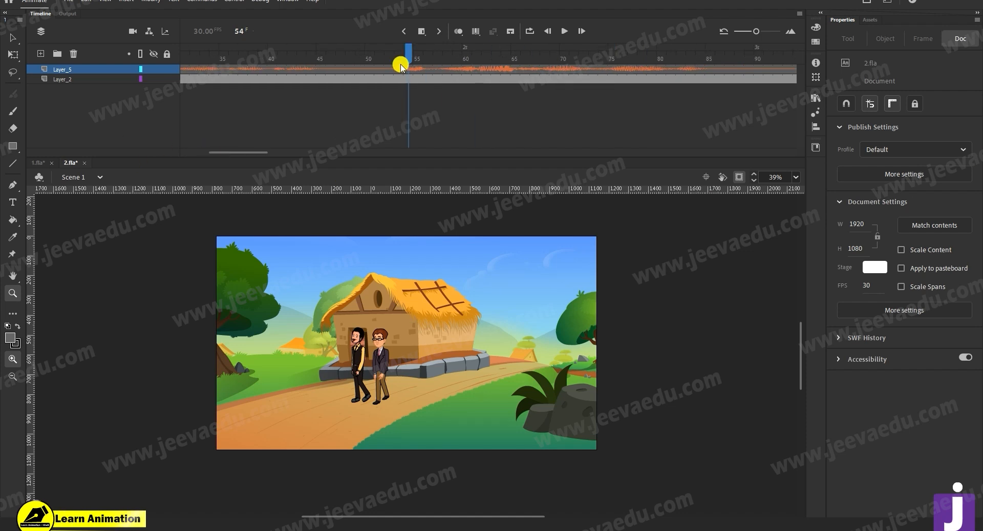
{"action": "left_click_drag", "start_coordinate": [605, 57], "coordinate": [66, 49]}
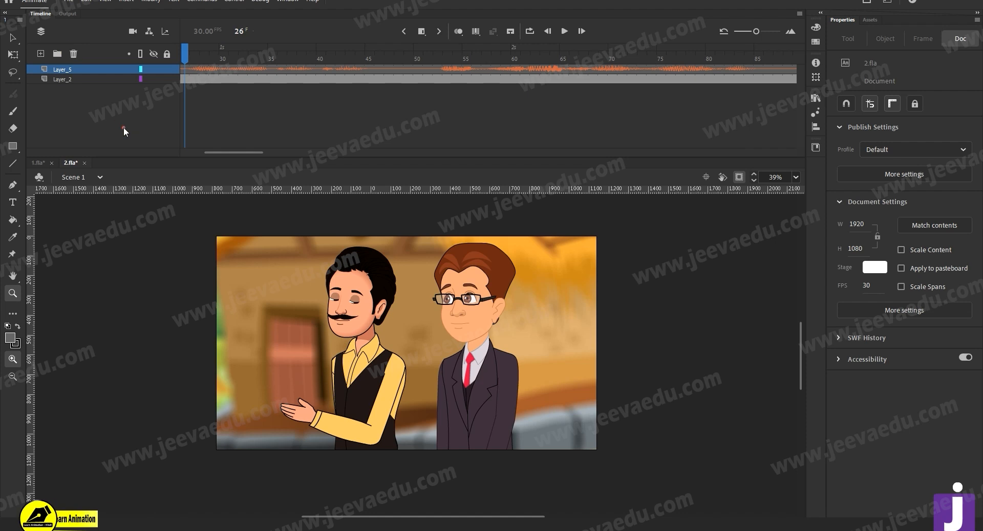
- In the publish settings, set the JPEG quality to 100 and the audio stream to 128 kbps with Best quality
{"action": "left_click", "coordinate": [903, 175]}
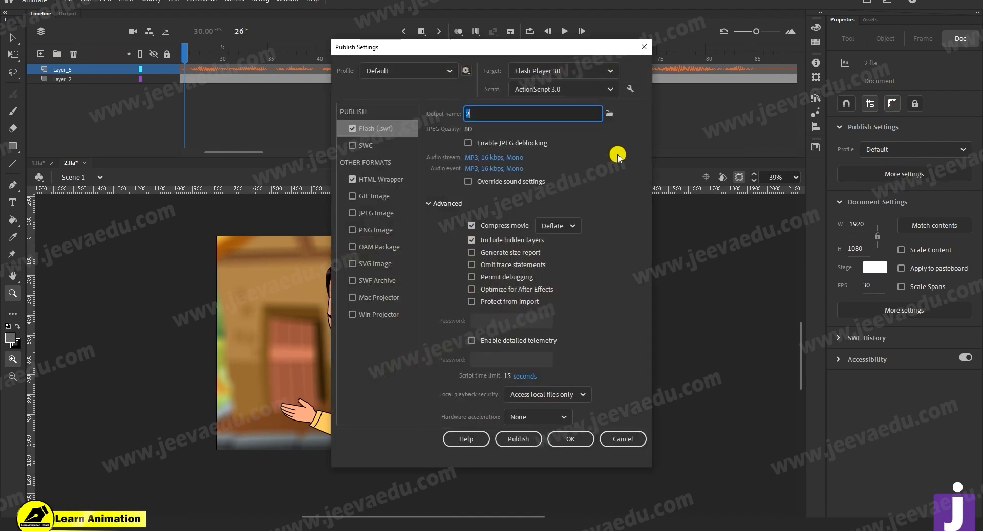
{"action": "left_click", "coordinate": [470, 132]}
{"action": "left_click", "coordinate": [496, 157]}
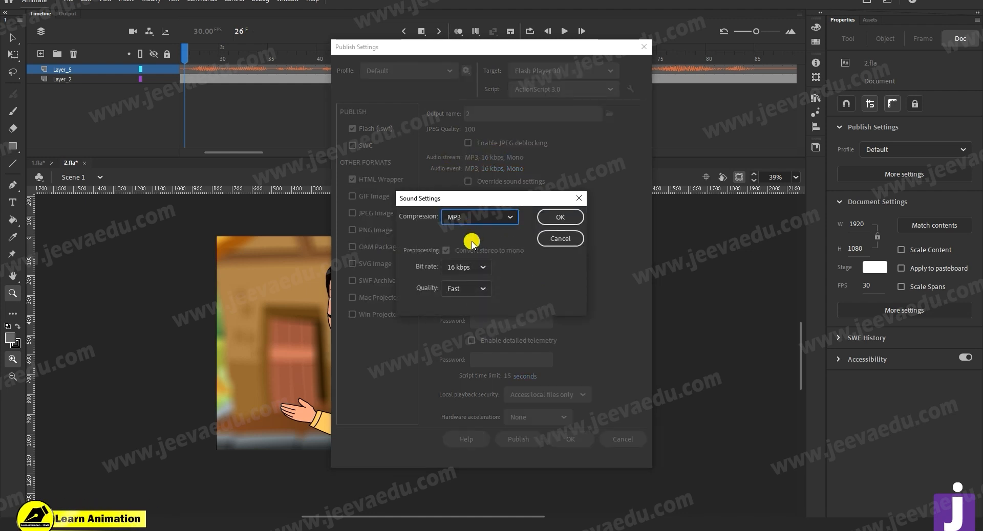
{"action": "left_click", "coordinate": [466, 267]}
{"action": "left_click", "coordinate": [462, 447]}
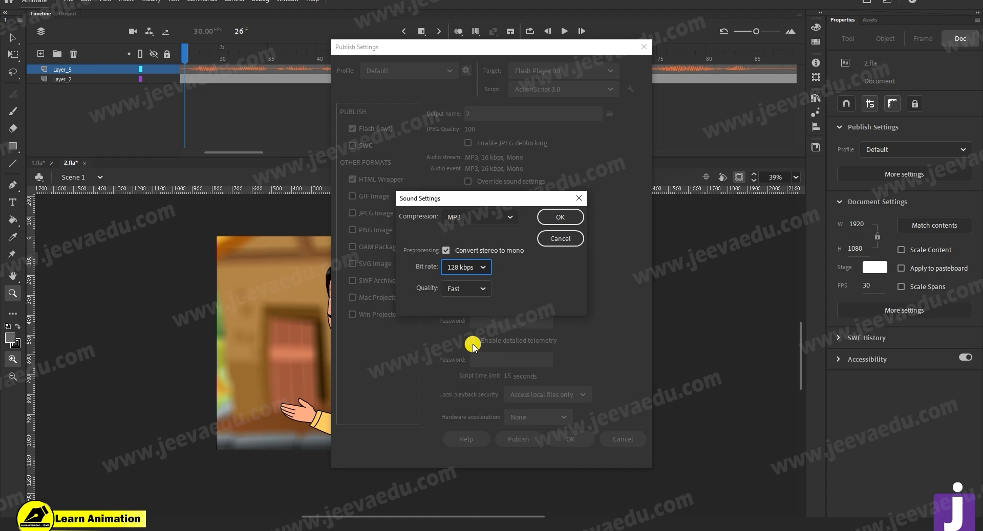
{"action": "left_click", "coordinate": [475, 289]}
{"action": "left_click", "coordinate": [468, 338]}
{"action": "left_click", "coordinate": [559, 217]}
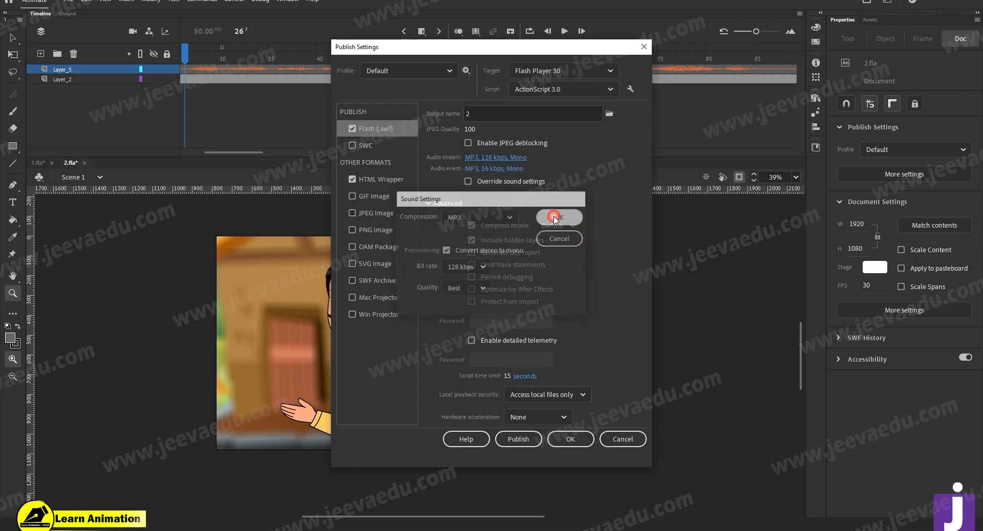
- Set the publish audio event to a bit rate of 160 kbps with Best quality
{"action": "left_click", "coordinate": [498, 169]}
{"action": "left_click", "coordinate": [471, 267]}
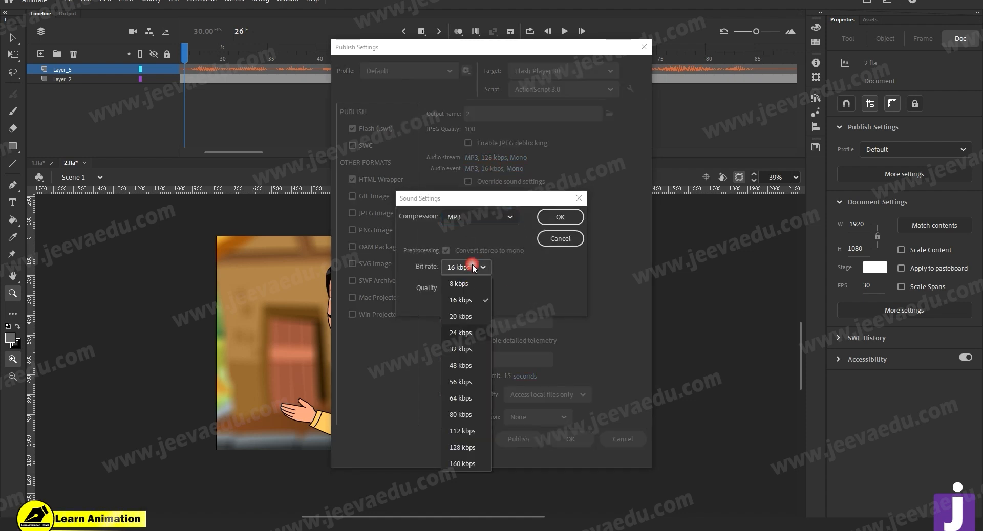
{"action": "left_click", "coordinate": [460, 464]}
{"action": "left_click", "coordinate": [464, 289]}
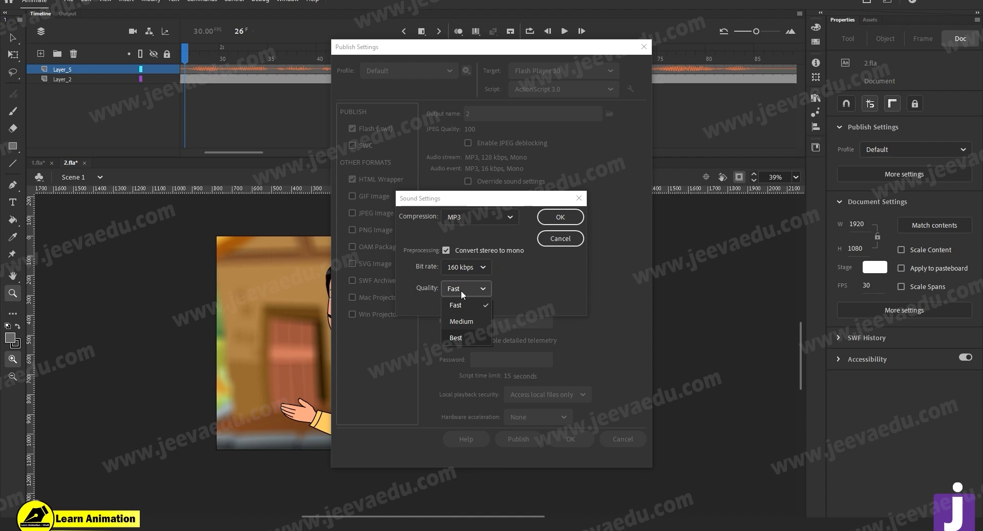
{"action": "left_click", "coordinate": [456, 338]}
{"action": "left_click", "coordinate": [560, 217]}
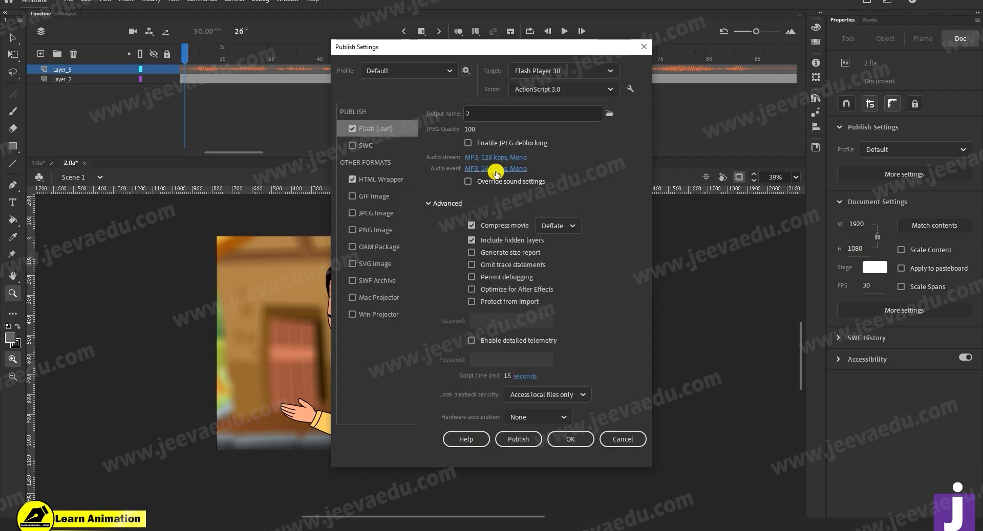
- Set the publish audio stream's bit rate to 160 kbps and apply the publish settings
{"action": "left_click", "coordinate": [493, 158]}
{"action": "left_click", "coordinate": [466, 289]}
{"action": "left_click", "coordinate": [466, 290]}
{"action": "left_click", "coordinate": [466, 268]}
{"action": "left_click", "coordinate": [462, 464]}
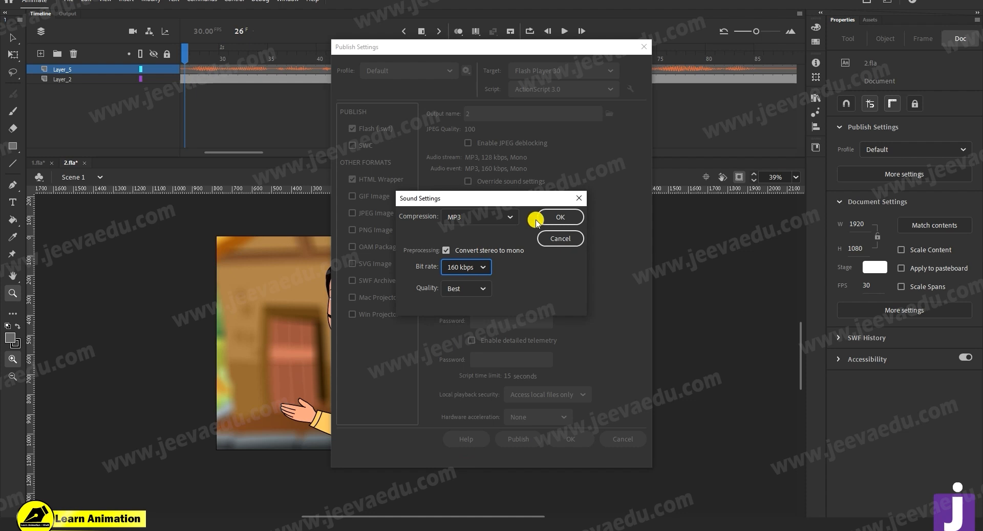
{"action": "left_click", "coordinate": [560, 217]}
{"action": "left_click", "coordinate": [569, 439]}
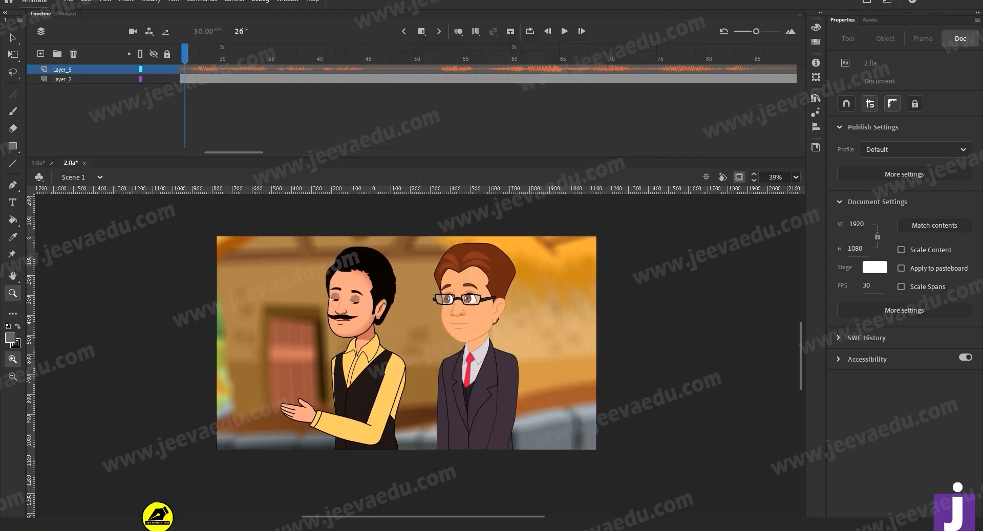
{"action": "left_click", "coordinate": [891, 175]}
{"action": "left_click", "coordinate": [648, 47]}
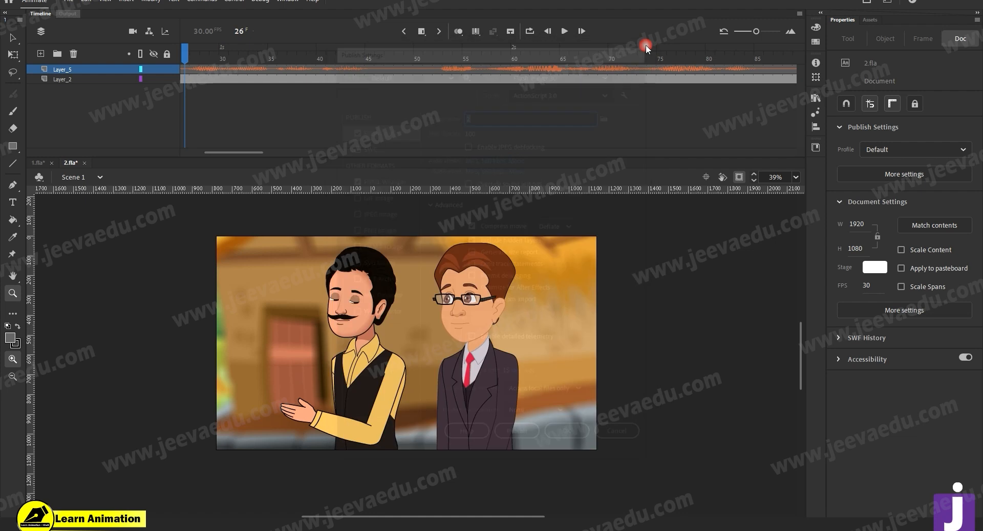
- Export the entire movie as a QuickTime video named "sc 1" to the Desktop
{"action": "left_click", "coordinate": [68, 1]}
{"action": "mouse_move", "coordinate": [97, 163]}
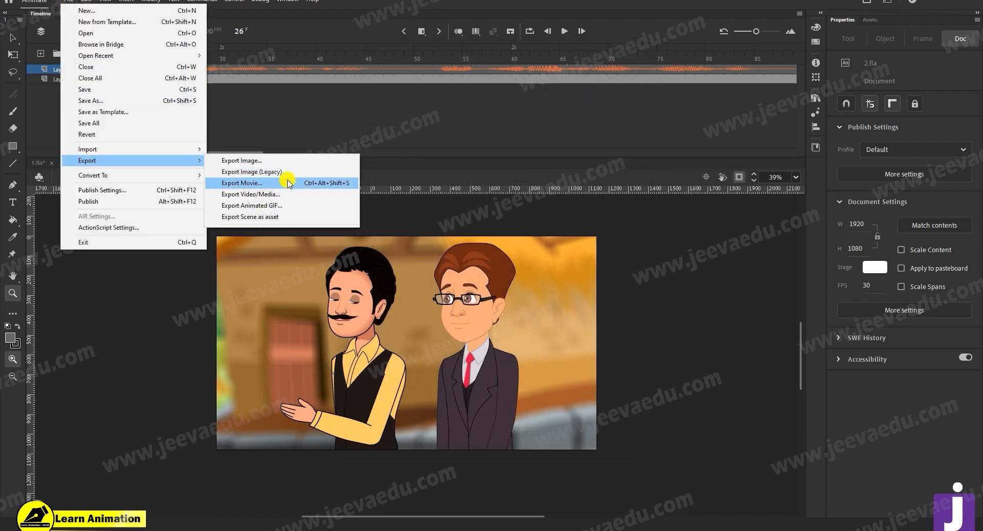
{"action": "left_click", "coordinate": [263, 197]}
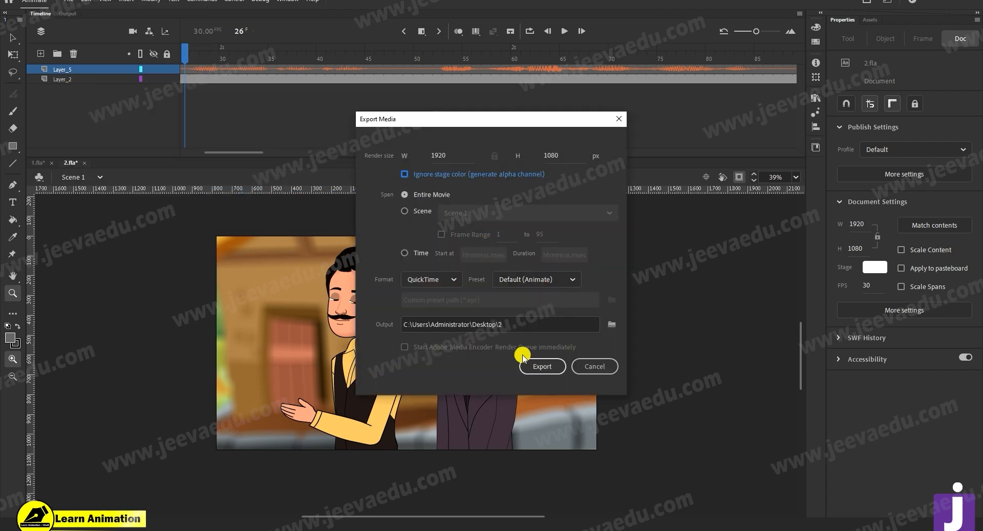
{"action": "left_click", "coordinate": [612, 325]}
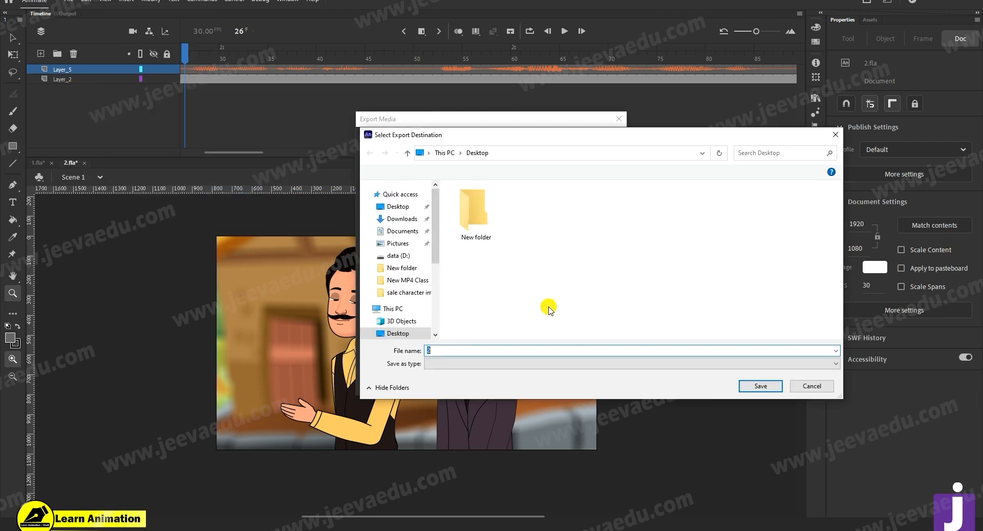
{"action": "left_click", "coordinate": [385, 207]}
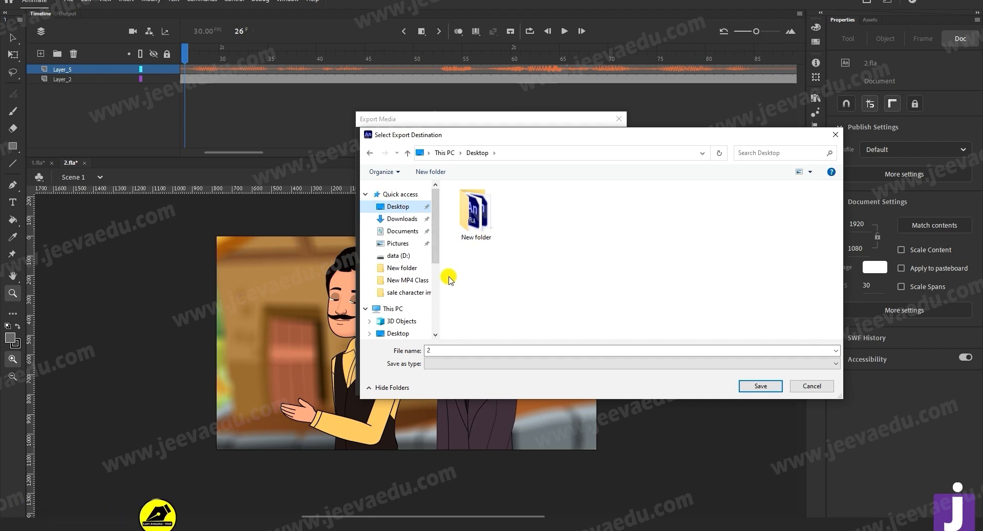
{"action": "double_click", "coordinate": [442, 351]}
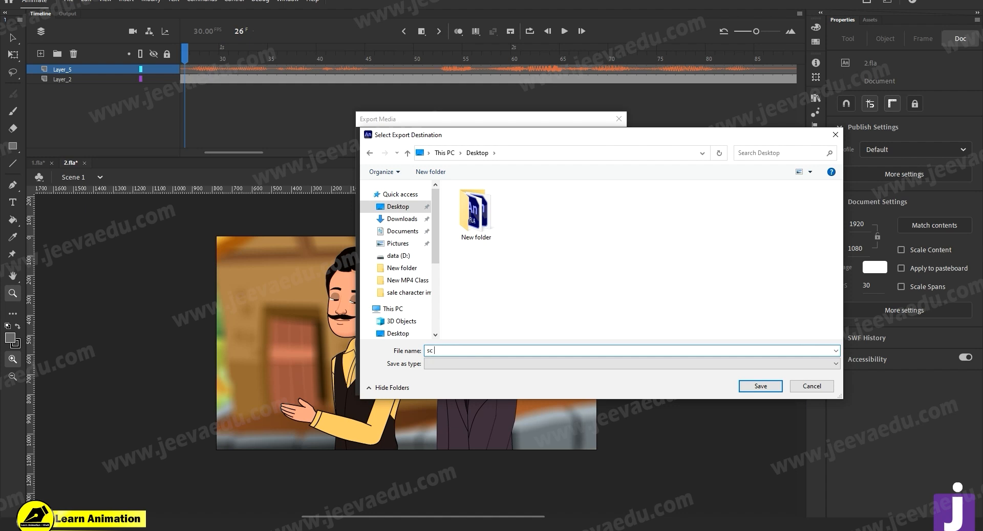
{"action": "type", "text": "sc 1"}
{"action": "left_click", "coordinate": [753, 386]}
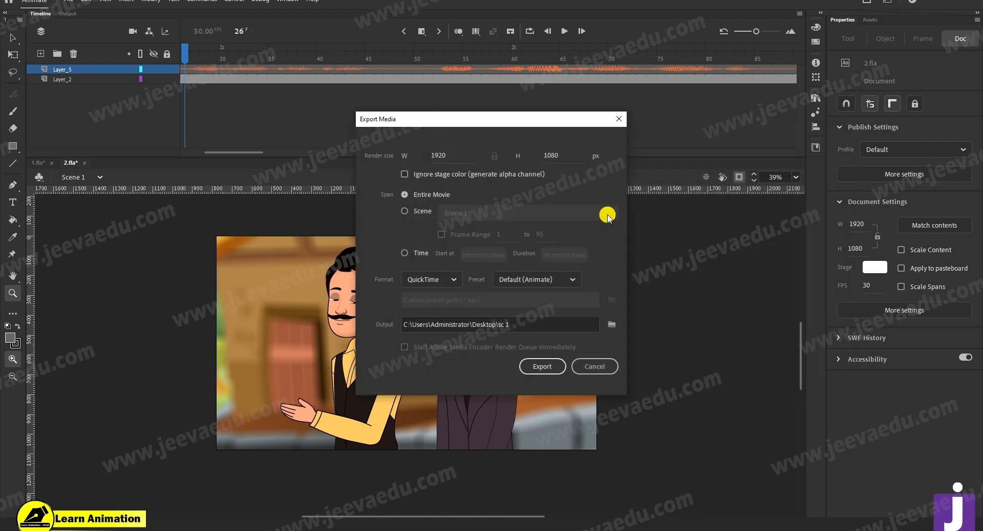
{"action": "left_click", "coordinate": [542, 366]}
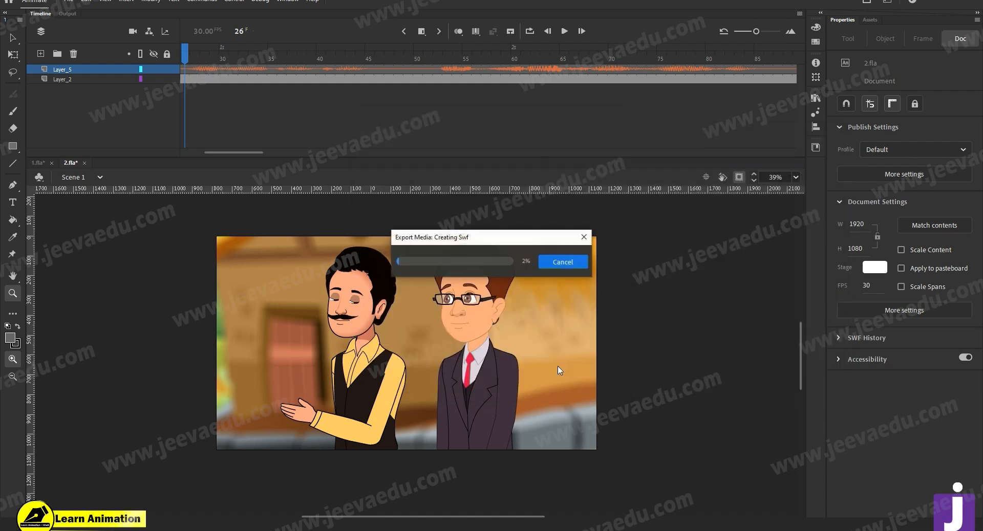
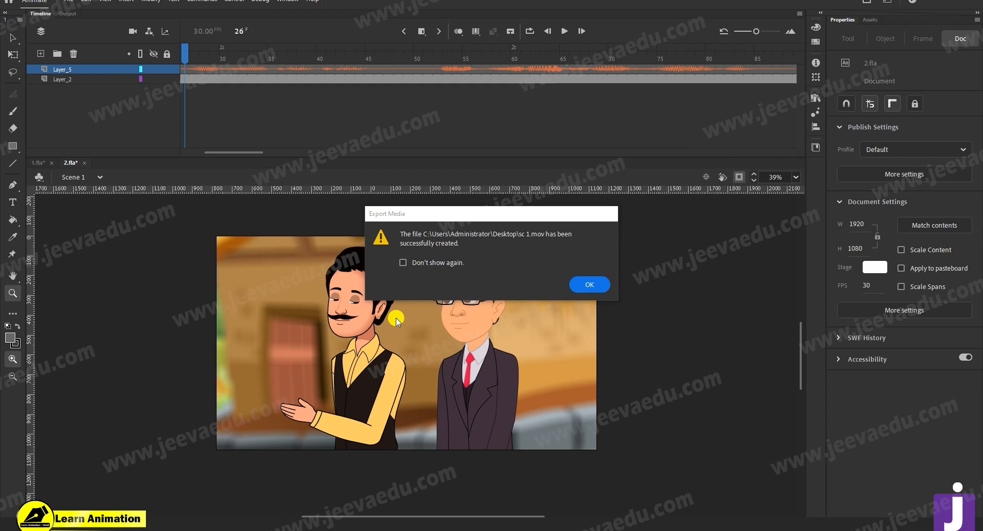
{"action": "left_click", "coordinate": [589, 284]}
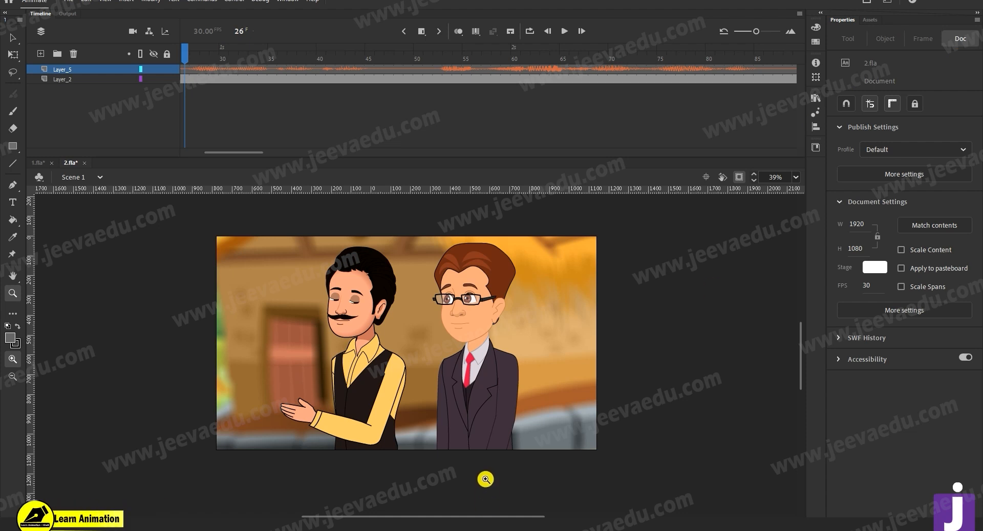
- Switch to Premiere Pro and create a new project named Untitled on drive D
{"action": "left_click", "coordinate": [936, 1]}
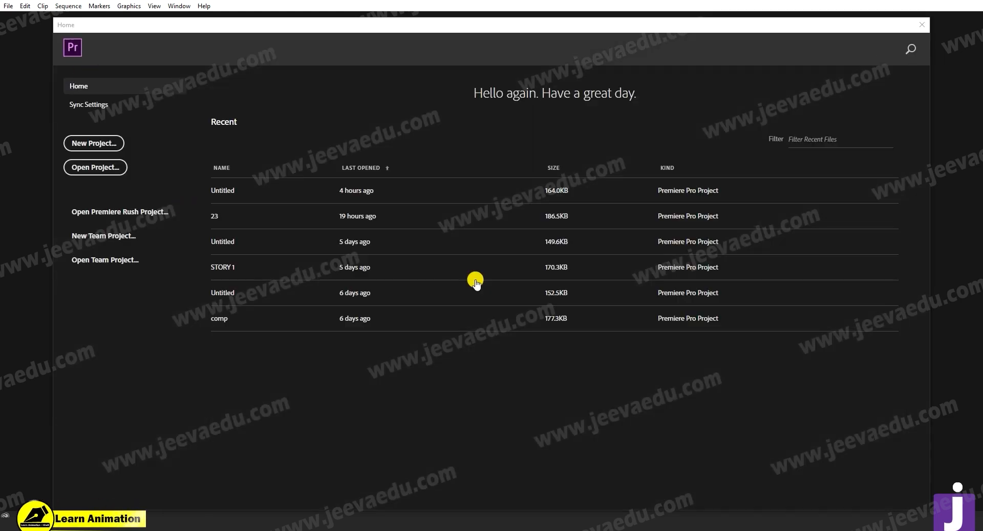
{"action": "left_click", "coordinate": [102, 140]}
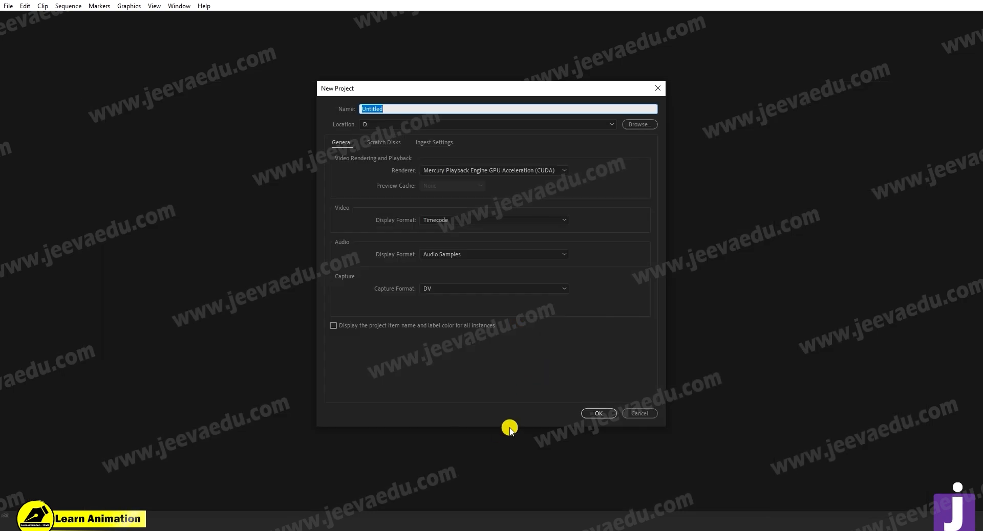
{"action": "left_click", "coordinate": [598, 416]}
{"action": "left_click", "coordinate": [527, 269]}
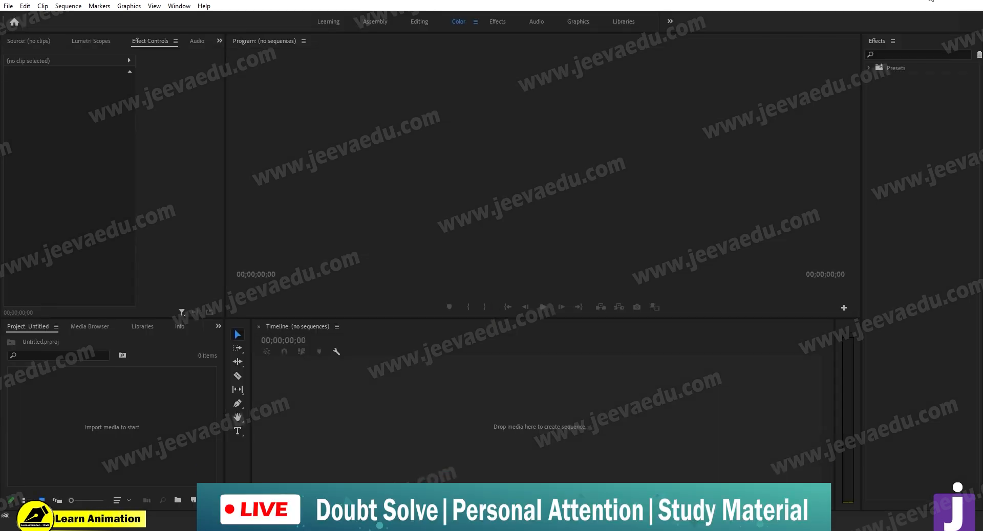
- Add the exported sc 1.mov to the timeline as a new sequence and enlarge the program preview
{"action": "left_click", "coordinate": [930, 1]}
{"action": "left_click_drag", "start_coordinate": [97, 174], "coordinate": [540, 438]}
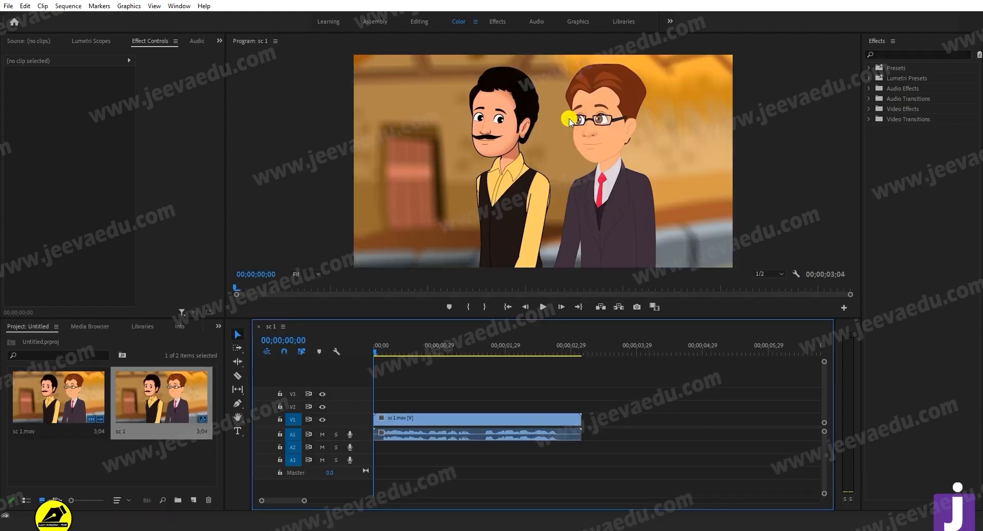
{"action": "left_click_drag", "start_coordinate": [574, 328], "coordinate": [570, 388]}
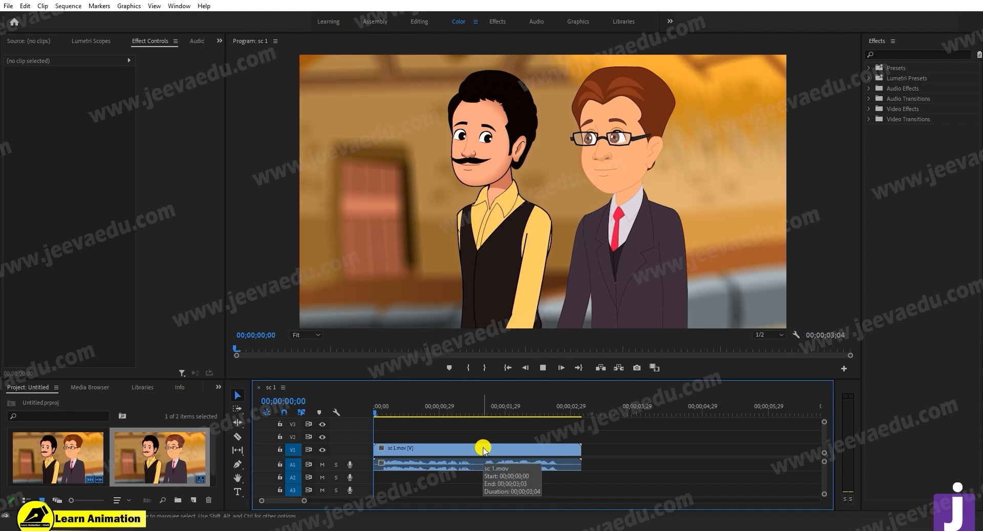
- Play the sc 1 sequence repeatedly from its start and examine the character motion in the talking close-up shot
{"action": "key", "text": "space"}
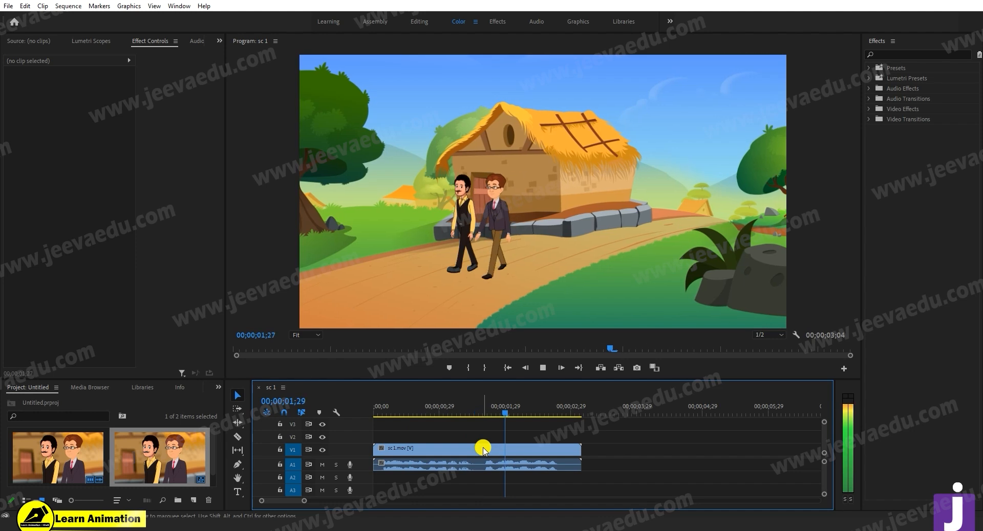
{"action": "key", "text": "Home"}
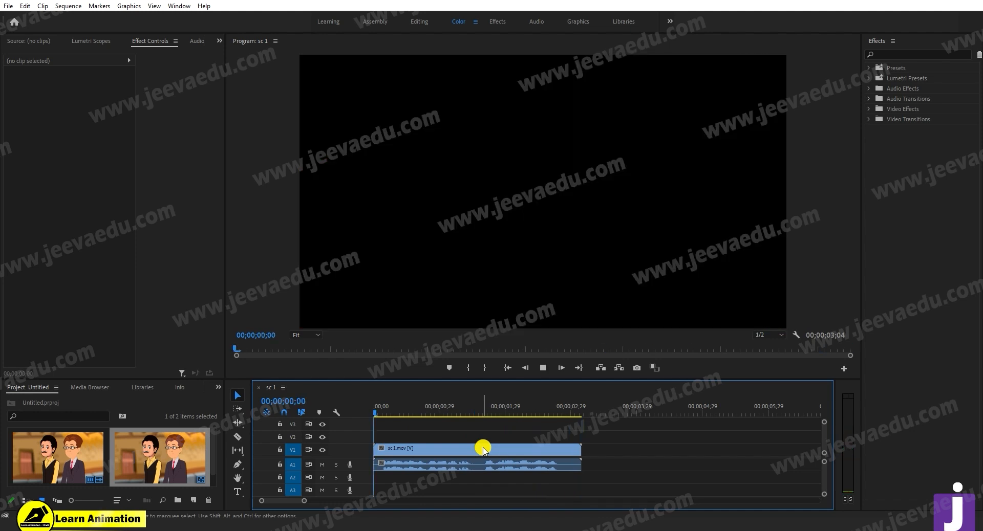
{"action": "key", "text": "space"}
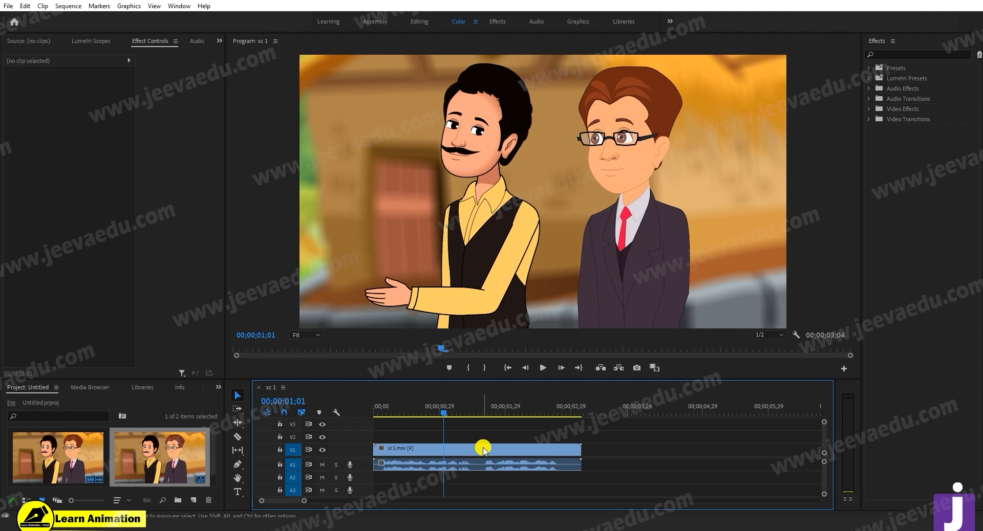
{"action": "key", "text": "Home"}
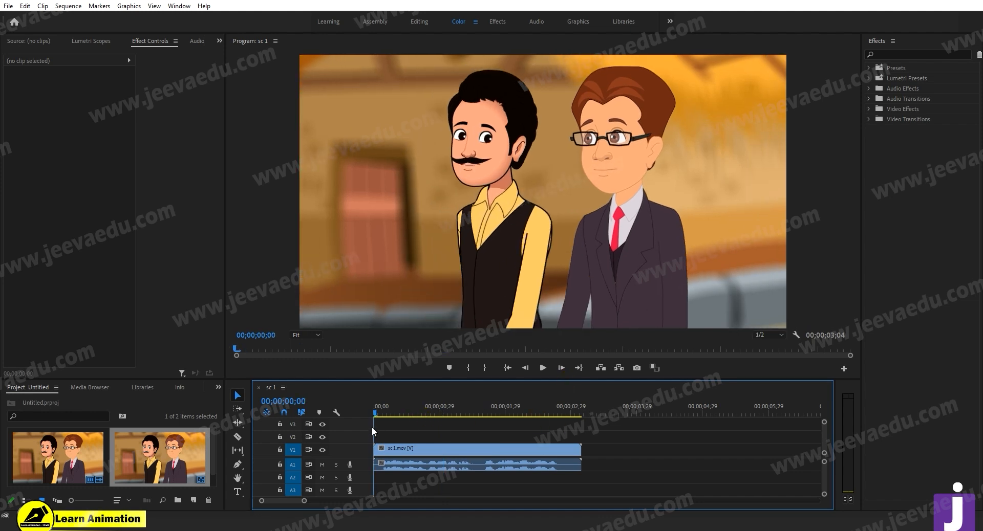
{"action": "key", "text": "space"}
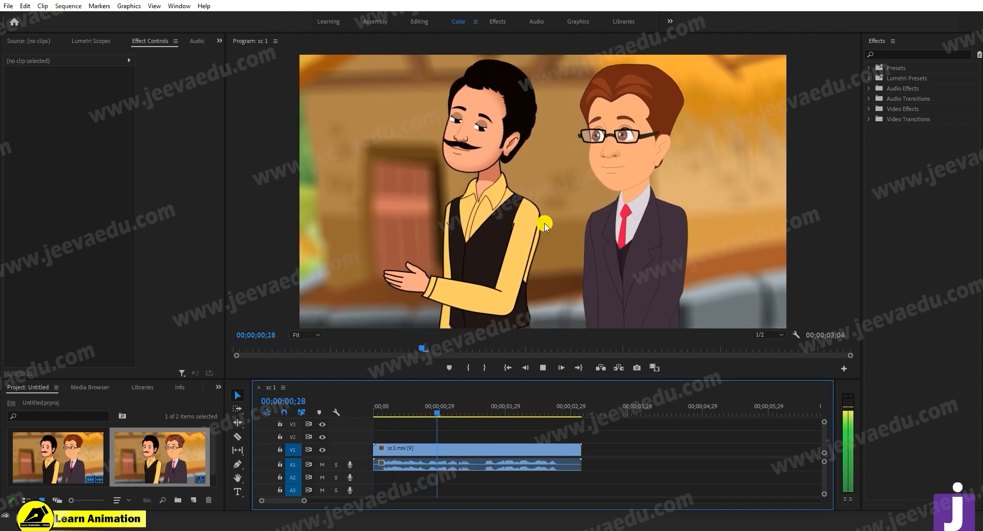
{"action": "key", "text": "space"}
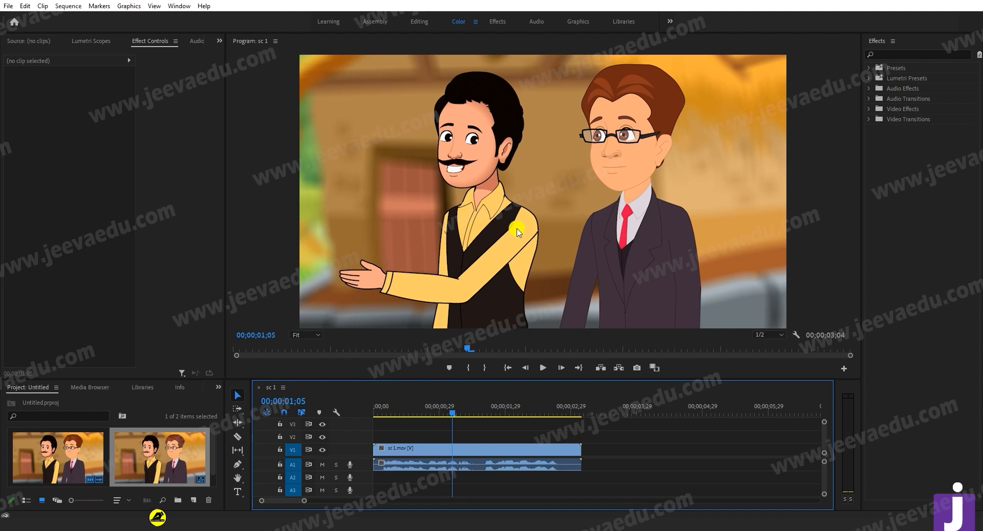
{"action": "key", "text": "space"}
{"action": "key", "text": "space"}
{"action": "left_click_drag", "start_coordinate": [456, 412], "coordinate": [314, 438]}
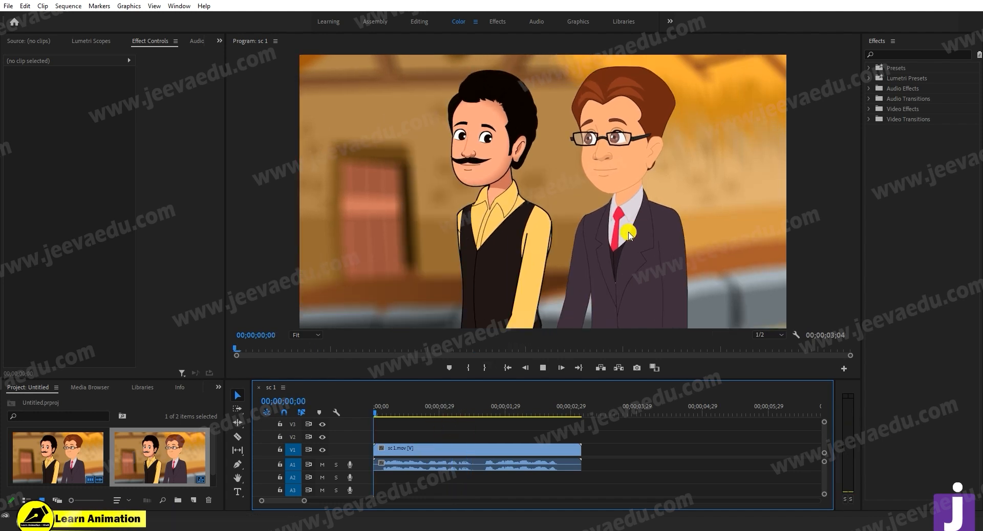
{"action": "key", "text": "space"}
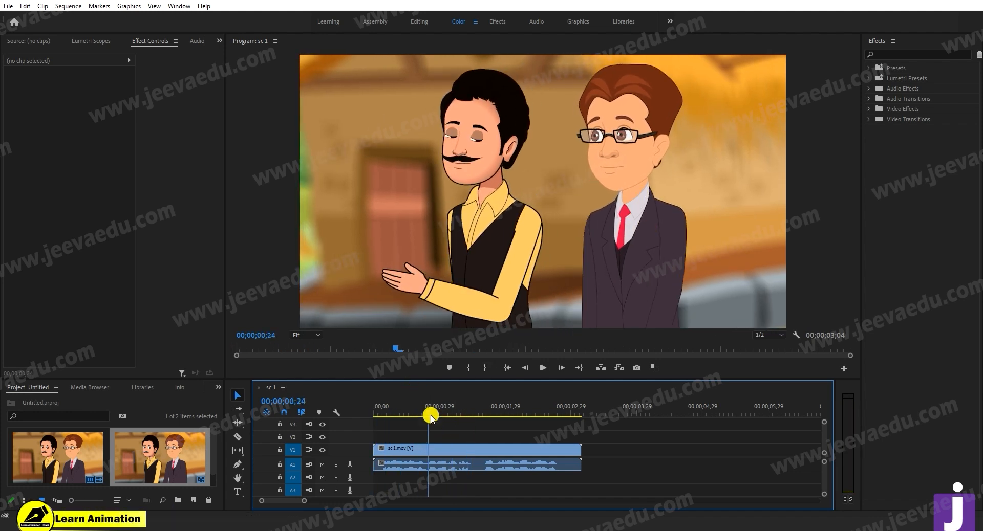
{"action": "left_click_drag", "start_coordinate": [431, 417], "coordinate": [320, 422]}
{"action": "key", "text": "space"}
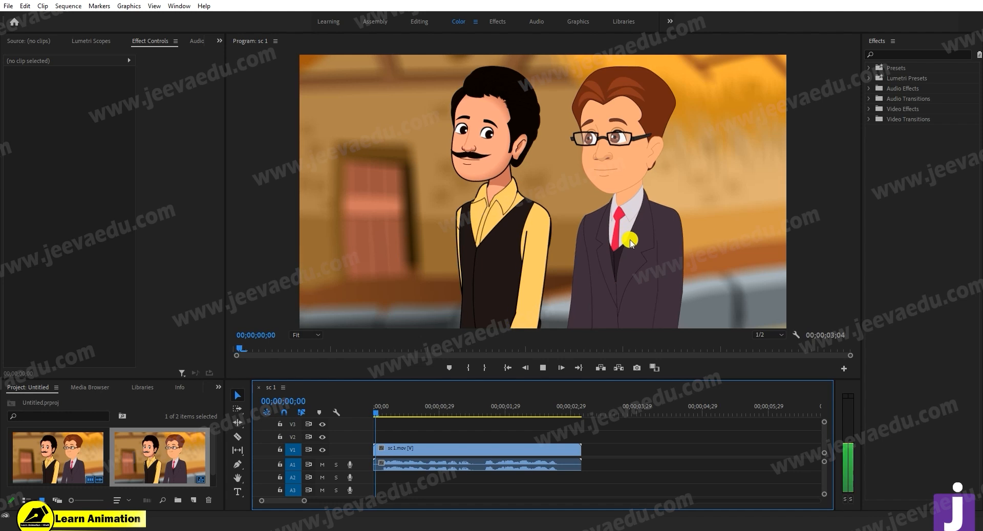
{"action": "key", "text": "space"}
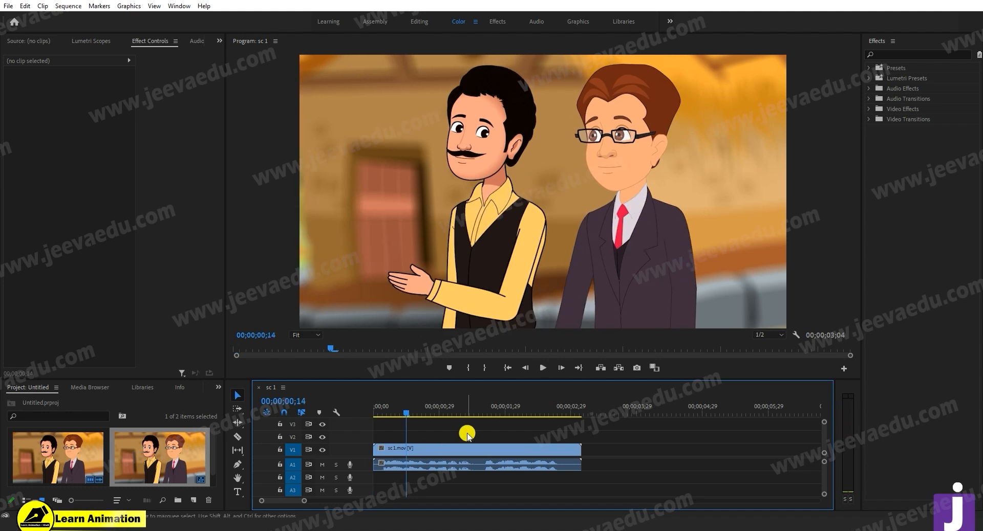
- Play the sequence on through the cut to the walking wide shot and replay it to examine the whole video
{"action": "key", "text": "space"}
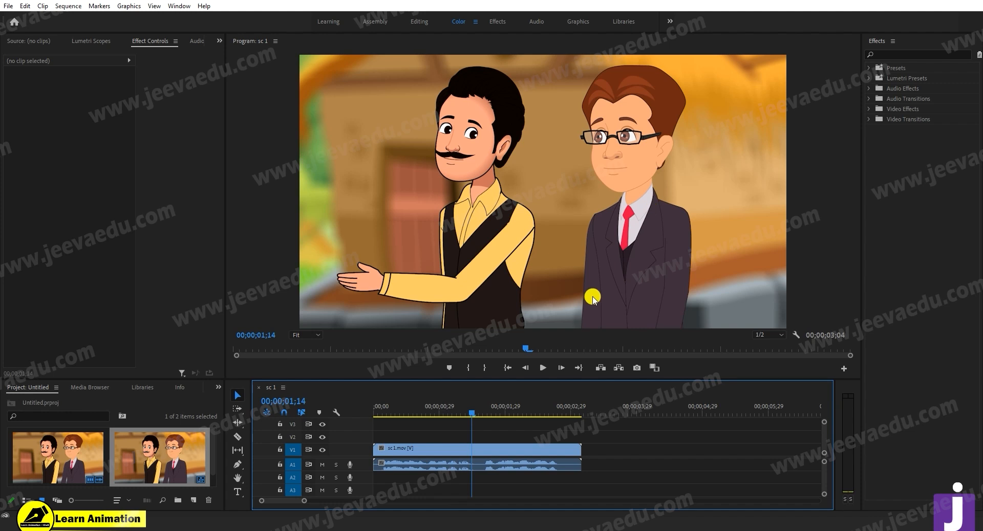
{"action": "key", "text": "space"}
{"action": "key", "text": "space"}
{"action": "key", "text": "space"}
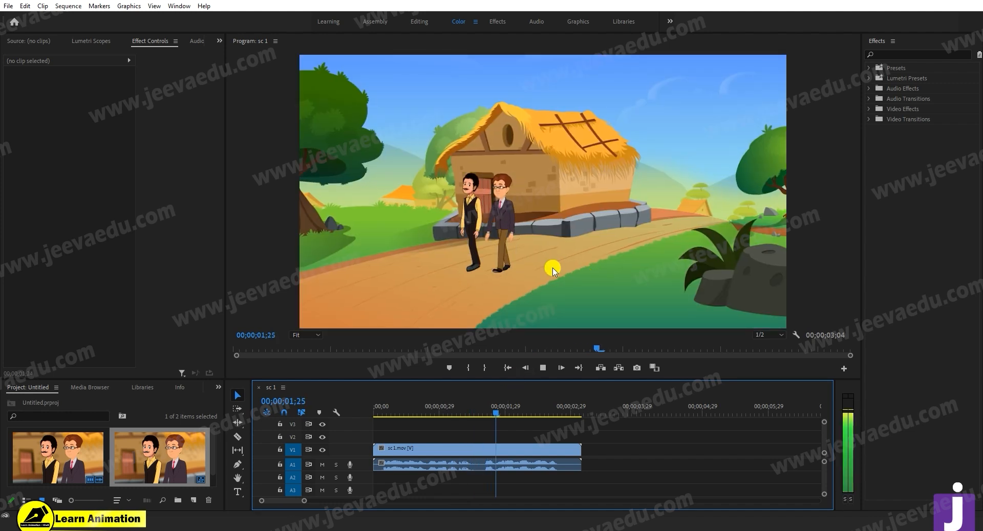
{"action": "key", "text": "space"}
{"action": "key", "text": "space"}
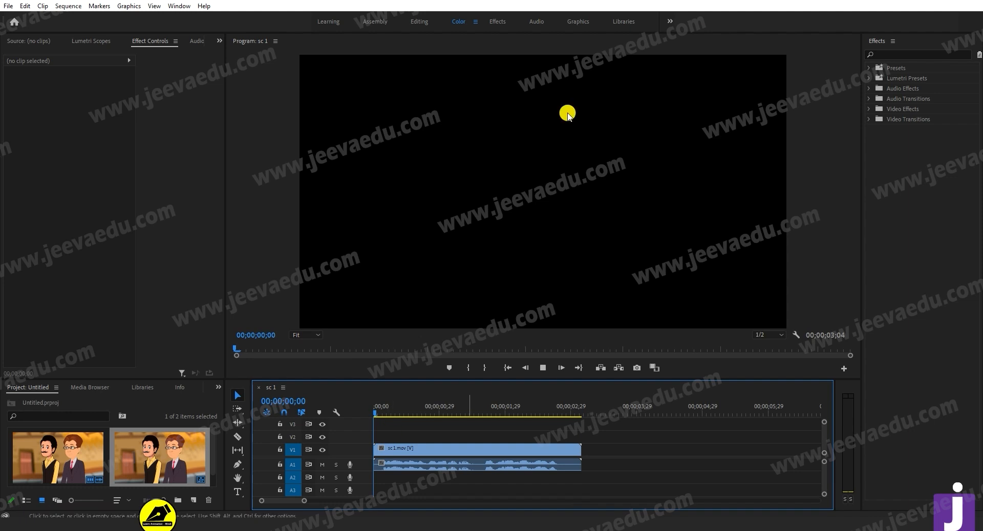
{"action": "key", "text": "space"}
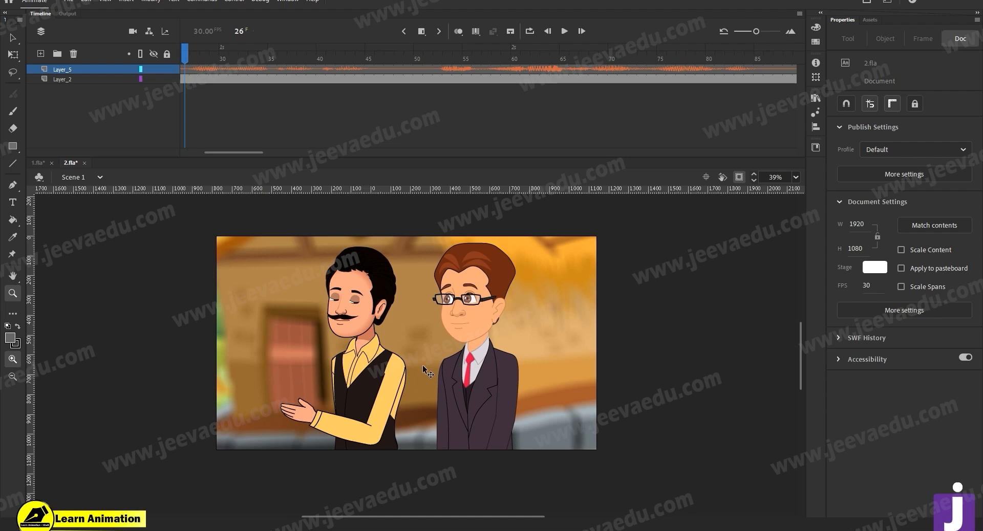
- Switch back to Animate, enter Symbol 21 for editing, and examine the shot change around frames 50 to 52
{"action": "key", "text": "v"}
{"action": "double_click", "coordinate": [391, 362]}
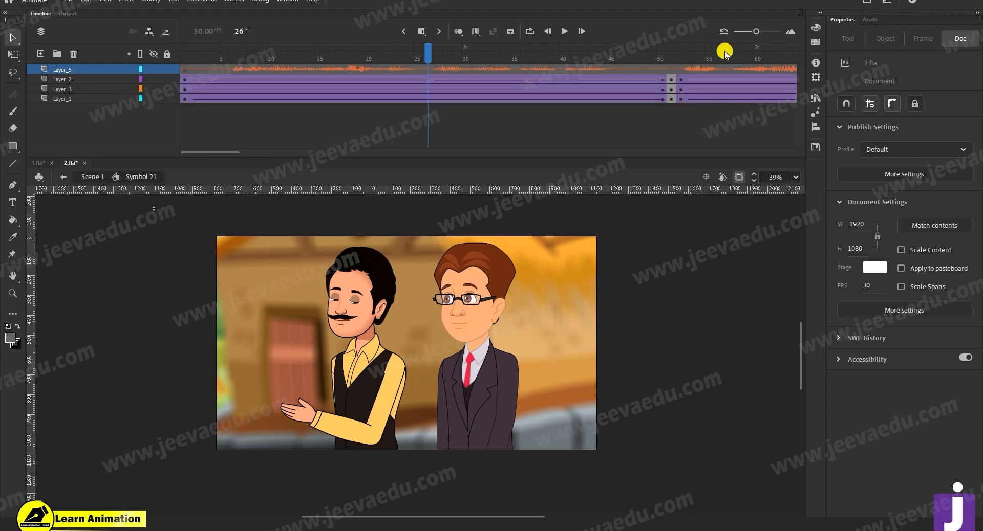
{"action": "left_click_drag", "start_coordinate": [467, 56], "coordinate": [661, 57]}
{"action": "left_click_drag", "start_coordinate": [669, 104], "coordinate": [671, 104]}
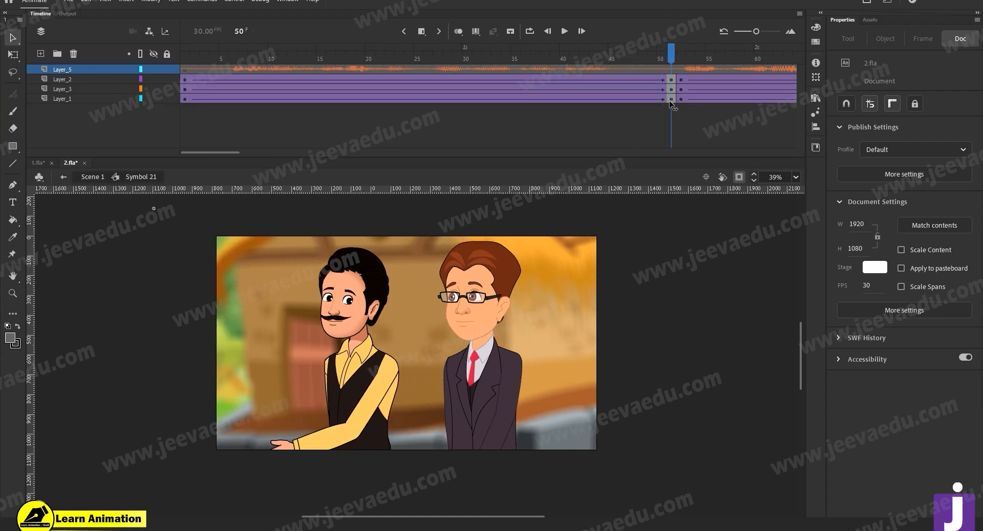
{"action": "left_click", "coordinate": [554, 404]}
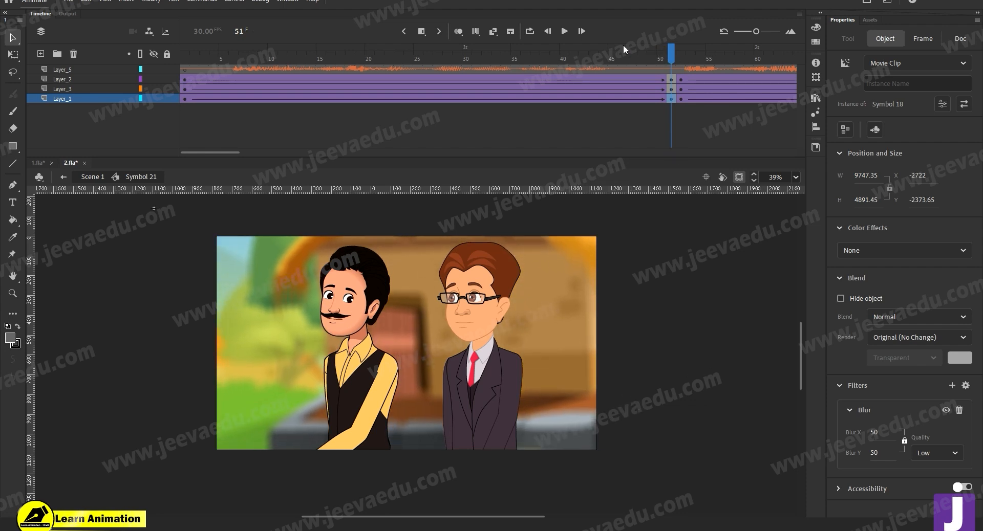
{"action": "left_click", "coordinate": [231, 81]}
{"action": "key", "text": "Return"}
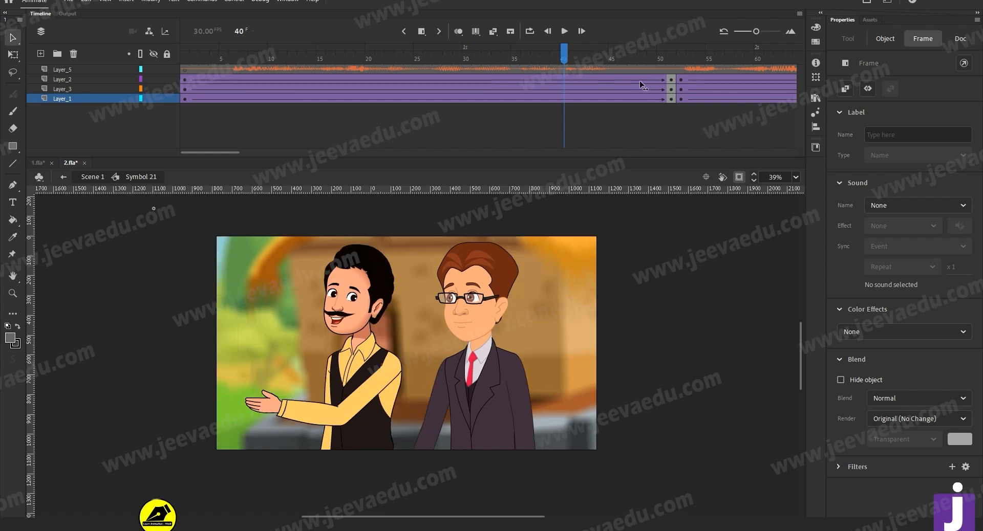
{"action": "left_click", "coordinate": [671, 80]}
{"action": "left_click", "coordinate": [682, 77]}
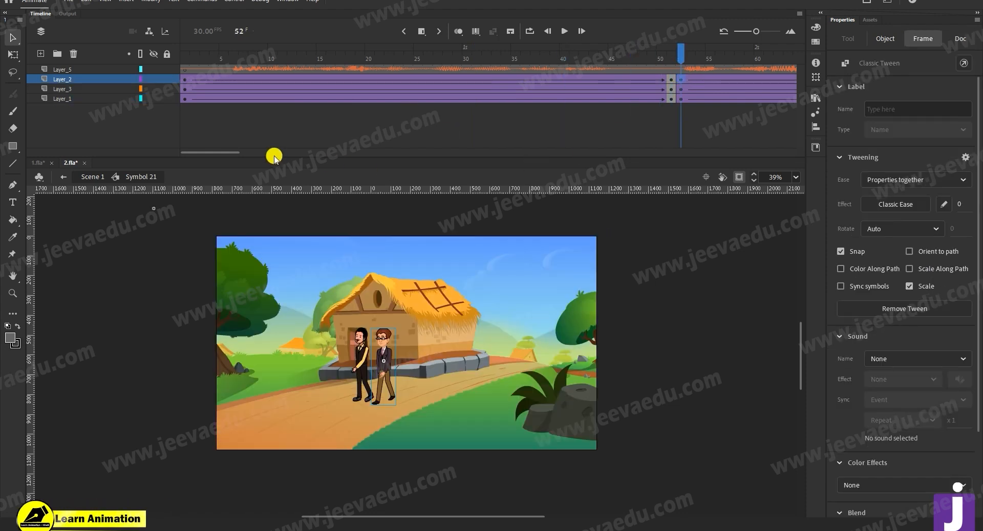
- Examine the walking shot's final frame 95 and the walk cycle inside the bespectacled man's symbol up to frame 21
{"action": "left_click_drag", "start_coordinate": [232, 156], "coordinate": [273, 151]}
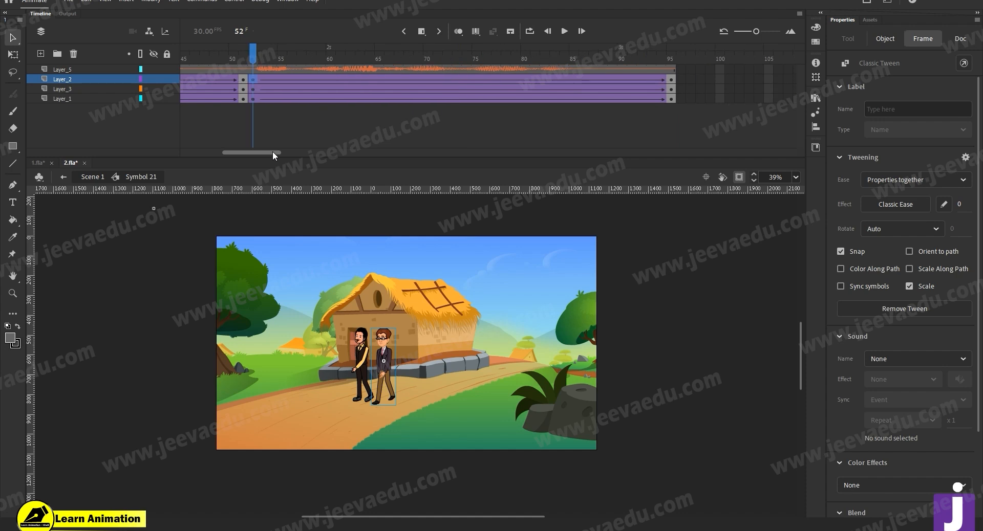
{"action": "left_click", "coordinate": [660, 80]}
{"action": "left_click", "coordinate": [314, 353]}
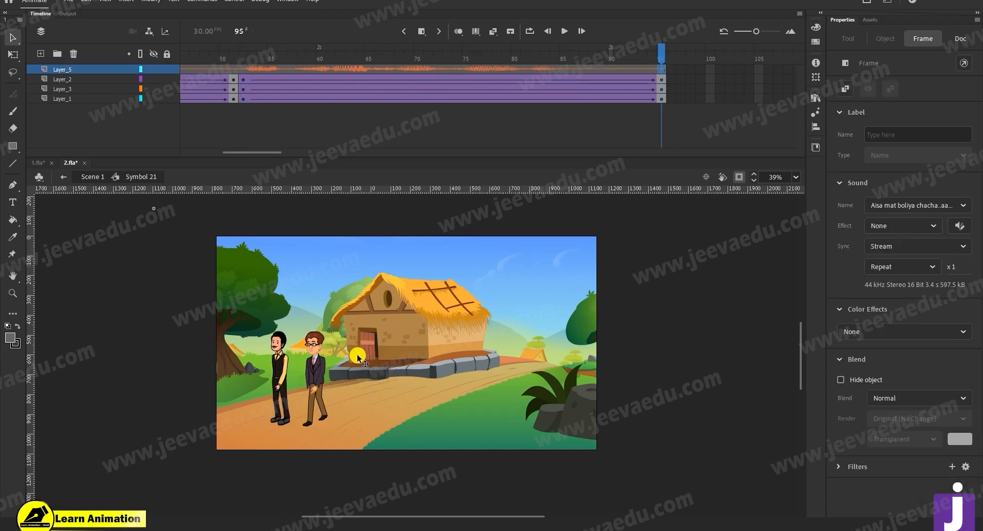
{"action": "double_click", "coordinate": [329, 366]}
{"action": "left_click_drag", "start_coordinate": [359, 57], "coordinate": [383, 58]}
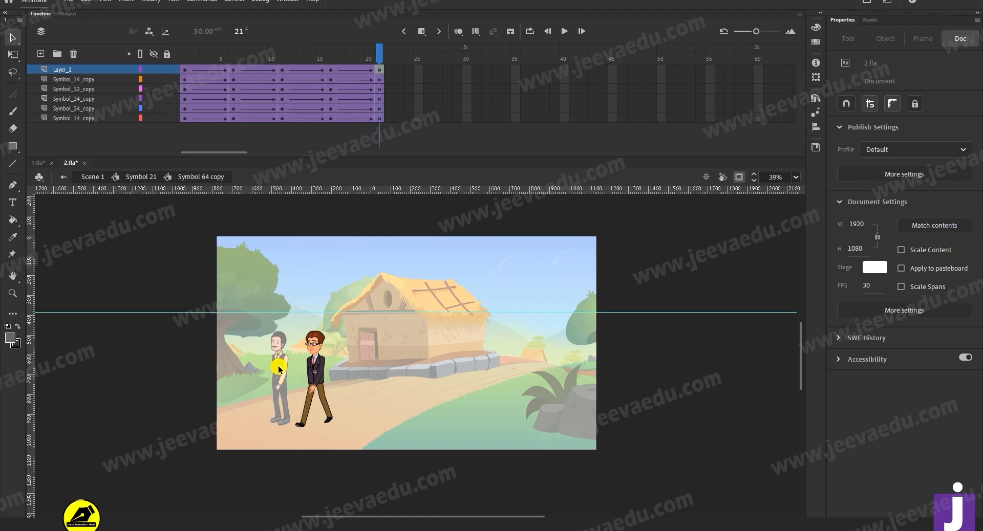
{"action": "left_click", "coordinate": [320, 376]}
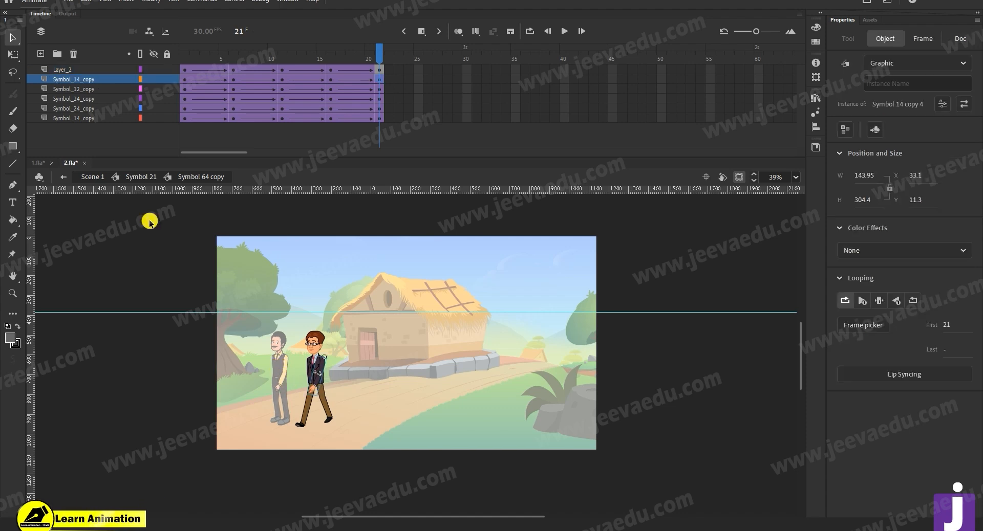
- Back in Symbol 21 at frame 95, move both walking characters right and slightly up to about X 660, Y 584
{"action": "left_click", "coordinate": [138, 176]}
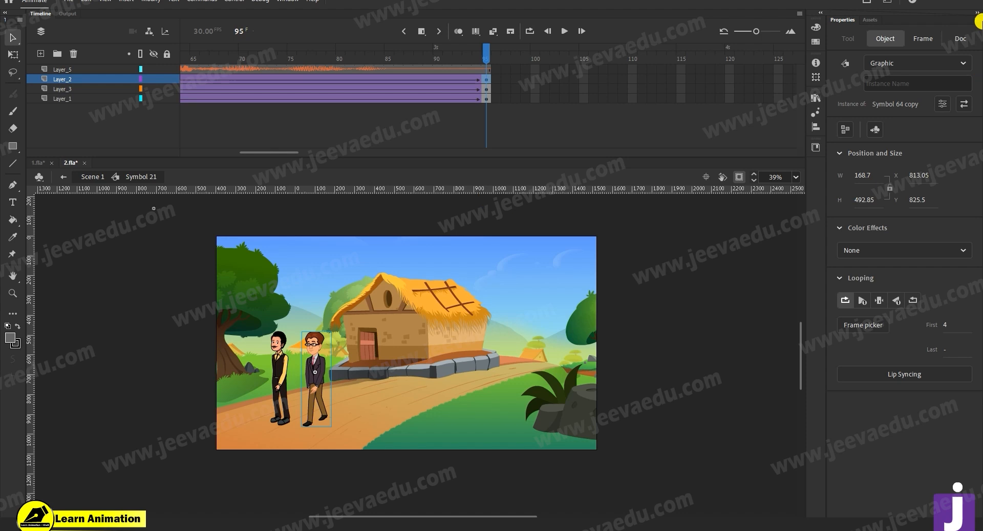
{"action": "left_click", "coordinate": [279, 381], "text": "shift"}
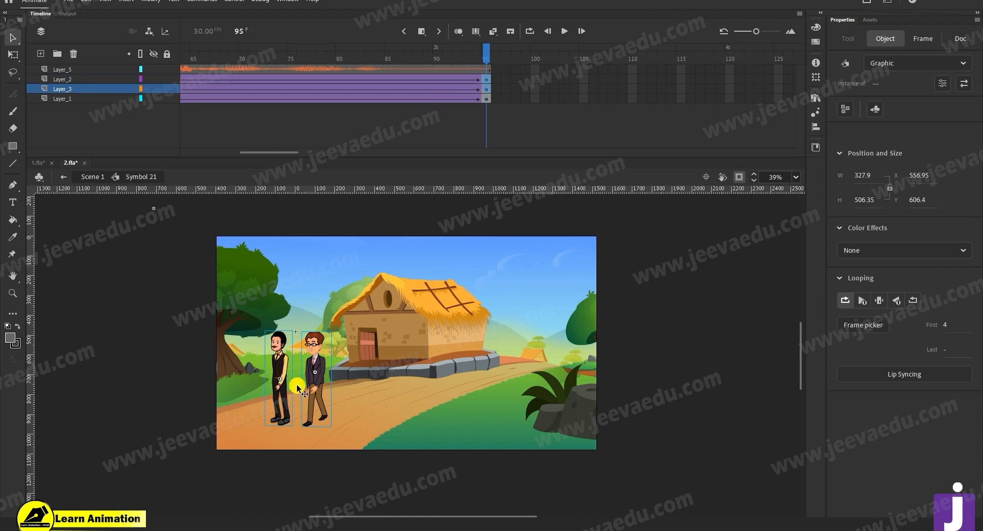
{"action": "left_click_drag", "start_coordinate": [319, 392], "coordinate": [338, 387]}
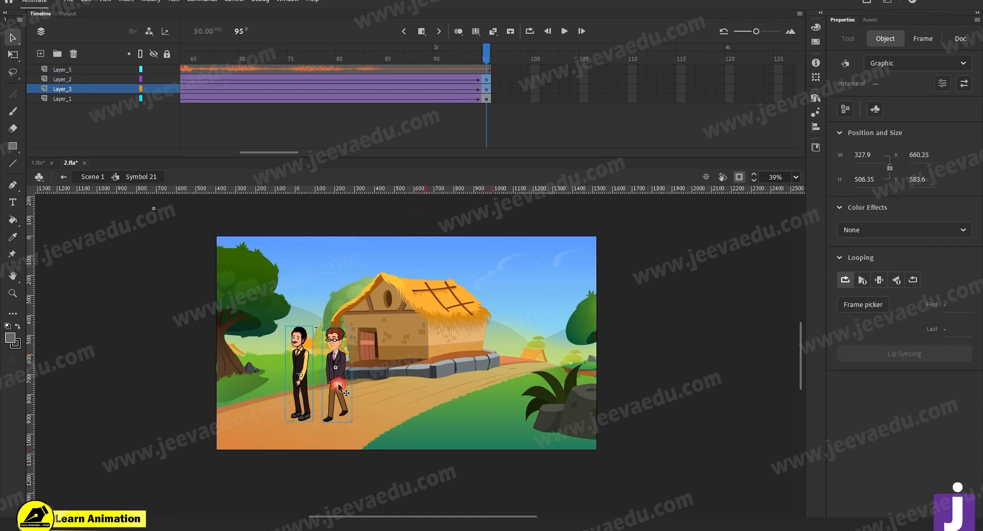
- Temporarily hide the background and audio layers and play the timeline to check the characters' motion alone
{"action": "left_click", "coordinate": [152, 99]}
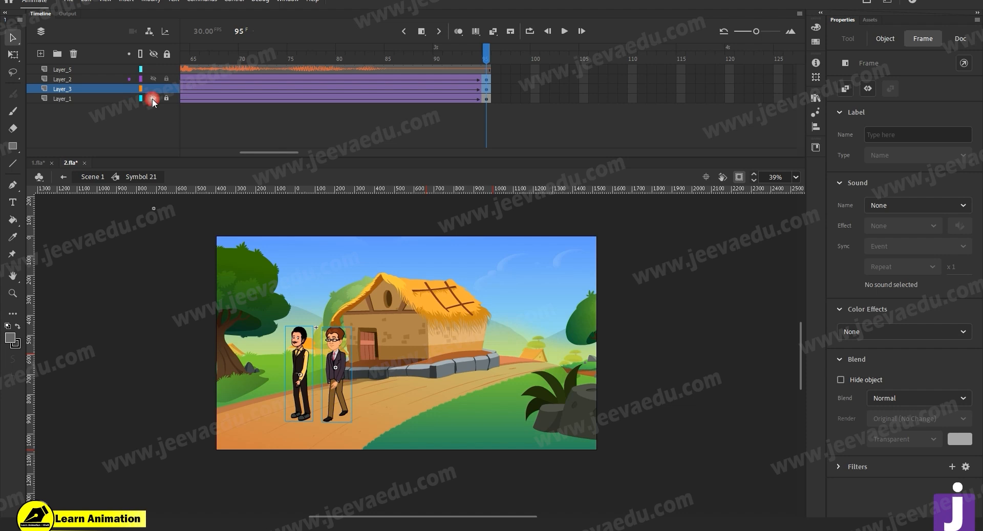
{"action": "key", "text": "Return"}
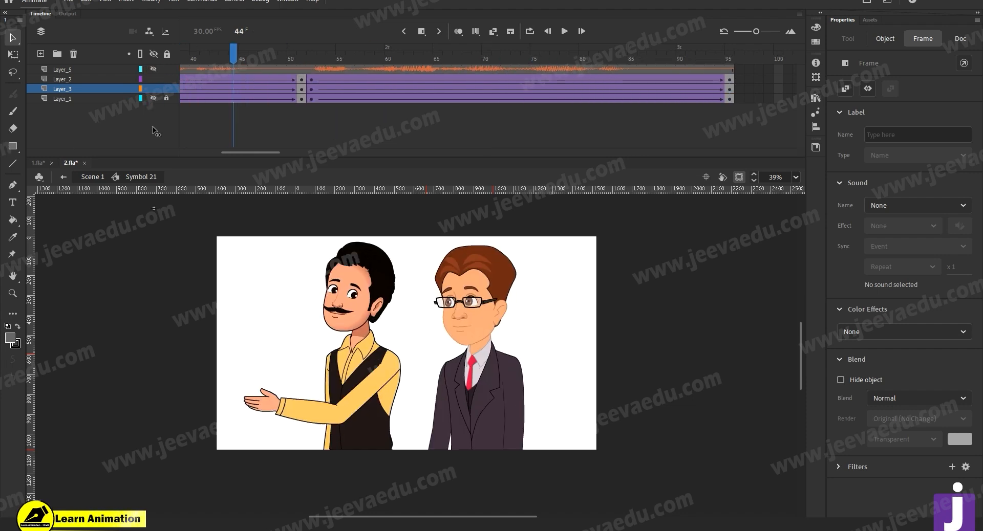
{"action": "left_click", "coordinate": [529, 366]}
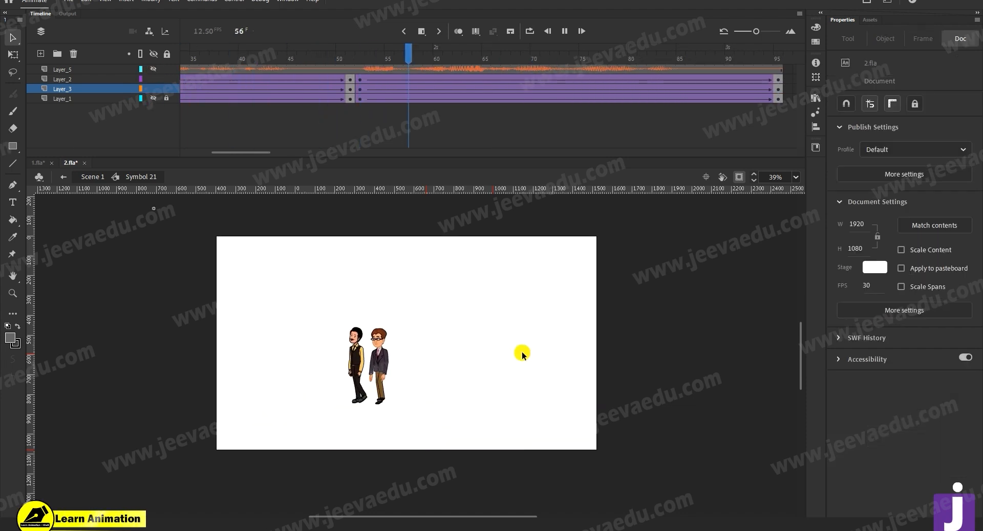
{"action": "key", "text": "Return"}
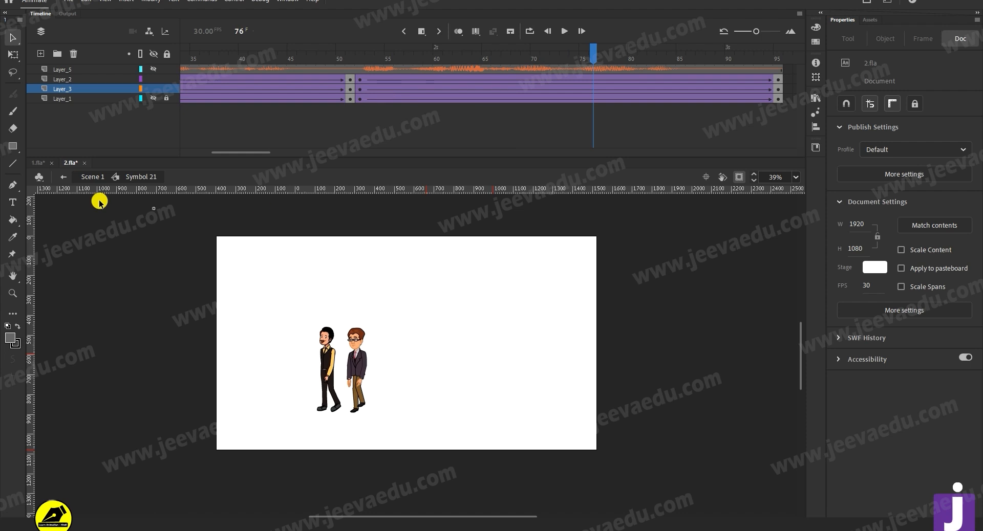
{"action": "left_click", "coordinate": [153, 79]}
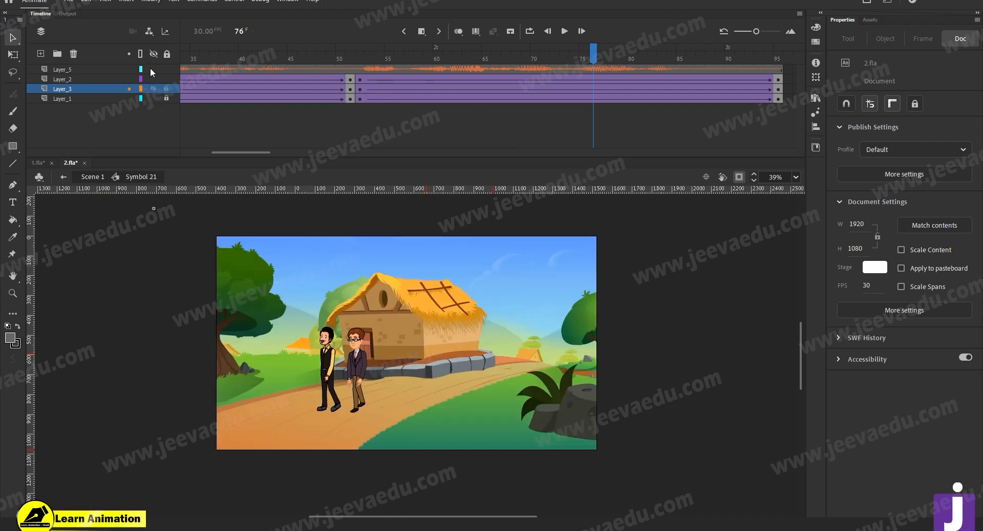
- Set up a QuickTime video export of the entire movie to sc 1.mov on the Desktop, replacing the existing file
{"action": "left_click", "coordinate": [66, 3]}
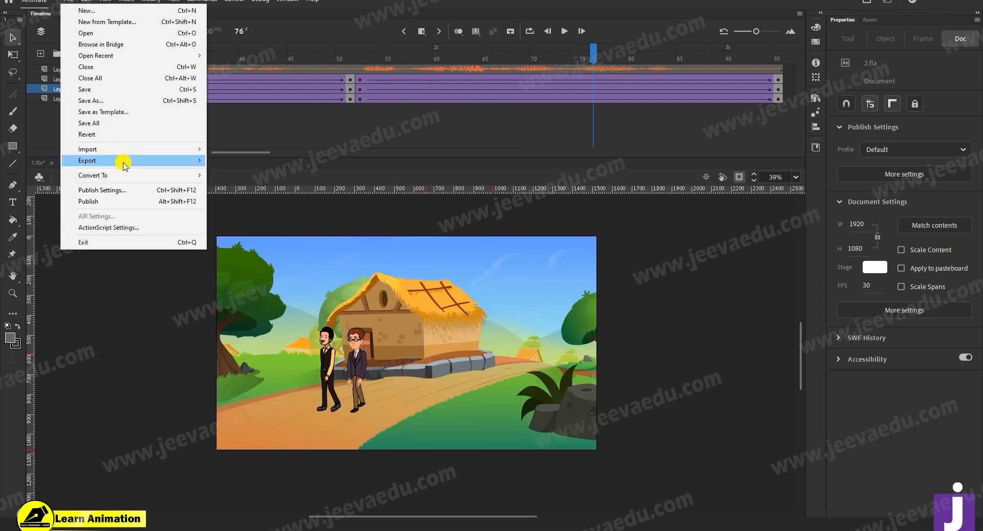
{"action": "mouse_move", "coordinate": [123, 160]}
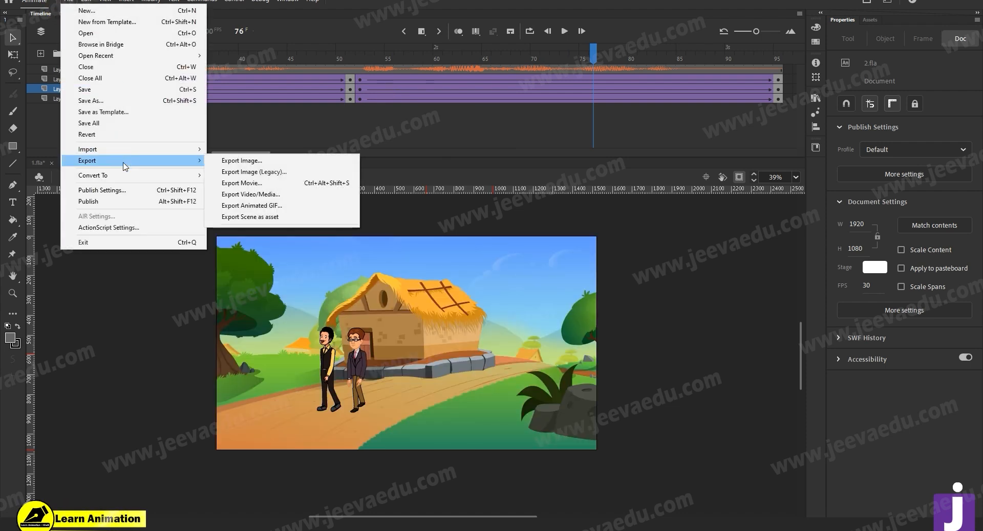
{"action": "left_click", "coordinate": [286, 199]}
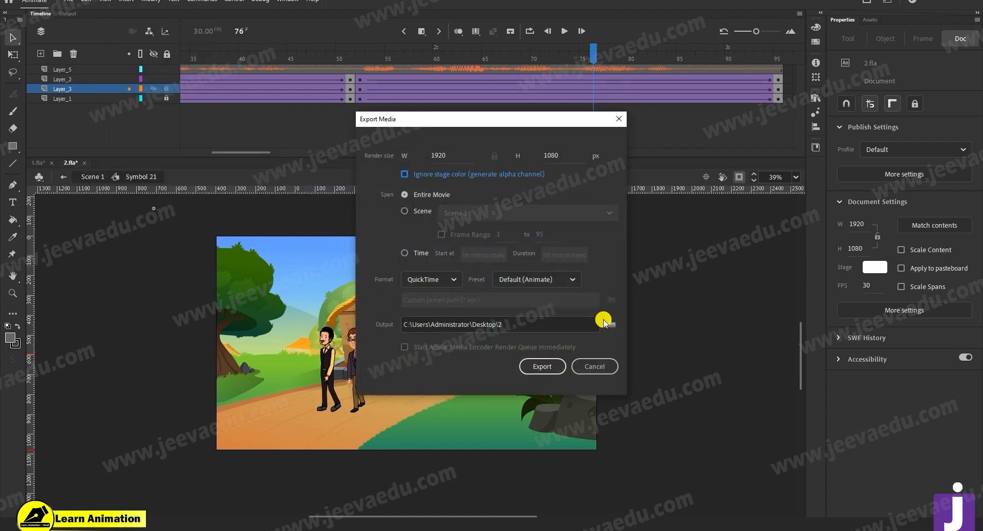
{"action": "left_click", "coordinate": [611, 325]}
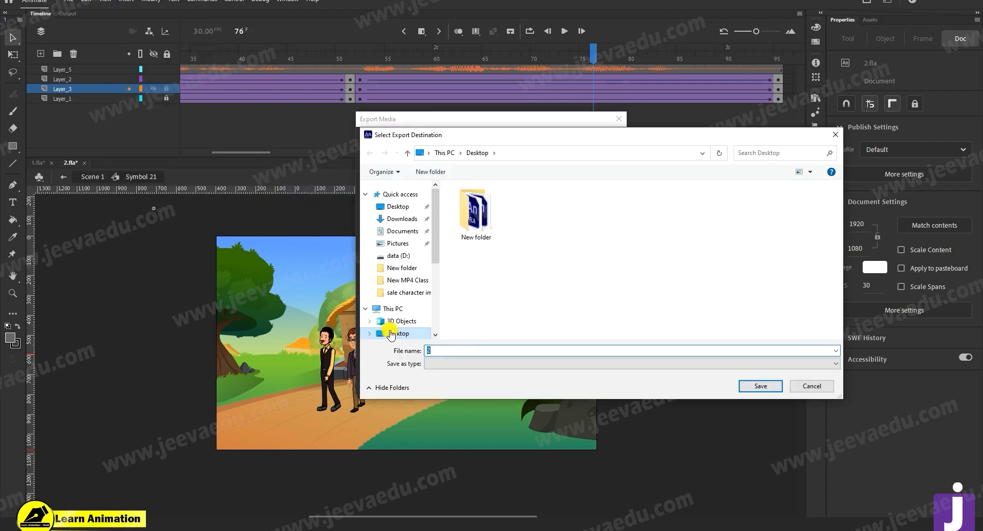
{"action": "left_click", "coordinate": [390, 334]}
{"action": "left_click", "coordinate": [460, 351]}
{"action": "type", "text": "sc"}
{"action": "left_click", "coordinate": [438, 361]}
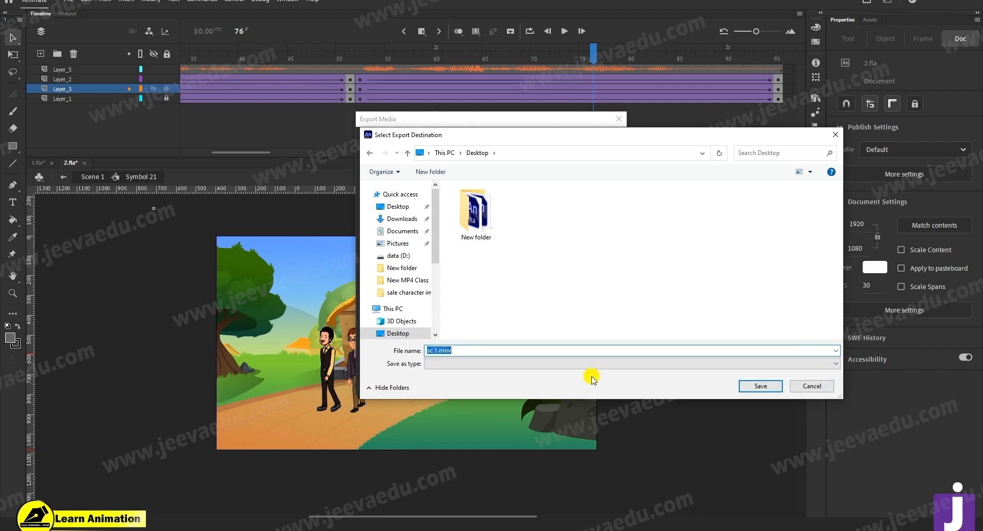
{"action": "left_click", "coordinate": [760, 388]}
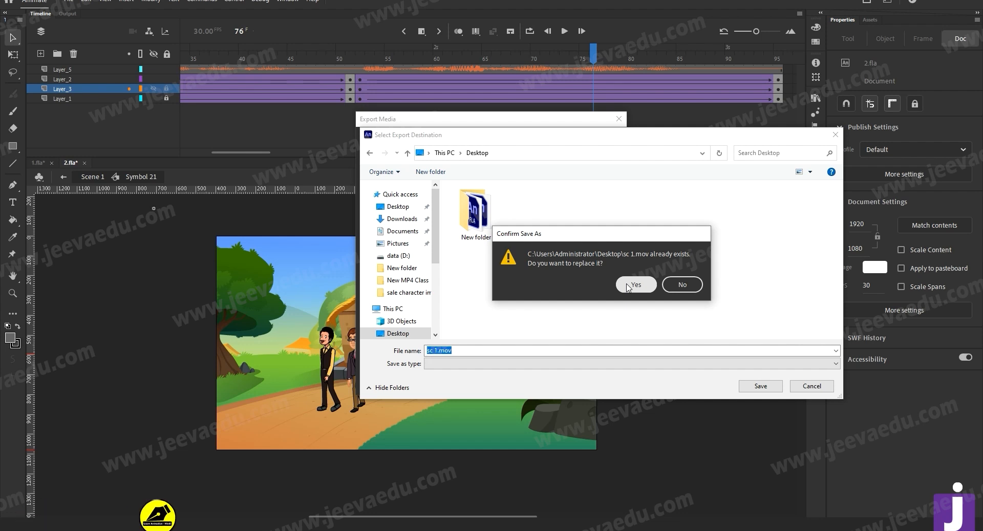
{"action": "left_click", "coordinate": [629, 287]}
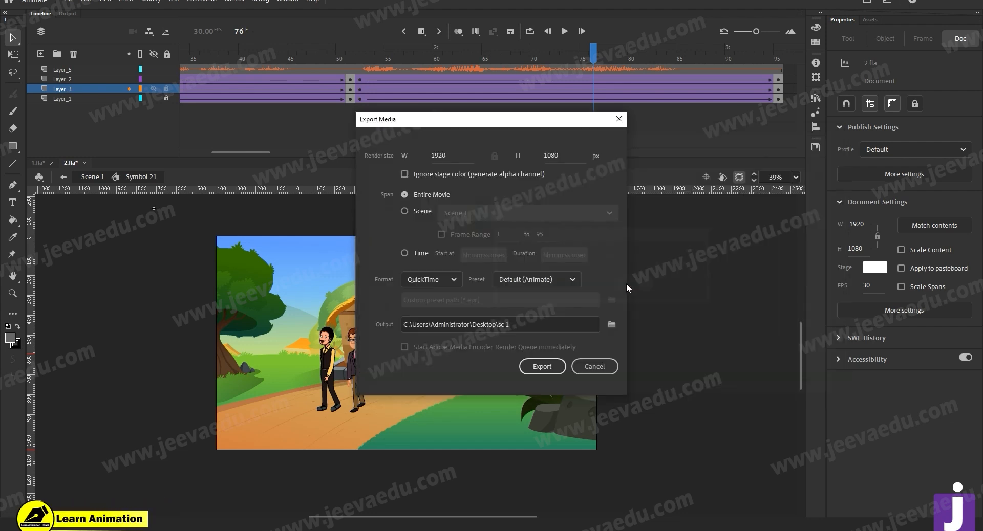
- Run the media export and close its completion notice
{"action": "left_click", "coordinate": [547, 368]}
{"action": "left_click", "coordinate": [534, 274]}
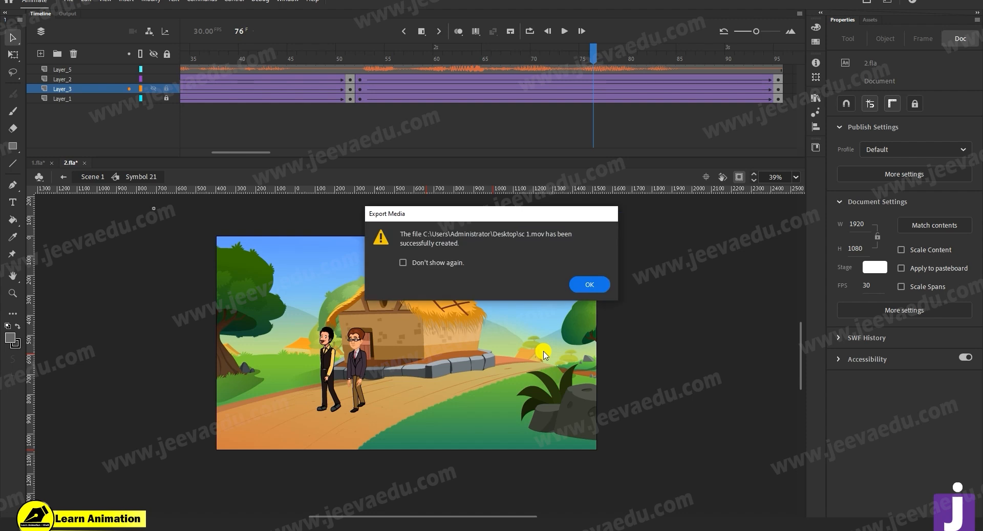
{"action": "left_click", "coordinate": [589, 285]}
- Switch to Premiere Pro, check the walking shot around 00;00;01;00, and delete the sc 1.mov clip from the timeline
{"action": "mouse_move", "coordinate": [436, 530]}
{"action": "left_click", "coordinate": [436, 486]}
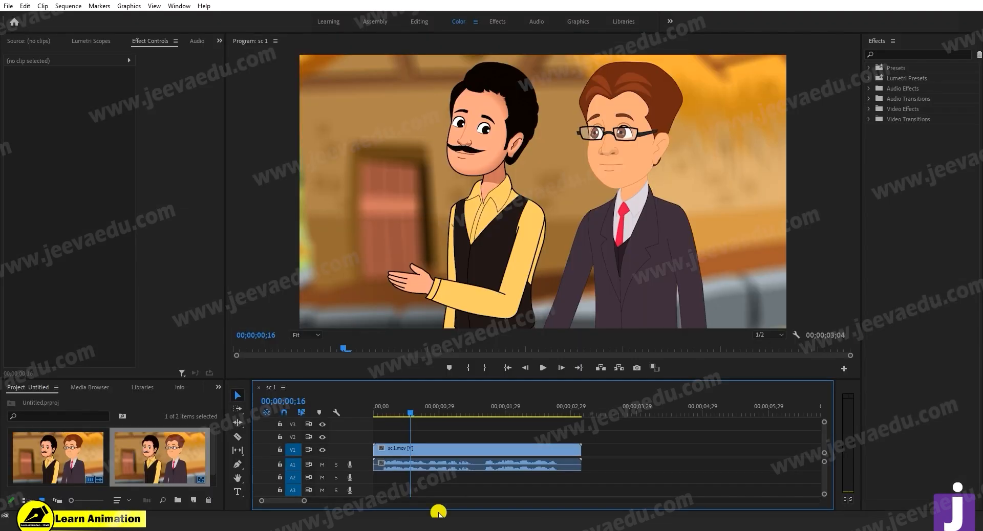
{"action": "left_click", "coordinate": [439, 413]}
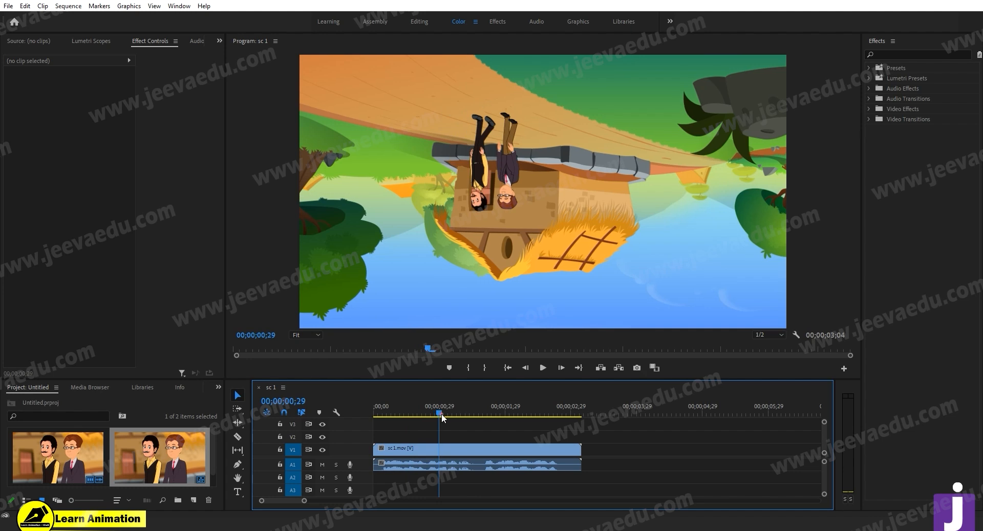
{"action": "mouse_move", "coordinate": [437, 409]}
{"action": "left_mouse_down"}
{"action": "mouse_move", "coordinate": [469, 424]}
{"action": "mouse_move", "coordinate": [467, 411]}
{"action": "mouse_move", "coordinate": [441, 411]}
{"action": "left_mouse_up"}
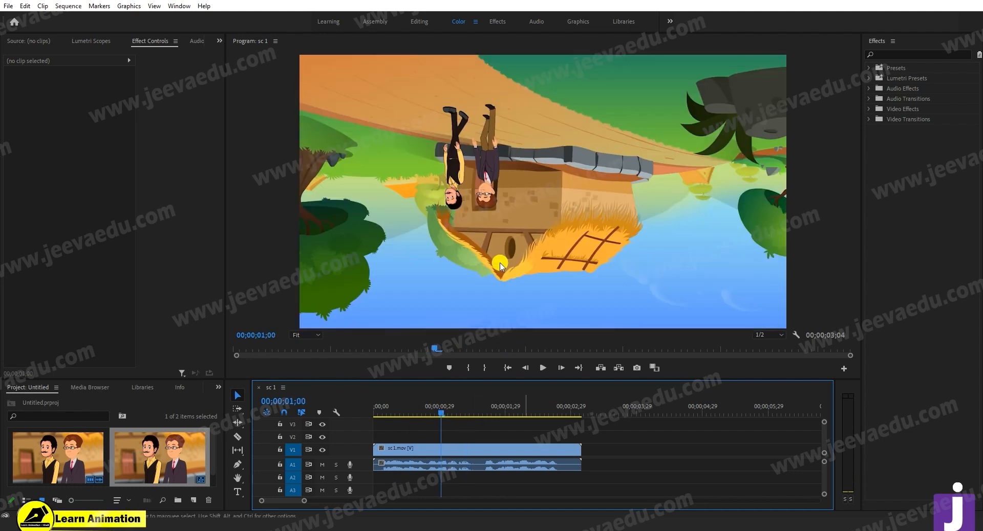
{"action": "left_click", "coordinate": [561, 450]}
{"action": "key", "text": "Delete"}
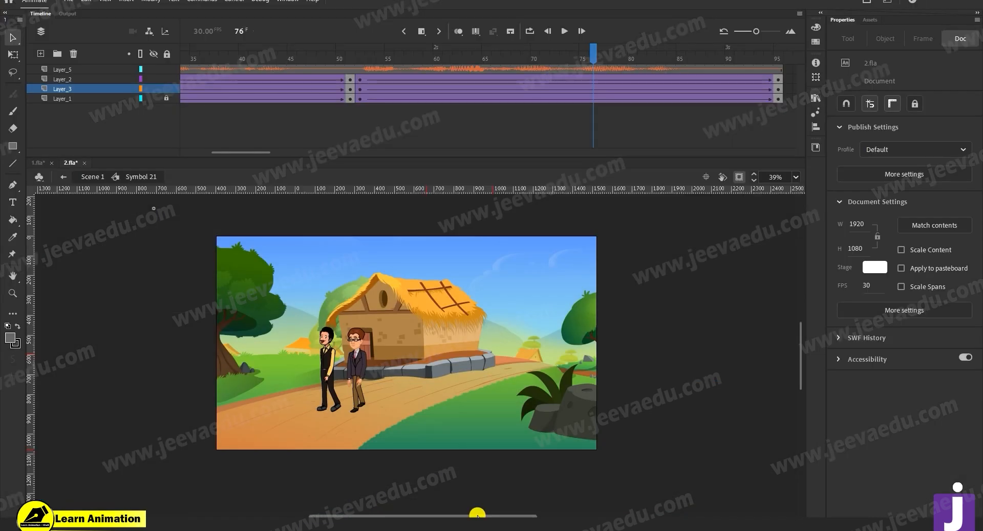
- Back in Animate, set up another QuickTime export of the entire movie, overwriting sc 1.mov on the Desktop
{"action": "left_click", "coordinate": [68, 1]}
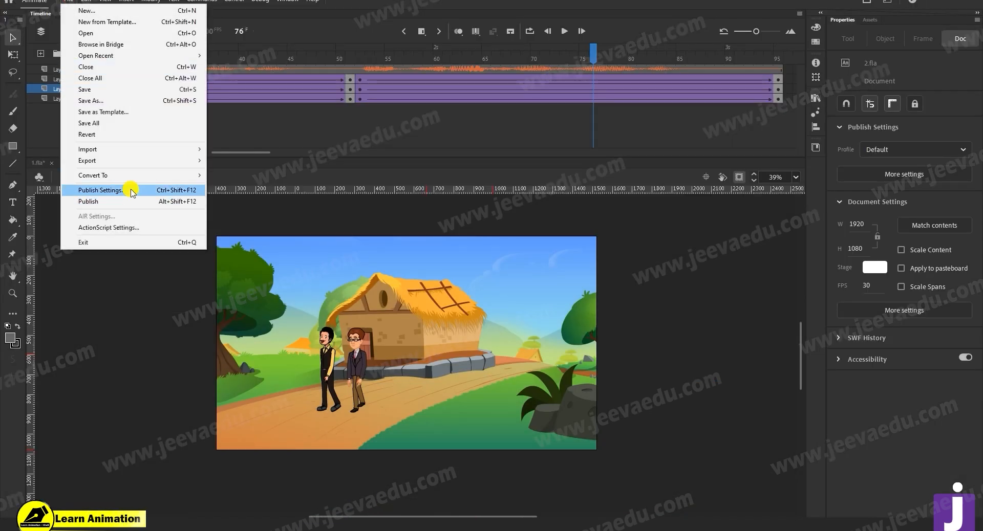
{"action": "left_click", "coordinate": [138, 165]}
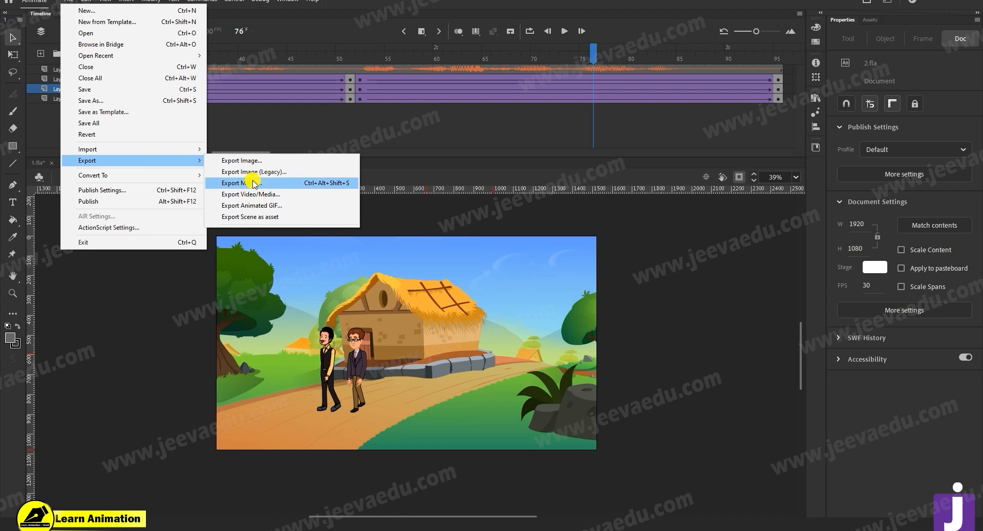
{"action": "left_click", "coordinate": [263, 194]}
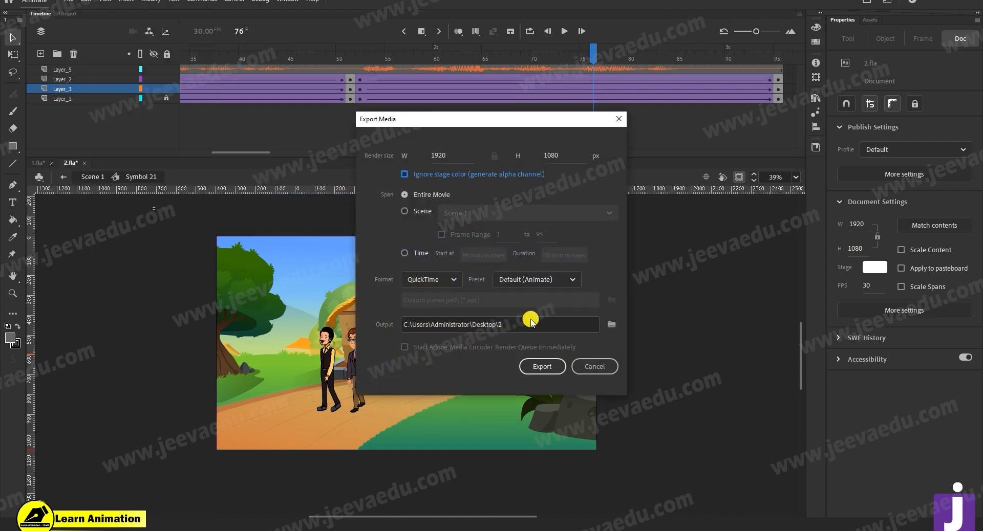
{"action": "left_click", "coordinate": [611, 325]}
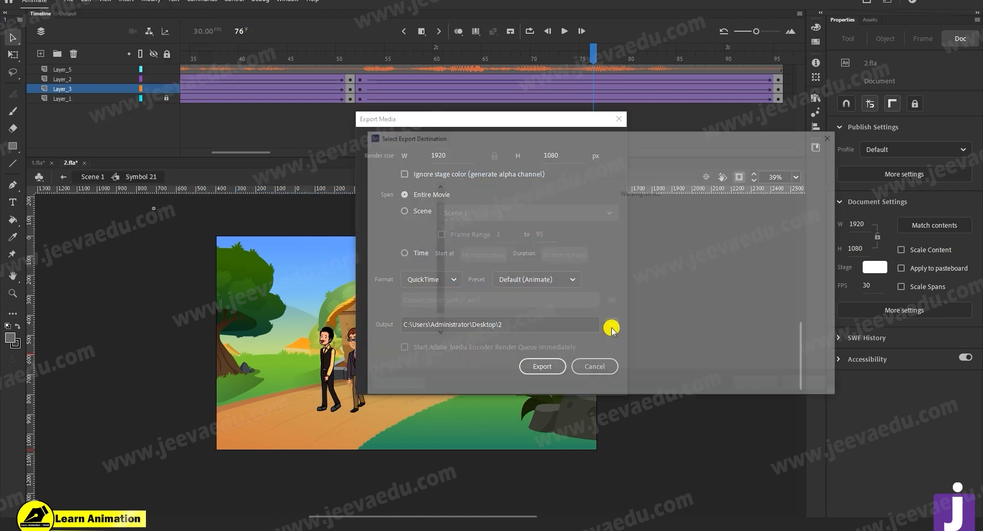
{"action": "left_click", "coordinate": [391, 333]}
{"action": "left_click", "coordinate": [436, 350]}
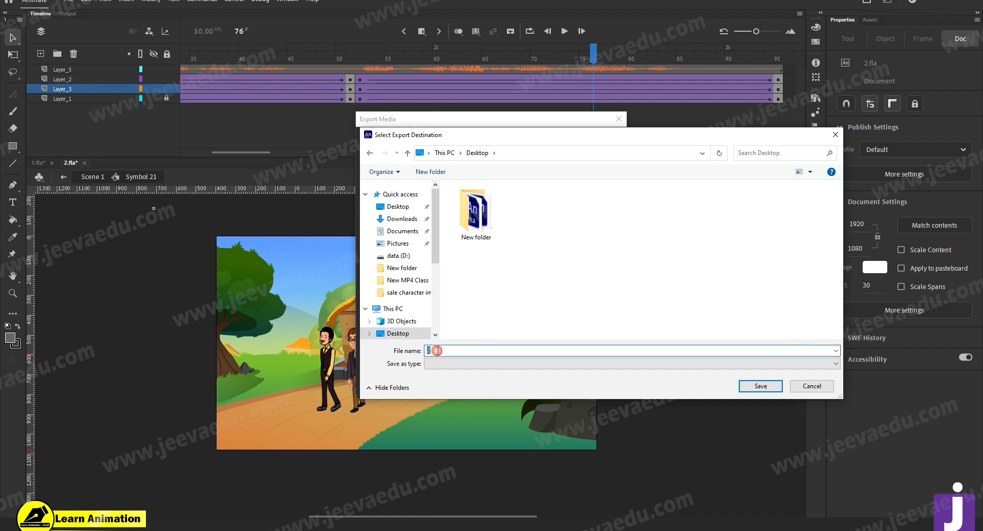
{"action": "type", "text": "sc 1.mov"}
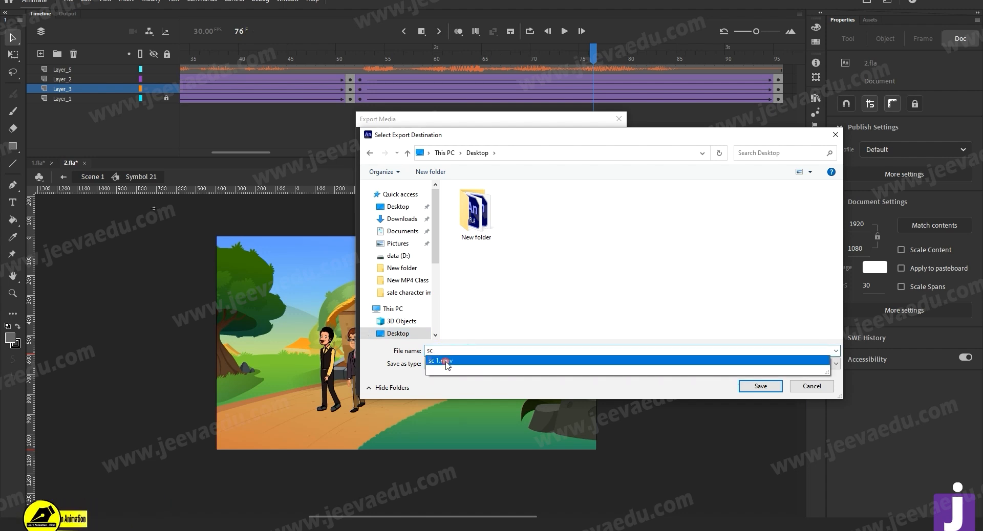
{"action": "left_click", "coordinate": [443, 363]}
{"action": "left_click", "coordinate": [760, 386]}
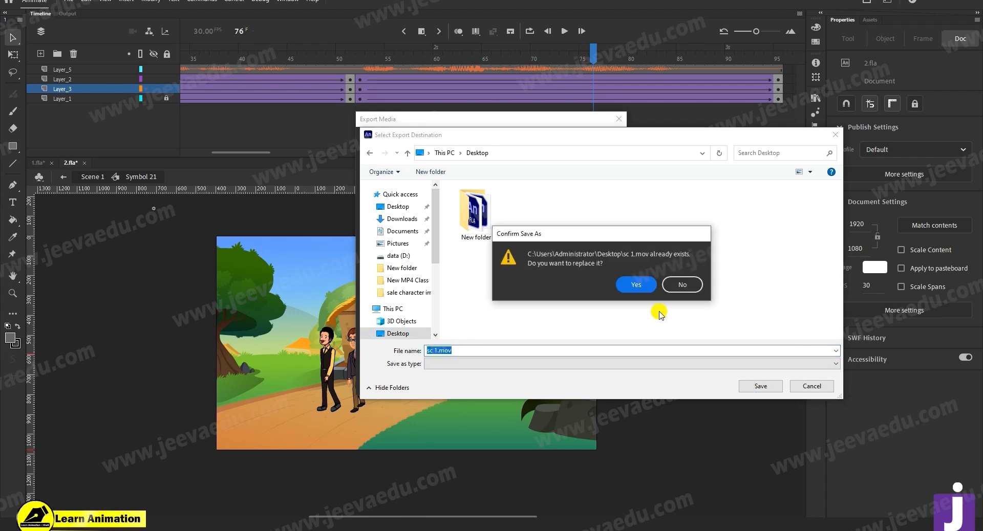
{"action": "left_click", "coordinate": [638, 285]}
- Export the movie to the chosen file and dismiss the completion notice
{"action": "left_click", "coordinate": [542, 367]}
{"action": "left_click", "coordinate": [535, 275]}
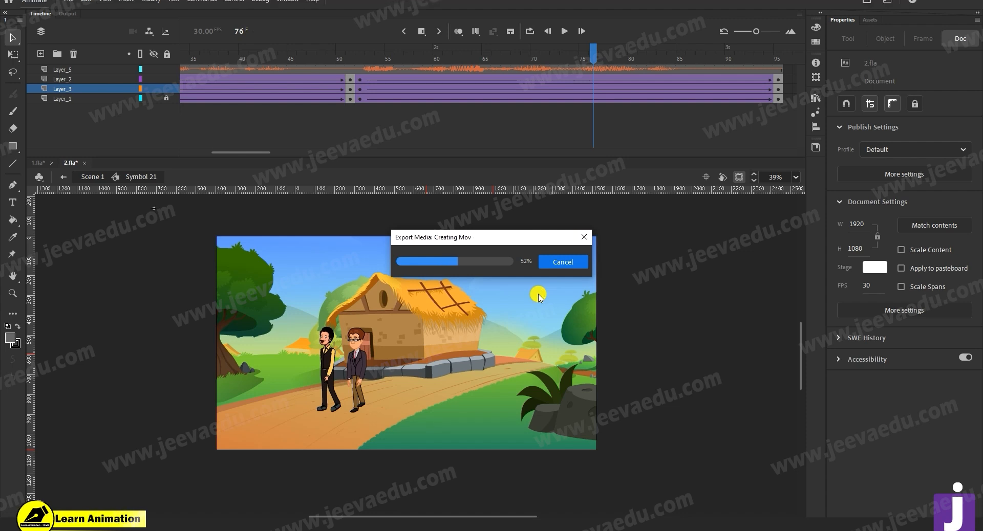
{"action": "left_click", "coordinate": [588, 284]}
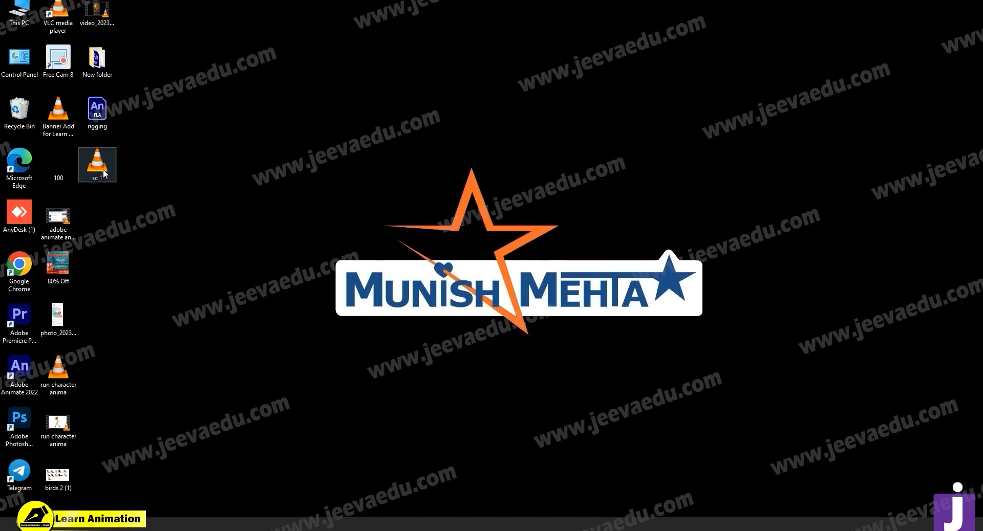
- Place the re-exported sc 1 video from the desktop at the start of the Premiere Pro timeline and play it through
{"action": "left_click_drag", "start_coordinate": [99, 165], "coordinate": [373, 456]}
{"action": "left_click_drag", "start_coordinate": [441, 415], "coordinate": [300, 438]}
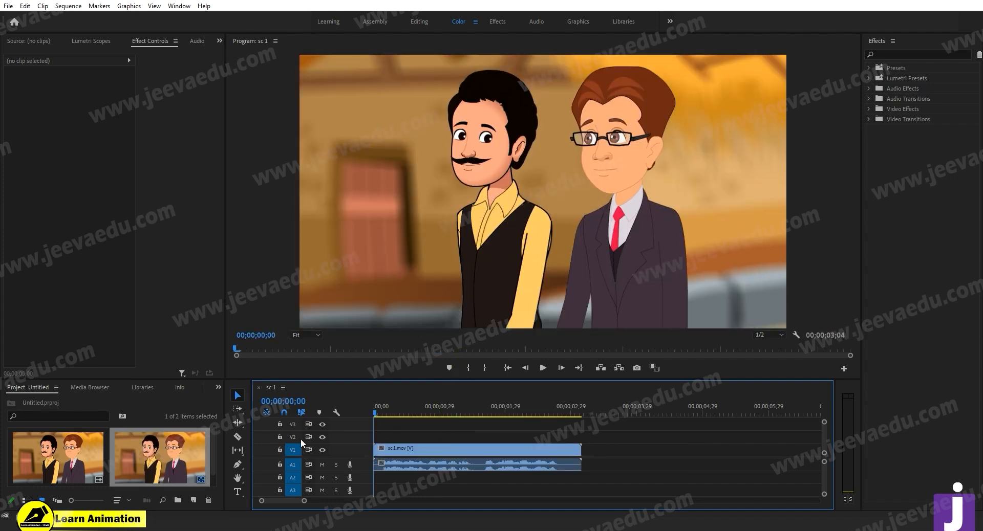
{"action": "key", "text": "space"}
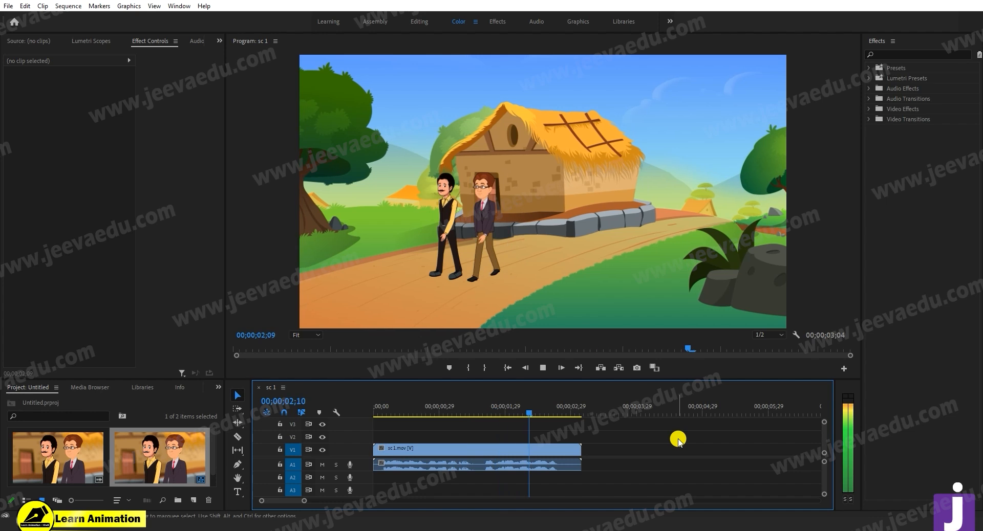
{"action": "key", "text": "space"}
- Replay the sc 1 sequence several times from the start to examine the close-up, the shot change and the walking motion
{"action": "left_click_drag", "start_coordinate": [564, 413], "coordinate": [350, 435]}
{"action": "left_click", "coordinate": [216, 449]}
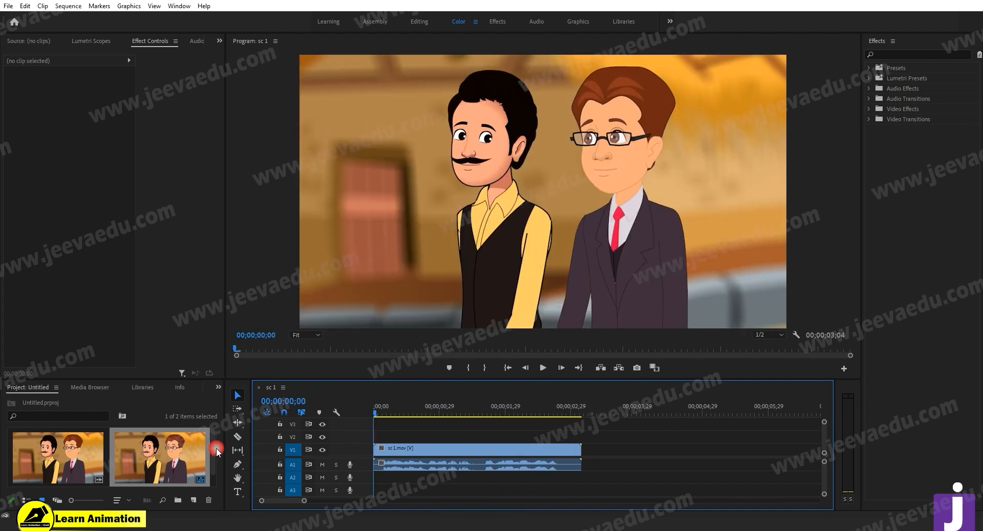
{"action": "key", "text": "space"}
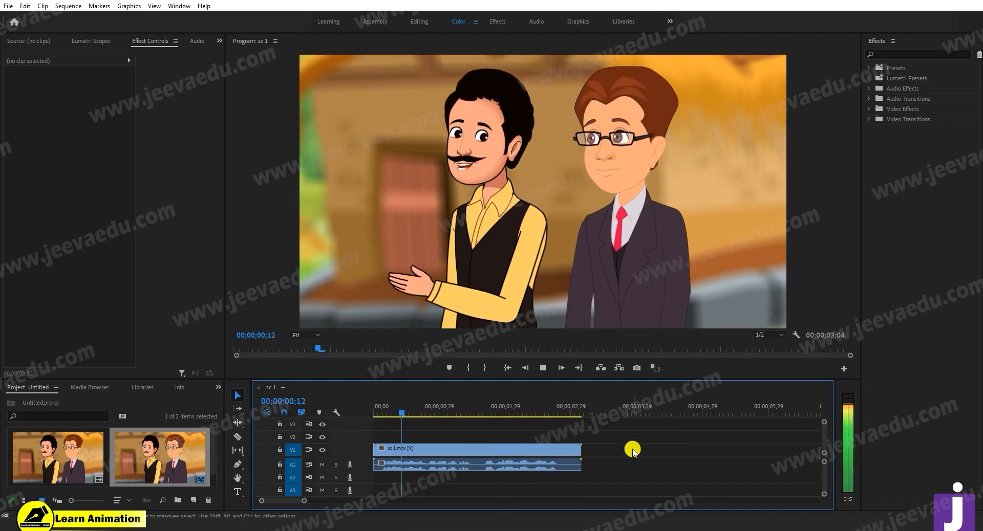
{"action": "left_click_drag", "start_coordinate": [461, 416], "coordinate": [376, 415]}
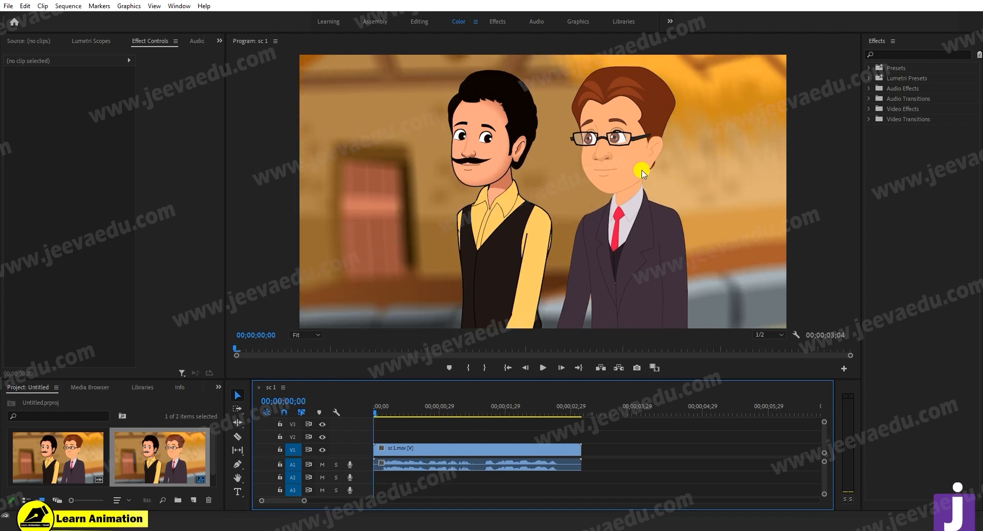
{"action": "key", "text": "space"}
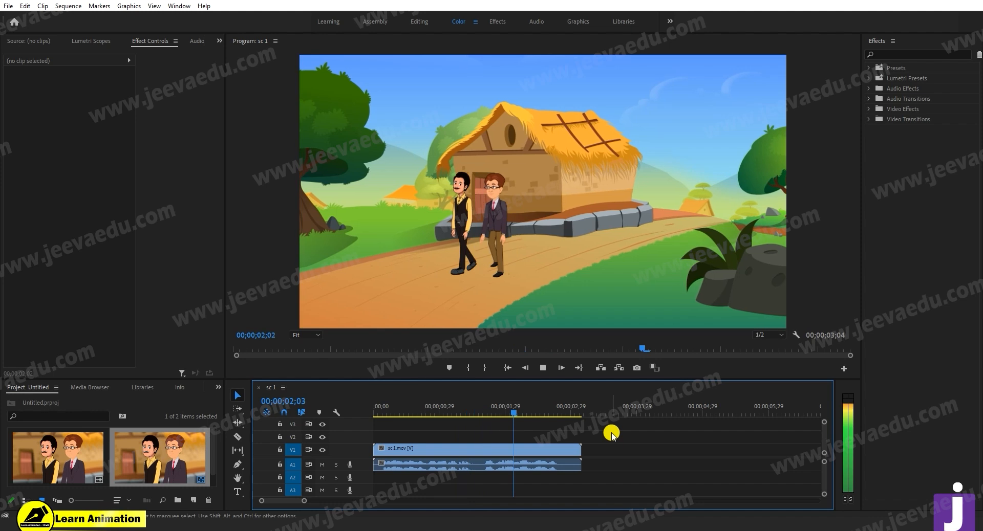
{"action": "left_click", "coordinate": [568, 418]}
{"action": "left_click_drag", "start_coordinate": [568, 419], "coordinate": [233, 419]}
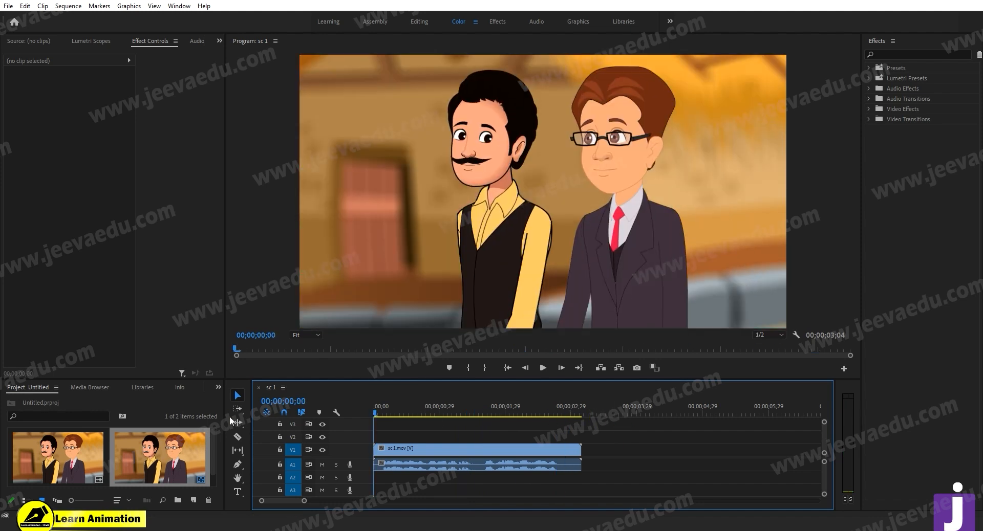
{"action": "key", "text": "space"}
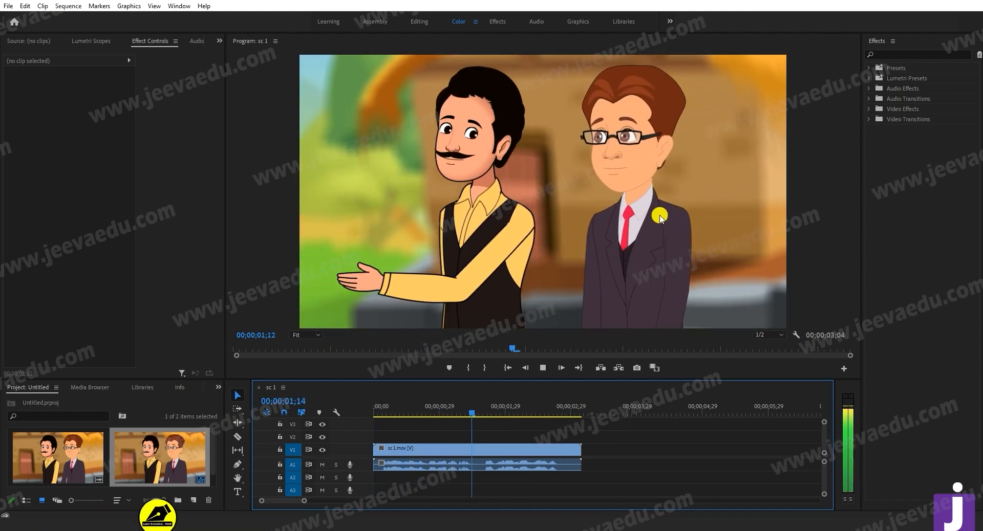
{"action": "key", "text": "space"}
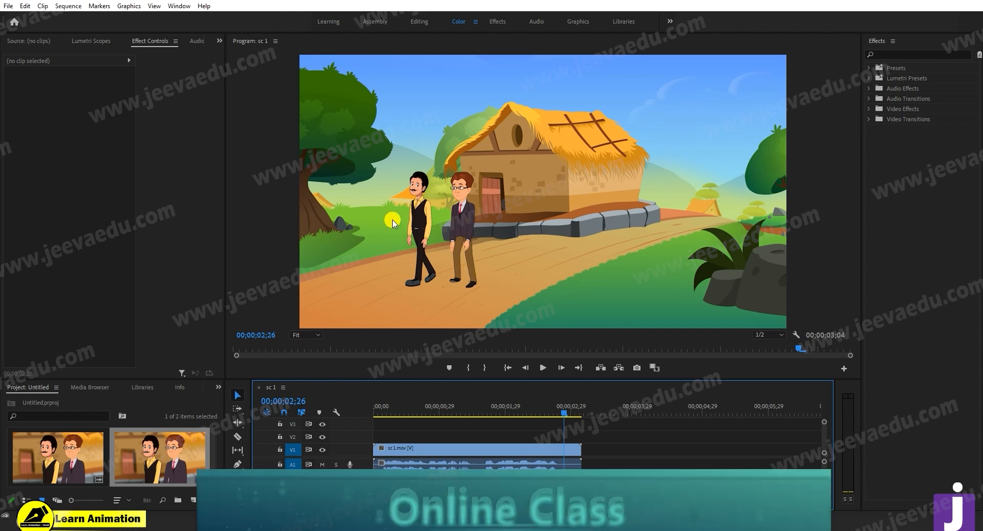
{"action": "key", "text": "Home"}
{"action": "key", "text": "space"}
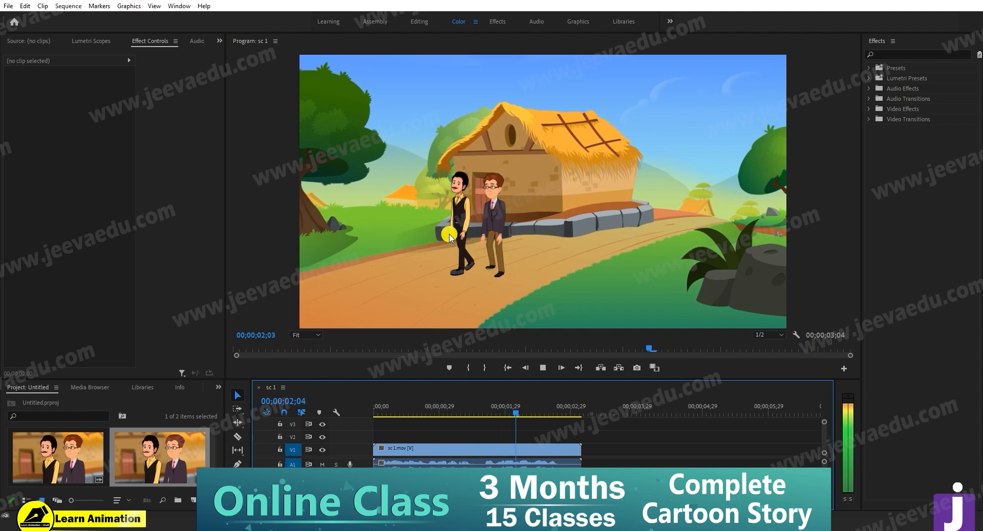
{"action": "key", "text": "space"}
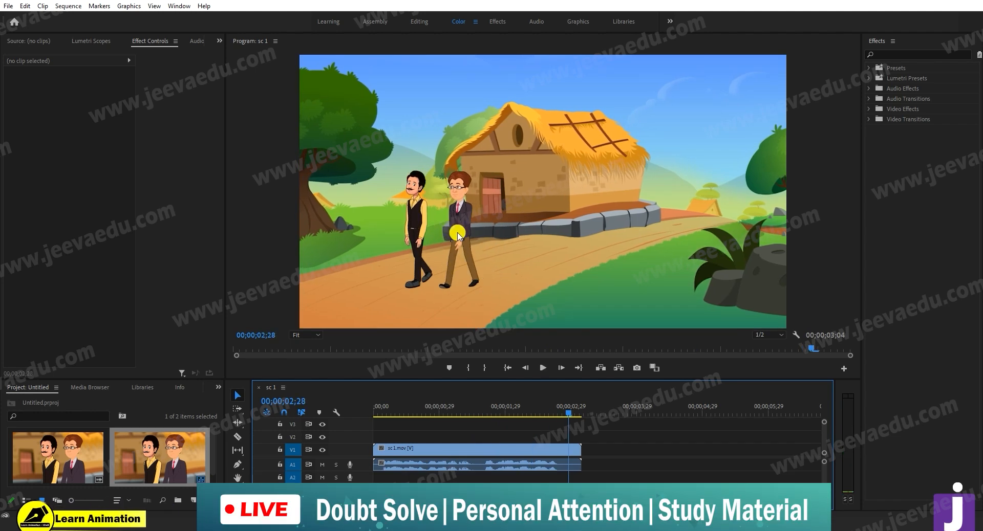
{"action": "key", "text": "Home"}
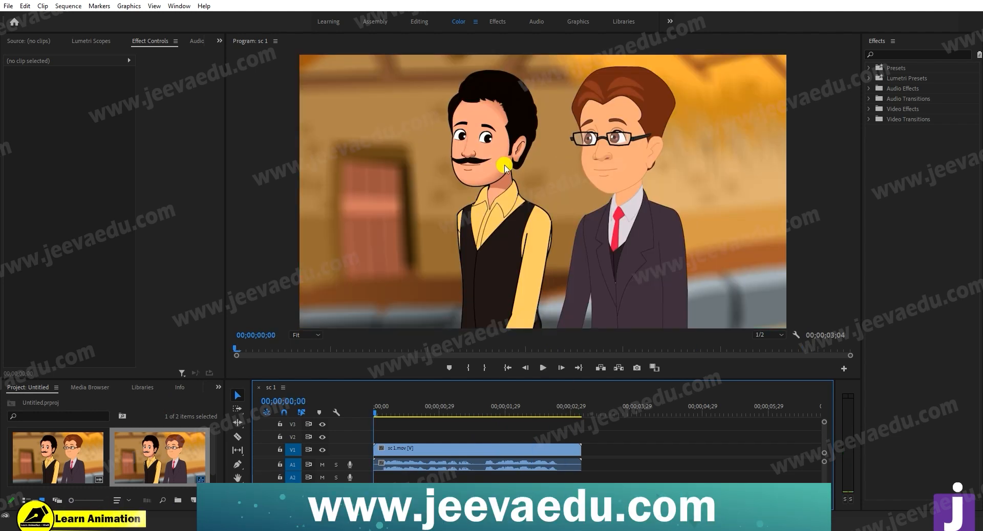
{"action": "key", "text": "space"}
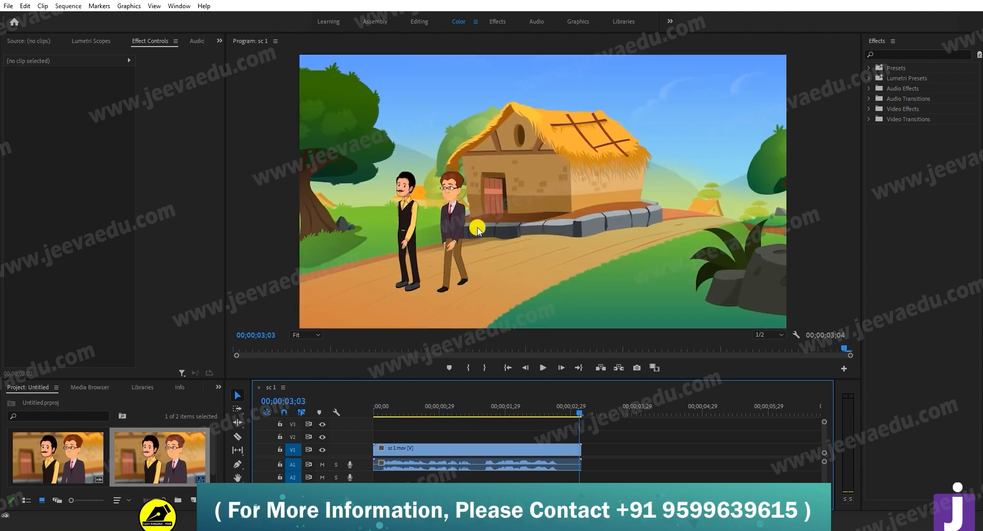
- Export the sc 1 sequence as an H.264 video named sc 1.mp4 on the Desktop, using the Match Source - High bitrate preset
{"action": "left_click", "coordinate": [3, 9]}
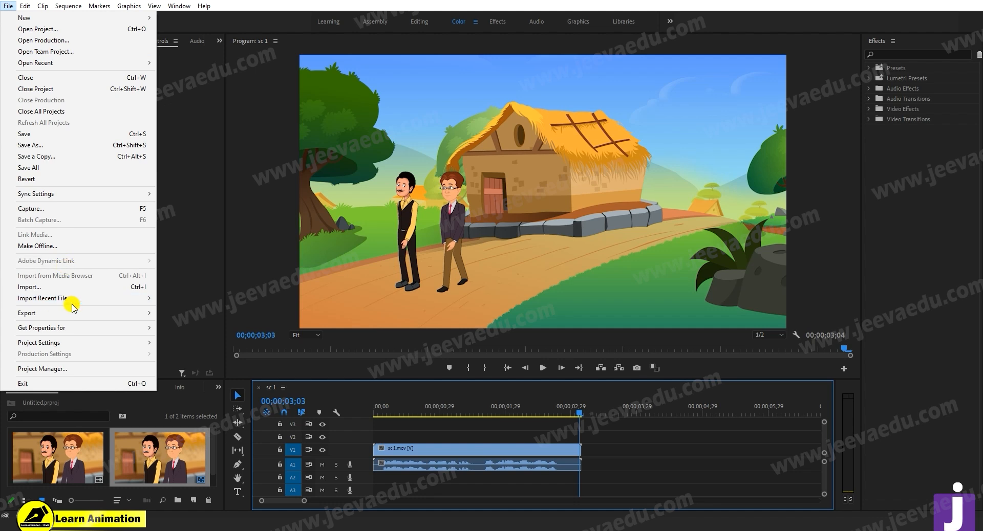
{"action": "mouse_move", "coordinate": [68, 313]}
{"action": "left_click", "coordinate": [231, 314]}
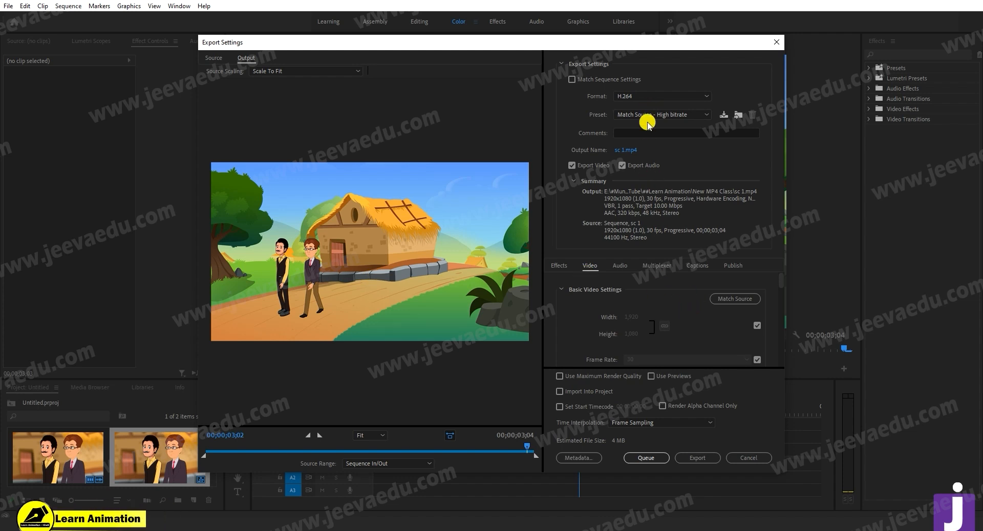
{"action": "left_click", "coordinate": [633, 156]}
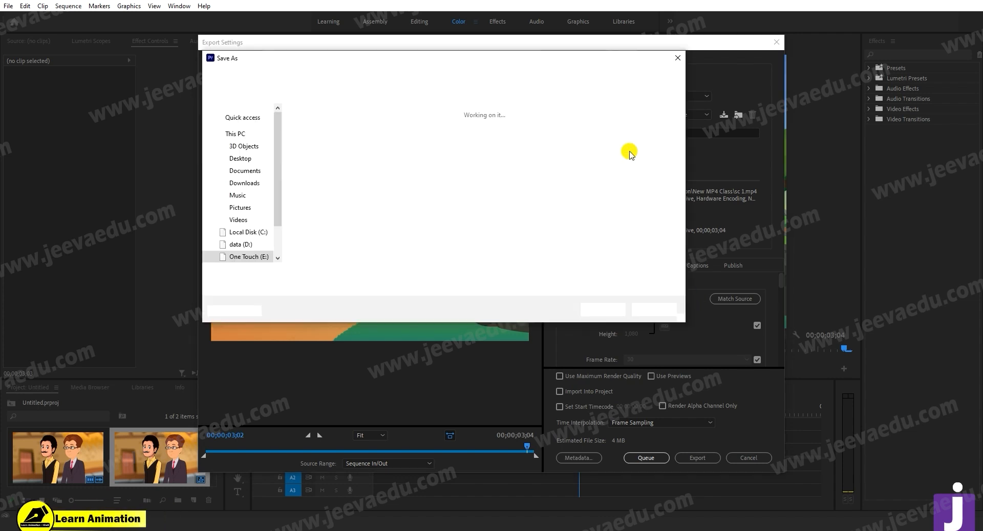
{"action": "left_click", "coordinate": [252, 154]}
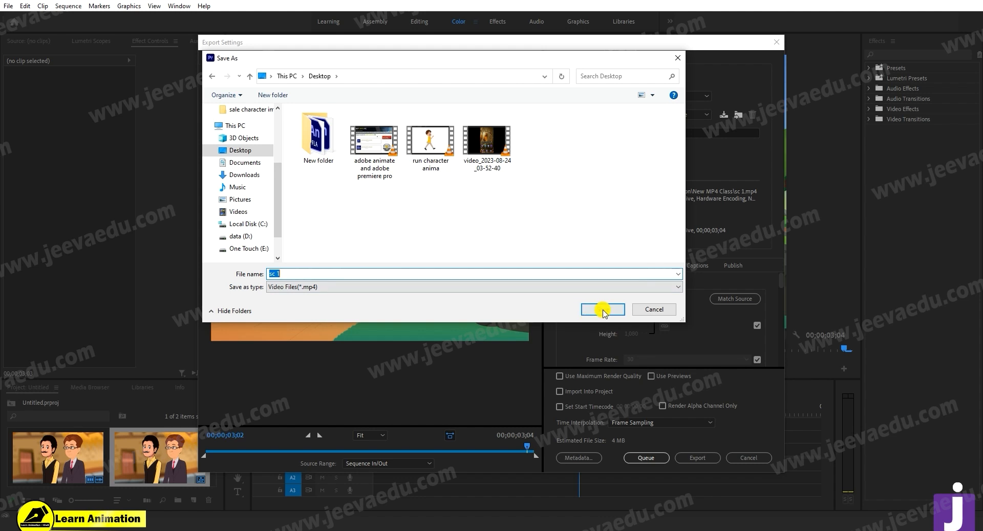
{"action": "left_click", "coordinate": [601, 310]}
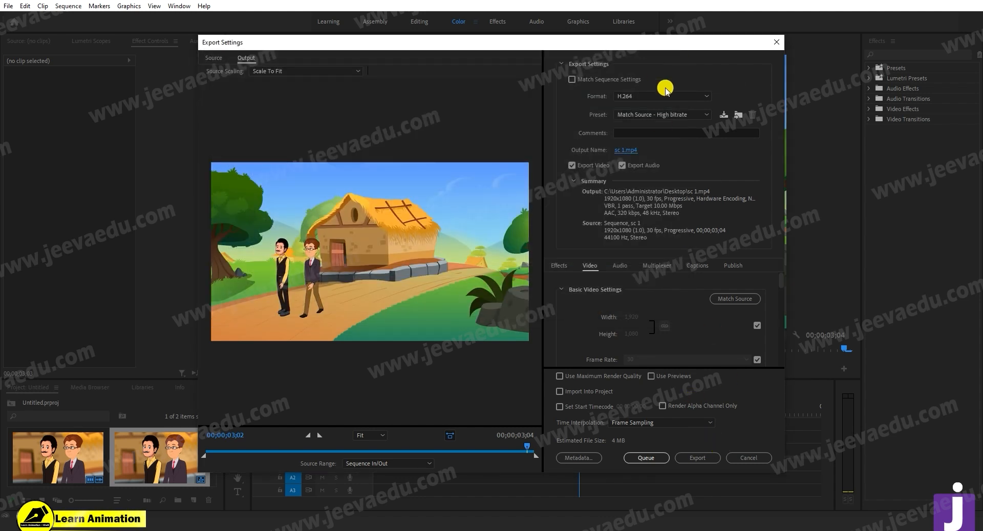
{"action": "left_click", "coordinate": [696, 461]}
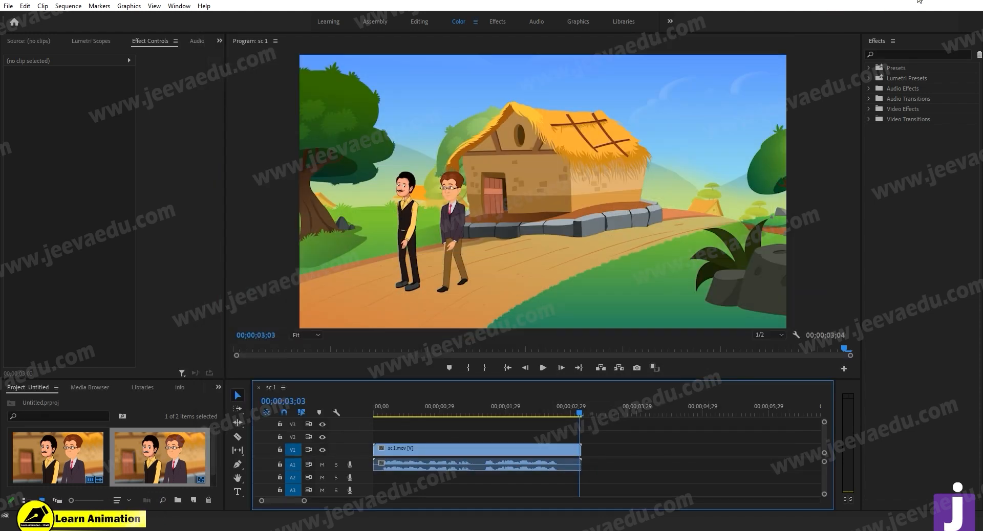
- Switch to the desktop and play the exported sc 1.mp4 full screen in VLC media player
{"action": "left_click", "coordinate": [919, 1]}
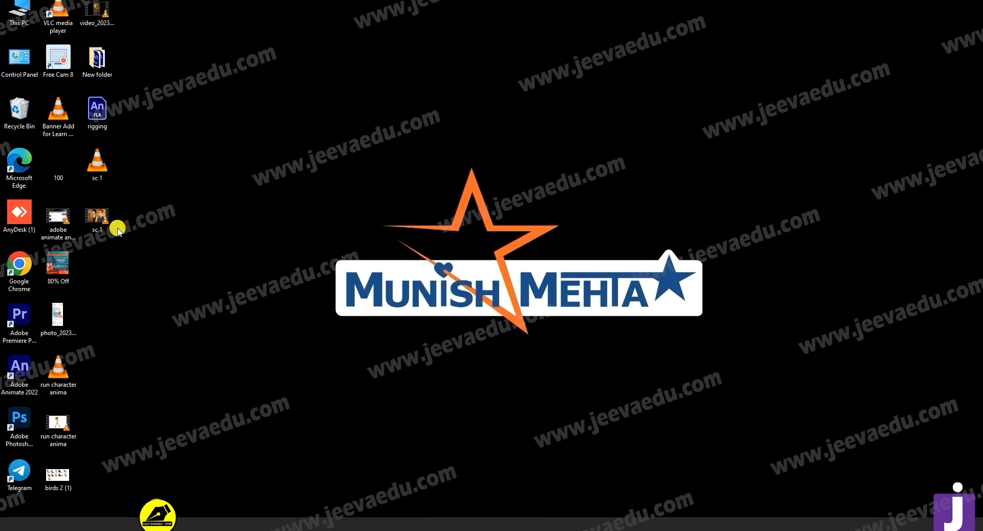
{"action": "double_click", "coordinate": [96, 219]}
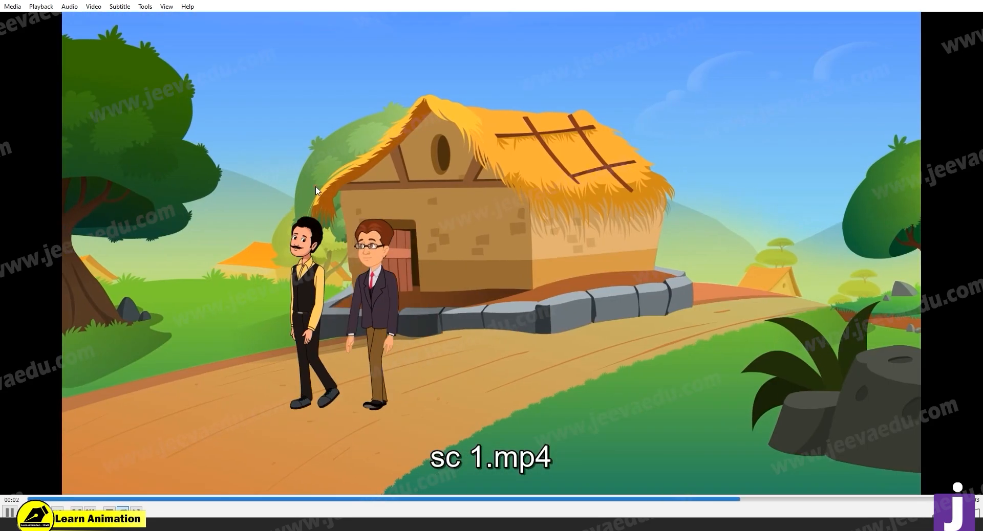
{"action": "double_click", "coordinate": [315, 186]}
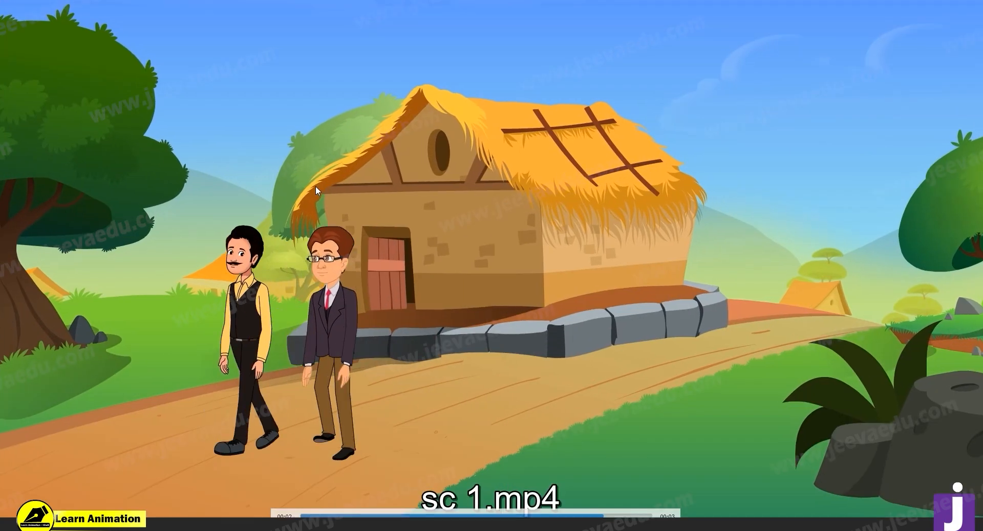